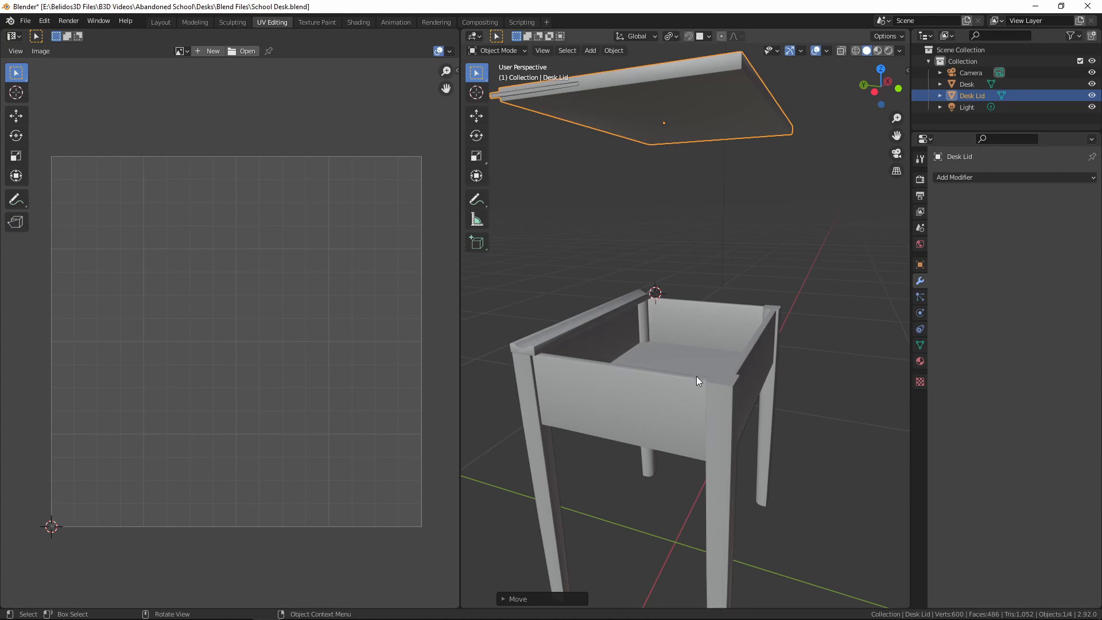
Export the desk and its lid together to School Desk.fbx in the Meshes folder, limited to selected objects, overwriting the existing file
middle_drag(736, 264, 651, 236)
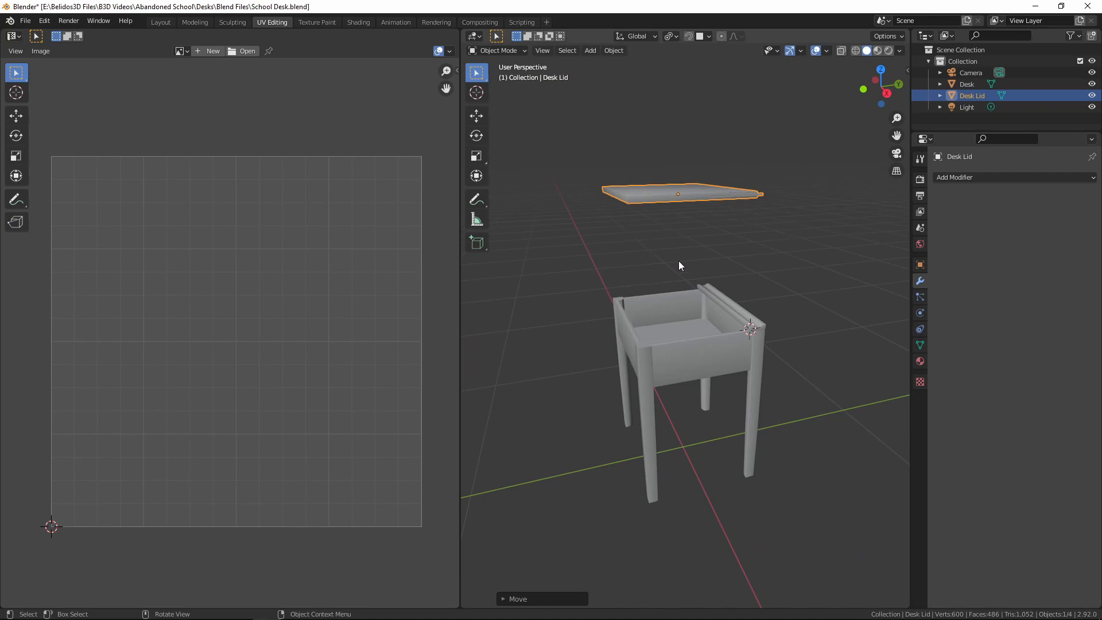
middle_drag(679, 265, 743, 292)
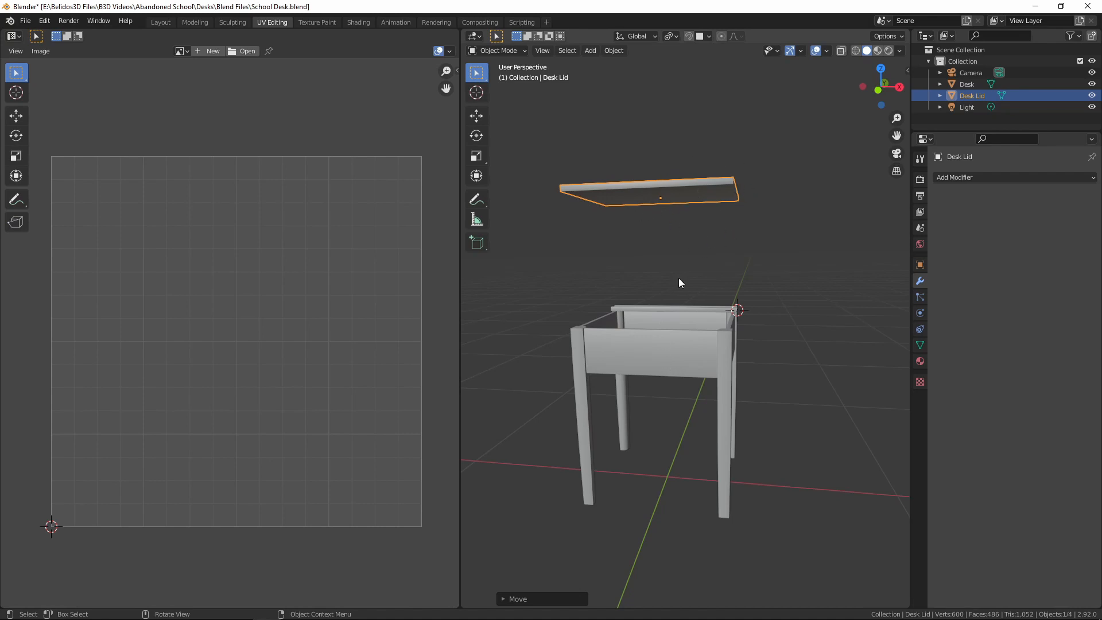
middle_drag(670, 329, 694, 213)
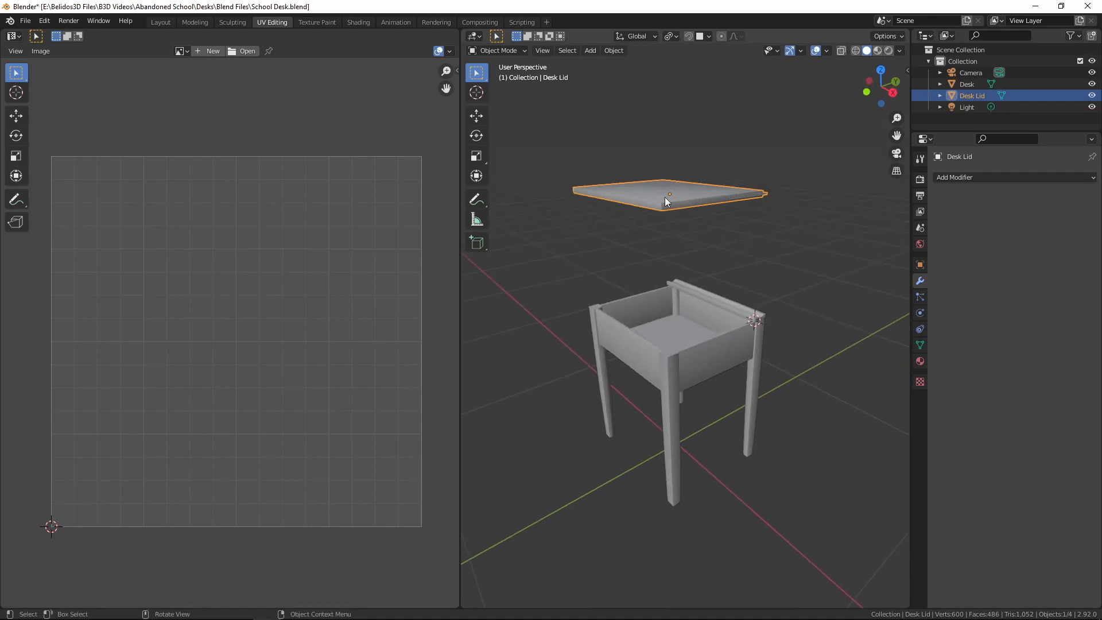
shift+click(673, 346)
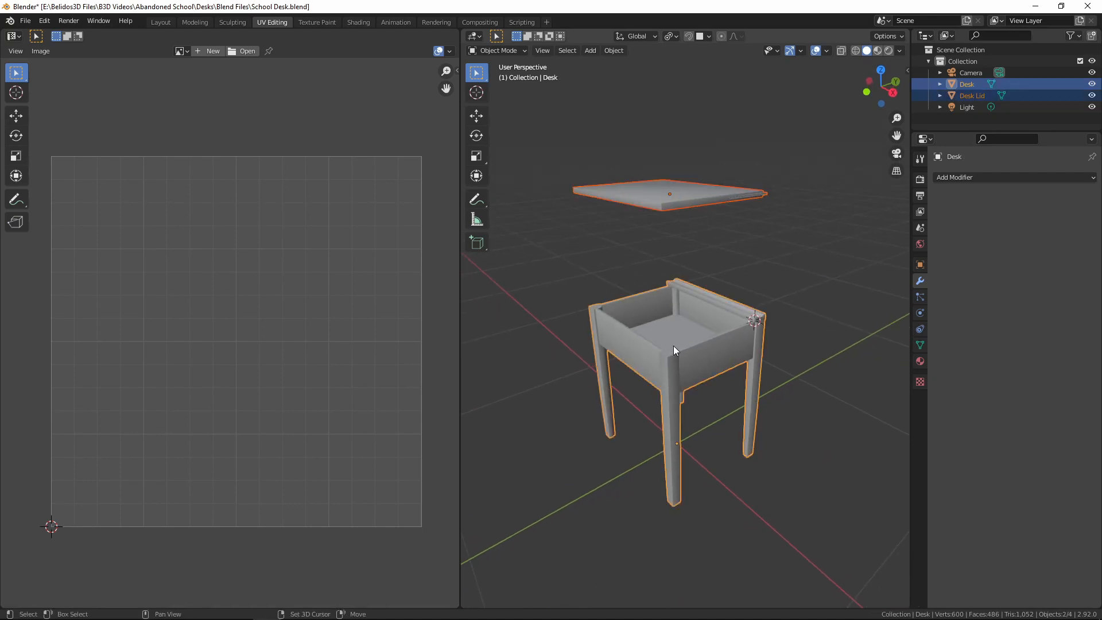
click(30, 21)
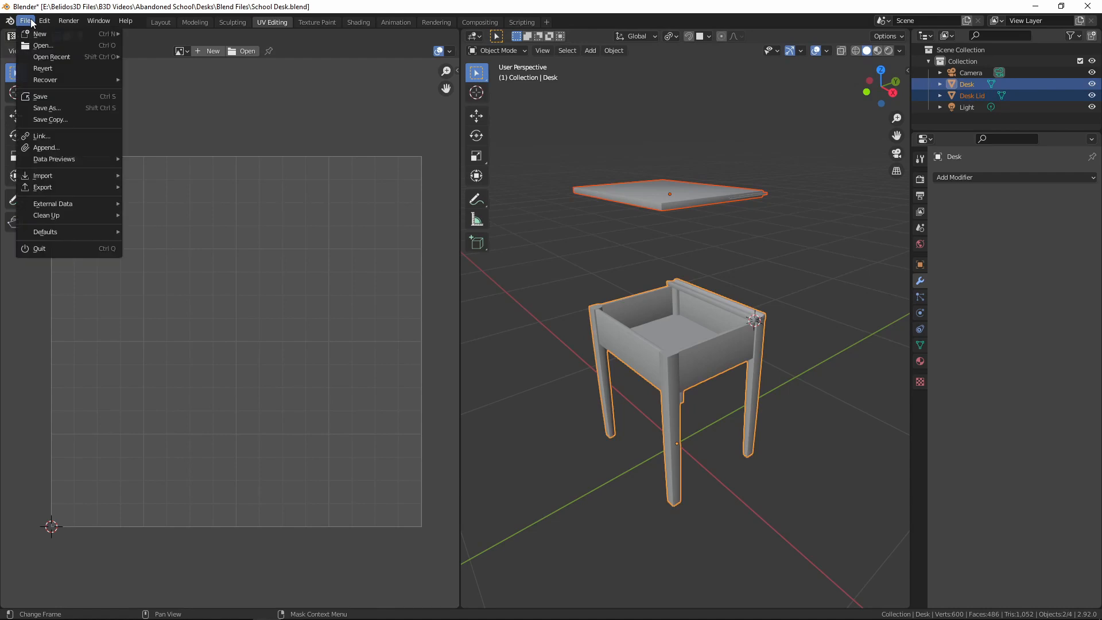
mouse_move(64, 186)
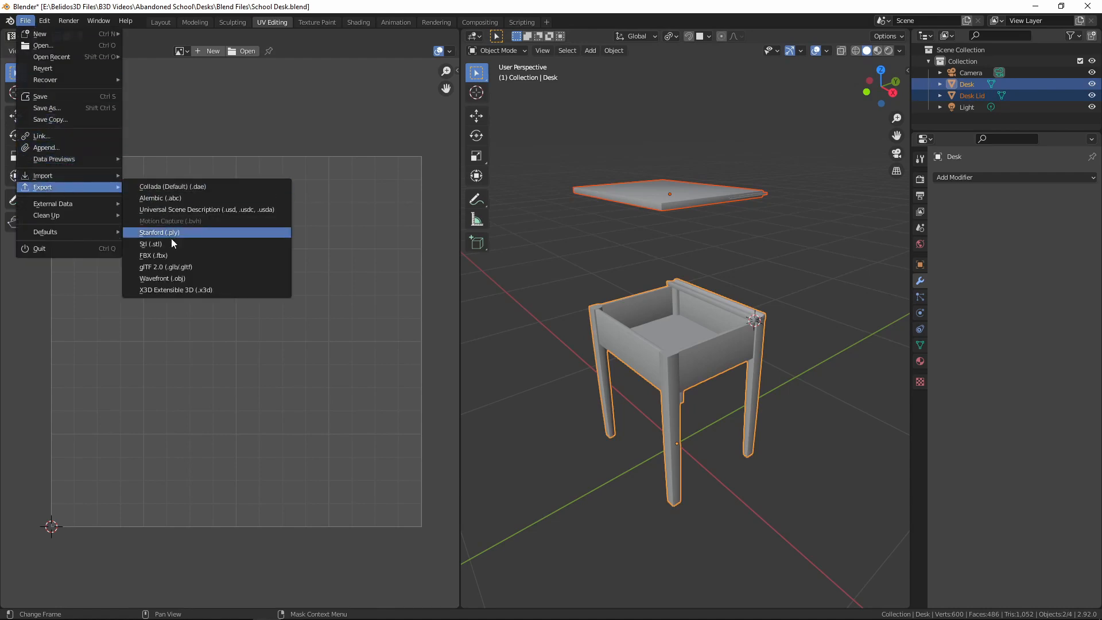
click(180, 254)
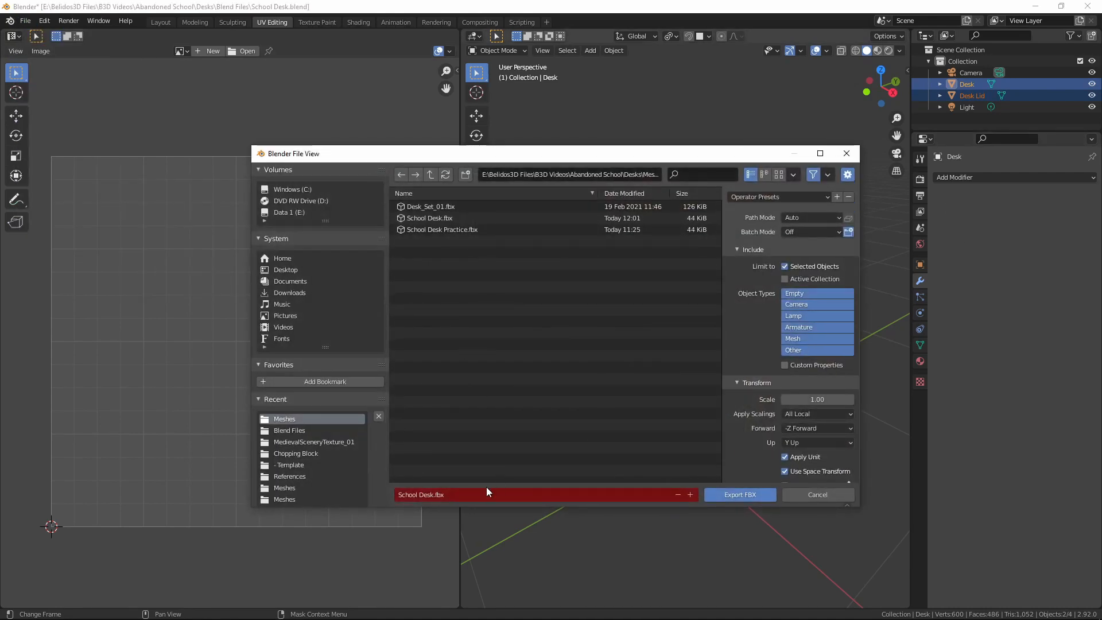
click(464, 494)
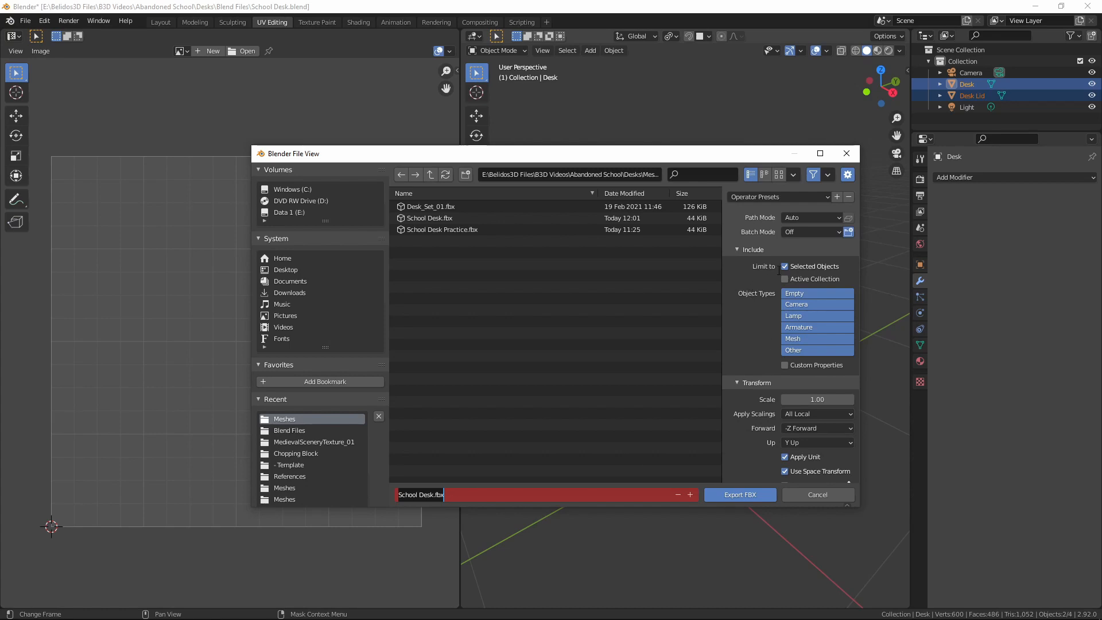
click(795, 264)
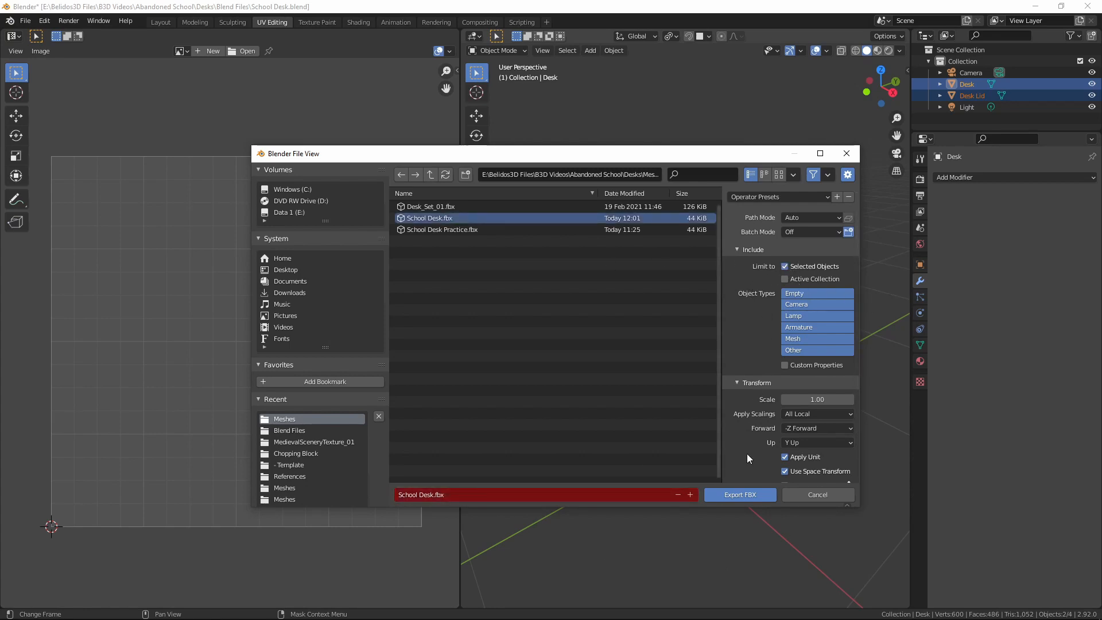
click(735, 493)
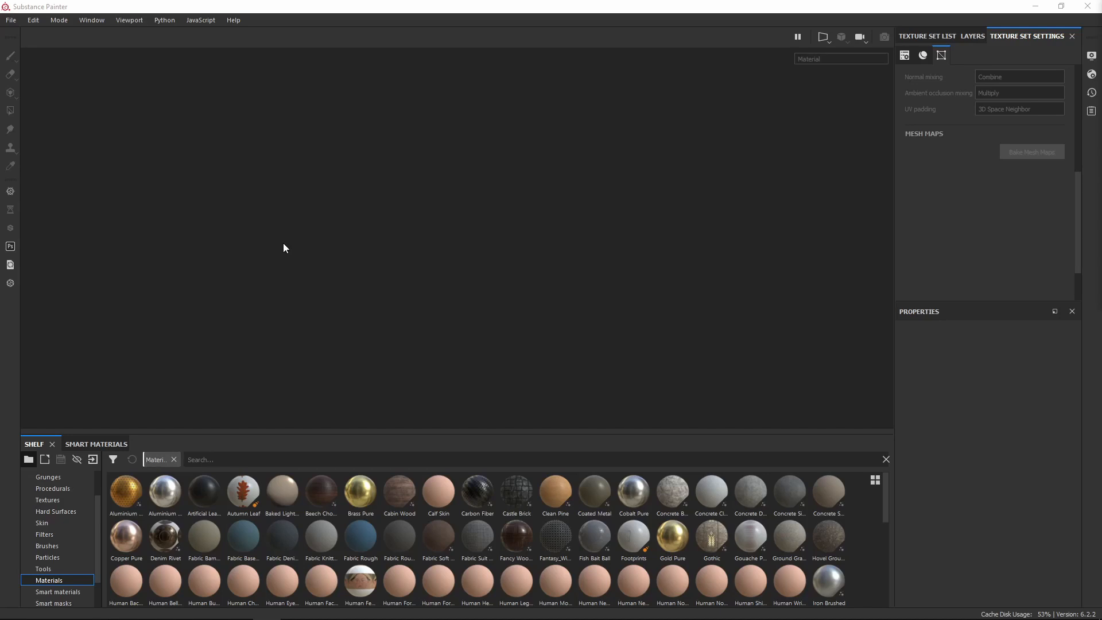
In Substance Painter, create a new project from School Desk.fbx with a document resolution of 4096
click(15, 23)
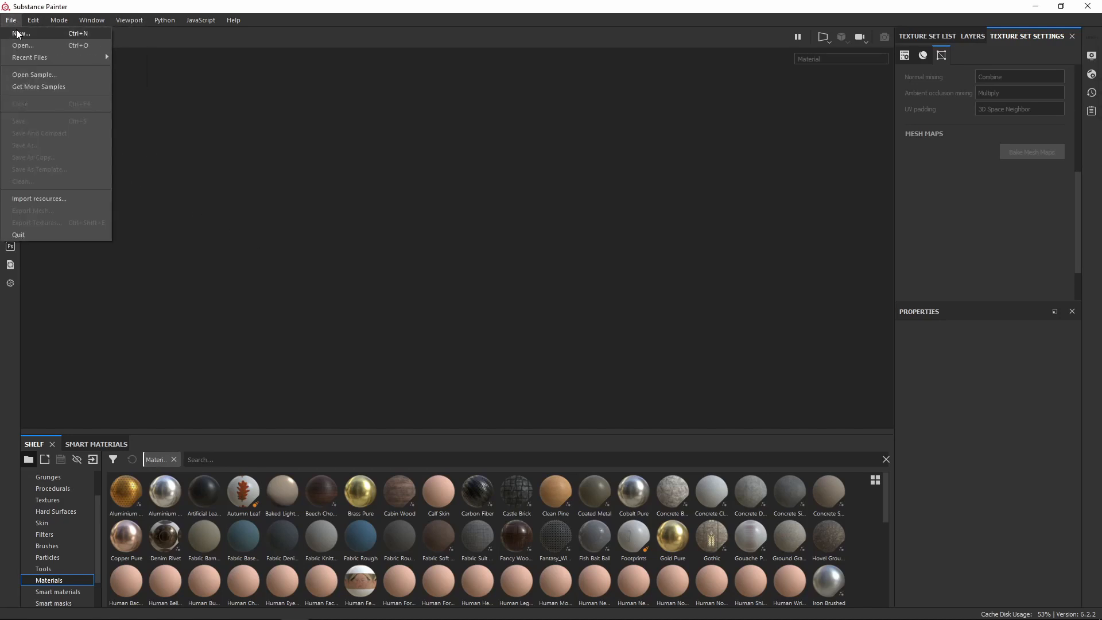
click(17, 34)
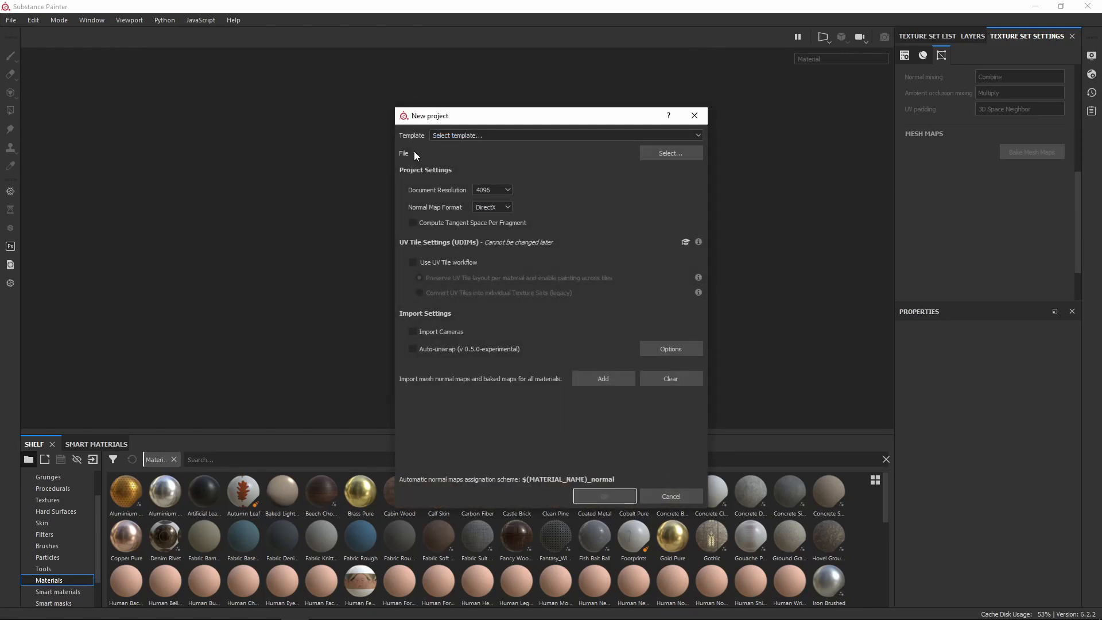
click(677, 152)
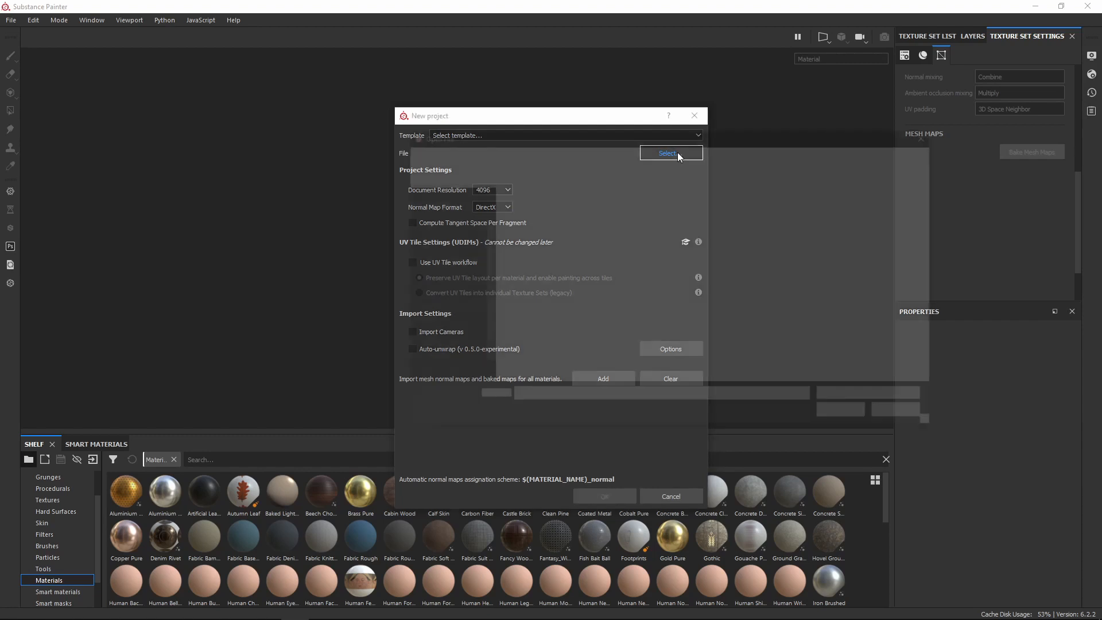
click(540, 232)
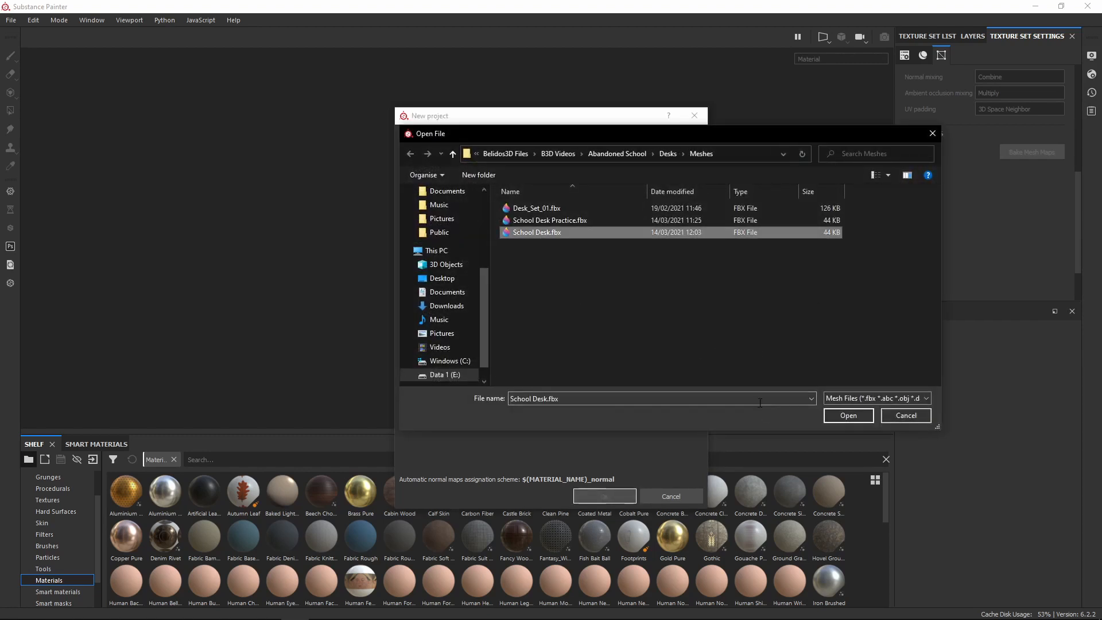
click(848, 415)
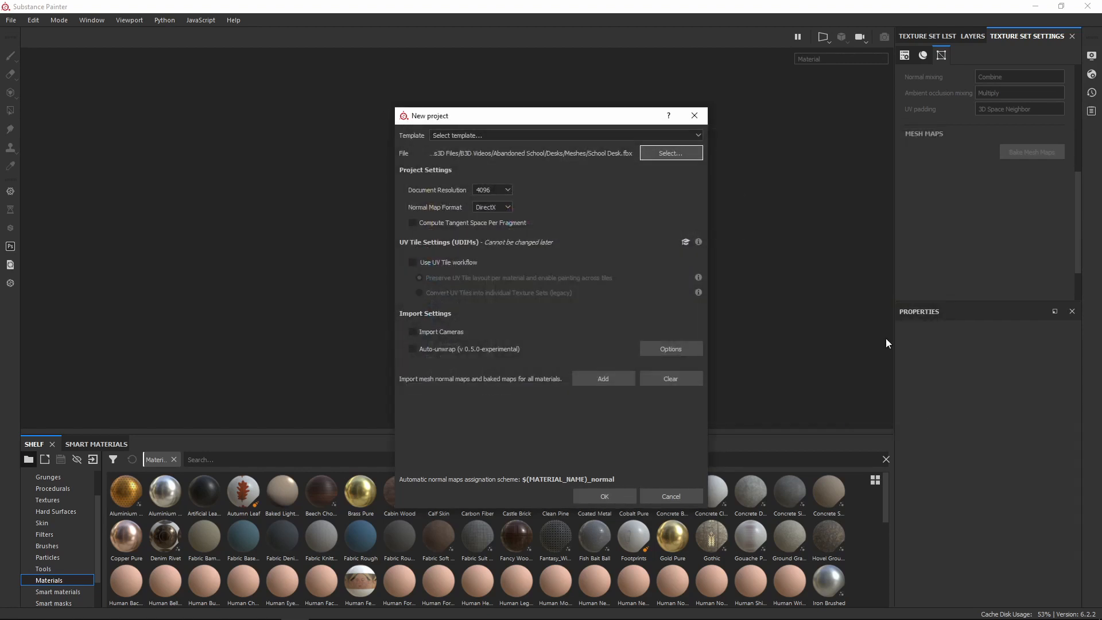
click(491, 190)
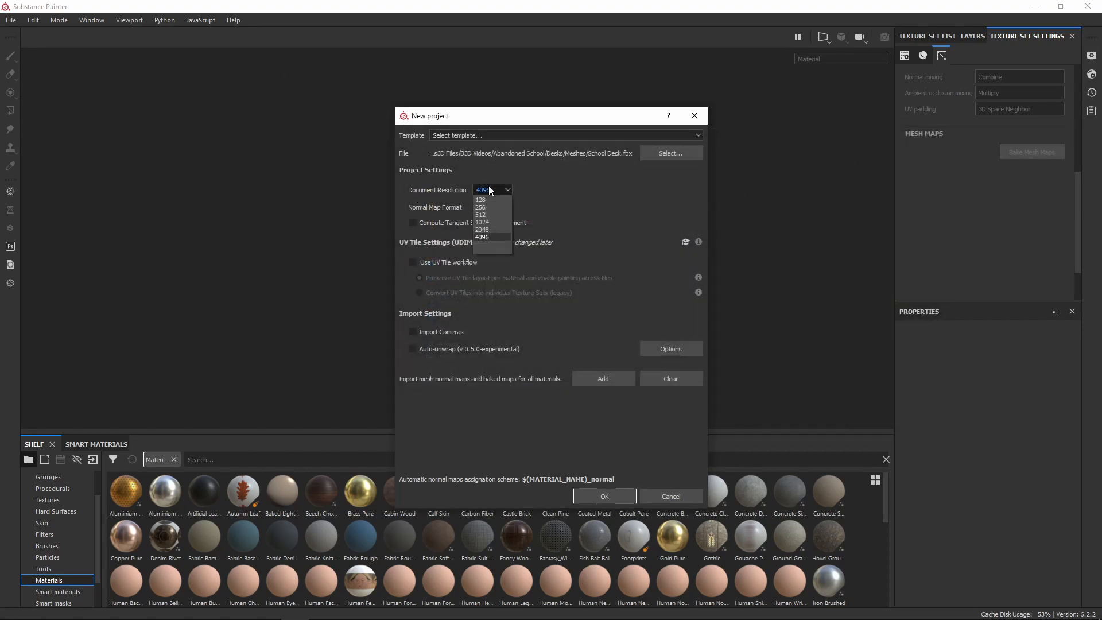
click(487, 238)
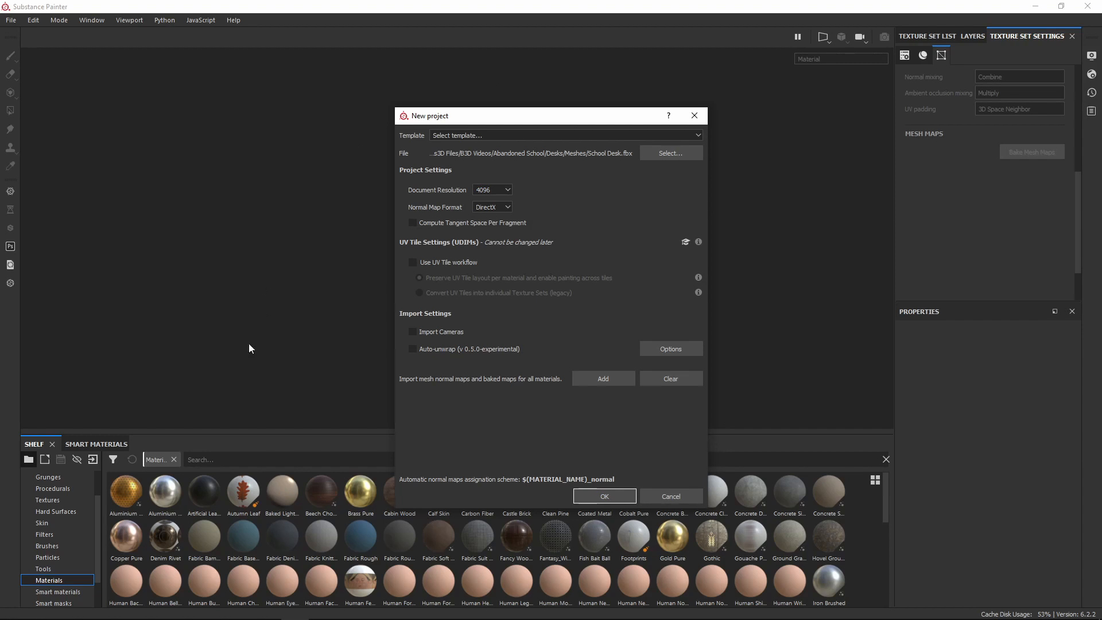
click(609, 498)
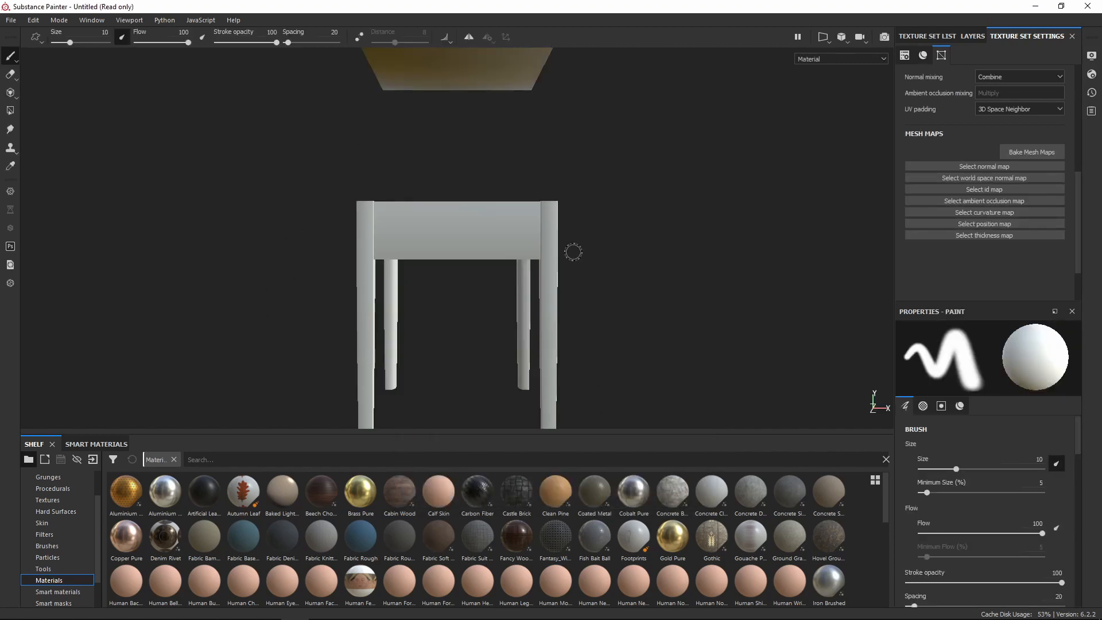
Bake all seven mesh maps for the desk's texture set at an output size of 4096
alt+drag(610, 224, 459, 240)
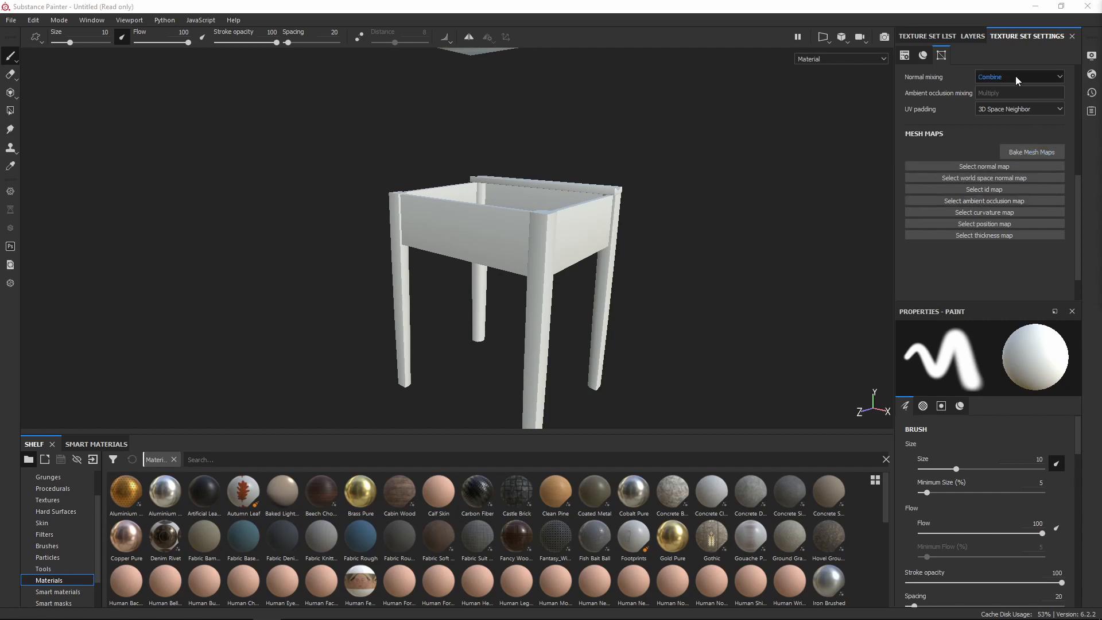
click(956, 37)
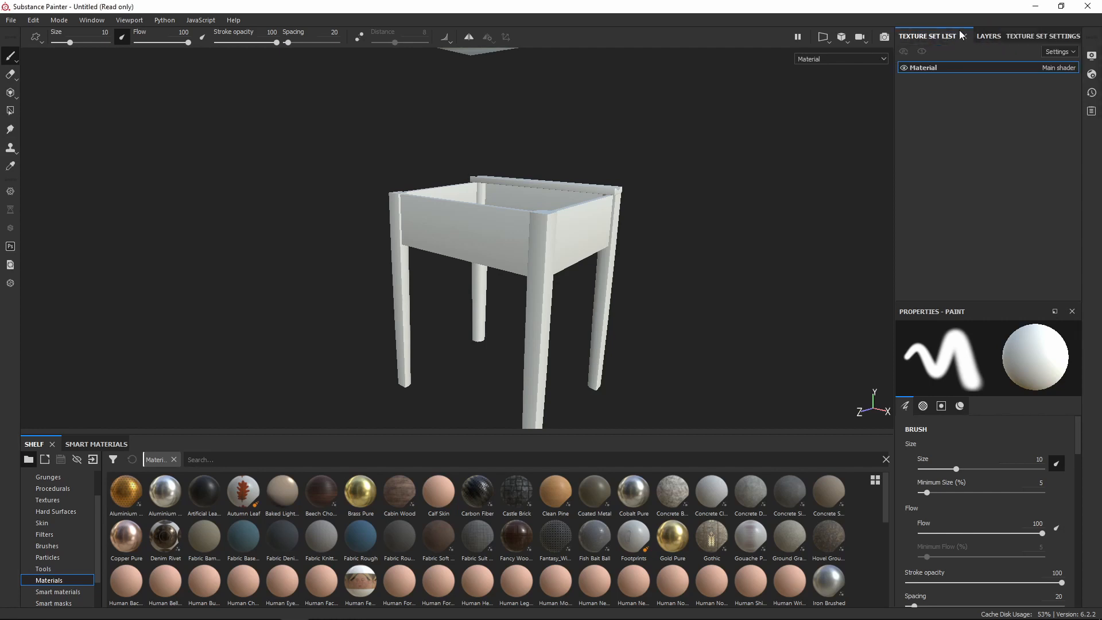
click(1033, 32)
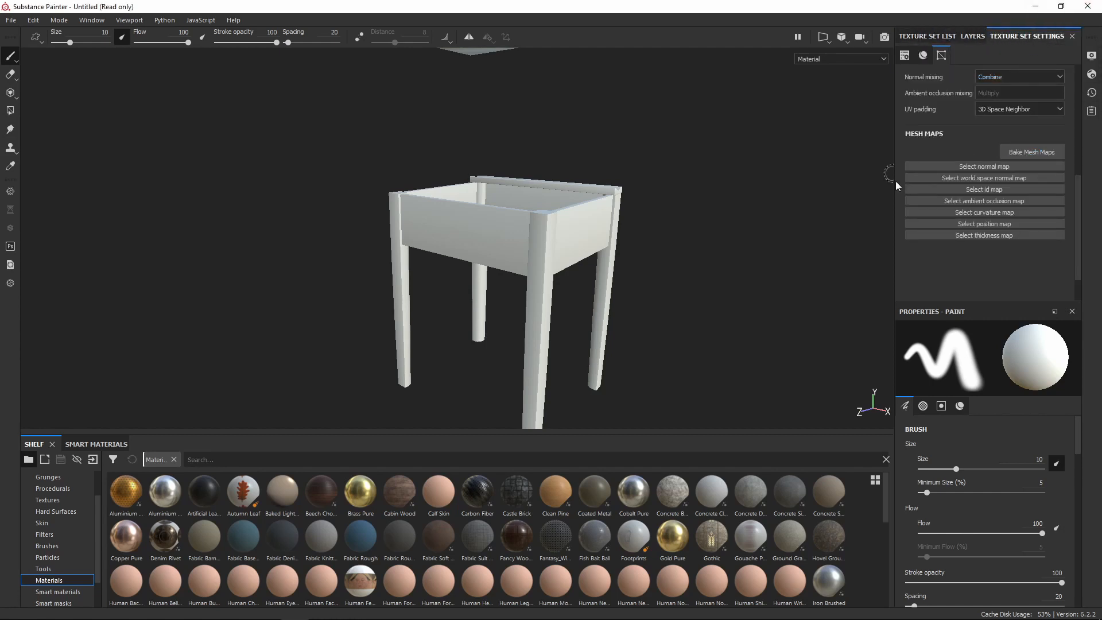
click(1032, 152)
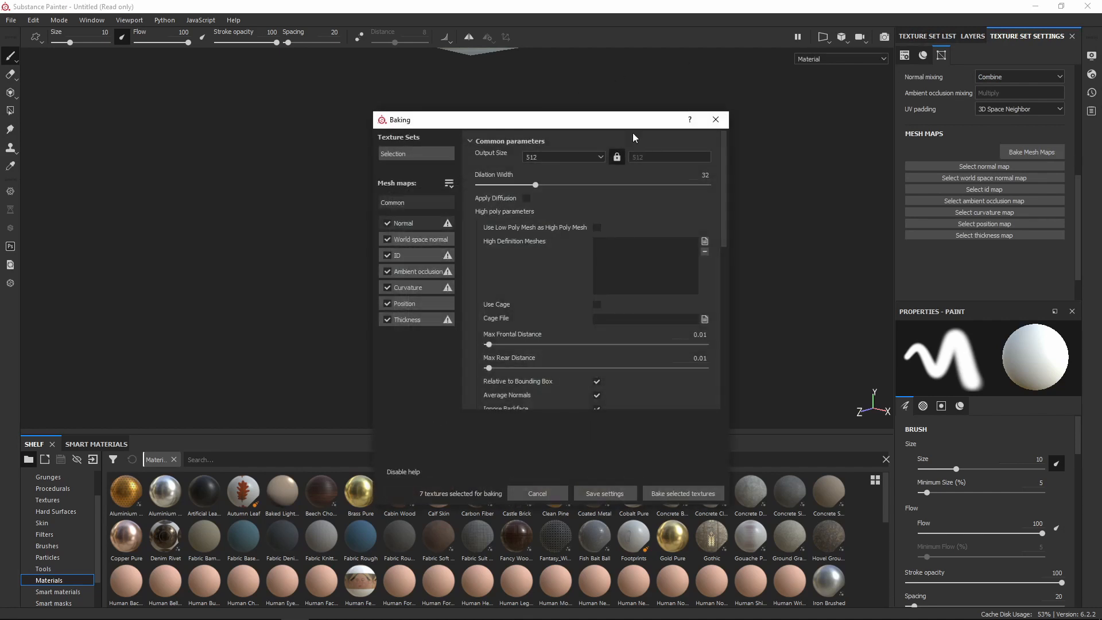
click(536, 156)
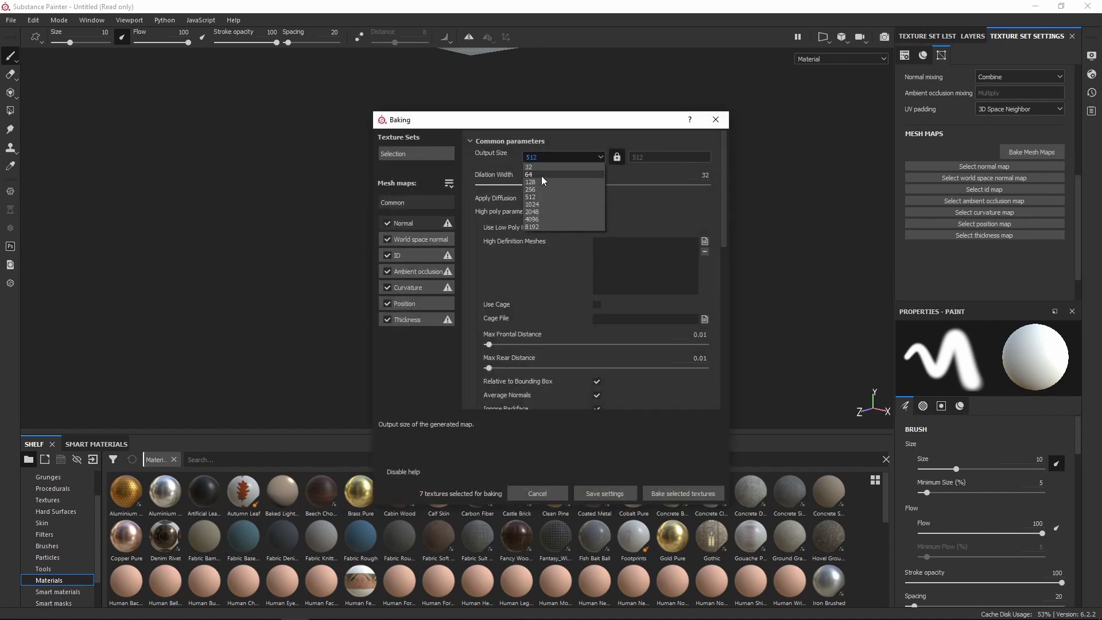
click(539, 220)
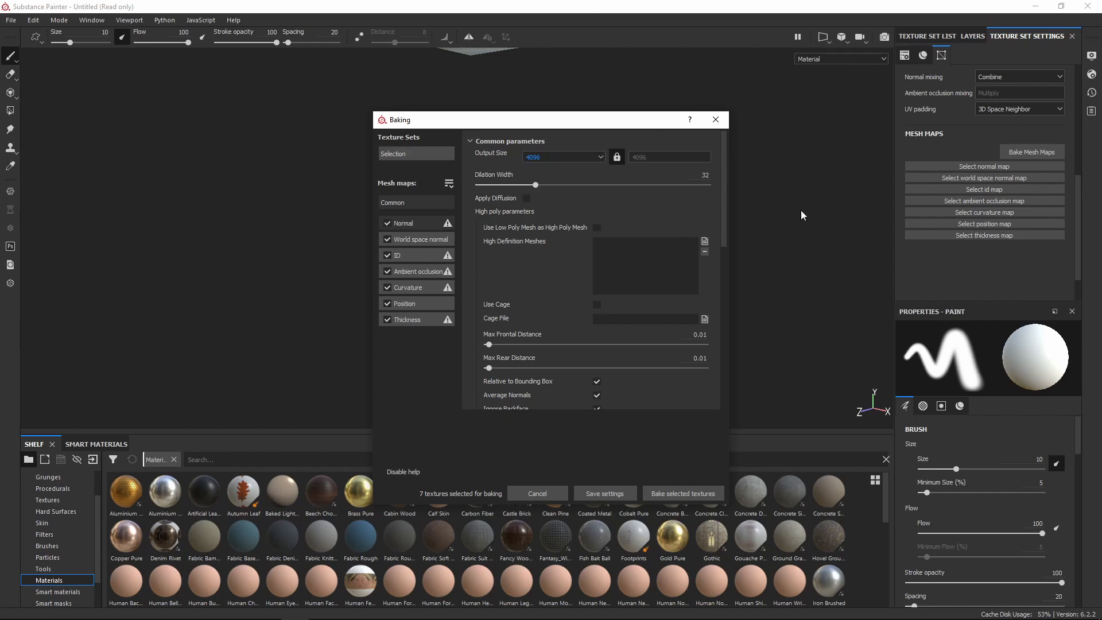
click(681, 494)
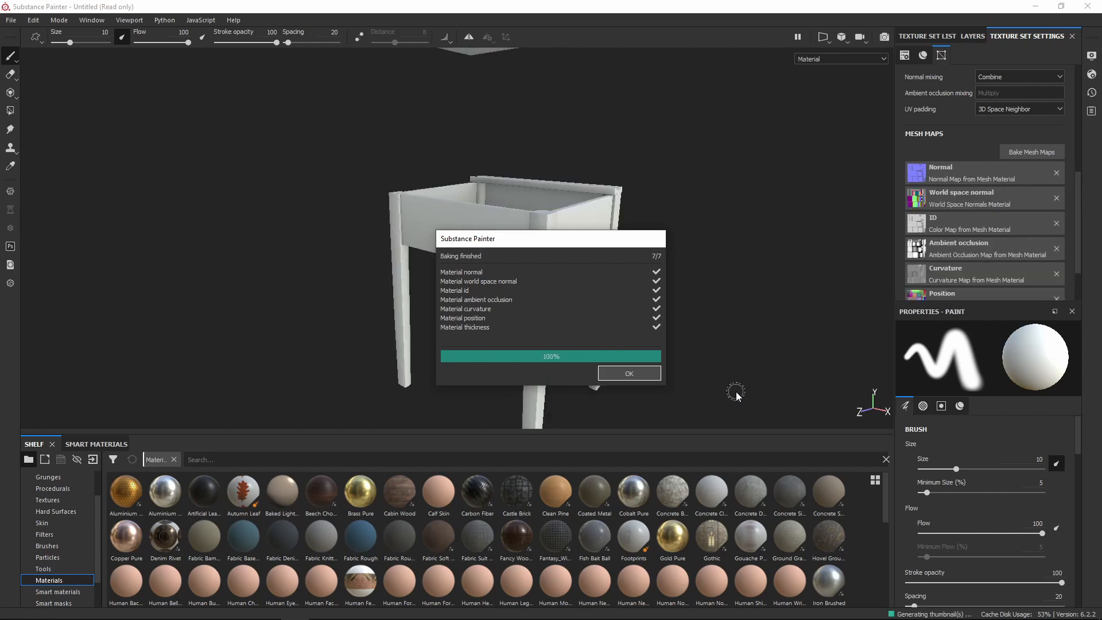
click(642, 373)
scroll(996, 212, down, 1)
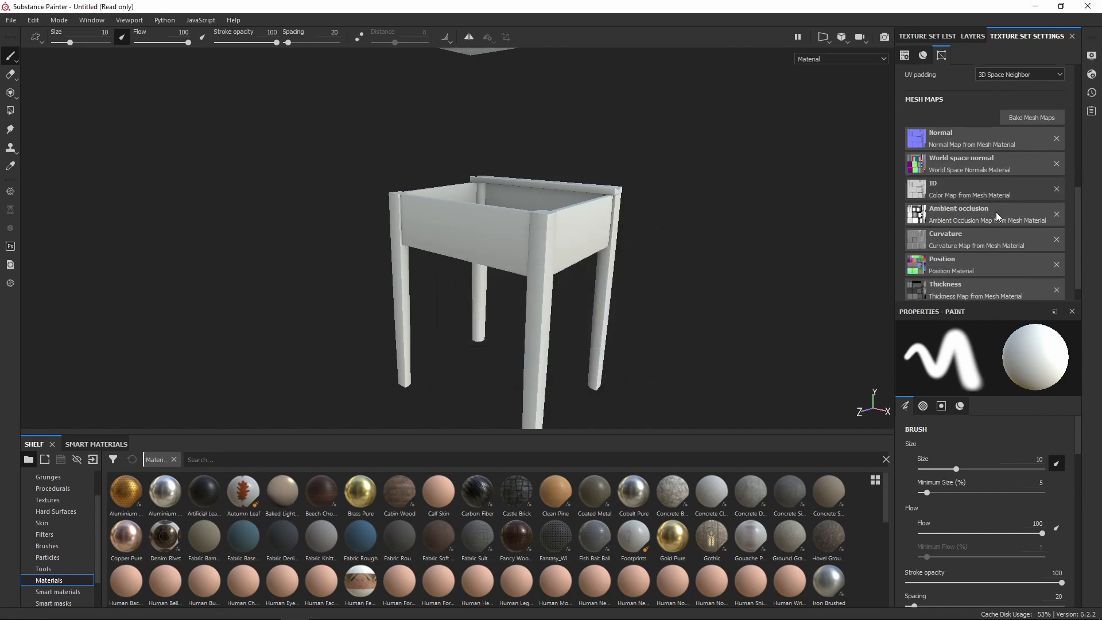
scroll(1007, 192, down, 1)
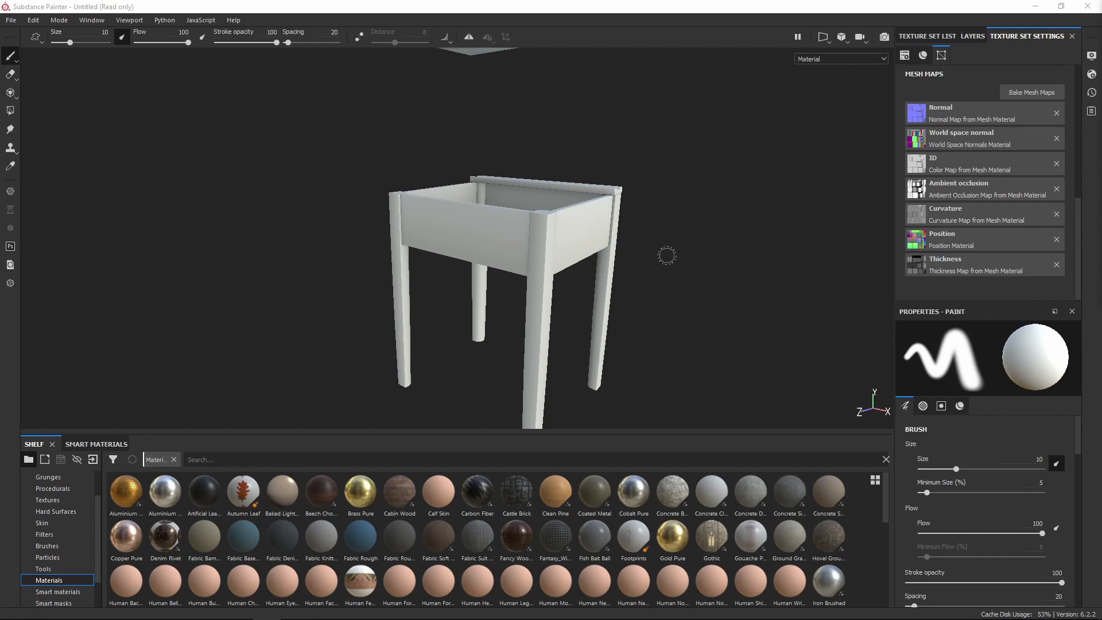
Delete the default Layer 1 from the desk's layer stack
alt+drag(524, 188, 760, 214)
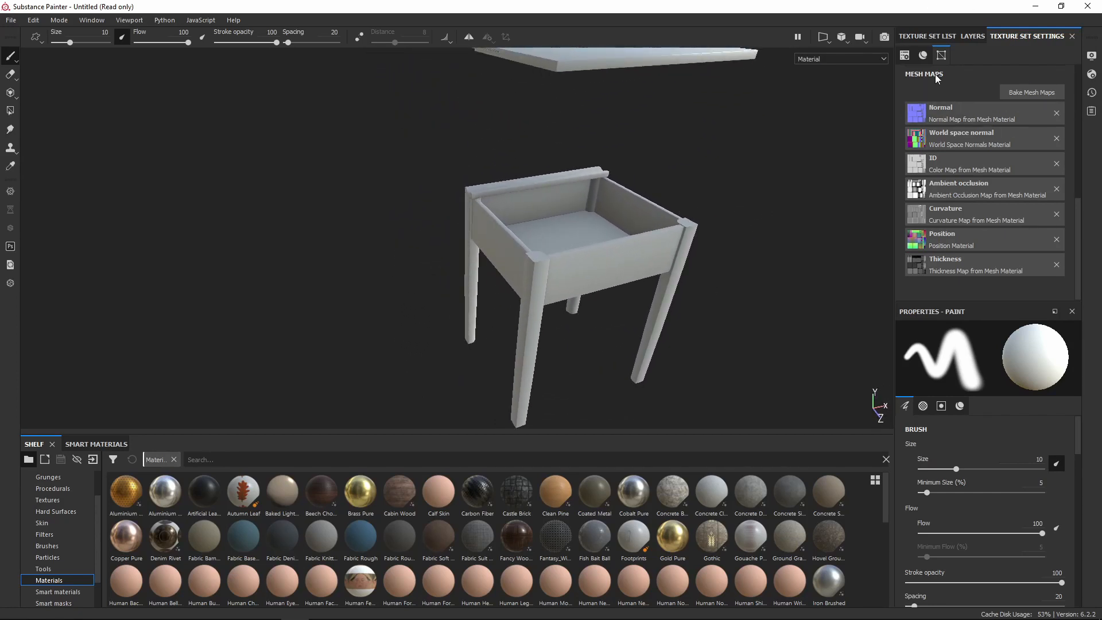
click(975, 37)
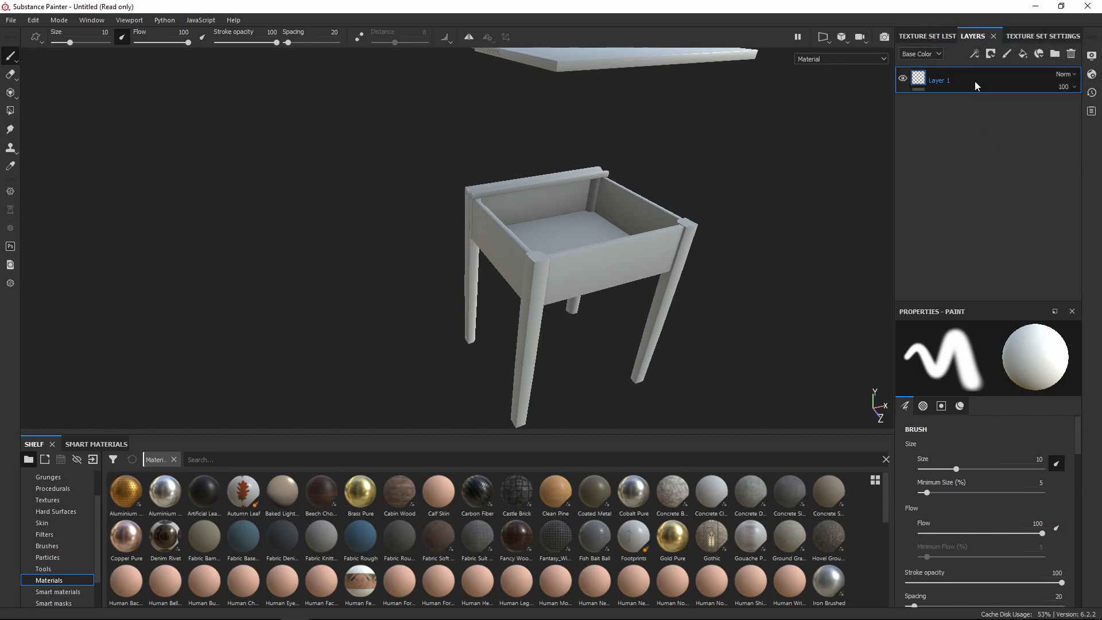
key(Delete)
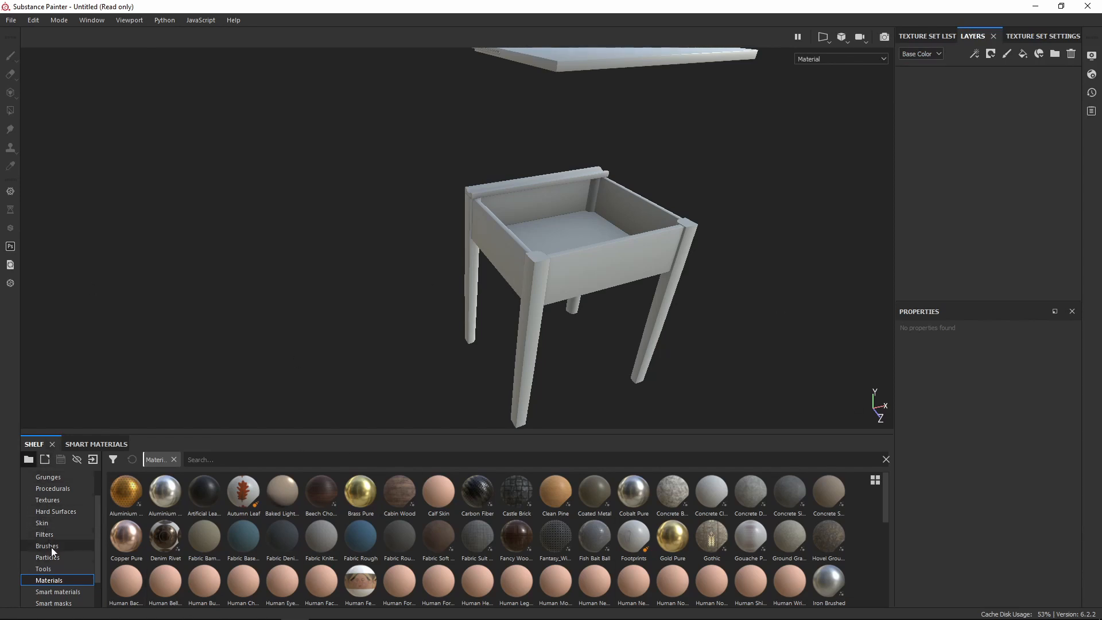
Search the smart materials for "chest" and apply Wood Chest Stylized to the whole desk
scroll(78, 553, down, 1)
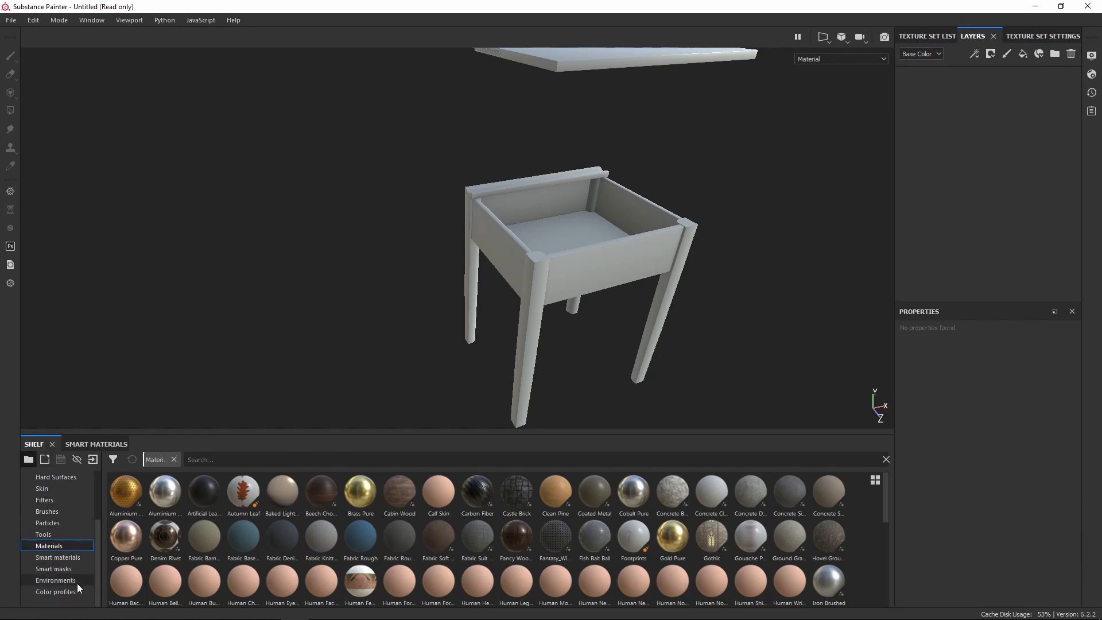
click(58, 558)
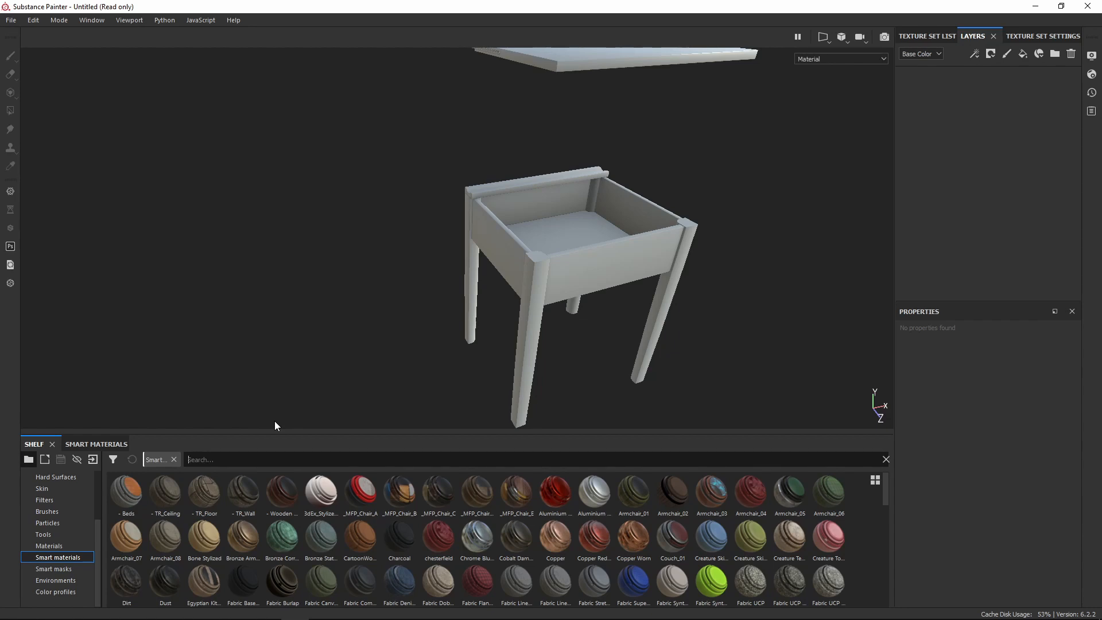
text(chest)
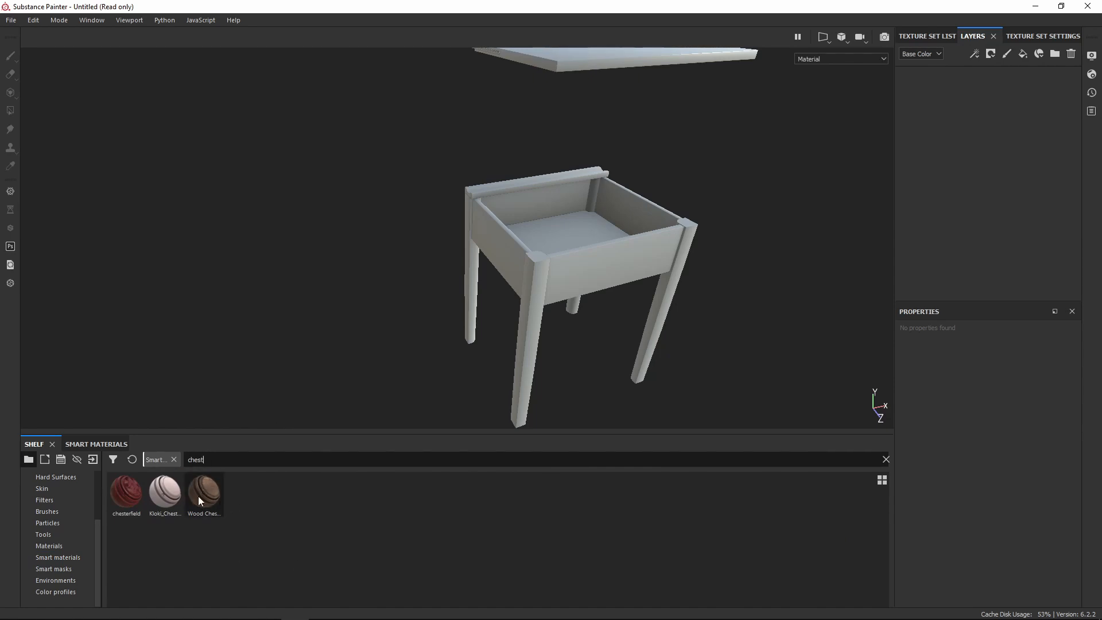
drag(203, 498, 554, 196)
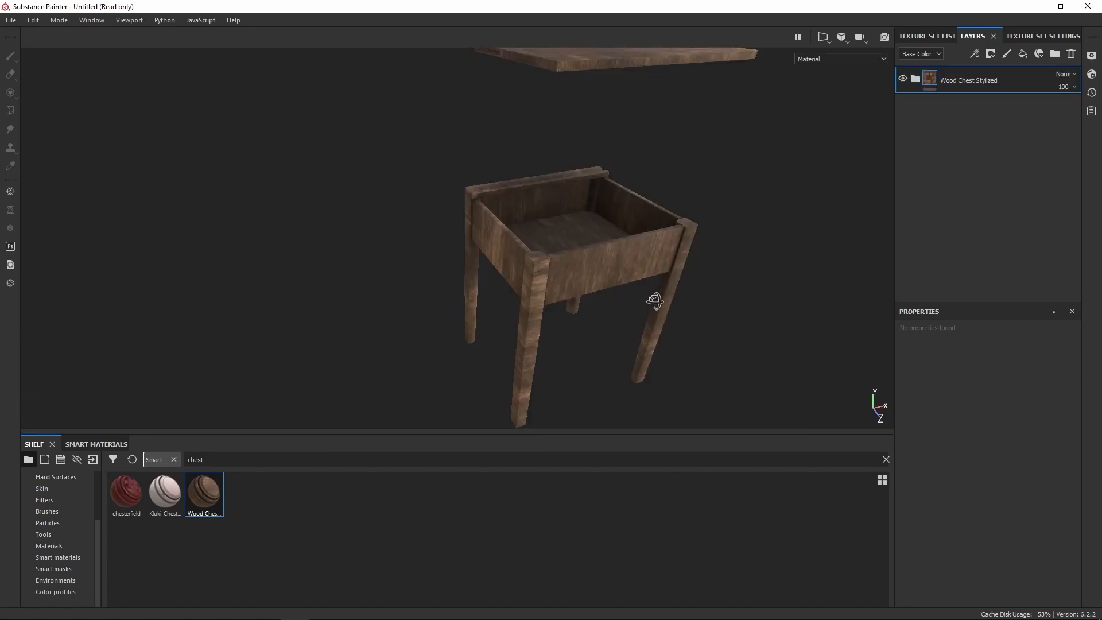
alt+drag(655, 300, 450, 275)
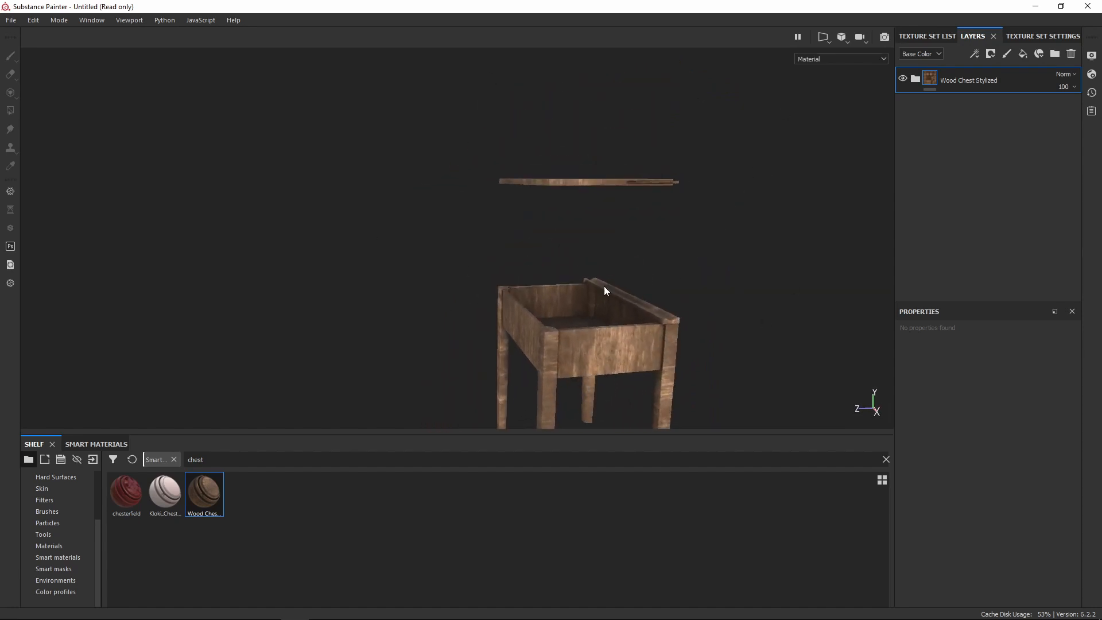
Create a folder named Wood in the layer stack and move the Wood Chest Stylized material into it
alt+drag(645, 207, 453, 256)
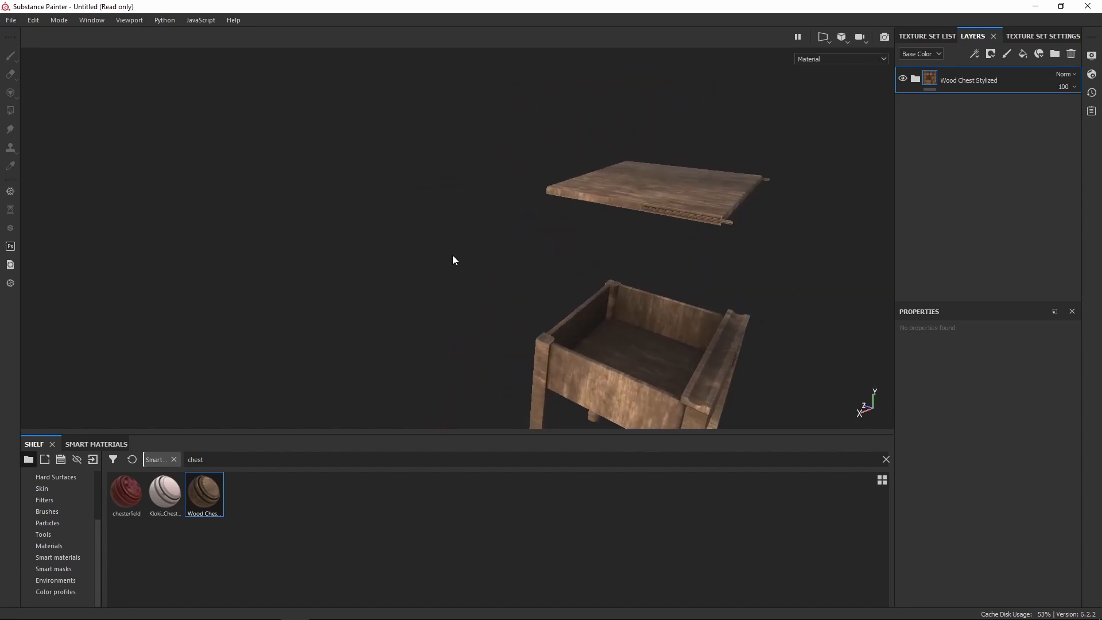
alt+drag(668, 301, 623, 288)
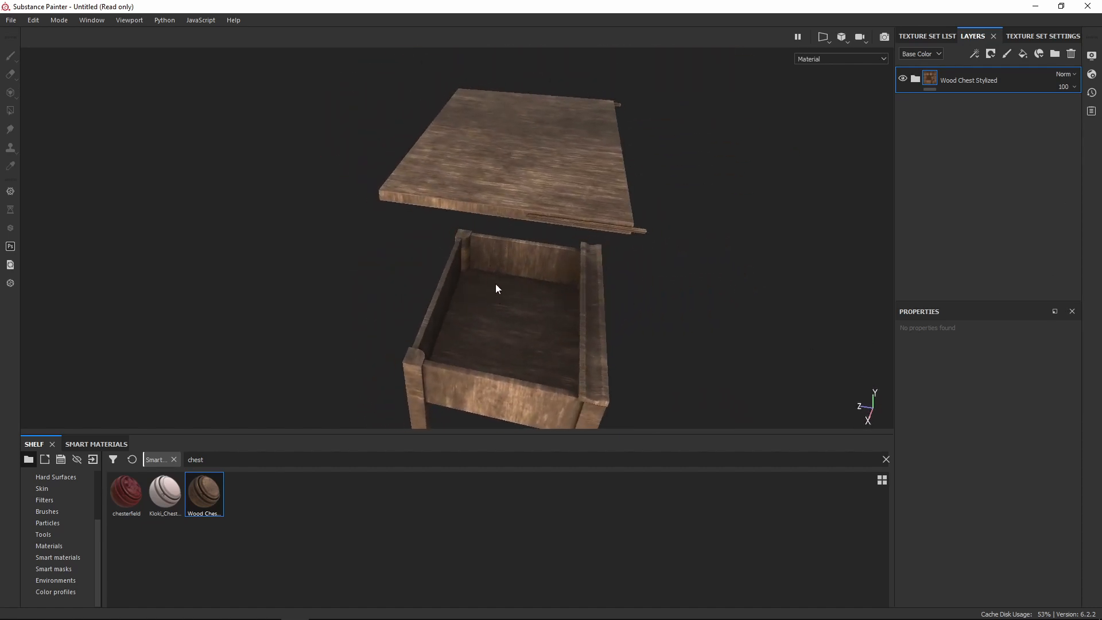
alt+drag(495, 284, 614, 268)
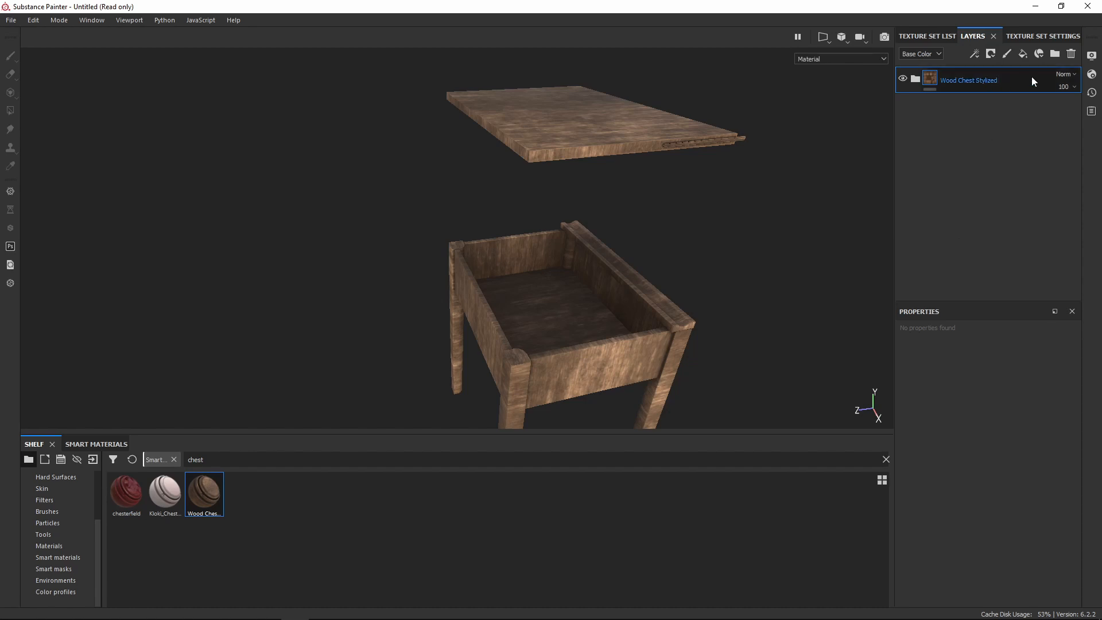
click(1057, 51)
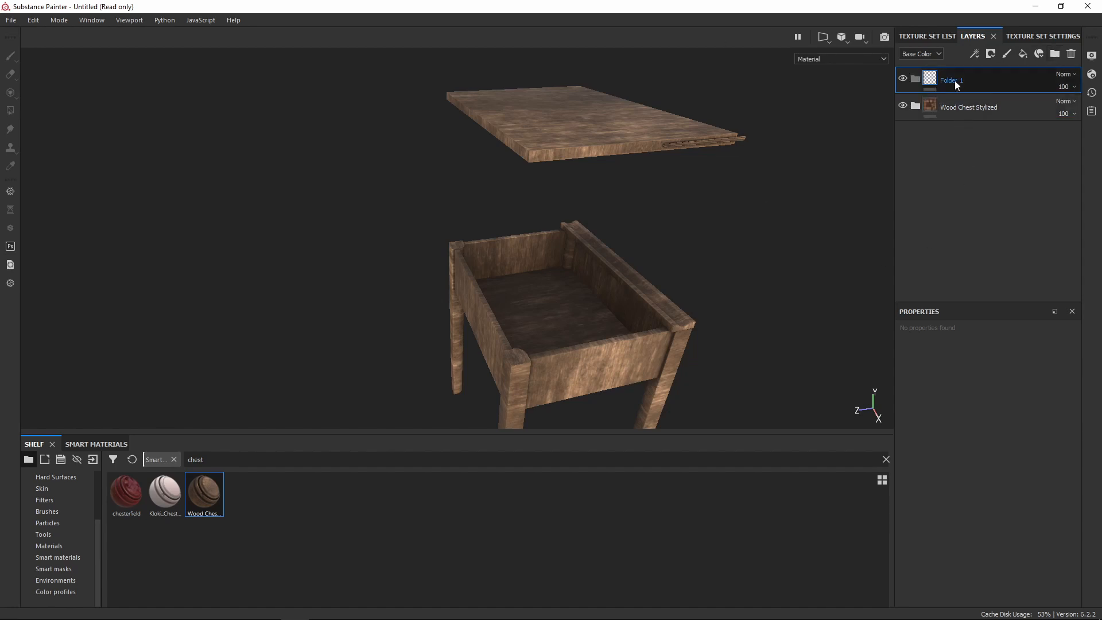
text(Wood)
key(Return)
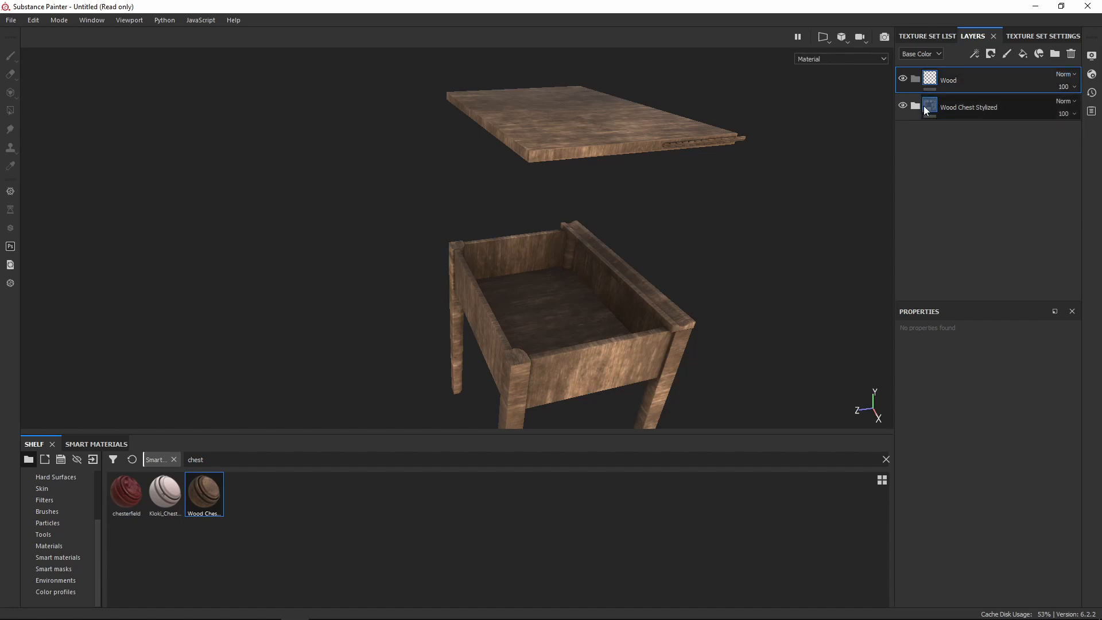
drag(925, 106, 939, 74)
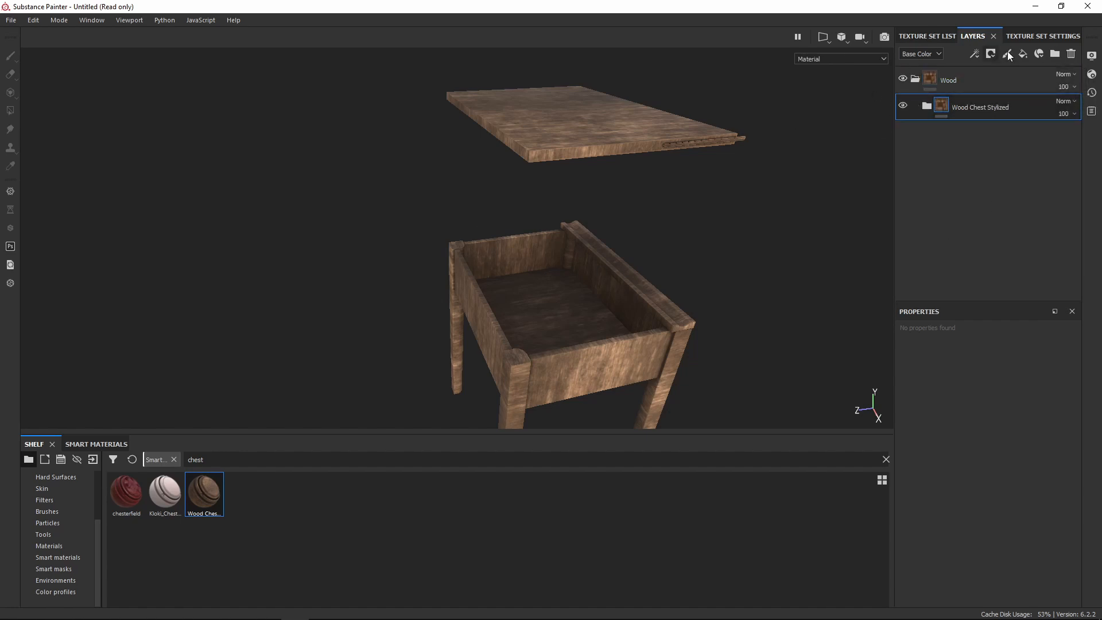
Add a black mask to the Wood folder
click(936, 77)
right_click(935, 76)
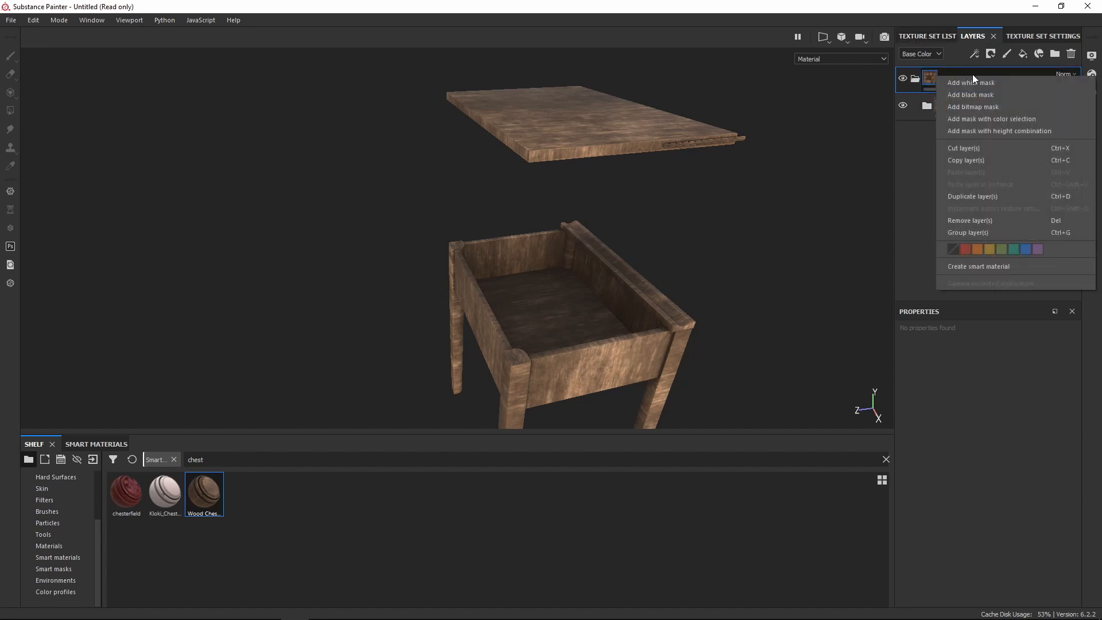
click(982, 97)
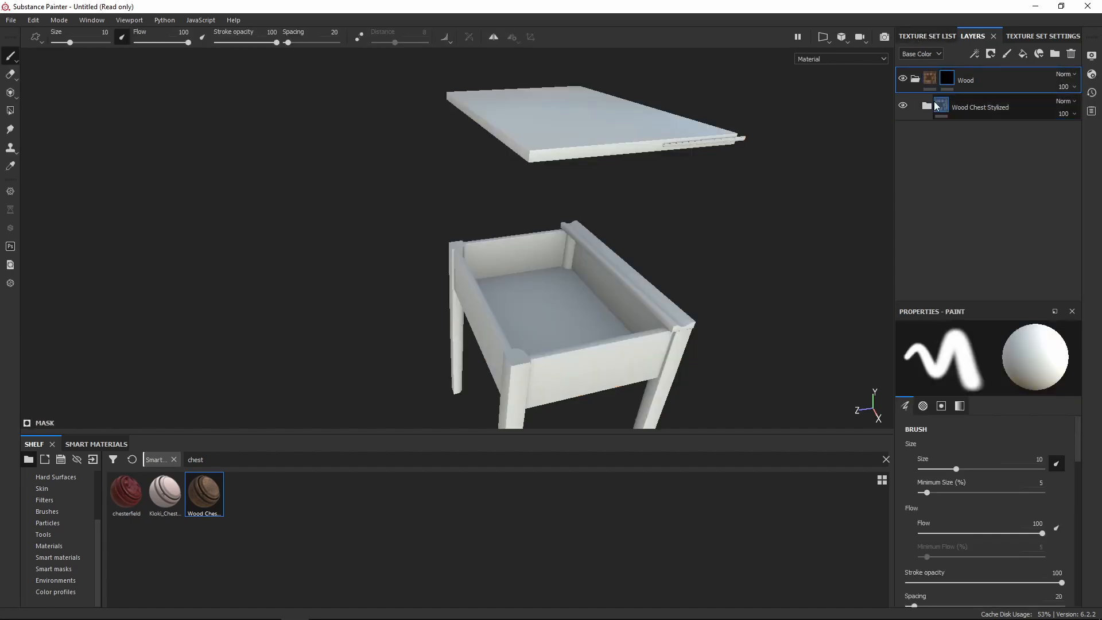
Reveal the wood on the desk body, legs and lid in the folder's mask using Polygon Fill in mesh mode
alt+drag(525, 331, 591, 297)
alt+middle_drag(627, 337, 603, 264)
scroll(586, 263, down, 4)
alt+drag(586, 263, 579, 242)
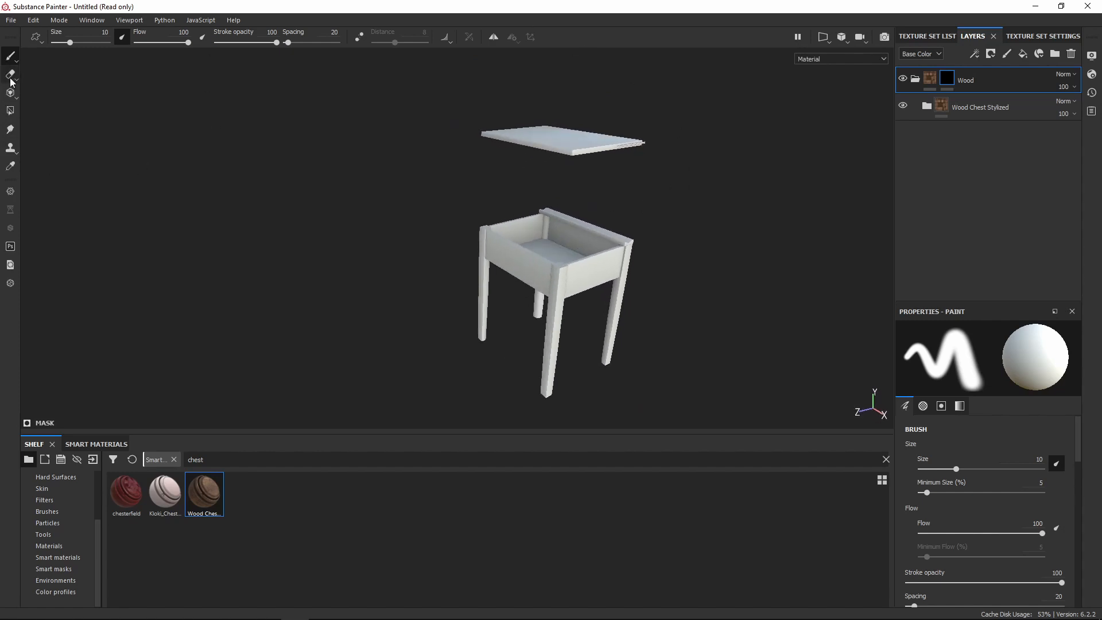
click(11, 110)
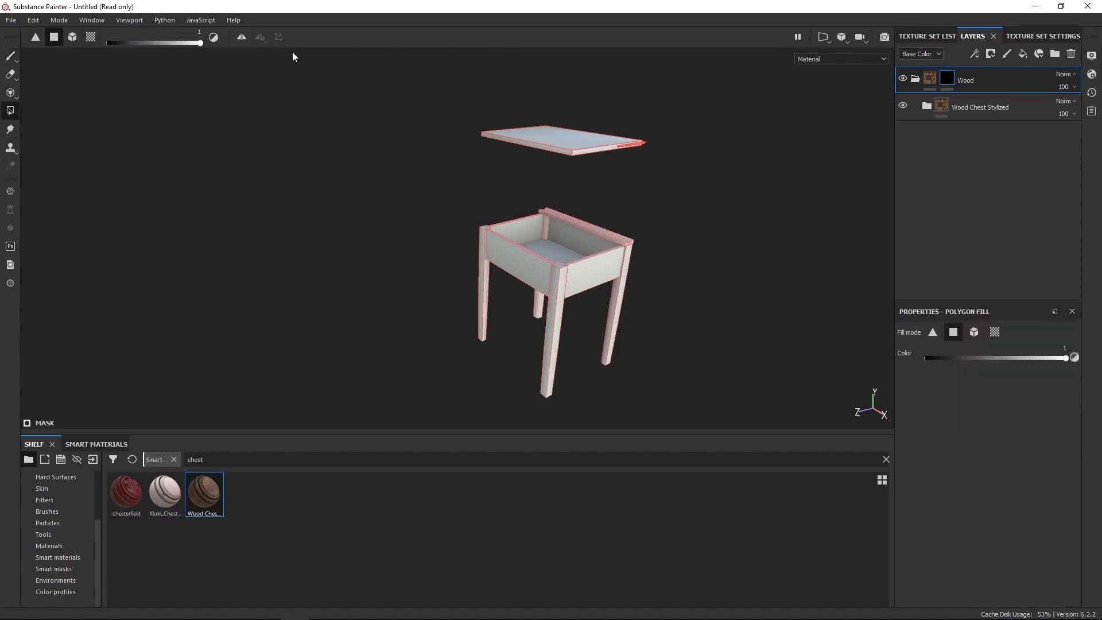
click(974, 333)
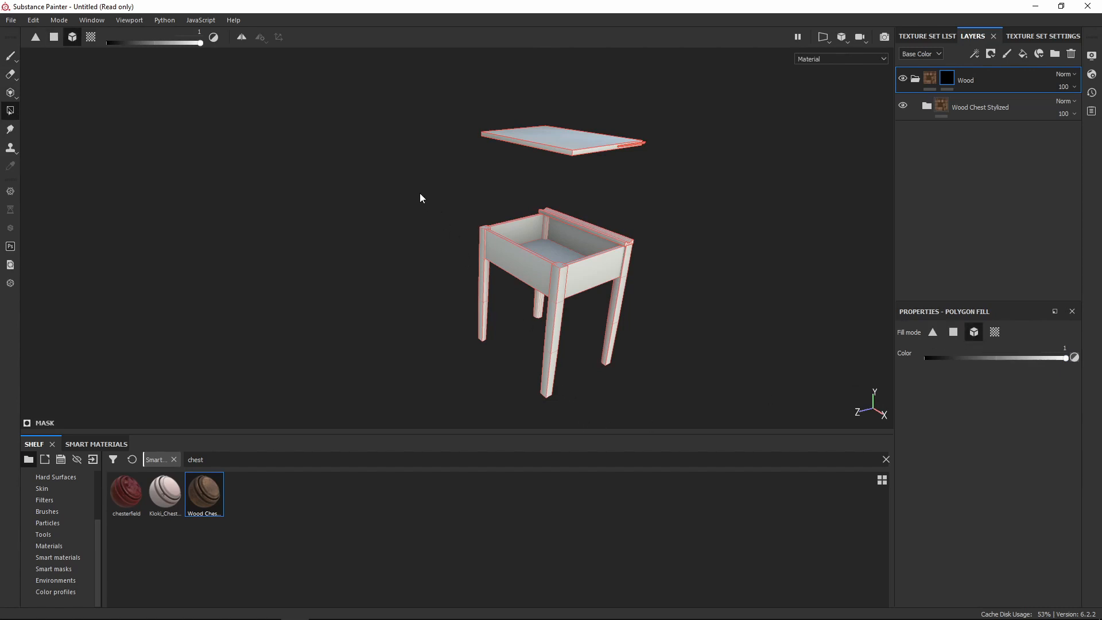
drag(397, 185, 733, 407)
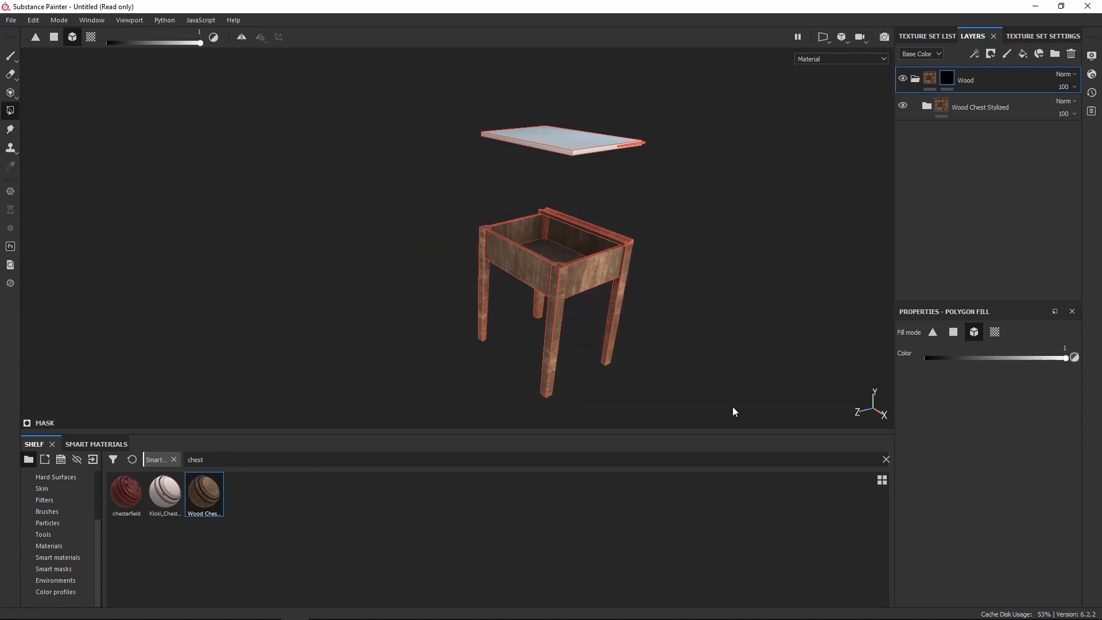
click(564, 139)
scroll(635, 171, up, 5)
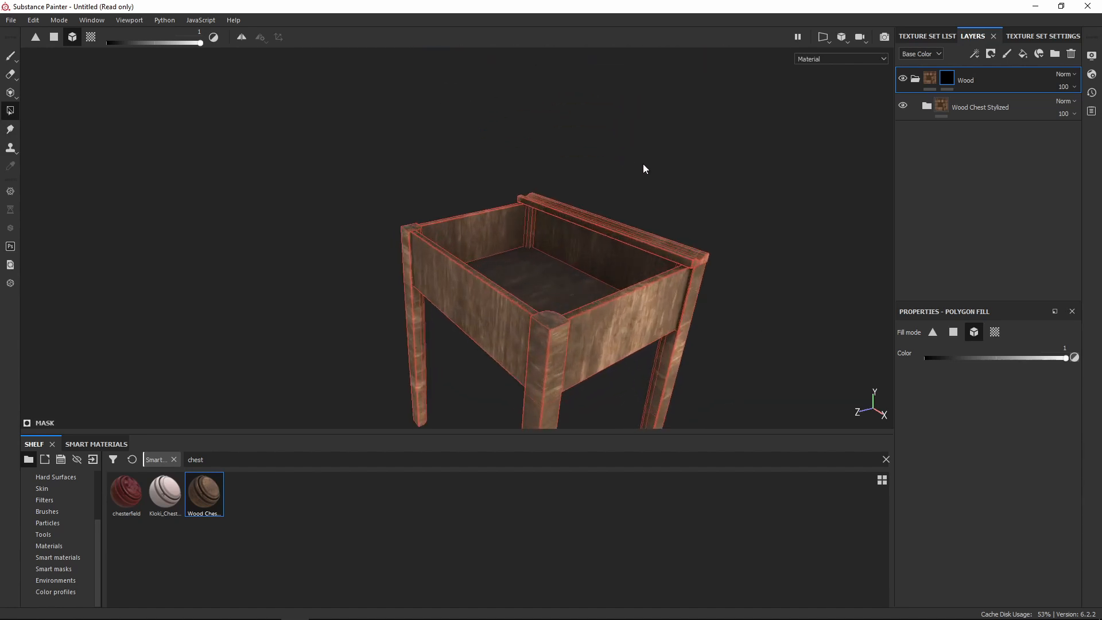
Examine the masked wood on the lid, hinge pins, desk body and legs from several angles
alt+drag(642, 164, 606, 329)
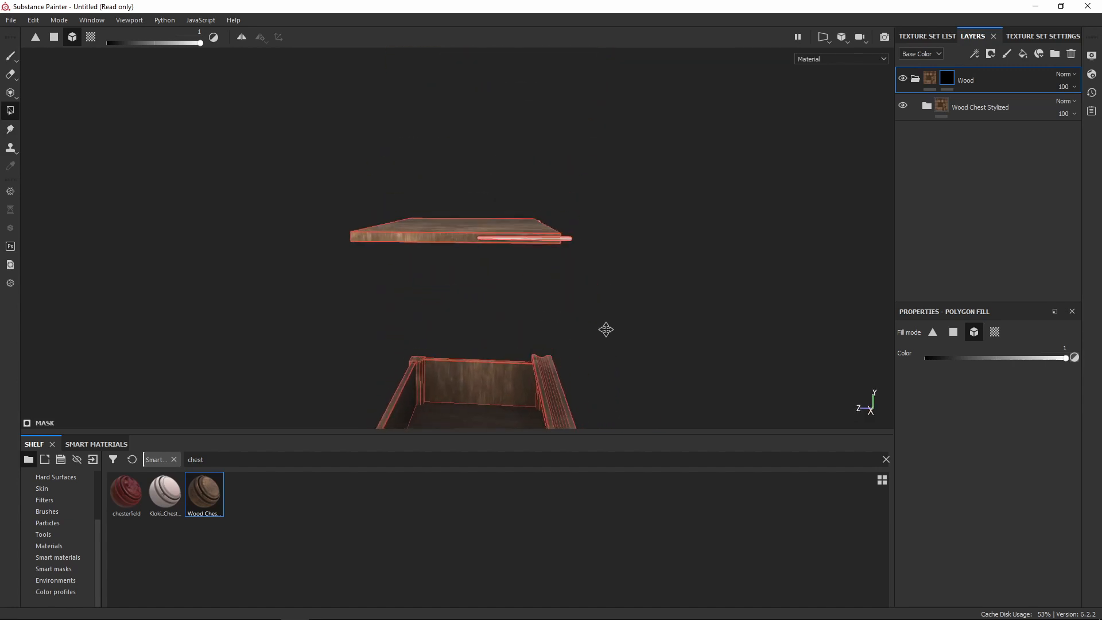
alt+middle_drag(606, 329, 597, 290)
scroll(596, 289, up, 4)
alt+drag(593, 290, 701, 261)
scroll(710, 210, down, 5)
alt+middle_drag(703, 264, 678, 269)
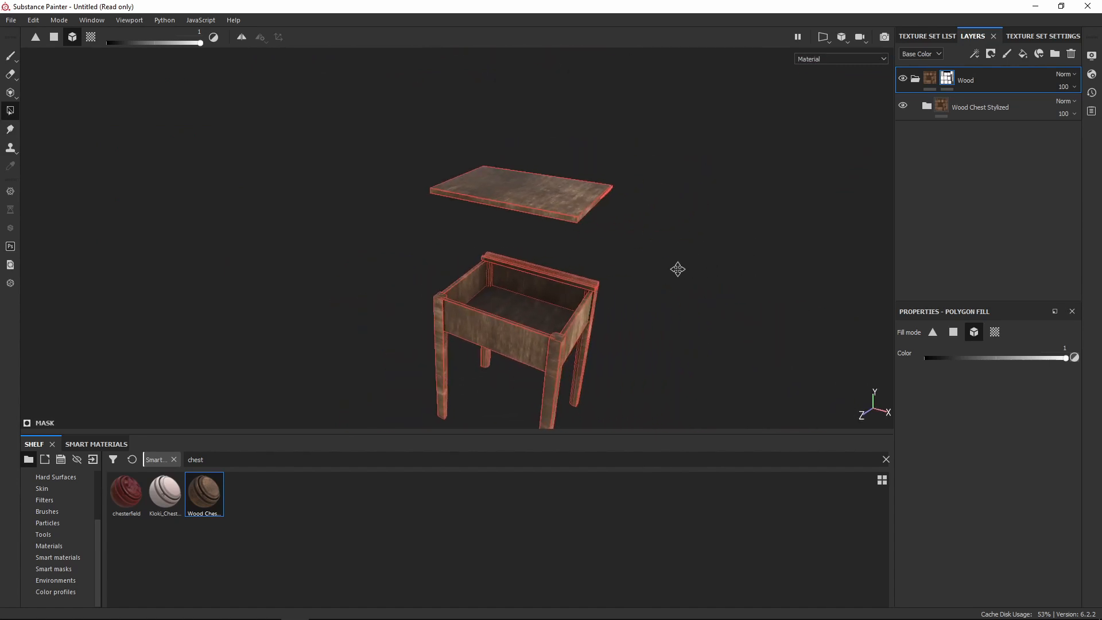
mouse_move(677, 270)
alt+mouse_down()
mouse_move(640, 286)
mouse_move(716, 253)
mouse_move(837, 262)
mouse_move(841, 251)
mouse_move(799, 268)
mouse_move(656, 226)
mouse_move(715, 243)
mouse_move(742, 287)
mouse_move(666, 246)
mouse_move(676, 233)
mouse_move(610, 258)
mouse_move(579, 337)
mouse_move(647, 325)
mouse_move(647, 290)
mouse_move(663, 269)
alt+mouse_up()
scroll(665, 242, up, 4)
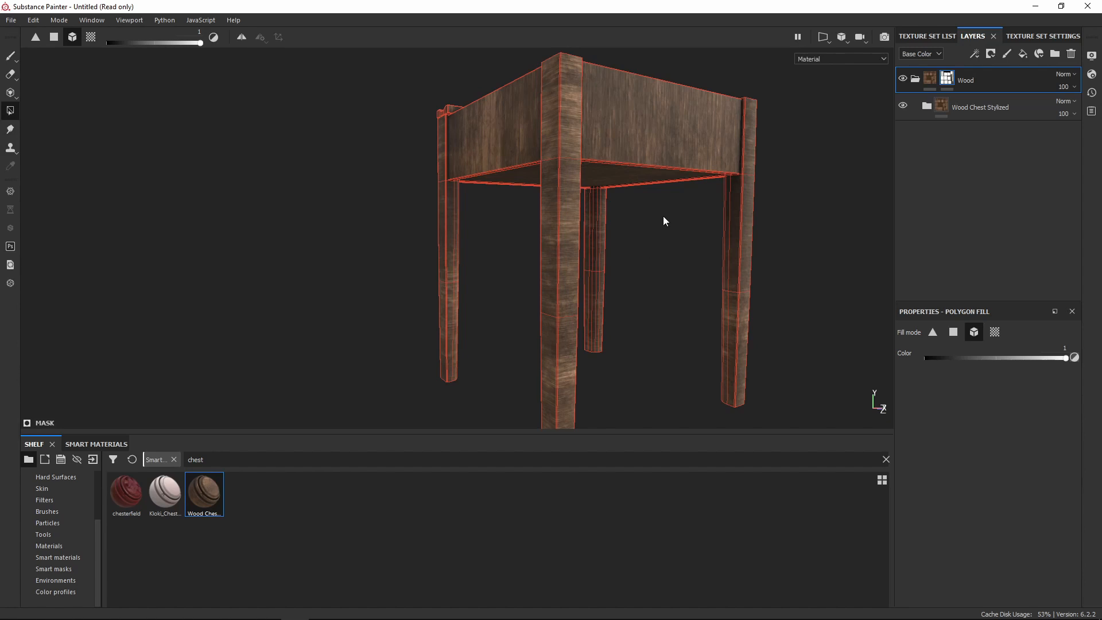
Try the Beech Chocolate Wood material on the desk with the Wood folder hidden and UV rotation at 80.39, and delete its layer
click(68, 557)
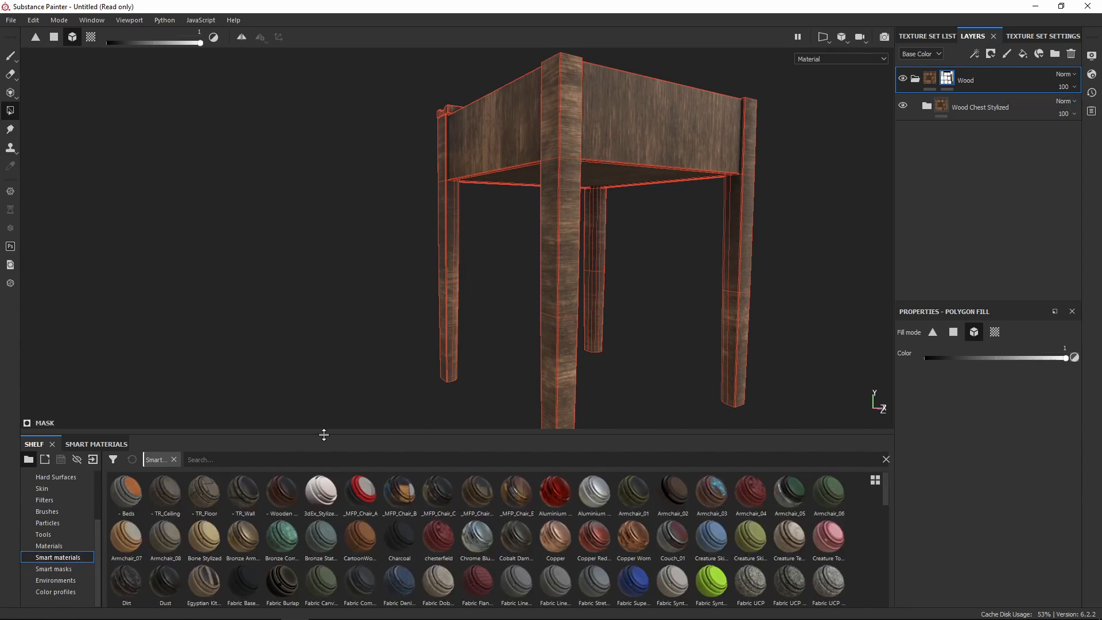
click(61, 546)
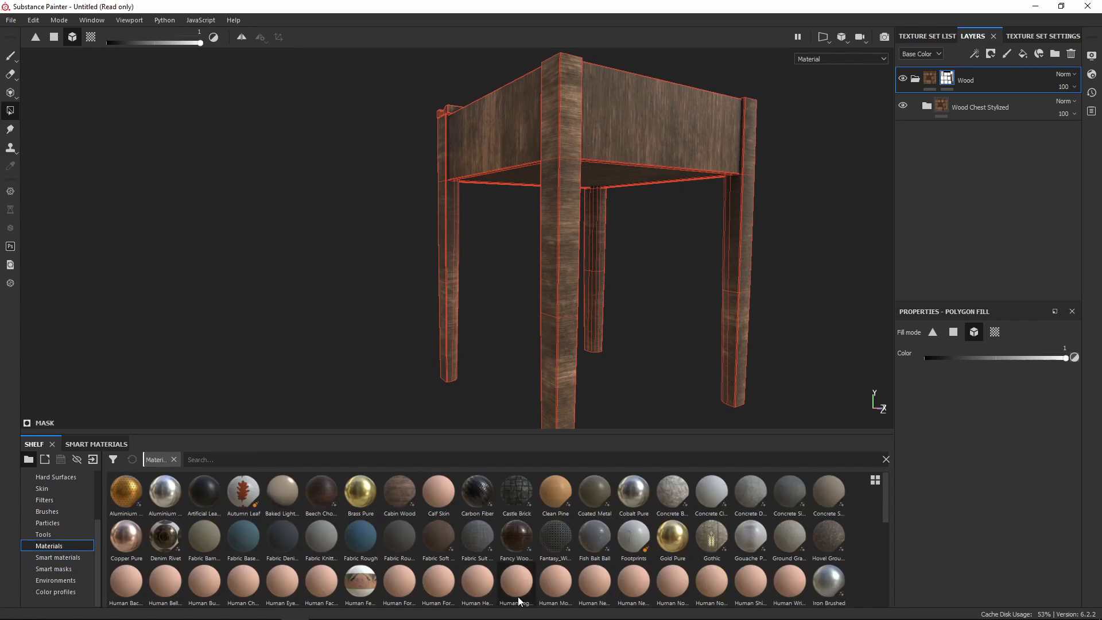
drag(320, 487, 512, 130)
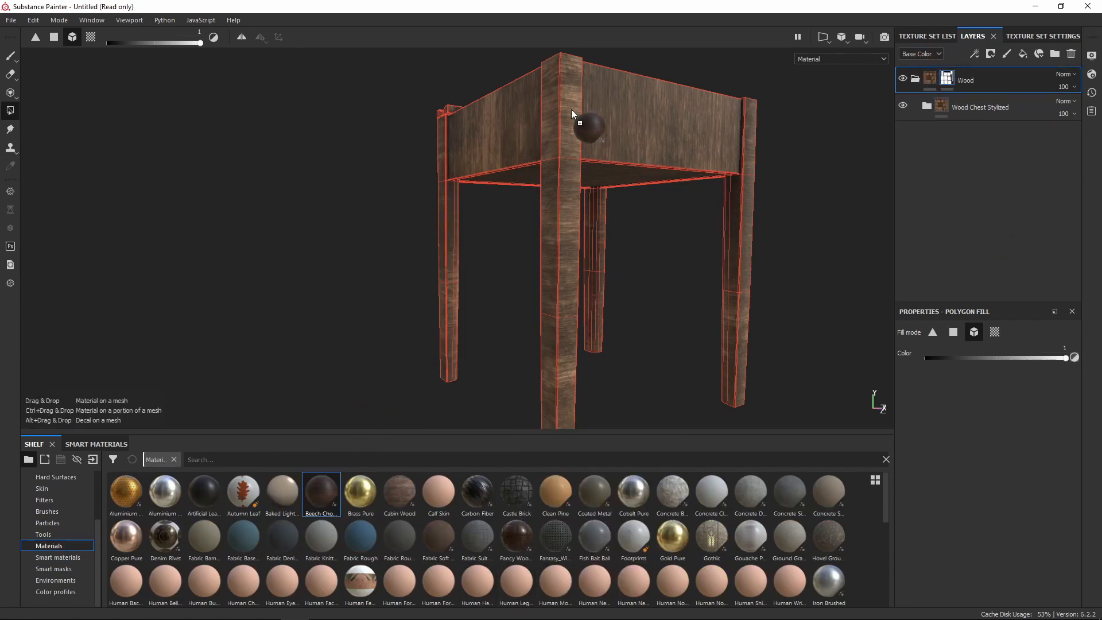
drag(571, 109, 571, 110)
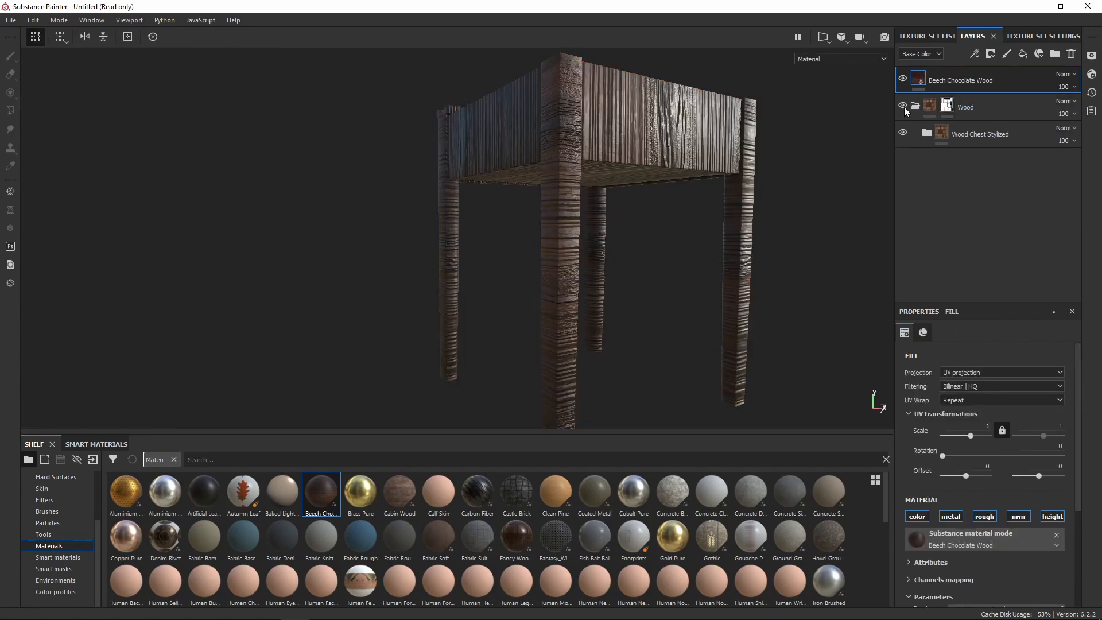
mouse_move(660, 239)
alt+mouse_down()
mouse_move(636, 244)
mouse_move(666, 241)
alt+mouse_up()
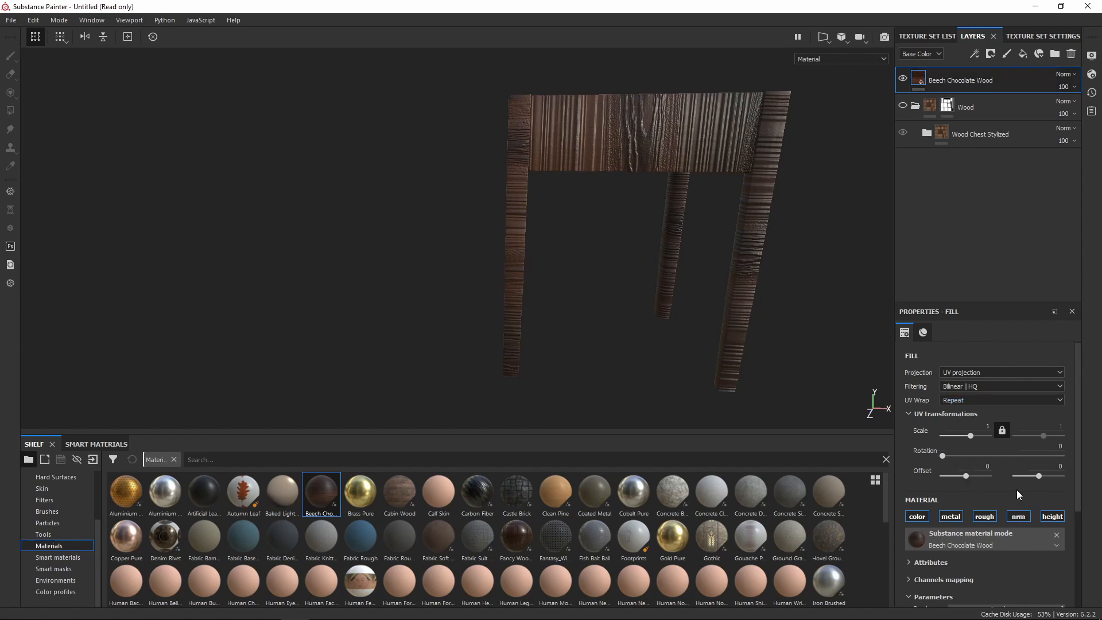
drag(942, 456, 963, 455)
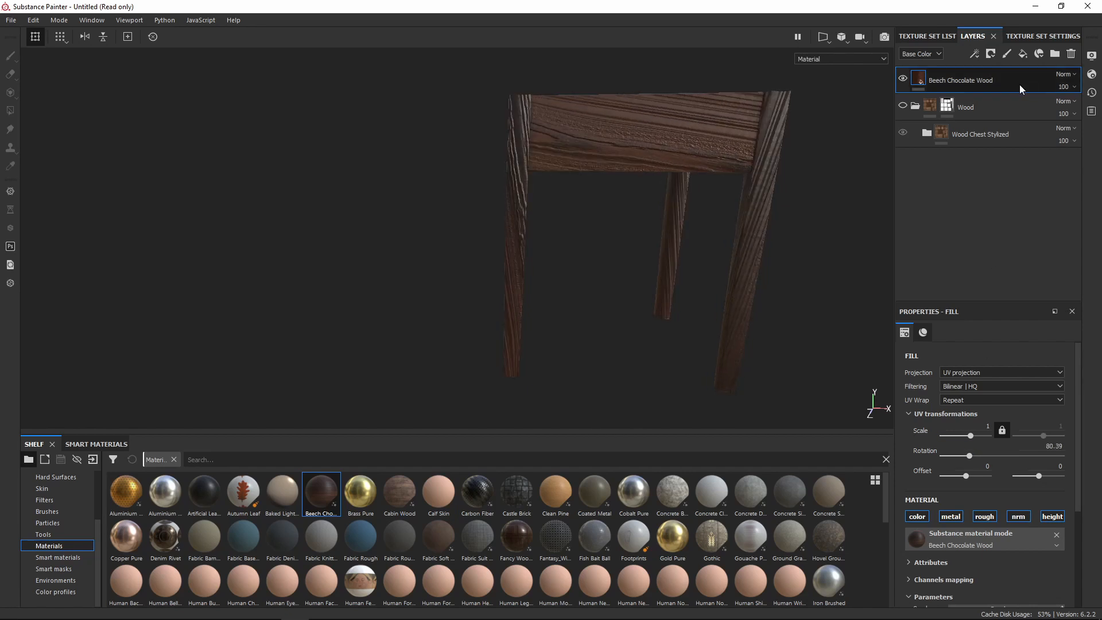
key(Delete)
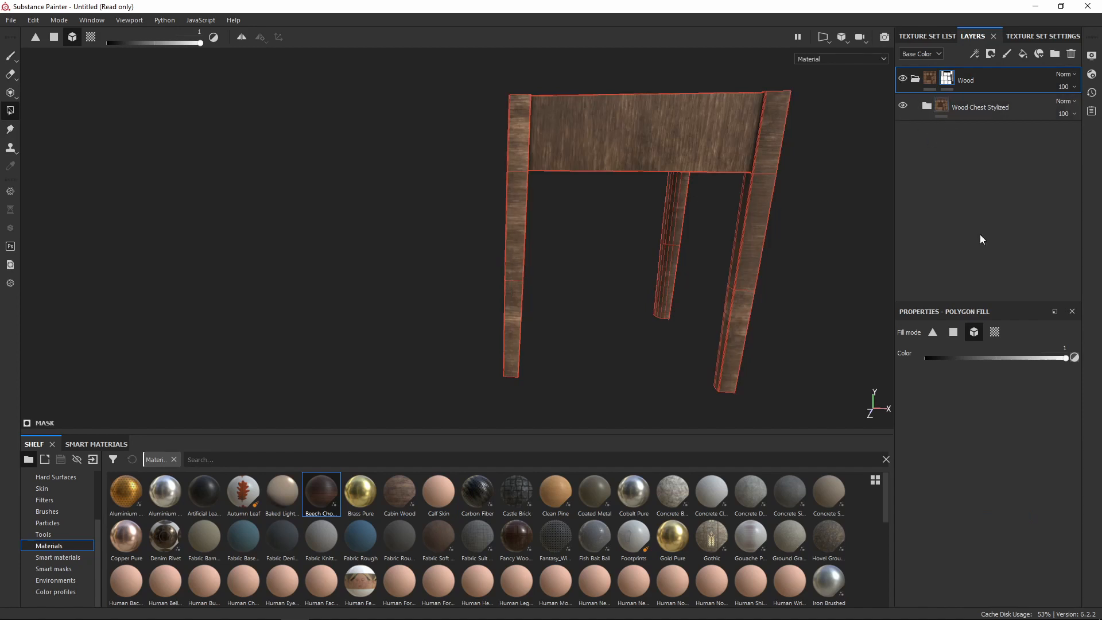
Expand the Wood Chest Stylized folder and examine the settings of its Base, Fibers and Sharpen layers
click(925, 107)
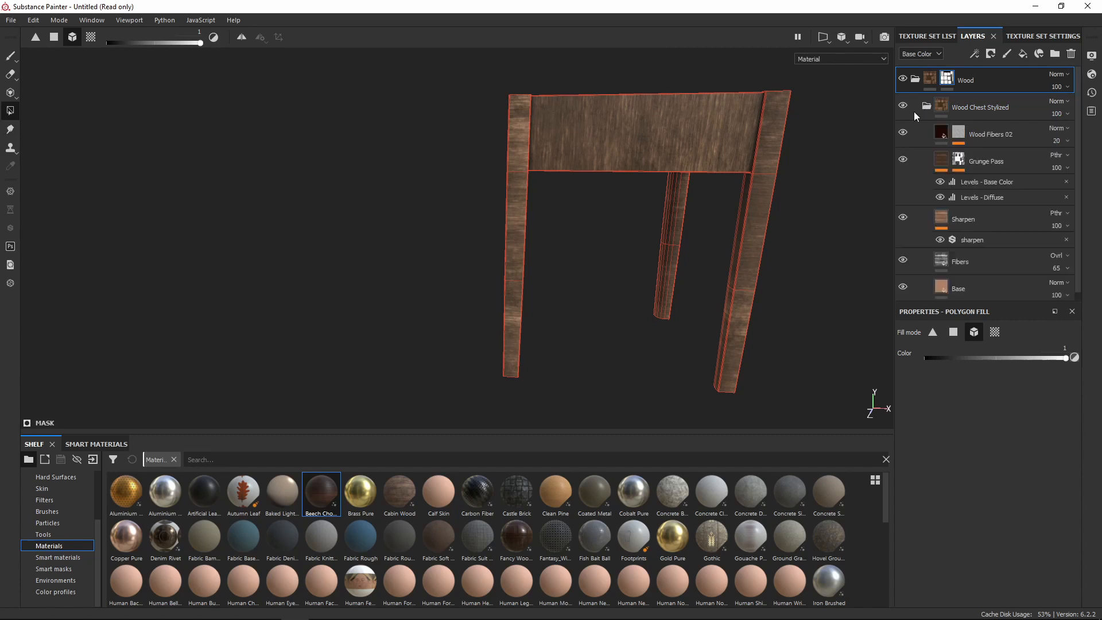
scroll(977, 149, down, 1)
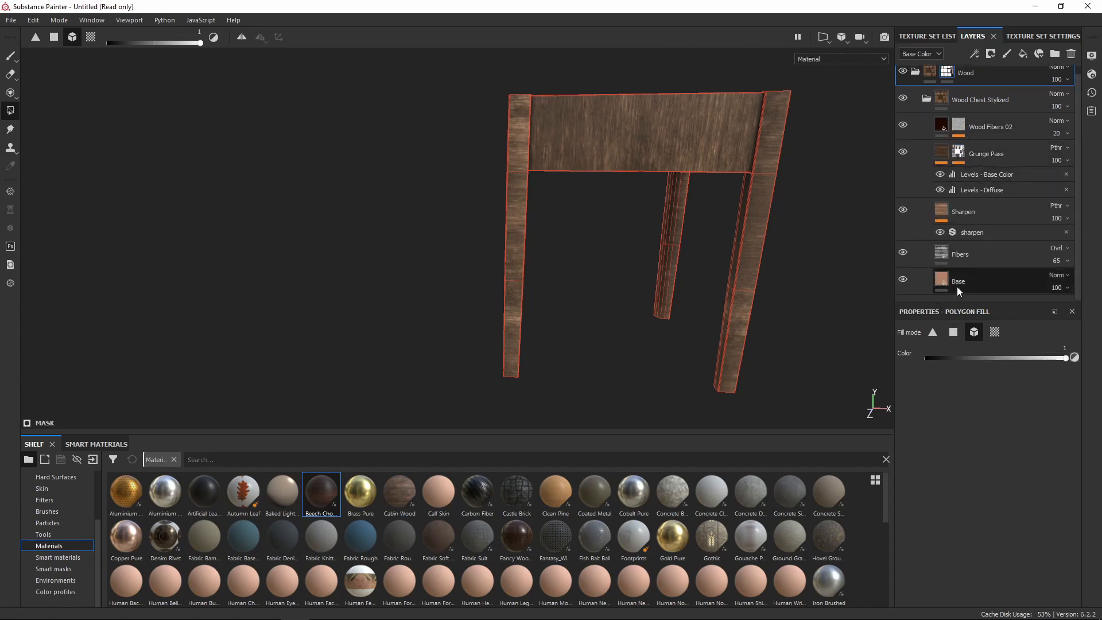
click(952, 101)
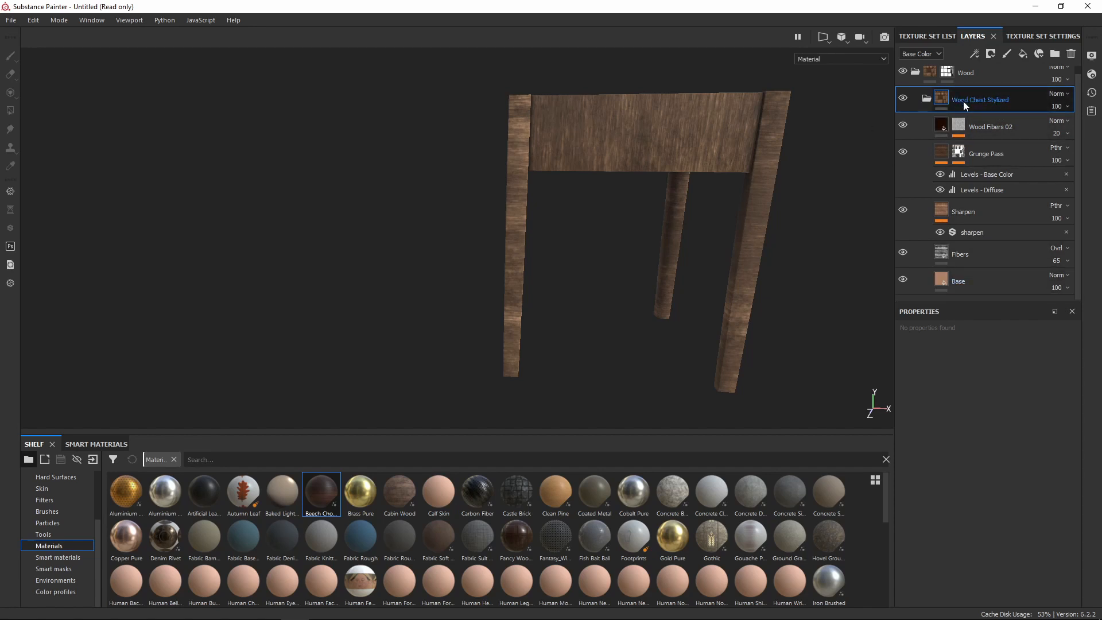
click(953, 286)
click(948, 254)
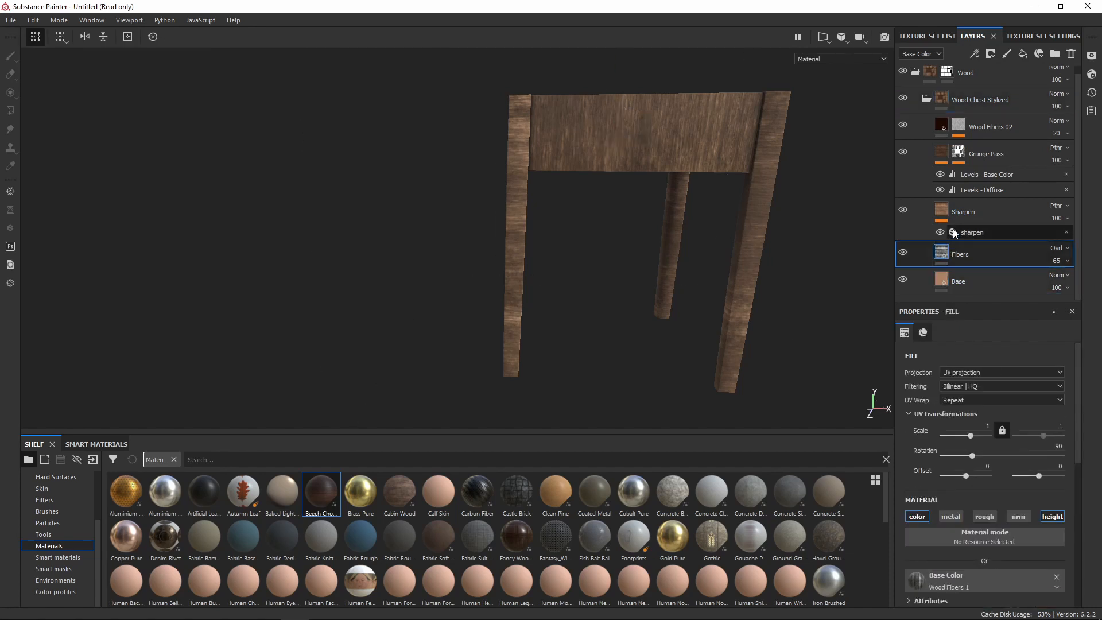
click(953, 230)
click(965, 223)
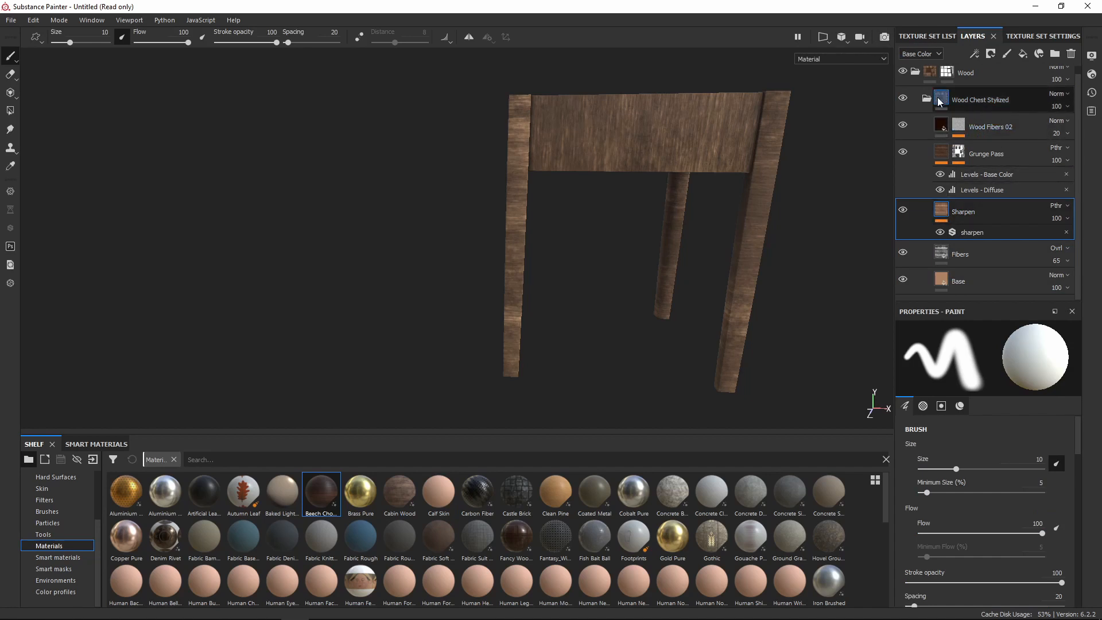
Add a Transform filter above Wood Fibers 02 inside the Wood Chest Stylized folder and set its rotation to 213
scroll(63, 545, up, 1)
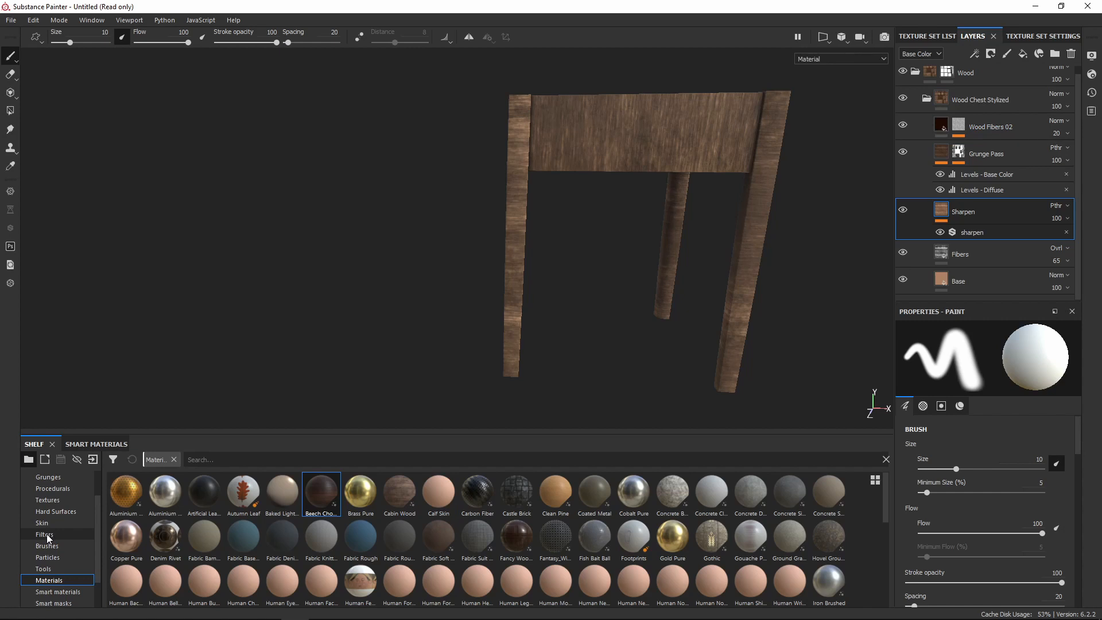
click(46, 535)
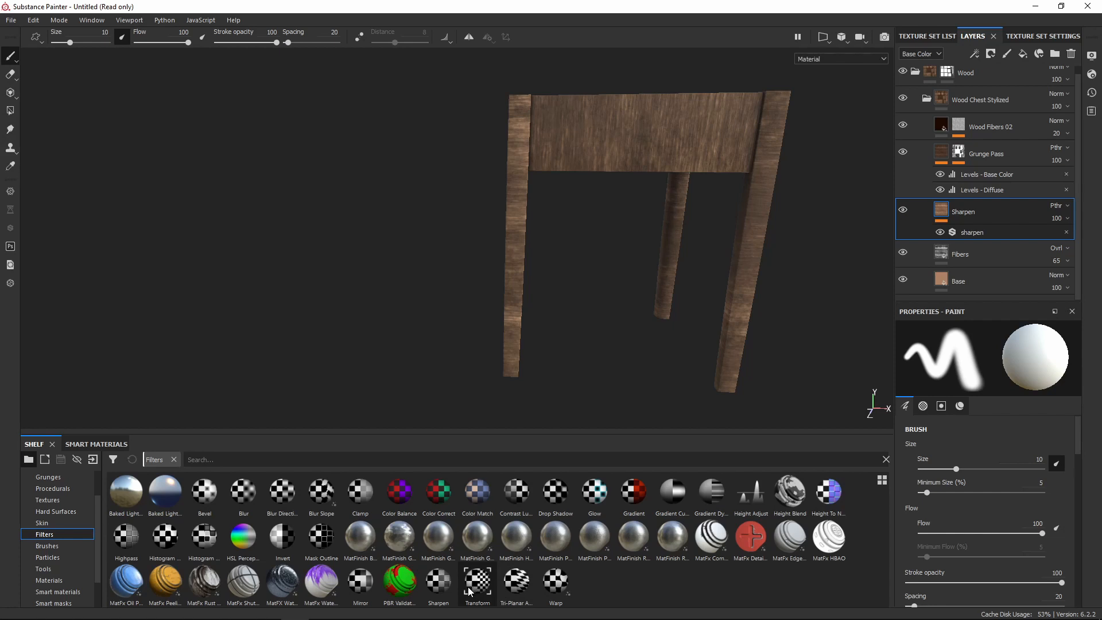
drag(474, 596, 973, 132)
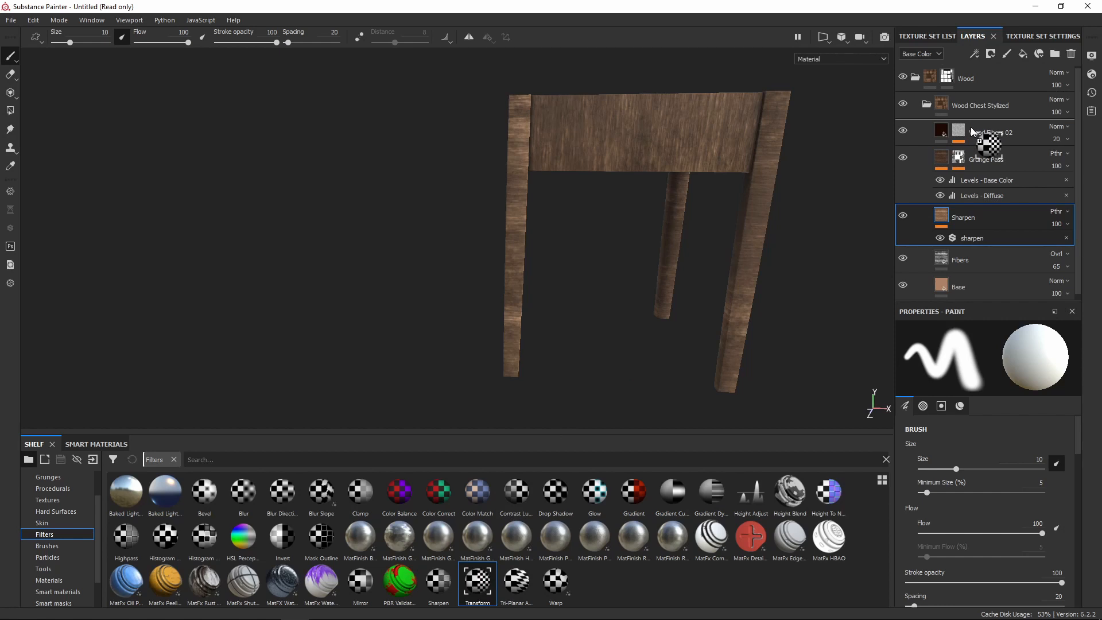
mouse_move(971, 131)
mouse_down()
mouse_move(953, 125)
mouse_move(1012, 108)
mouse_move(1028, 178)
mouse_move(979, 118)
mouse_move(949, 127)
mouse_move(982, 119)
mouse_up()
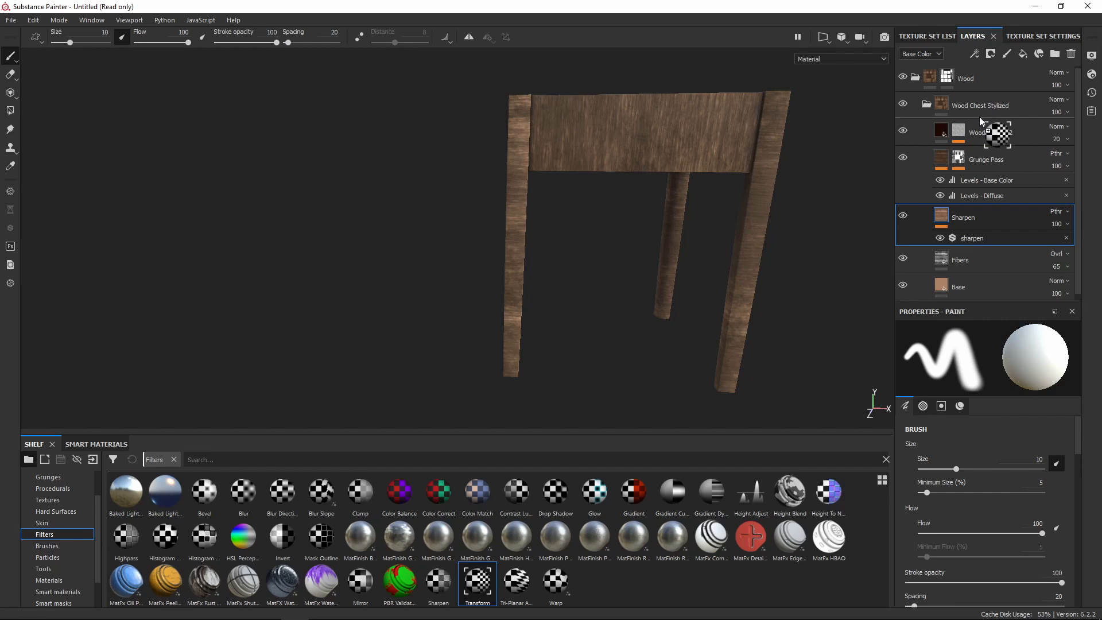
mouse_move(980, 121)
mouse_down()
mouse_move(997, 126)
mouse_move(976, 185)
mouse_move(979, 154)
mouse_move(1005, 175)
mouse_move(982, 160)
mouse_move(927, 159)
mouse_move(991, 167)
mouse_move(977, 181)
mouse_move(942, 171)
mouse_move(979, 175)
mouse_move(974, 157)
mouse_move(942, 170)
mouse_move(961, 174)
mouse_move(960, 163)
mouse_move(976, 180)
mouse_move(975, 106)
mouse_move(960, 127)
mouse_move(966, 120)
mouse_up()
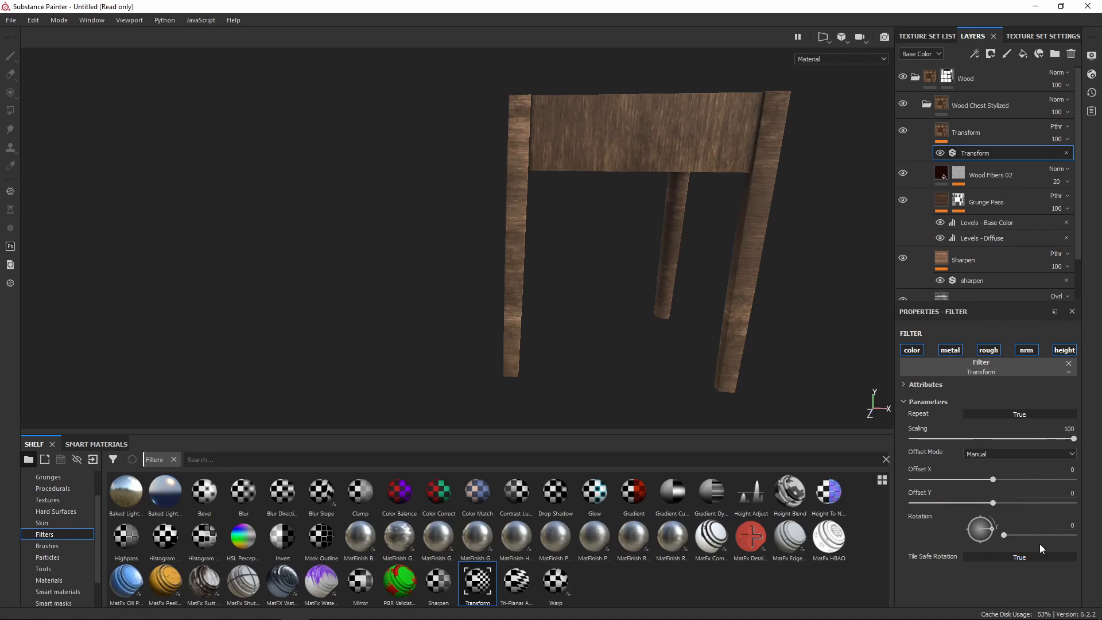
click(1010, 535)
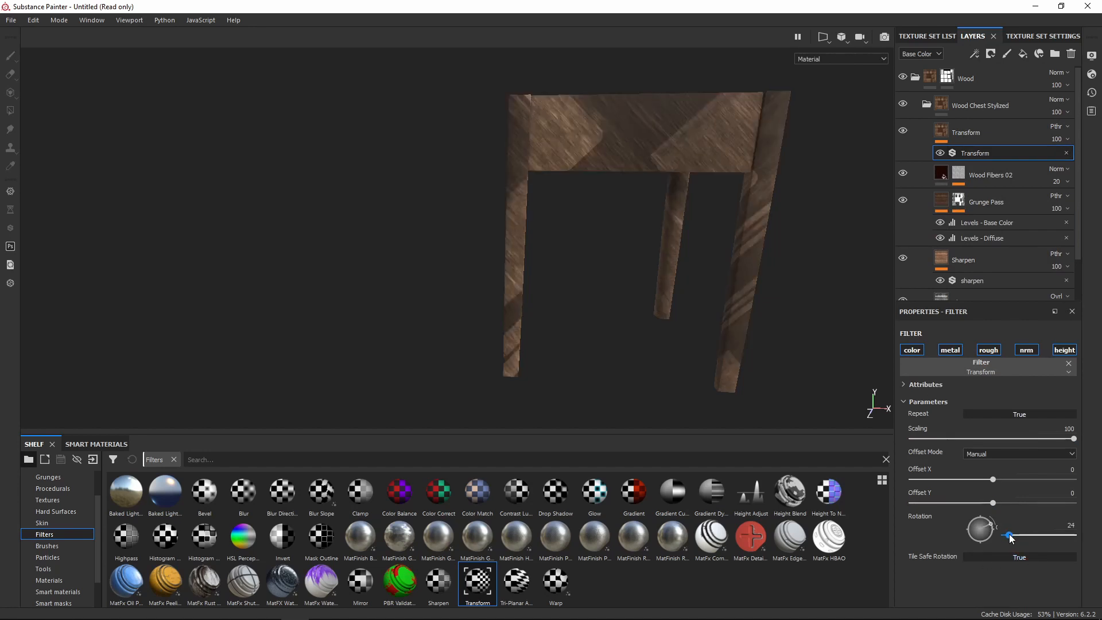
drag(1018, 537, 1044, 530)
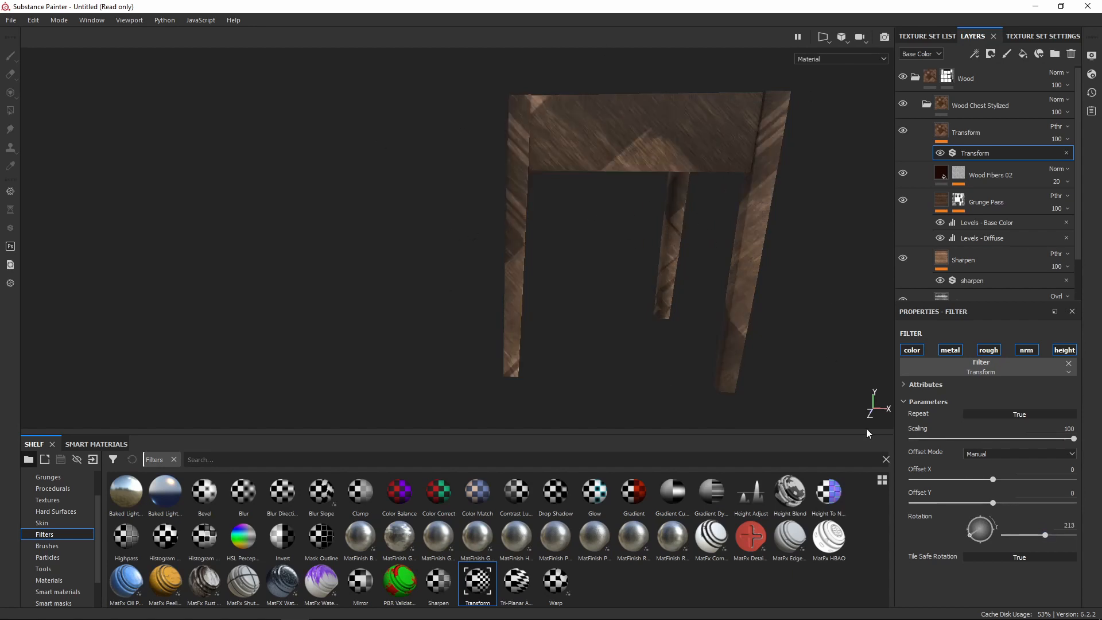
Set the rotation of the Transform filter inside the Wood Chest Stylized folder to 90
double_click(1069, 524)
text(990)
key(Return)
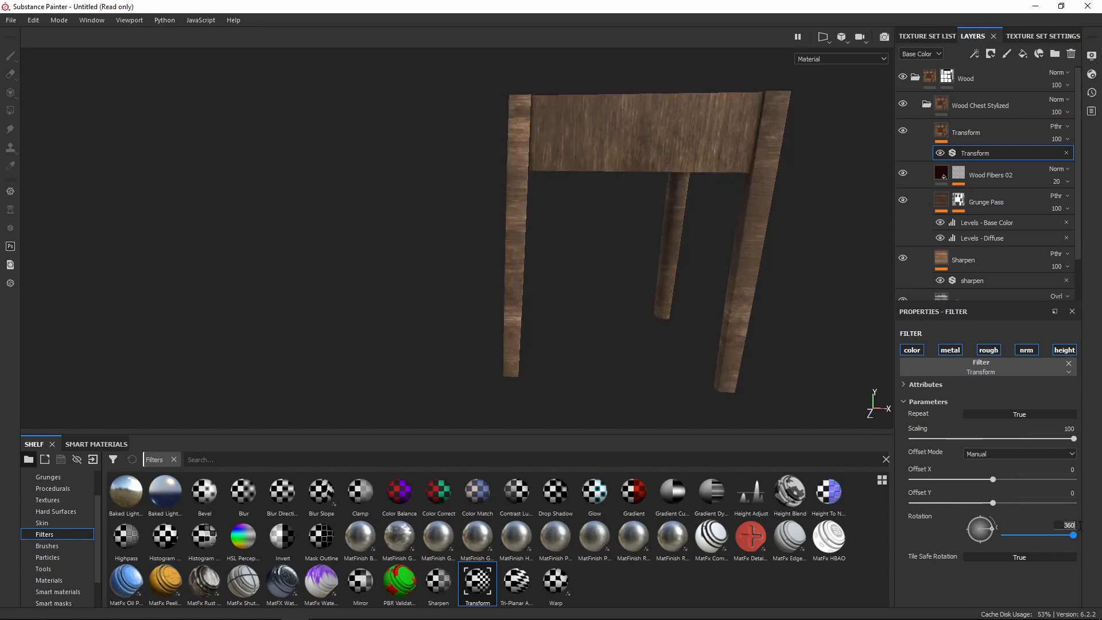
text(90)
key(Return)
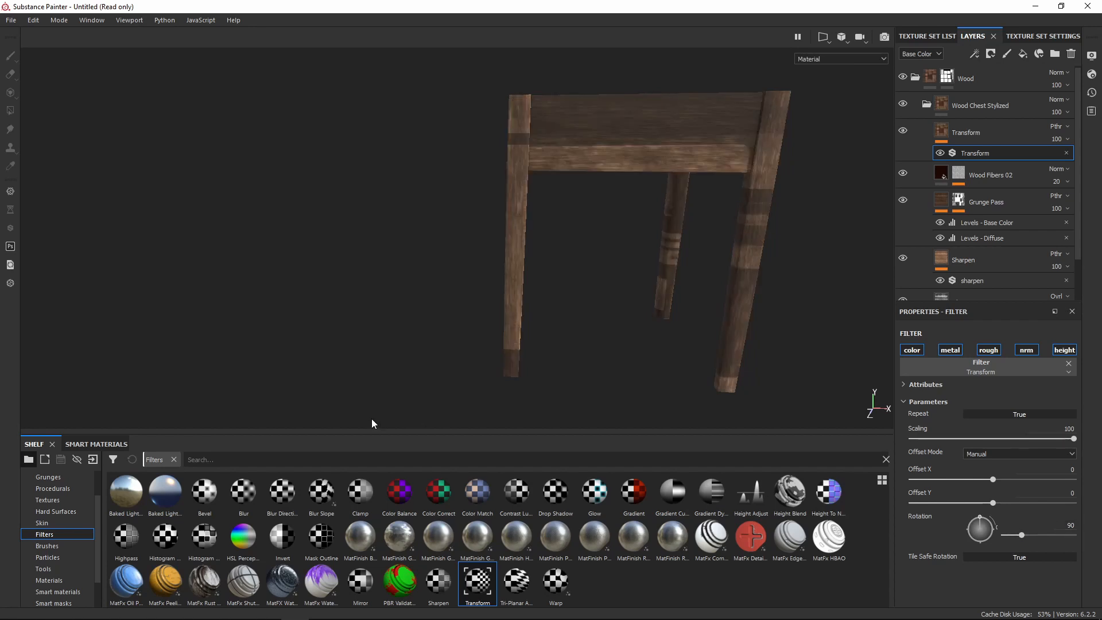
Move the Transform layer below Sharpen and directly above Fibers in the Wood Chest Stylized folder
alt+middle_drag(615, 240, 517, 327)
alt+drag(696, 299, 637, 298)
alt+middle_drag(637, 297, 531, 279)
alt+middle_drag(471, 305, 406, 285)
alt+drag(409, 213, 423, 249)
alt+middle_drag(413, 247, 575, 221)
alt+drag(575, 222, 549, 235)
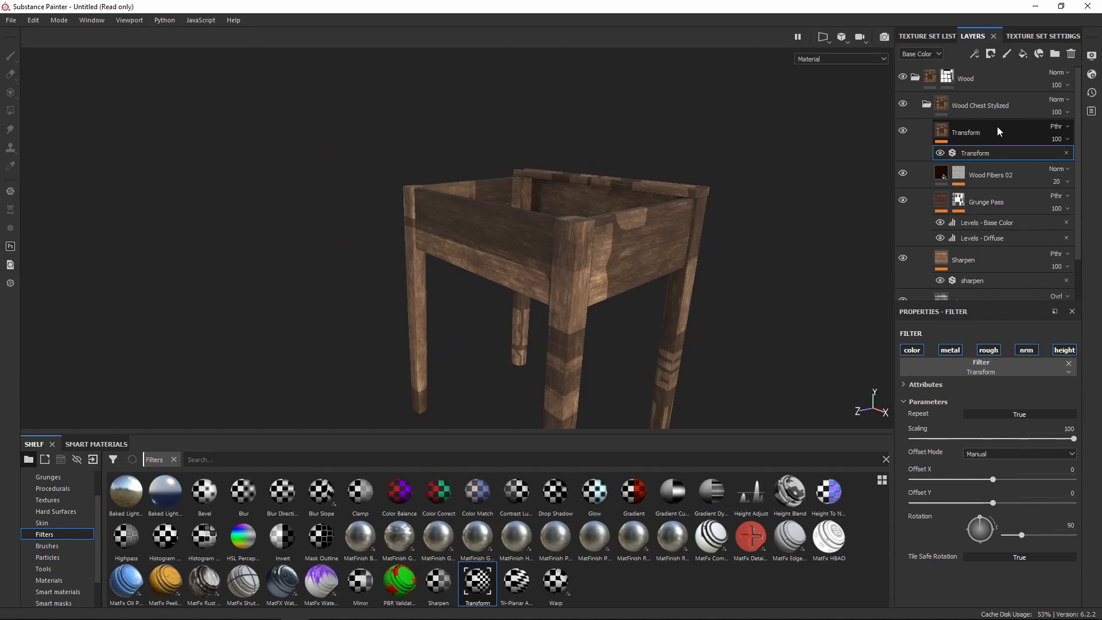
mouse_move(997, 127)
mouse_down()
mouse_move(988, 249)
mouse_move(997, 171)
mouse_move(1004, 235)
mouse_move(998, 164)
mouse_move(983, 278)
mouse_move(983, 238)
mouse_up()
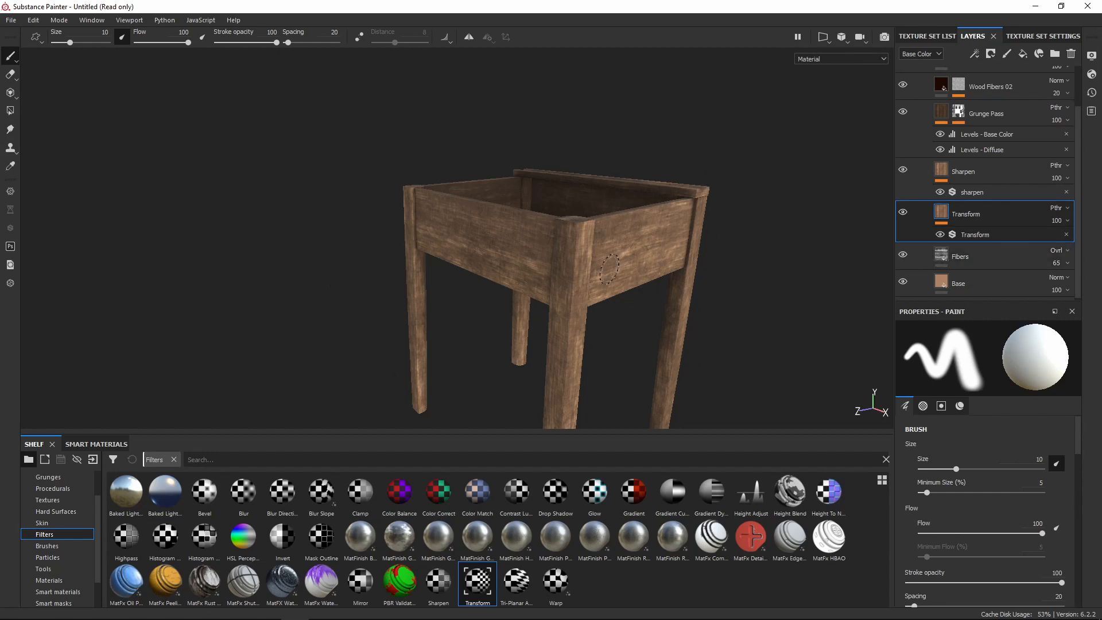
Move the Wood Fibers 02 layer below the Transform layer, directly above Fibers
scroll(503, 261, up, 2)
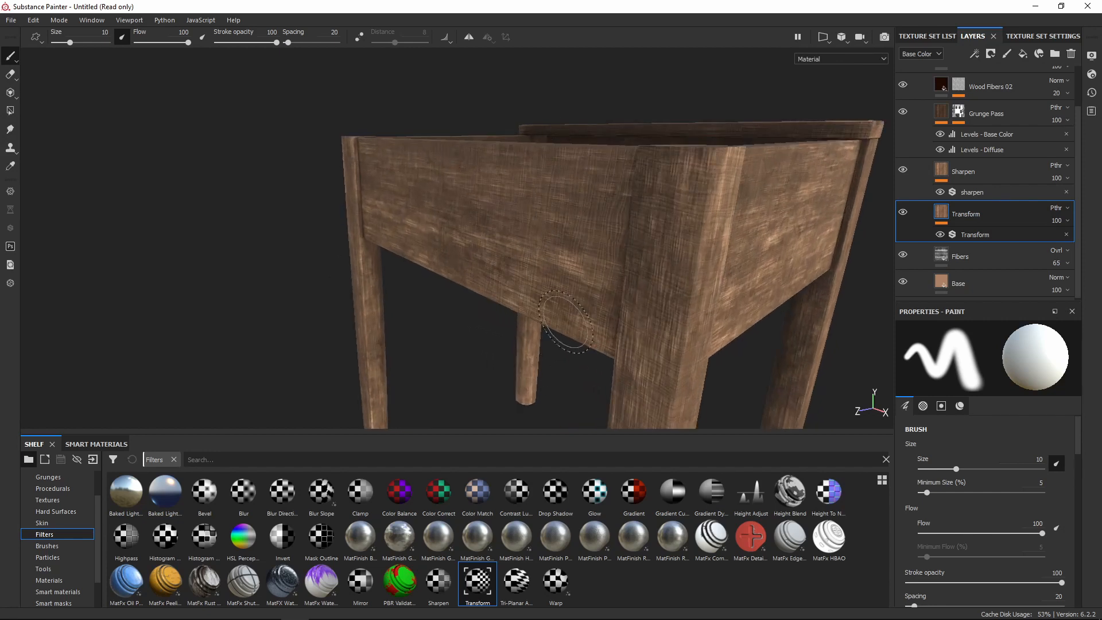
scroll(964, 247, up, 1)
scroll(964, 247, up, 1)
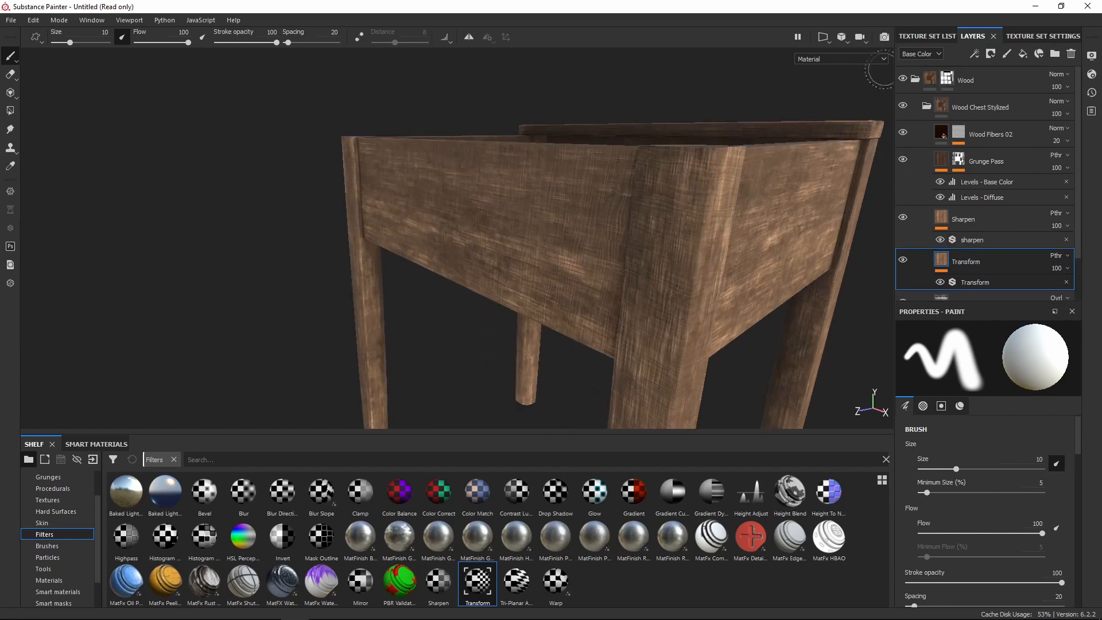
click(983, 136)
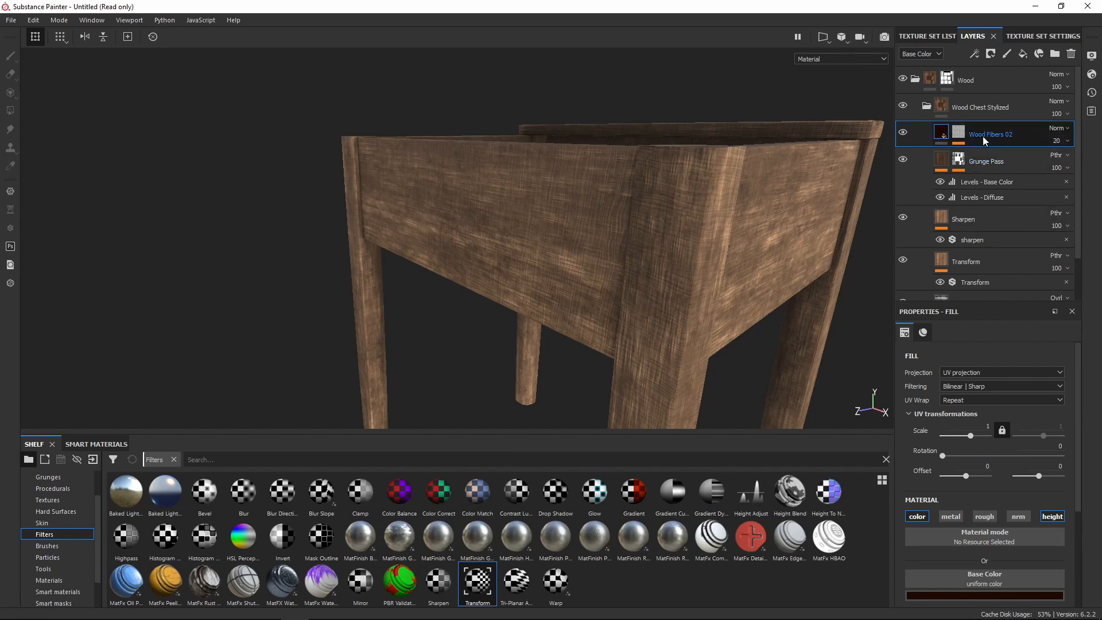
mouse_move(983, 136)
mouse_down()
mouse_move(995, 281)
mouse_move(979, 267)
mouse_up()
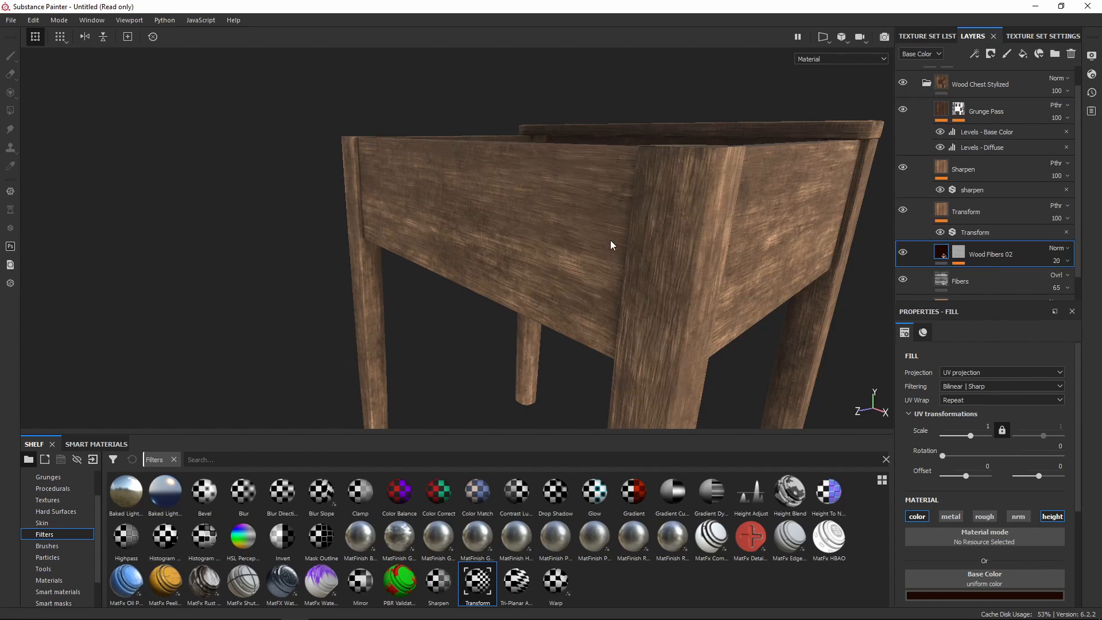
Add a fill layer inside the Wood folder, place it above the Wood Chest Stylized folder and collapse that folder
alt+drag(582, 242, 585, 278)
scroll(686, 222, down, 5)
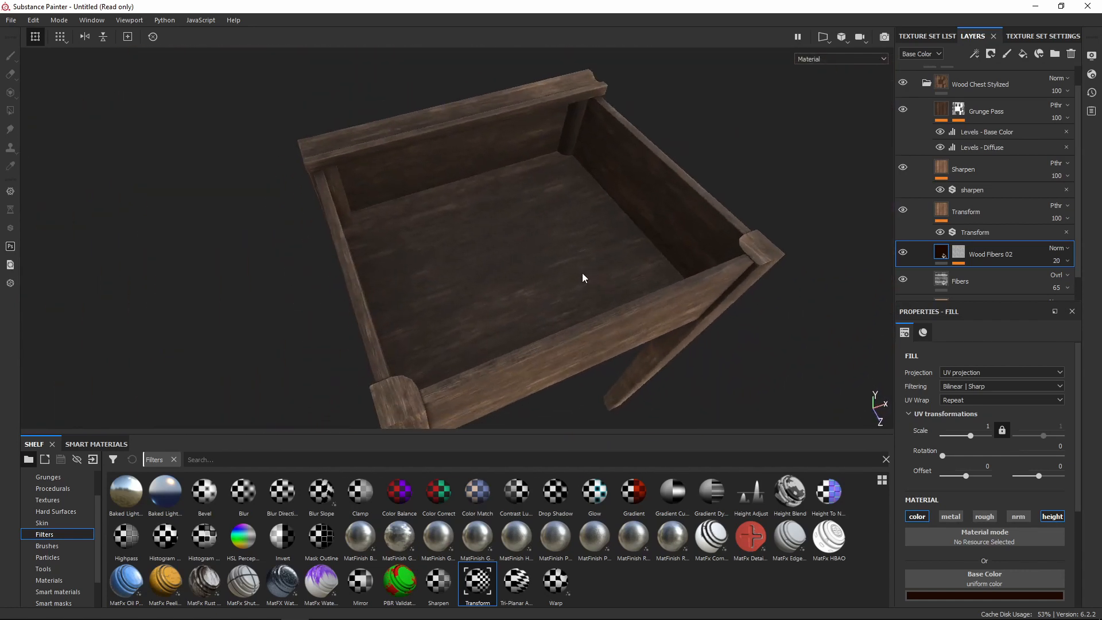
scroll(573, 235, up, 5)
scroll(573, 200, down, 8)
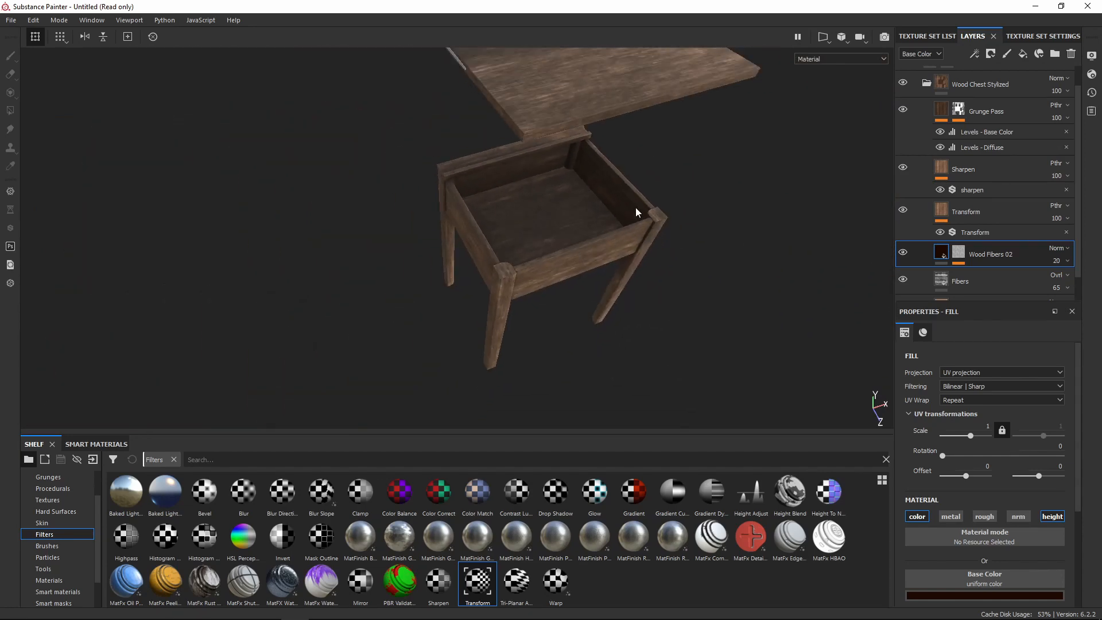
alt+drag(635, 212, 627, 298)
alt+drag(618, 346, 484, 307)
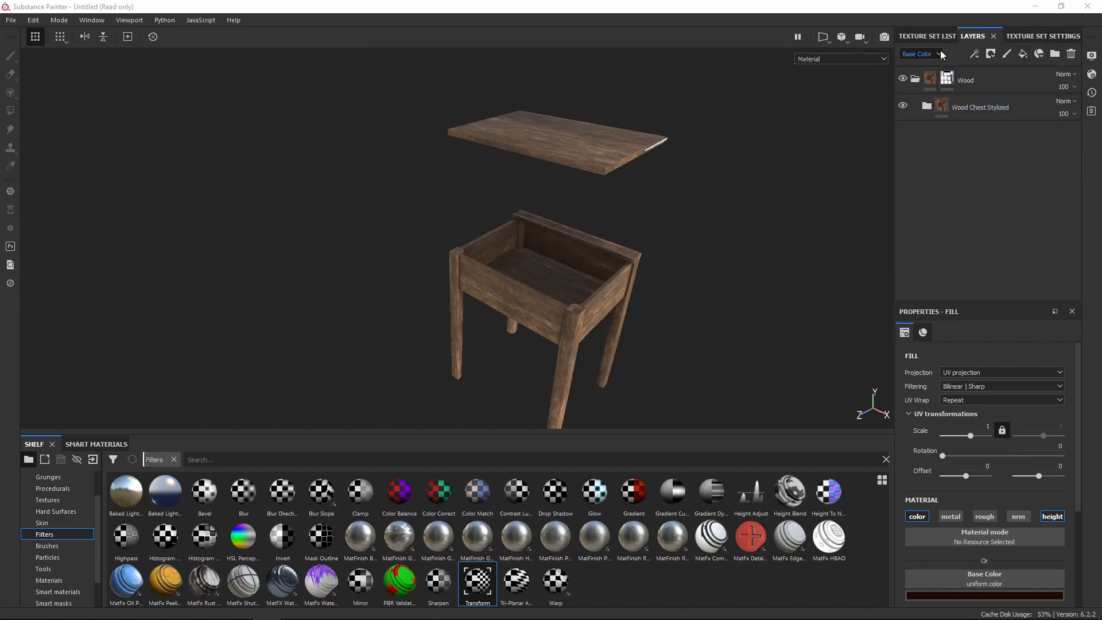
click(1024, 55)
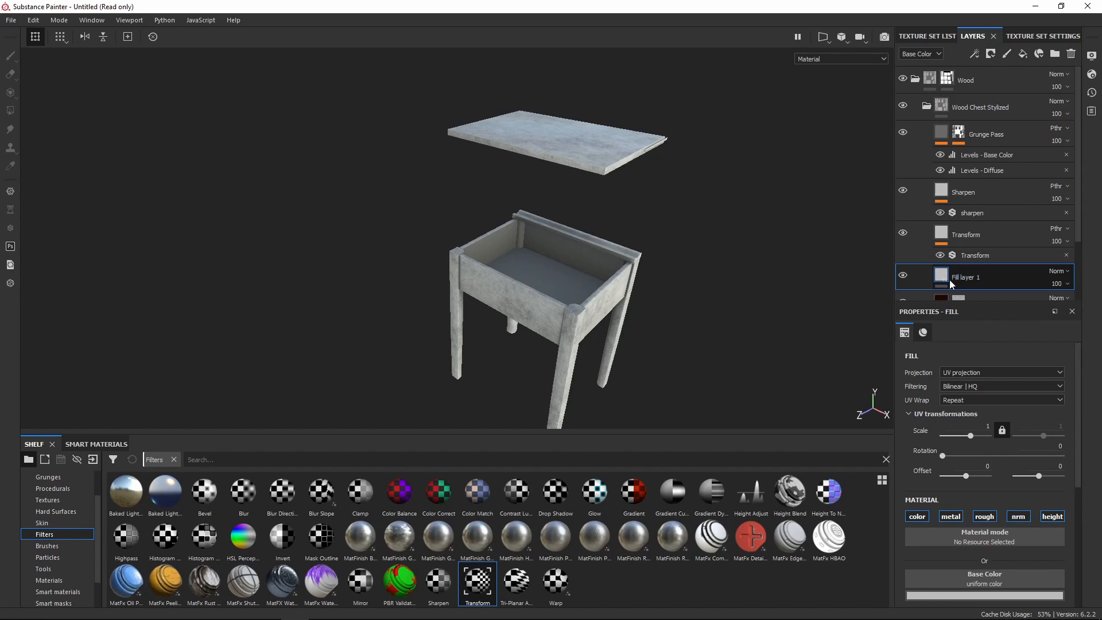
drag(950, 280, 962, 94)
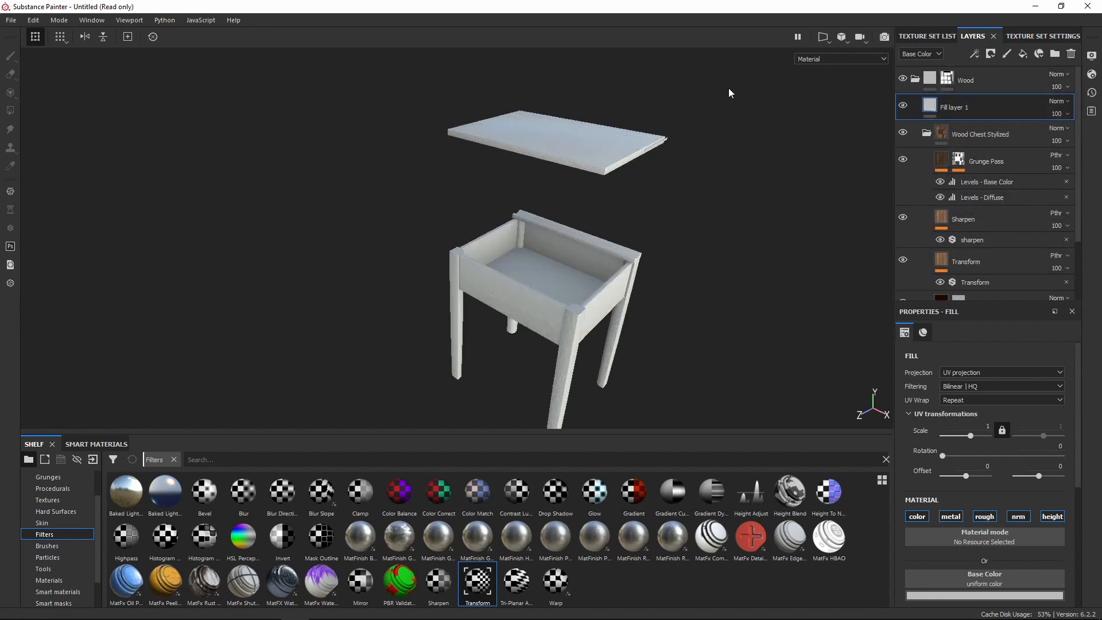
click(925, 134)
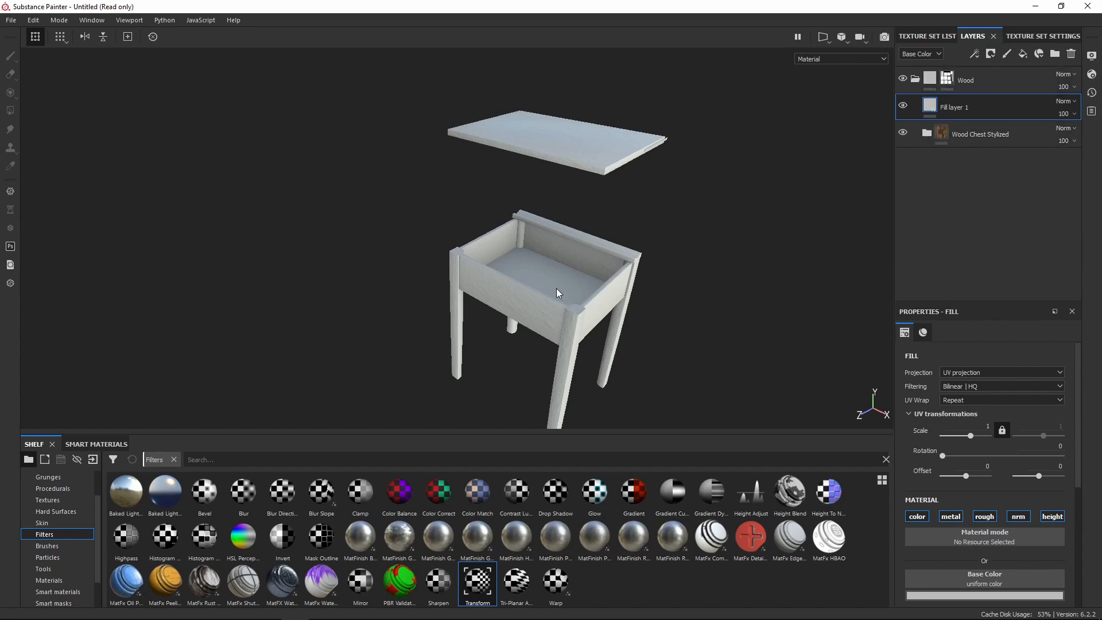
Show the smart masks in the shelf and look through the available masks
scroll(556, 288, up, 5)
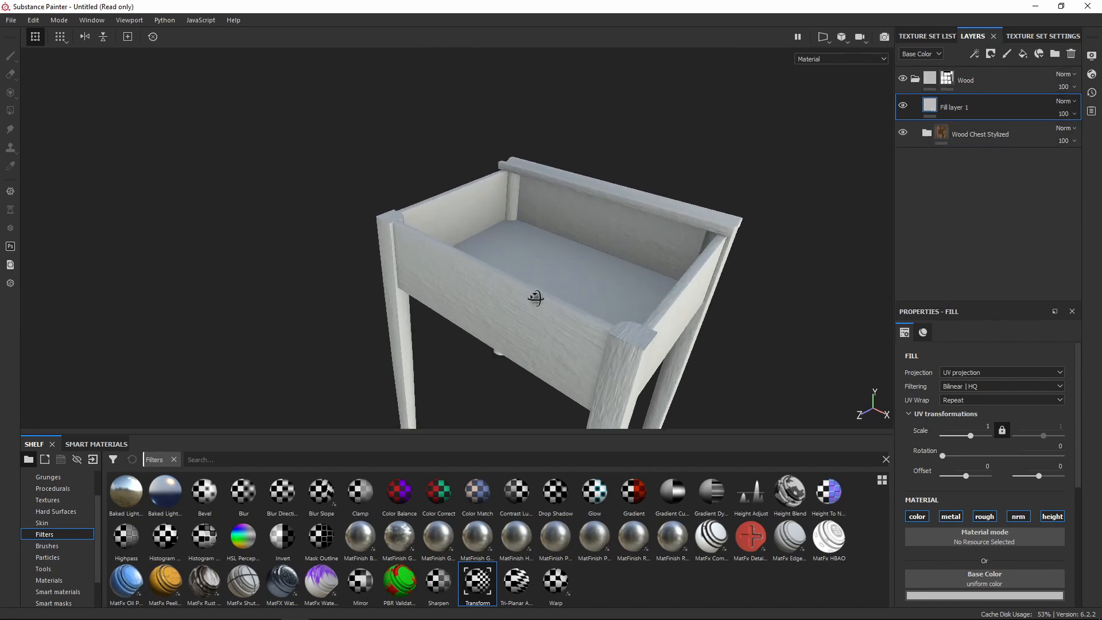
alt+drag(532, 298, 674, 199)
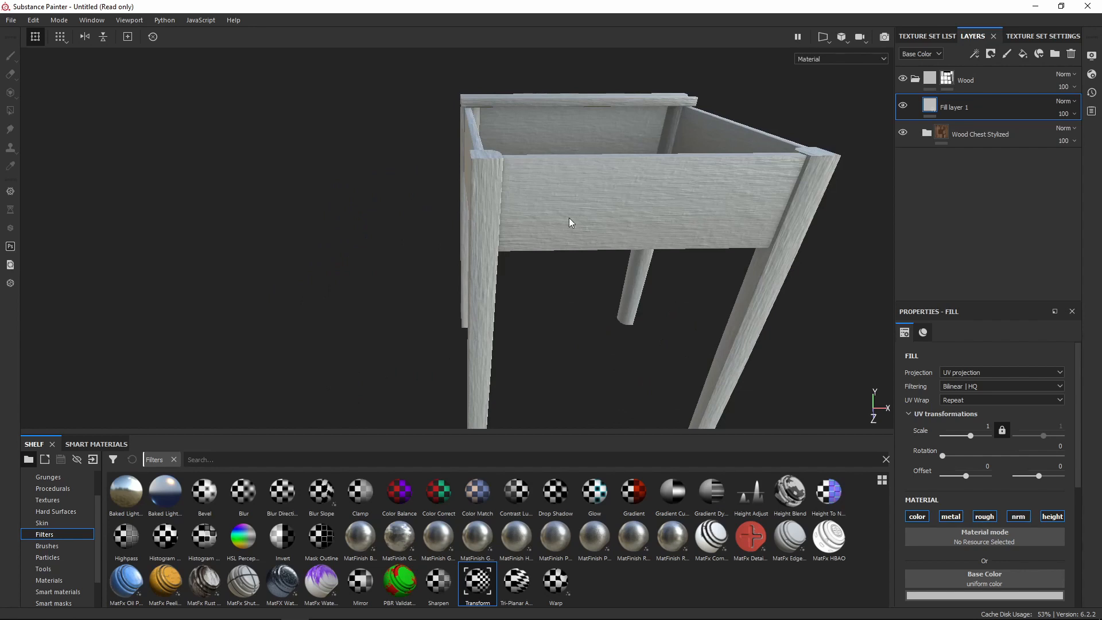
alt+drag(485, 260, 600, 259)
alt+middle_drag(547, 259, 641, 258)
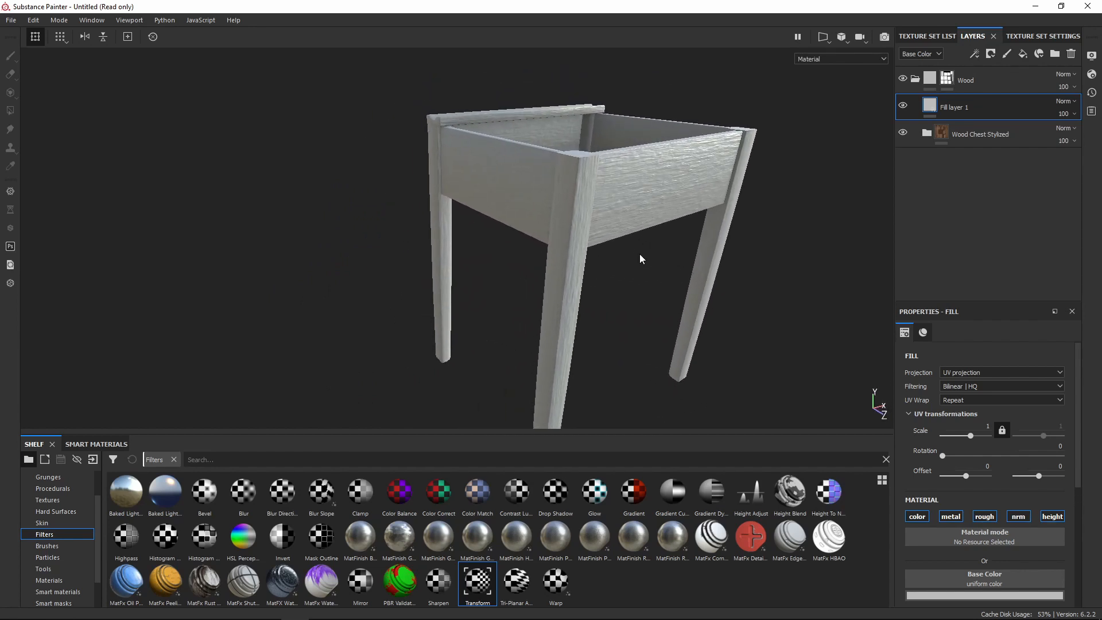
alt+drag(675, 188, 616, 280)
alt+drag(616, 280, 561, 299)
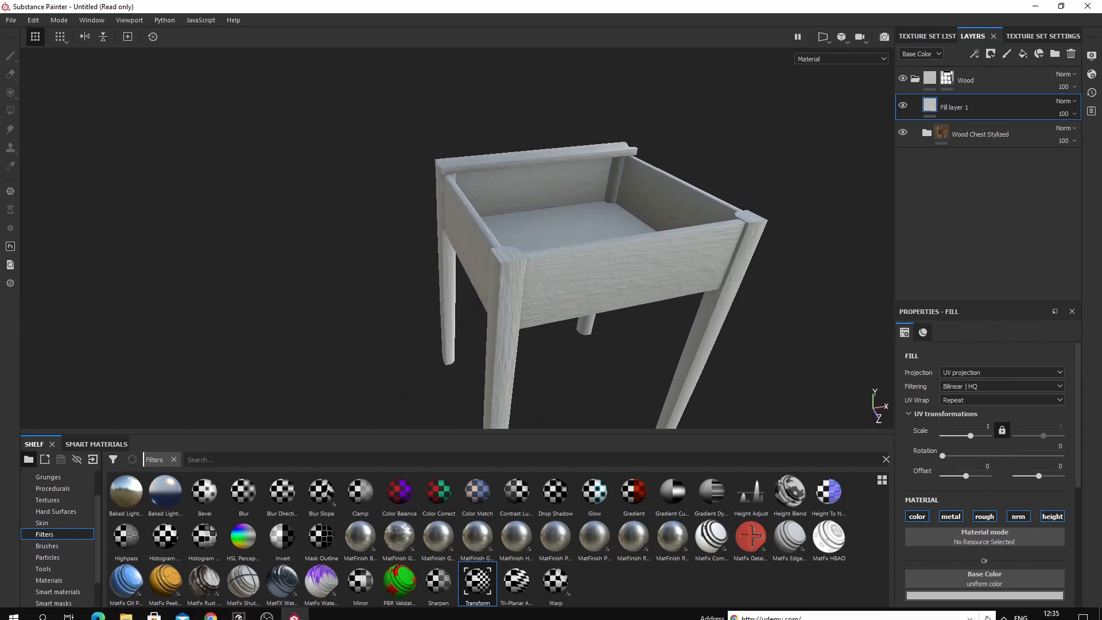
scroll(67, 546, down, 1)
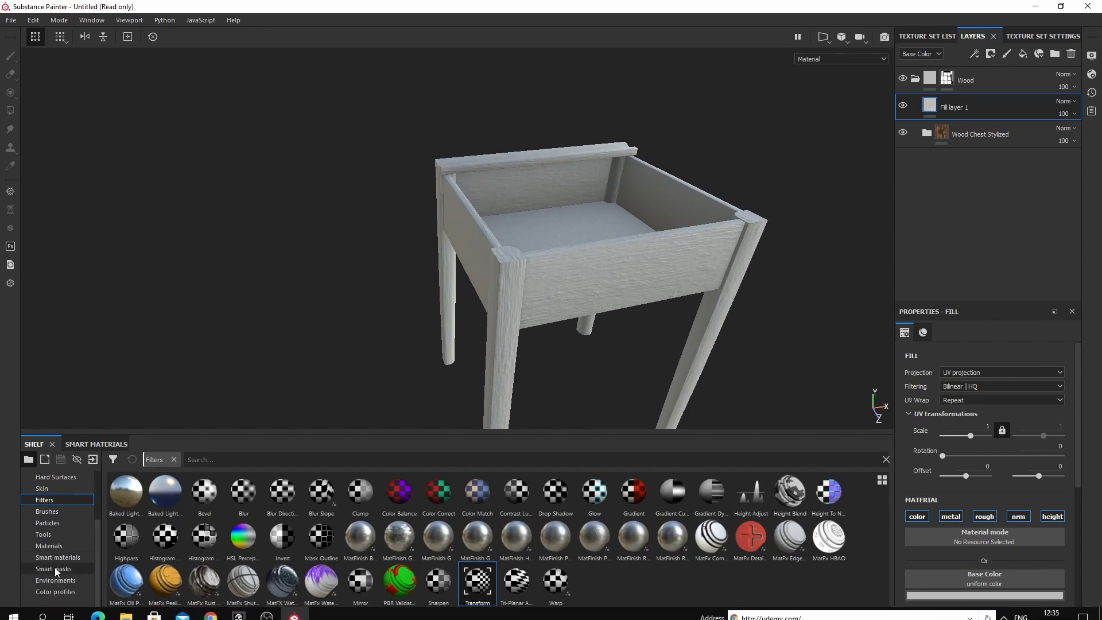
click(53, 568)
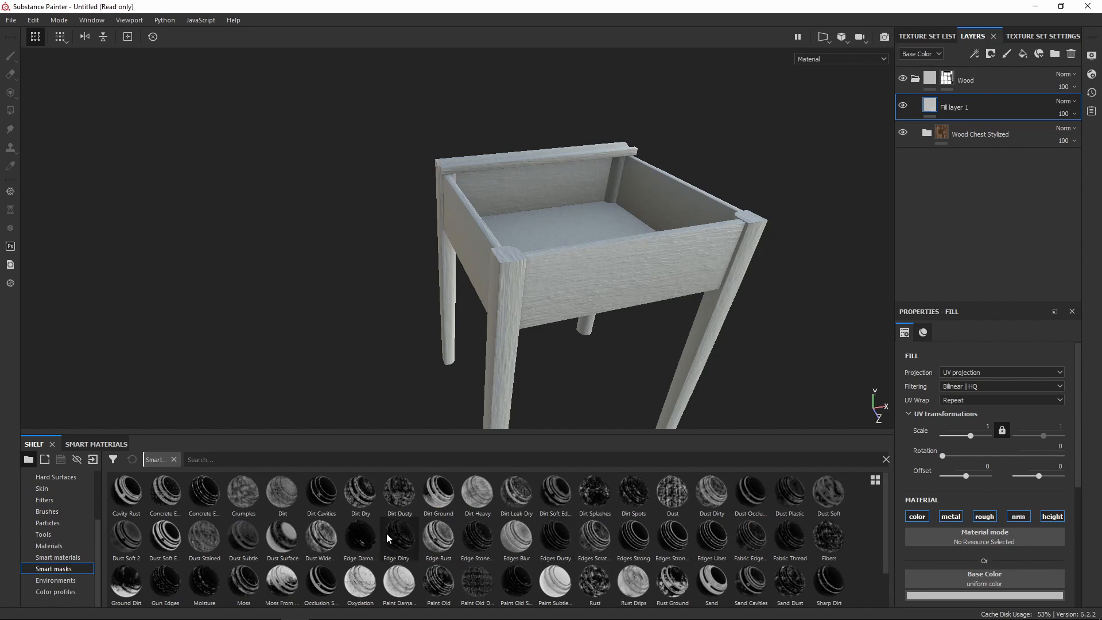
scroll(386, 529, down, 1)
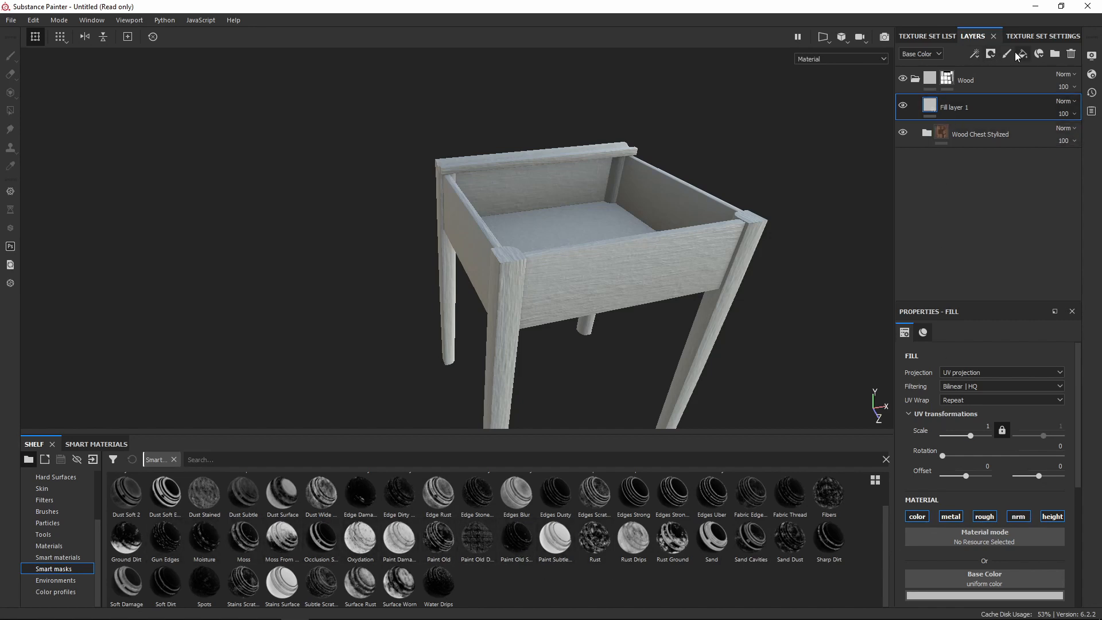
Search the smart masks for "scratch" and apply the Stains Scrat... mask to Fill layer 1
click(979, 51)
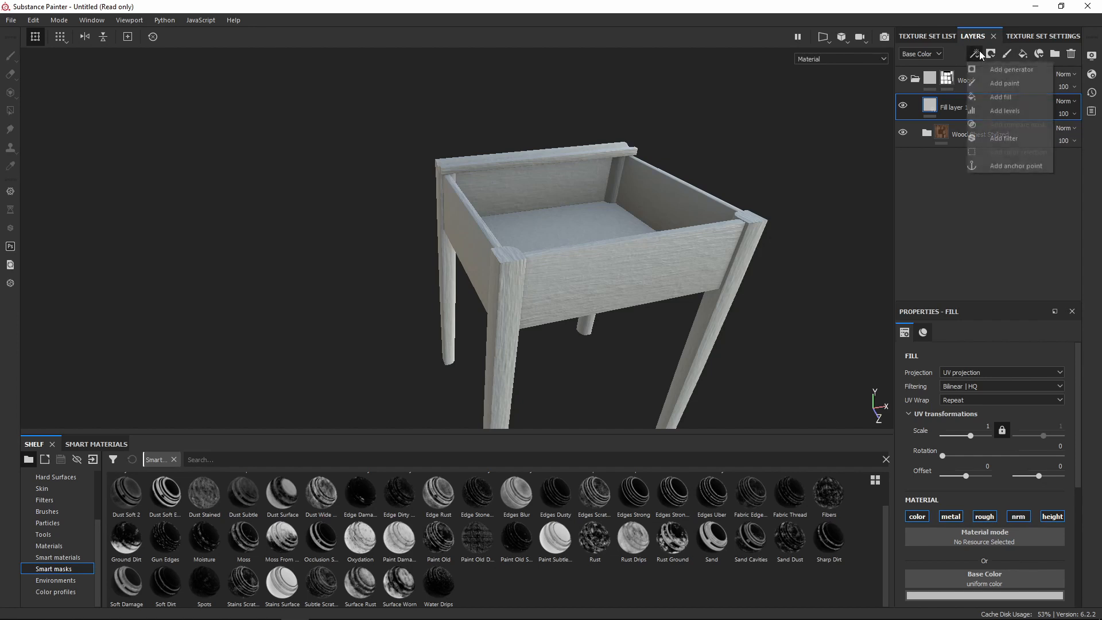
click(976, 245)
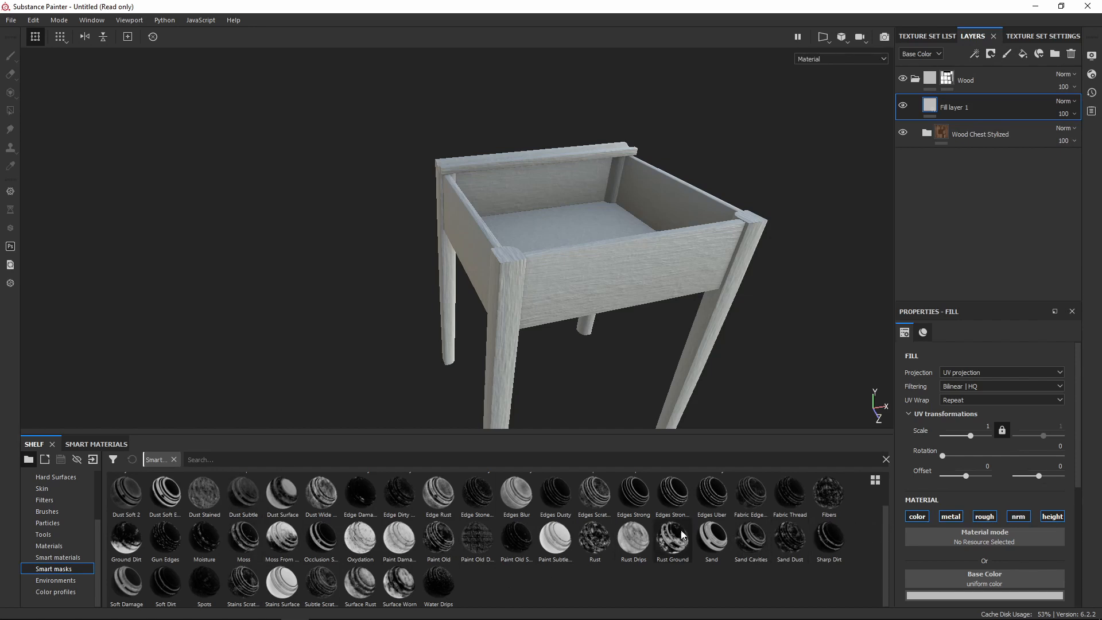
click(212, 459)
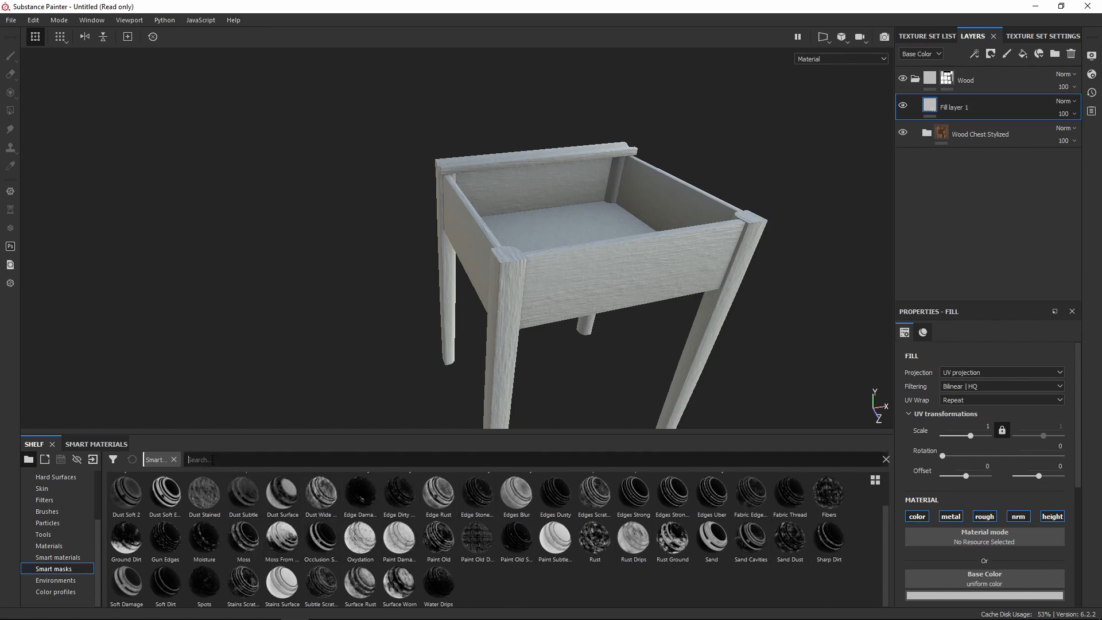
text(scratch)
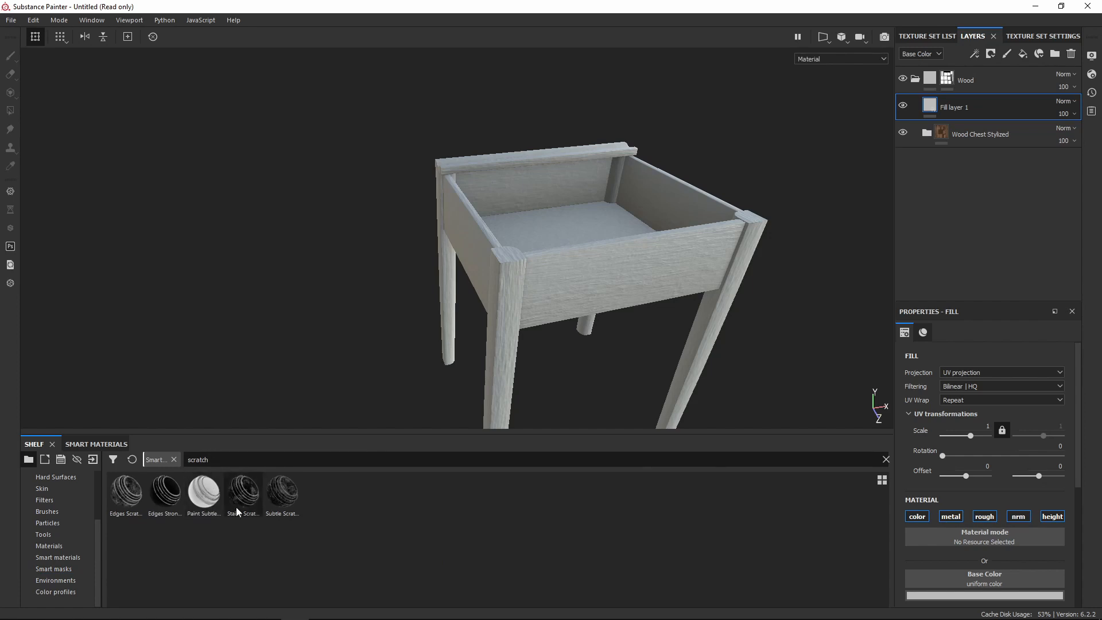
drag(240, 500, 925, 123)
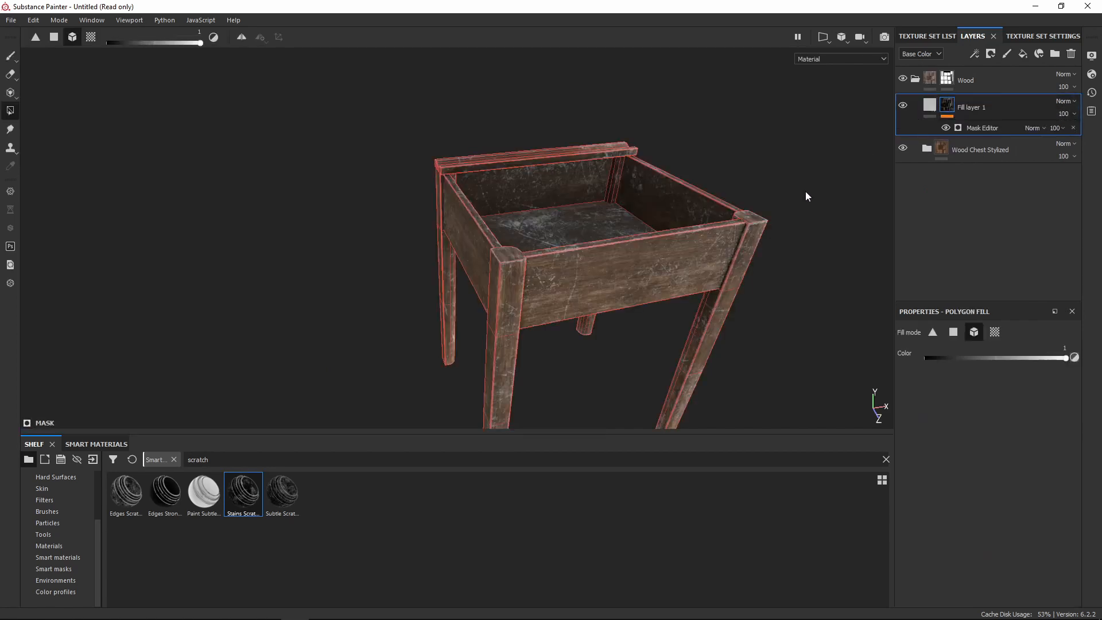
Set the base color of Fill layer 1 to a light brown sampled from the desk's wood, RGB 0.381, 0.223, 0.125
alt+drag(765, 305, 600, 290)
alt+middle_drag(716, 359, 627, 267)
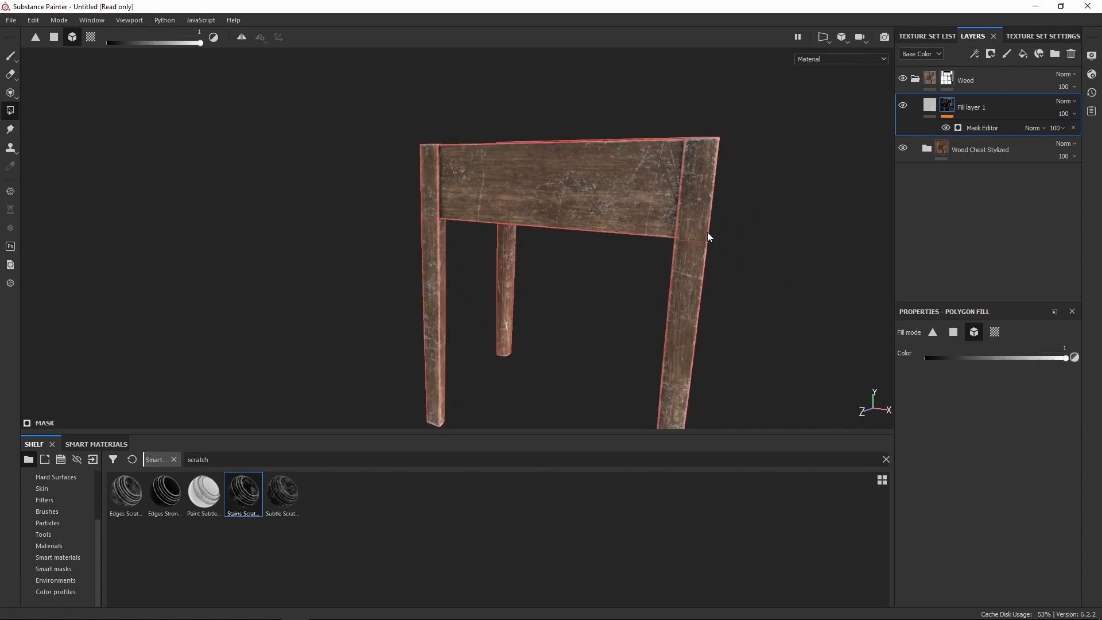
scroll(656, 177, up, 5)
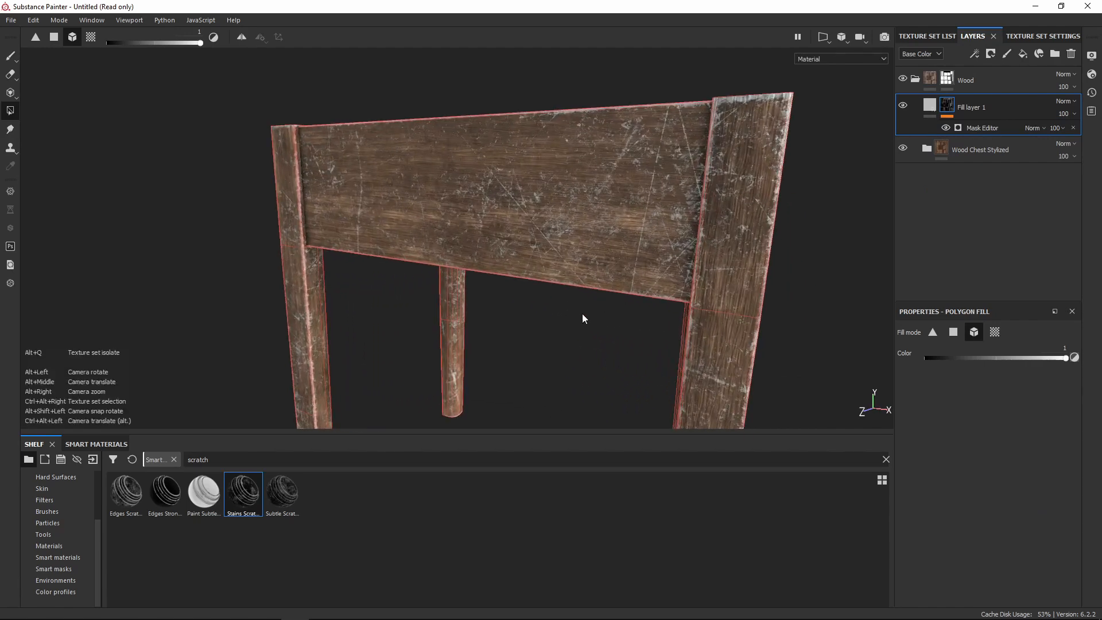
alt+drag(583, 314, 758, 304)
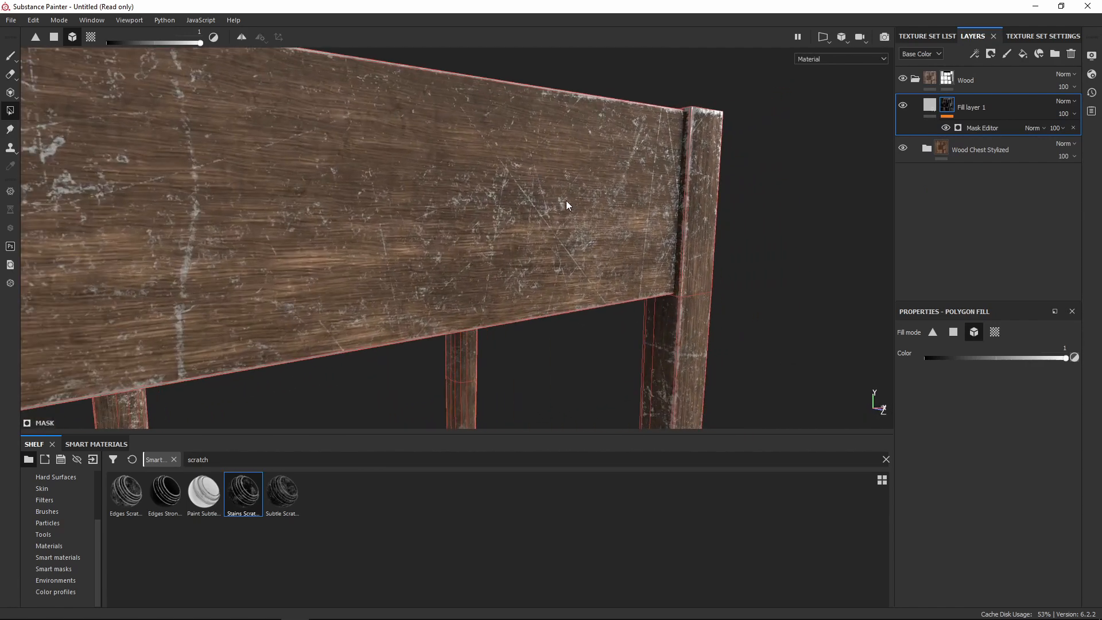
alt+drag(612, 222, 385, 283)
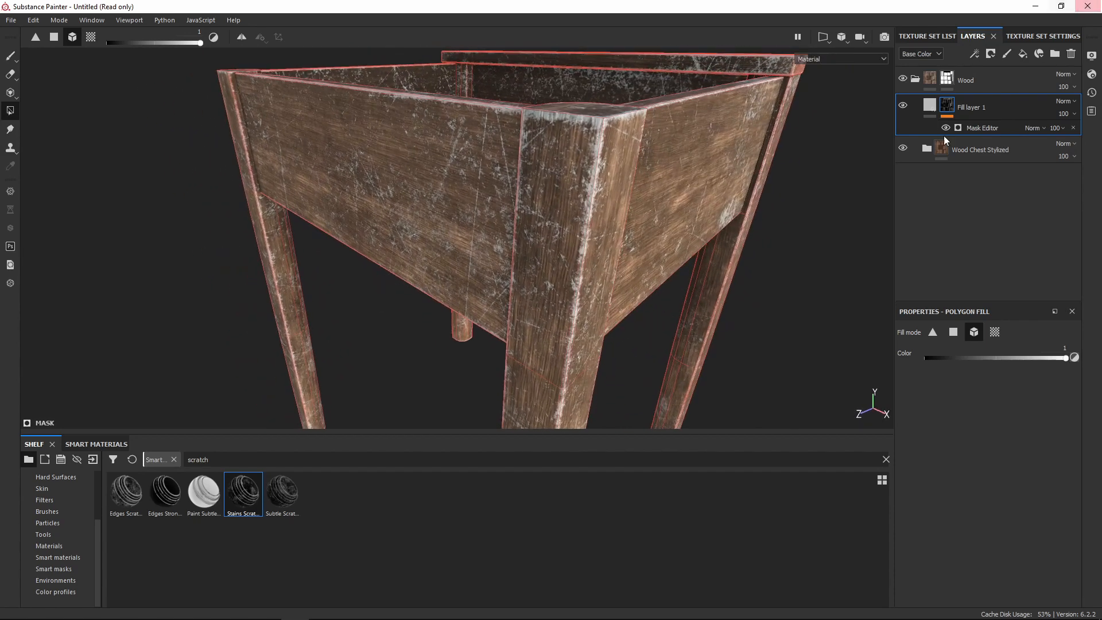
click(933, 108)
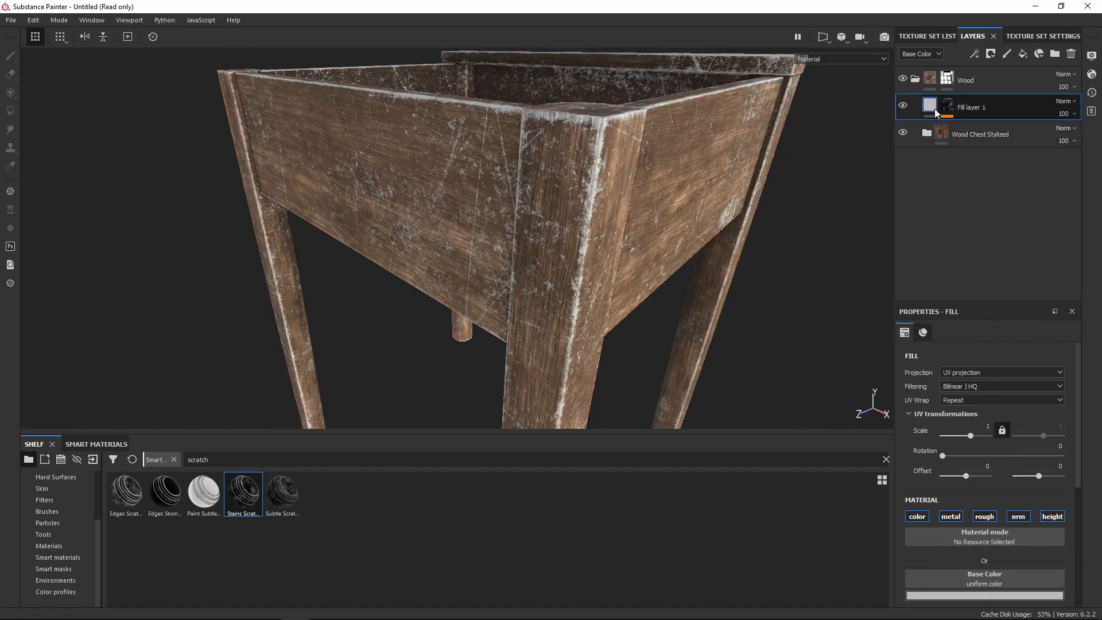
scroll(955, 501, down, 3)
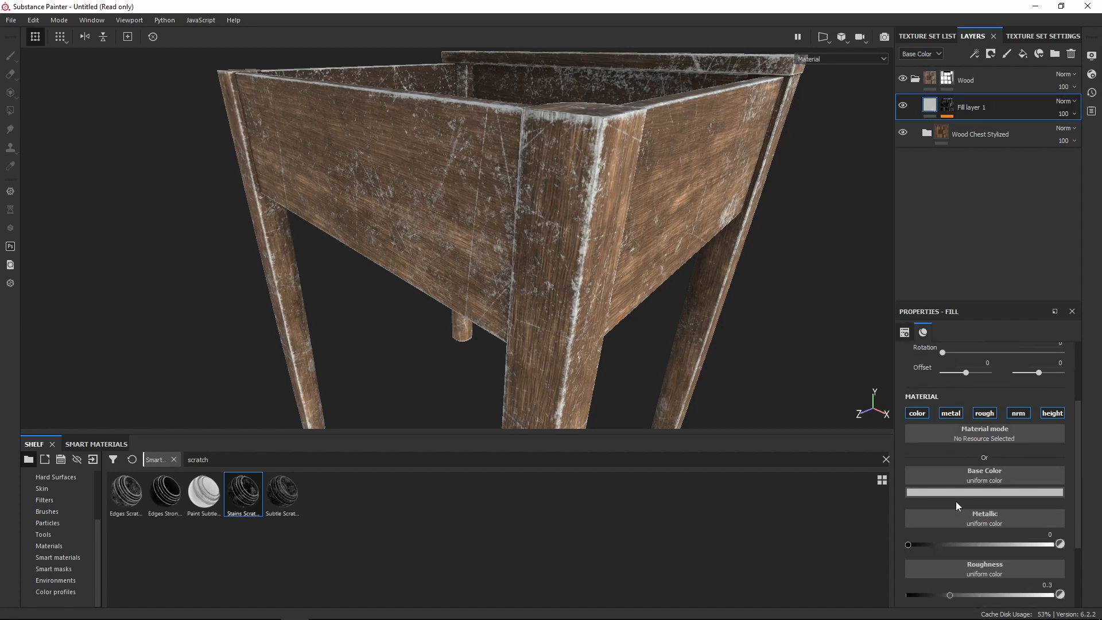
click(1007, 494)
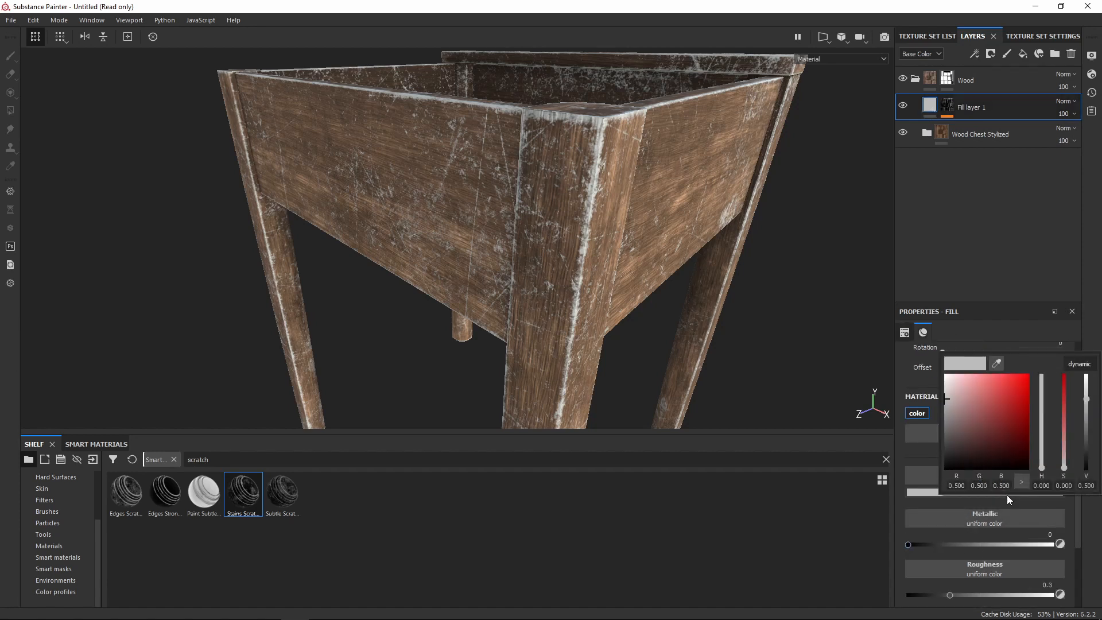
click(997, 363)
drag(914, 295, 997, 369)
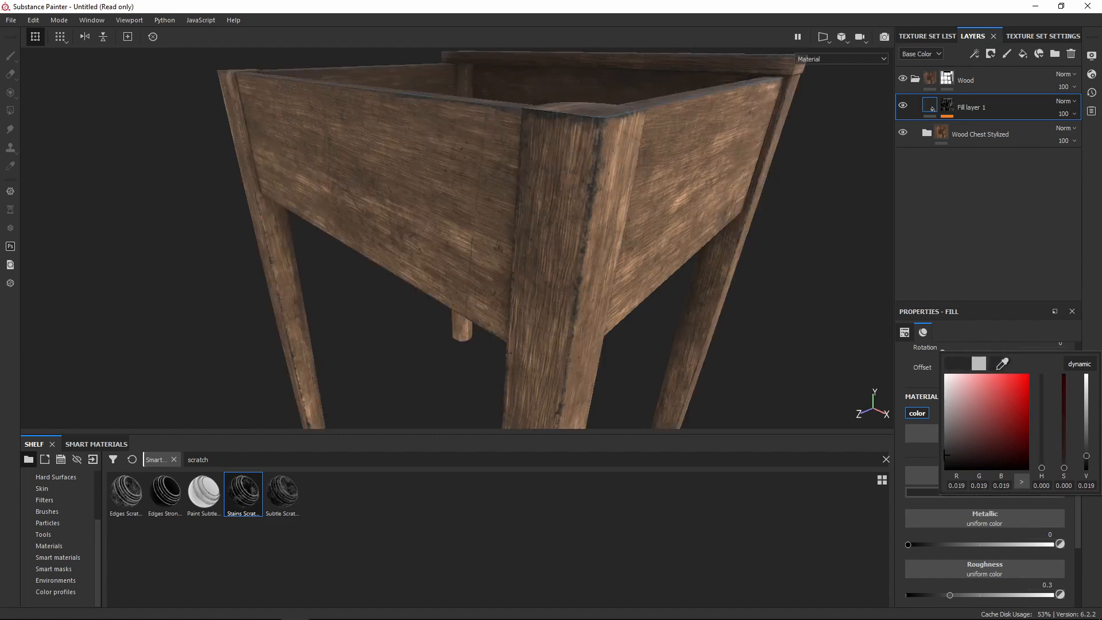
drag(1002, 363, 681, 192)
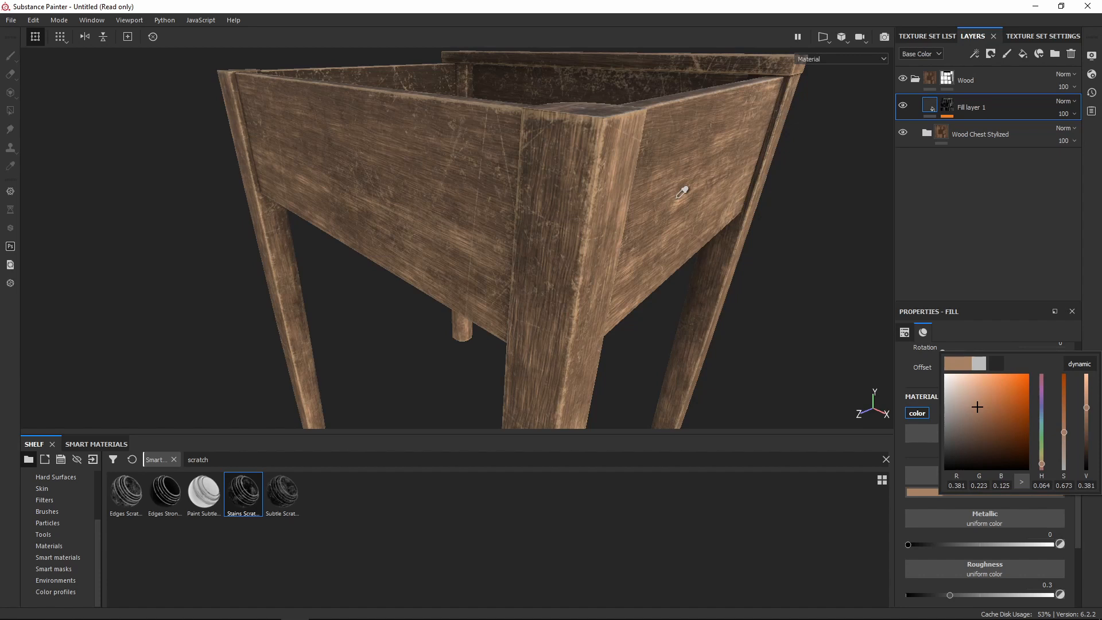
Resample the base color of Fill layer 1 from the desk's side panel, giving RGB 0.371, 0.220, 0.125
drag(682, 192, 682, 192)
drag(682, 193, 682, 193)
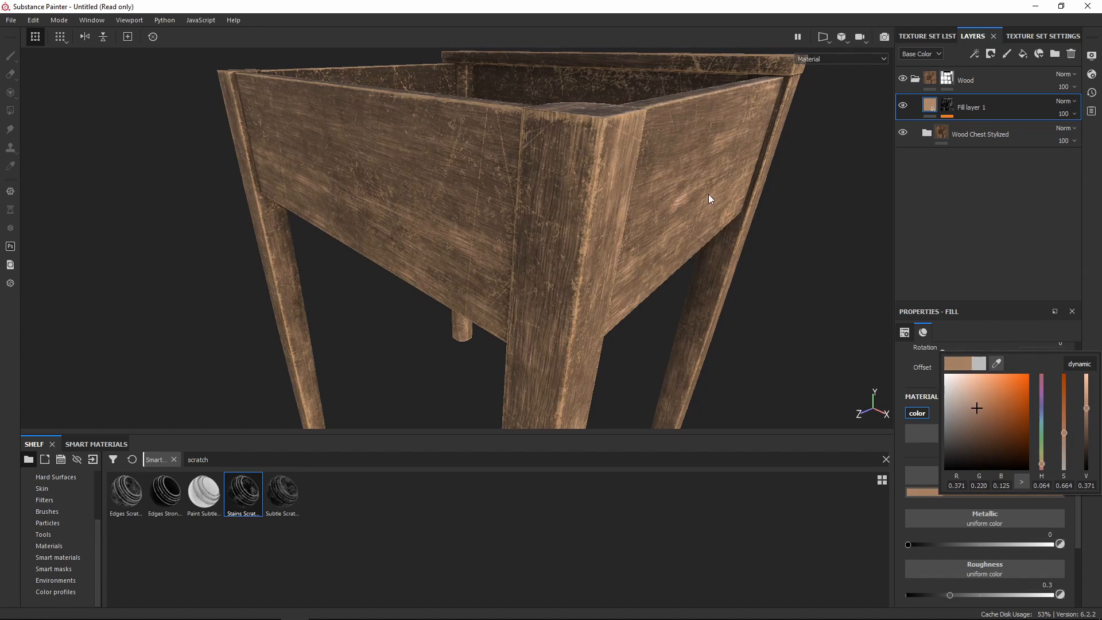
alt+drag(675, 252, 534, 209)
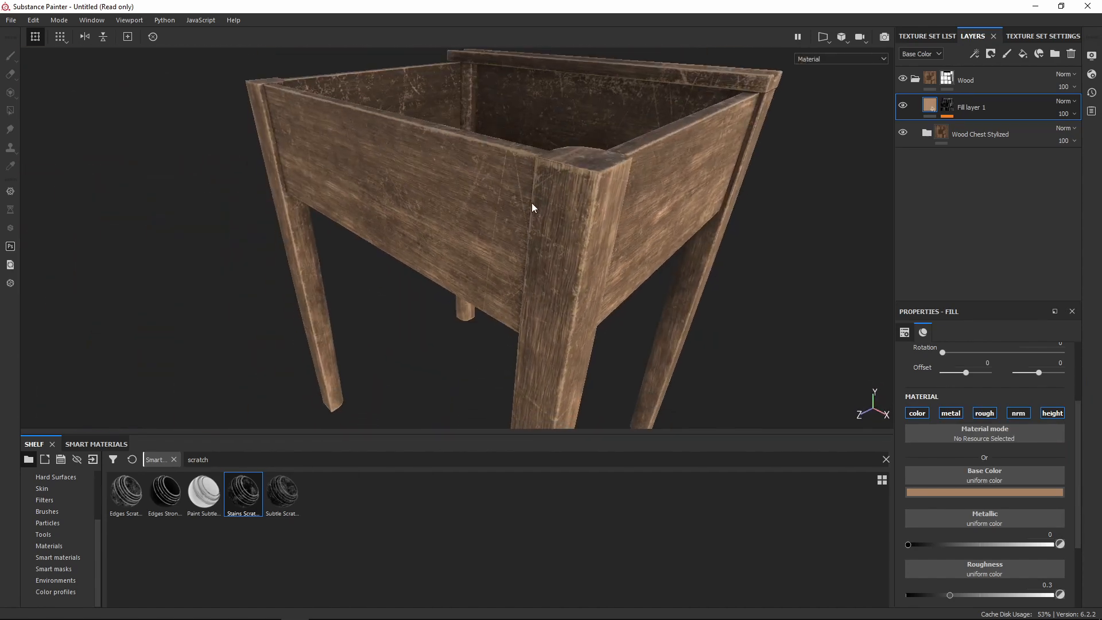
alt+middle_drag(534, 209, 829, 453)
alt+drag(580, 339, 790, 364)
alt+drag(556, 367, 605, 222)
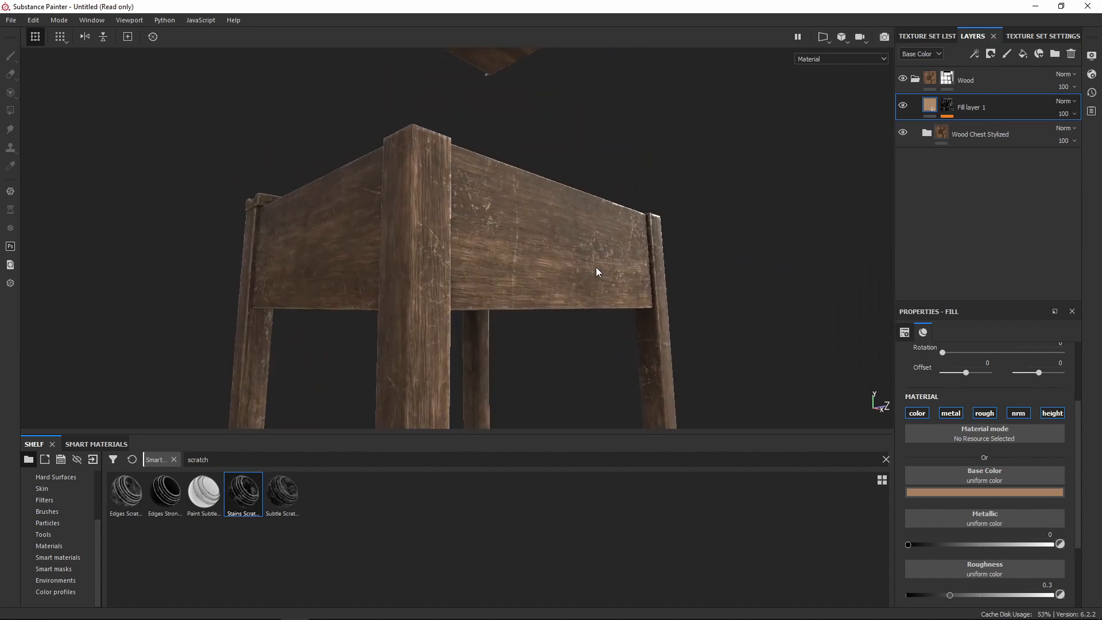
Show the desktop from straight above in an orthographic view
scroll(597, 266, down, 5)
scroll(603, 264, down, 3)
alt+drag(671, 230, 493, 301)
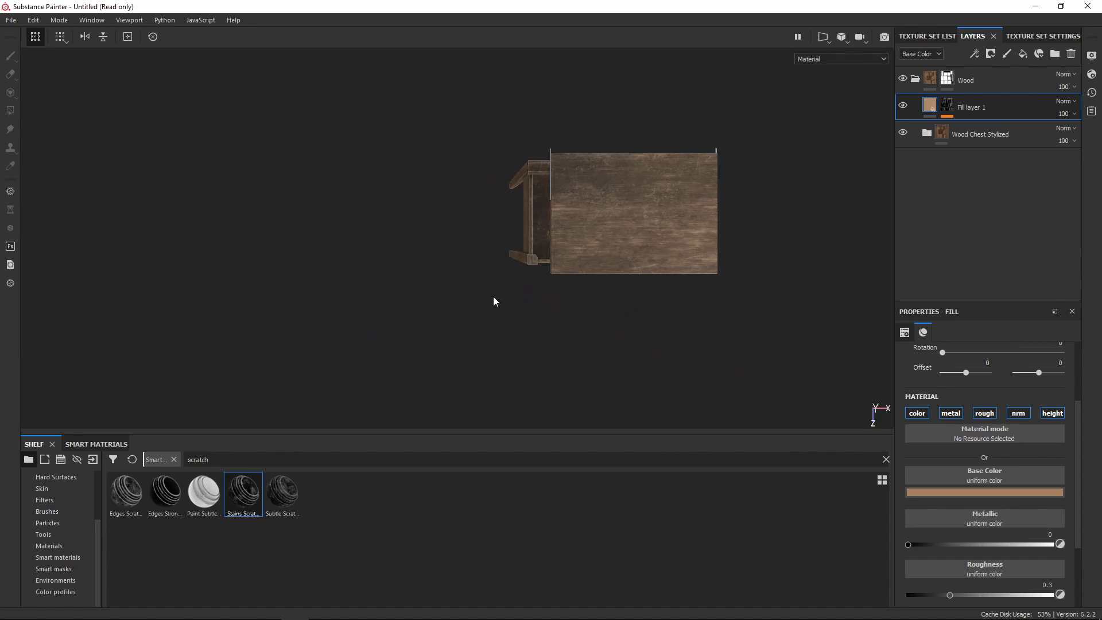
click(846, 38)
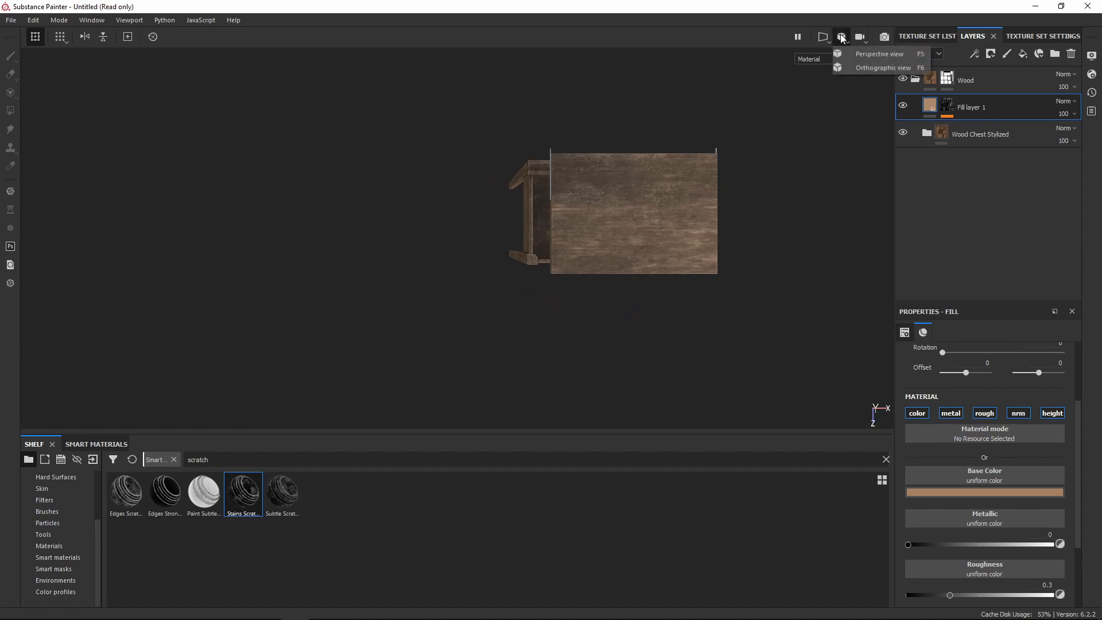
click(883, 68)
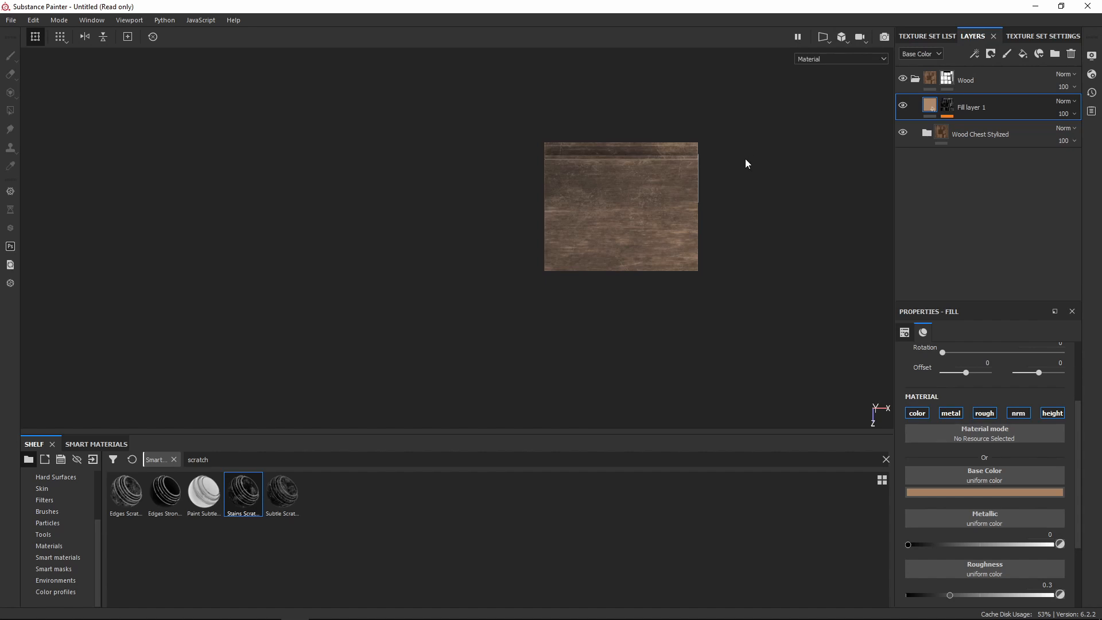
scroll(697, 178, up, 3)
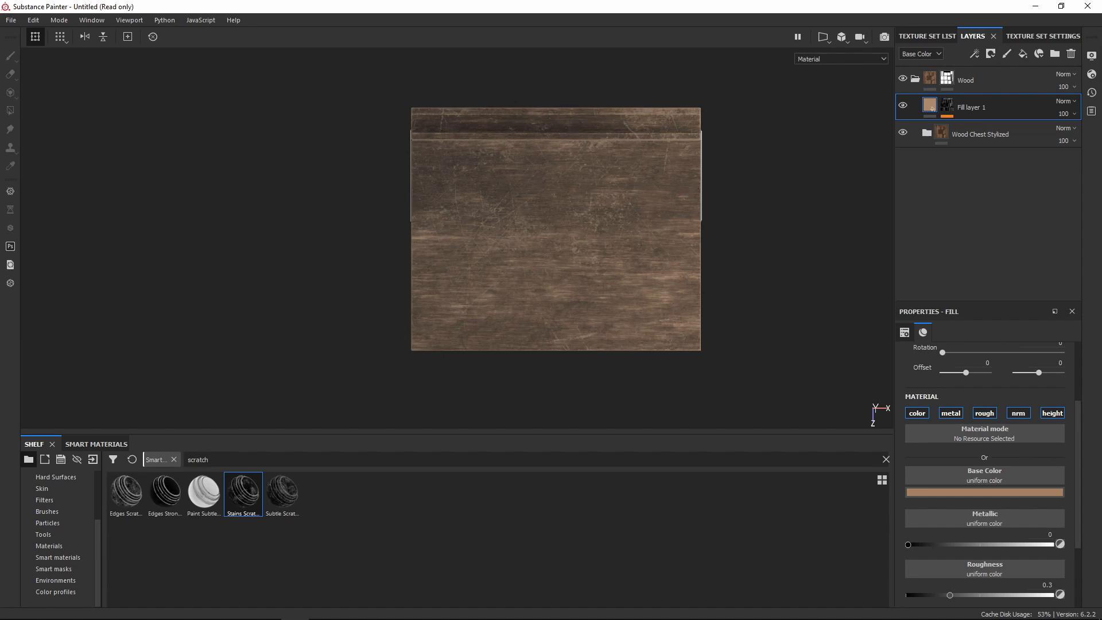
Import the image chad.jpg as an alpha into the current project 'Untitled'
drag(1101, 591, 341, 517)
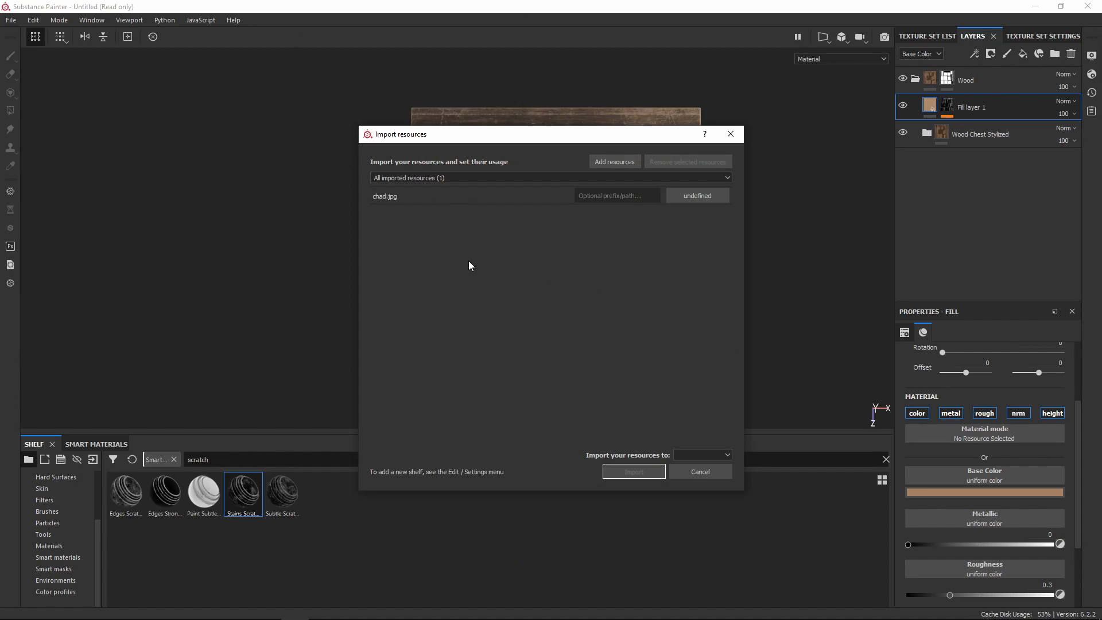
click(721, 196)
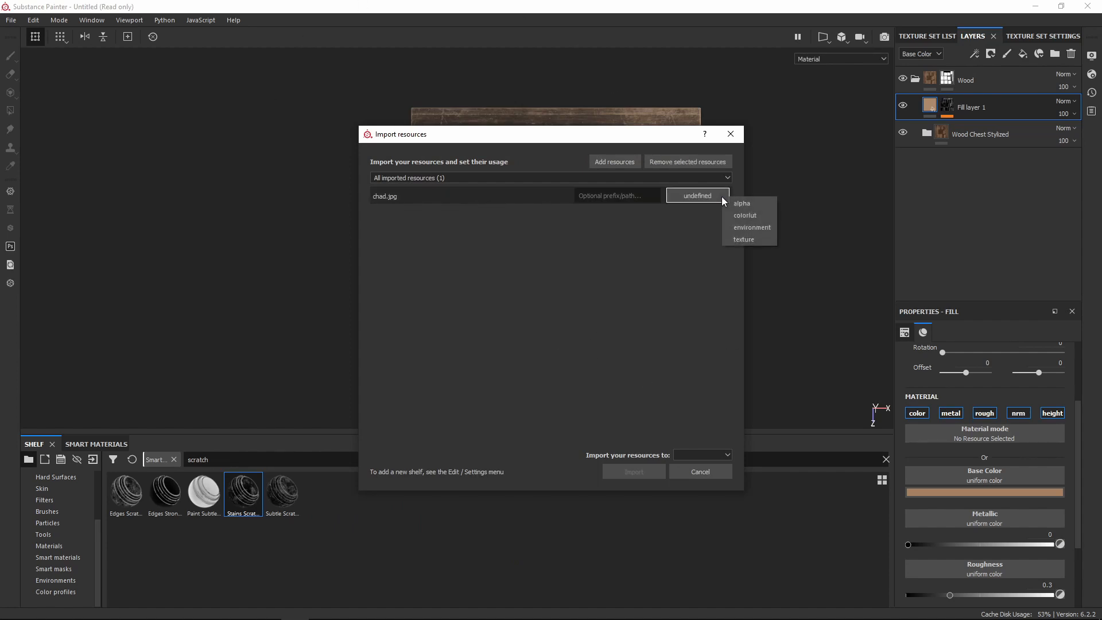
click(757, 203)
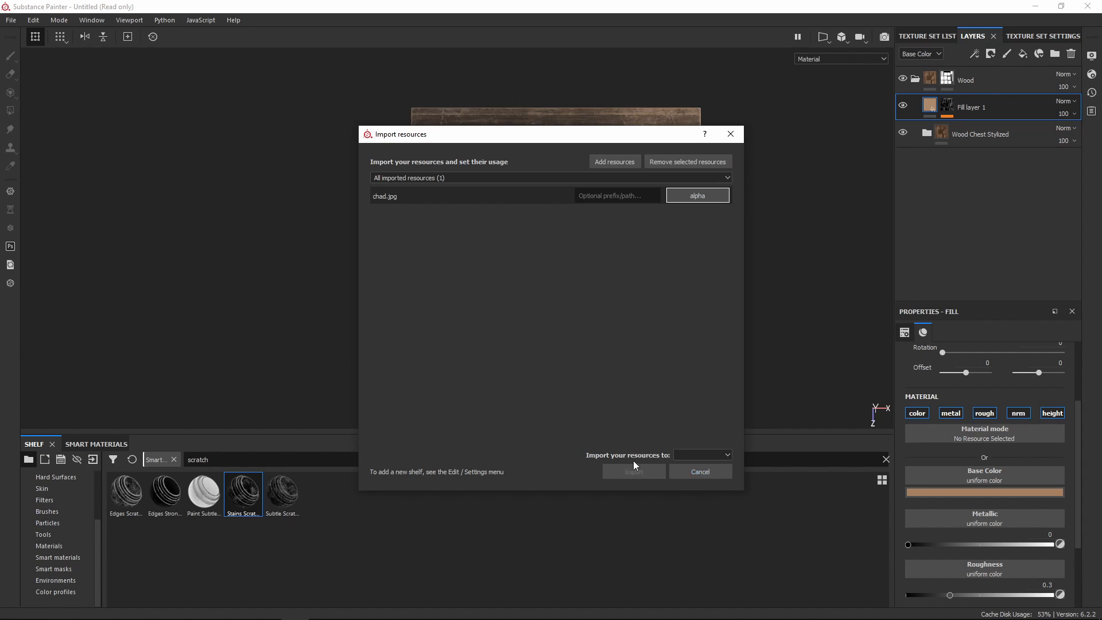
click(711, 453)
click(710, 472)
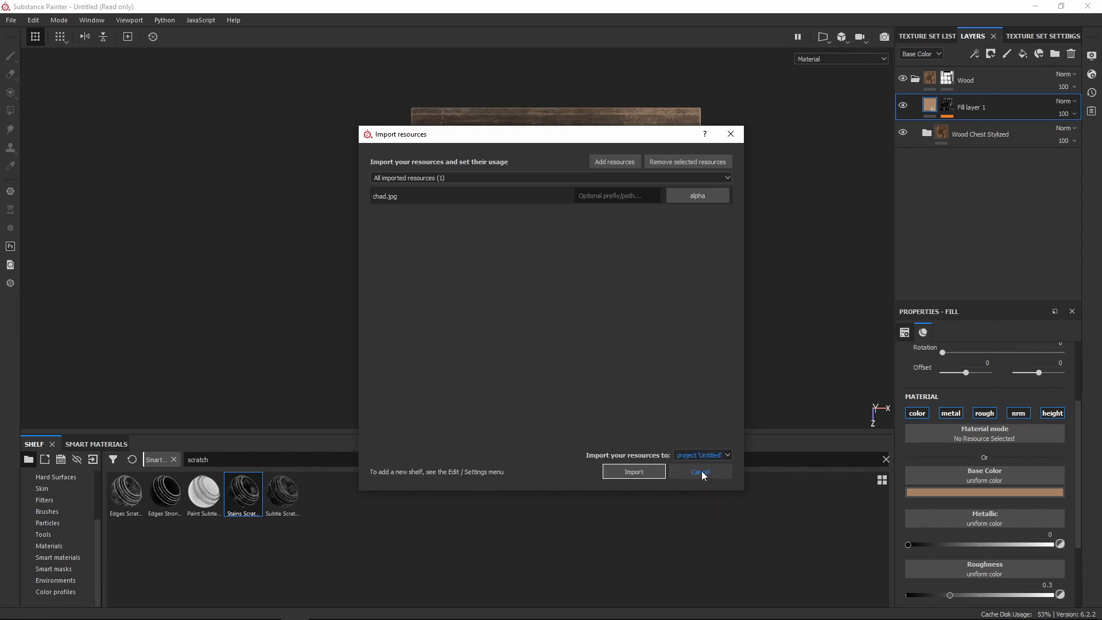
click(628, 471)
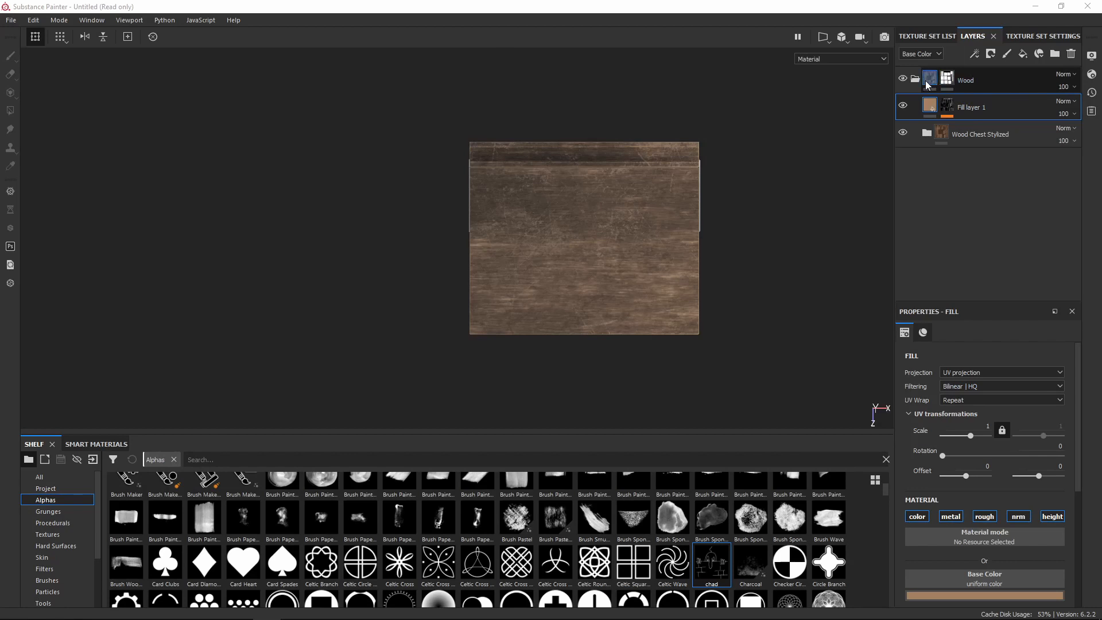
Add a paint layer above Fill layer 1 in the Wood folder, and try the default brush on the desktop, undoing the strokes
click(1008, 53)
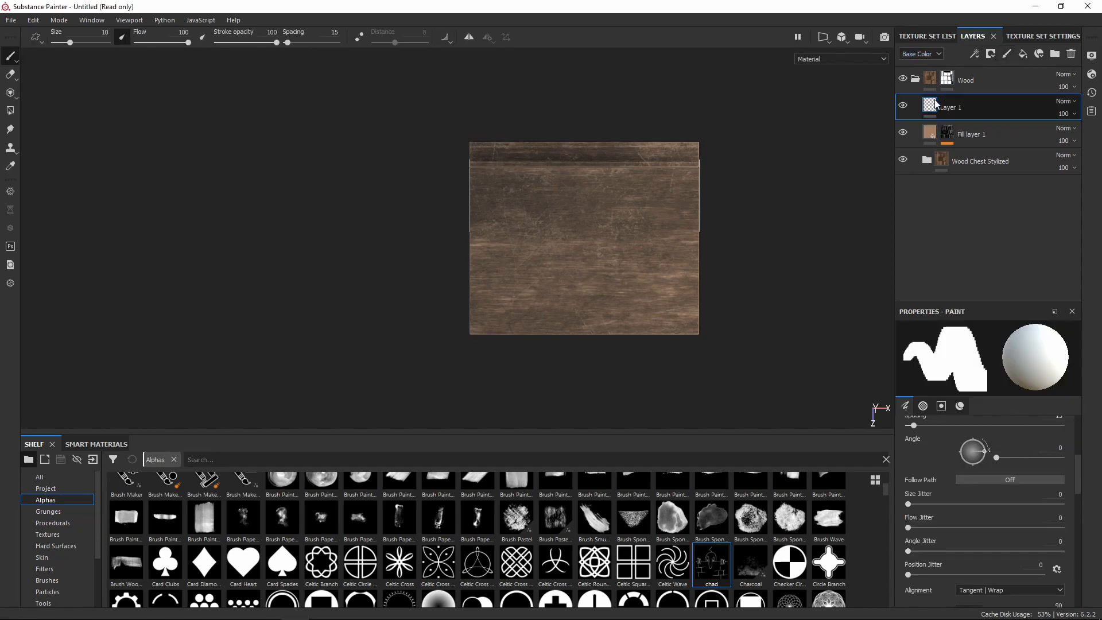
drag(527, 208, 586, 184)
mouse_move(649, 232)
mouse_down()
mouse_move(491, 248)
mouse_move(539, 235)
mouse_move(544, 278)
mouse_move(588, 228)
mouse_up()
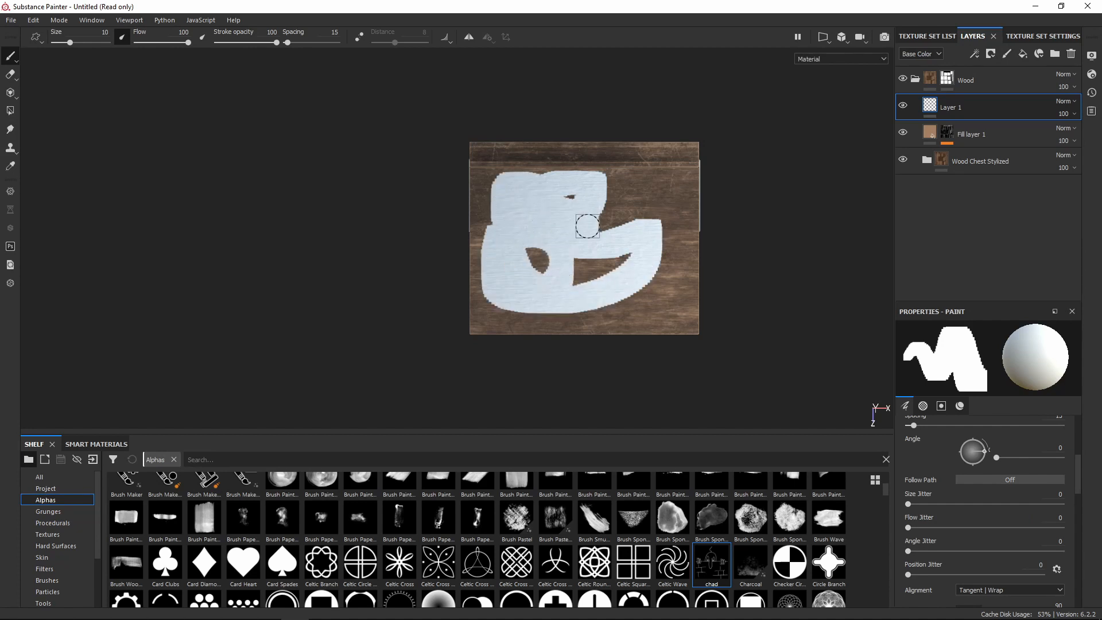
key(ctrl+z)
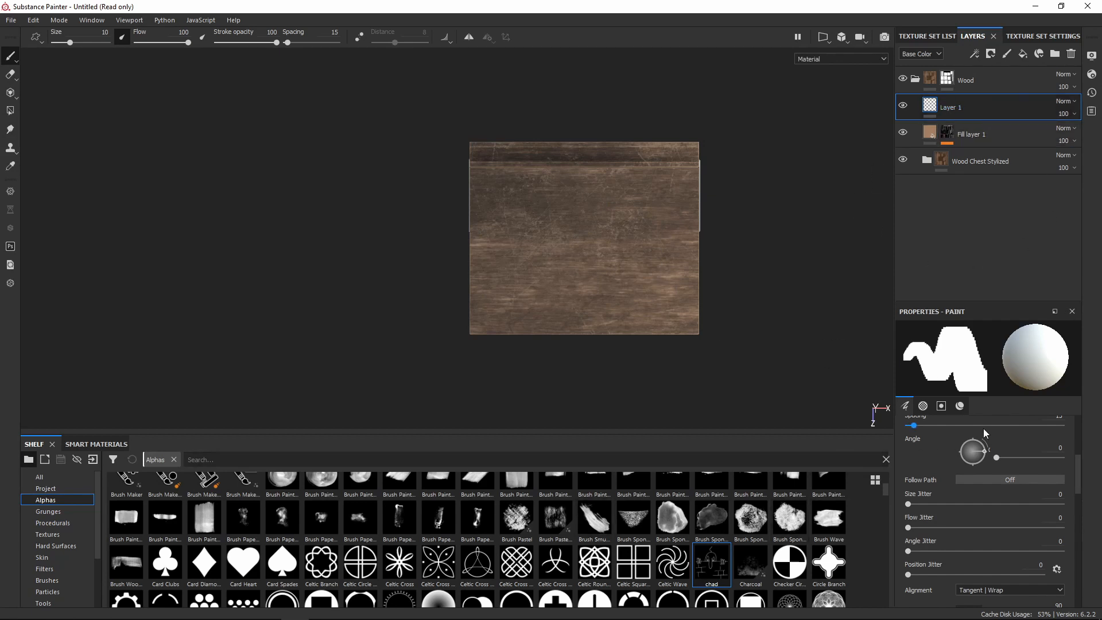
Assign the imported chad alpha as the stencil of the paint brush
scroll(951, 456, down, 10)
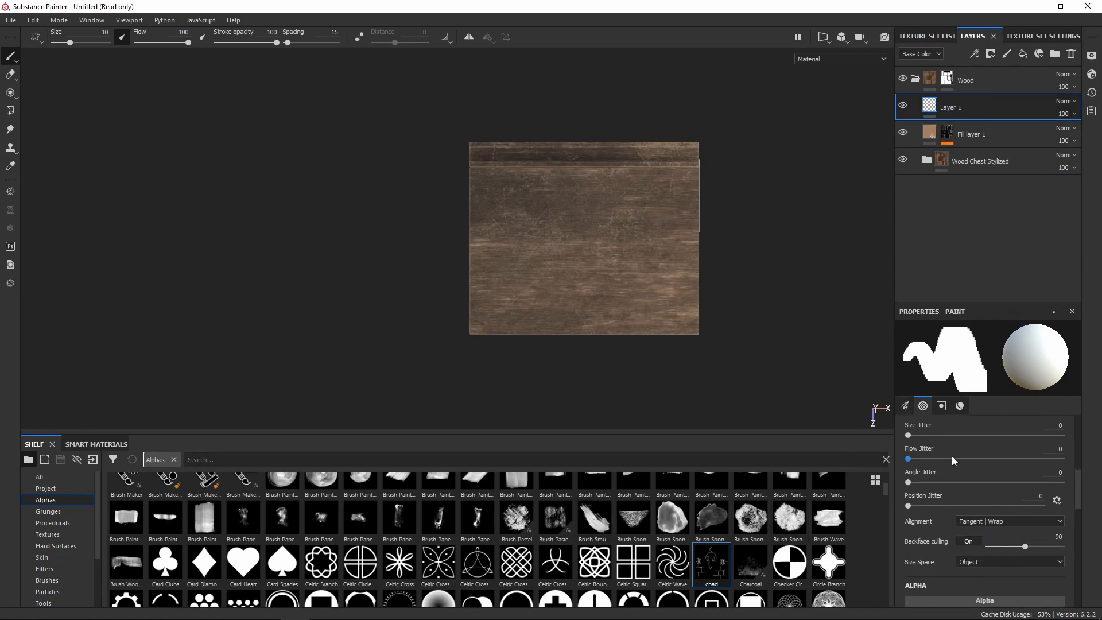
scroll(953, 455, down, 3)
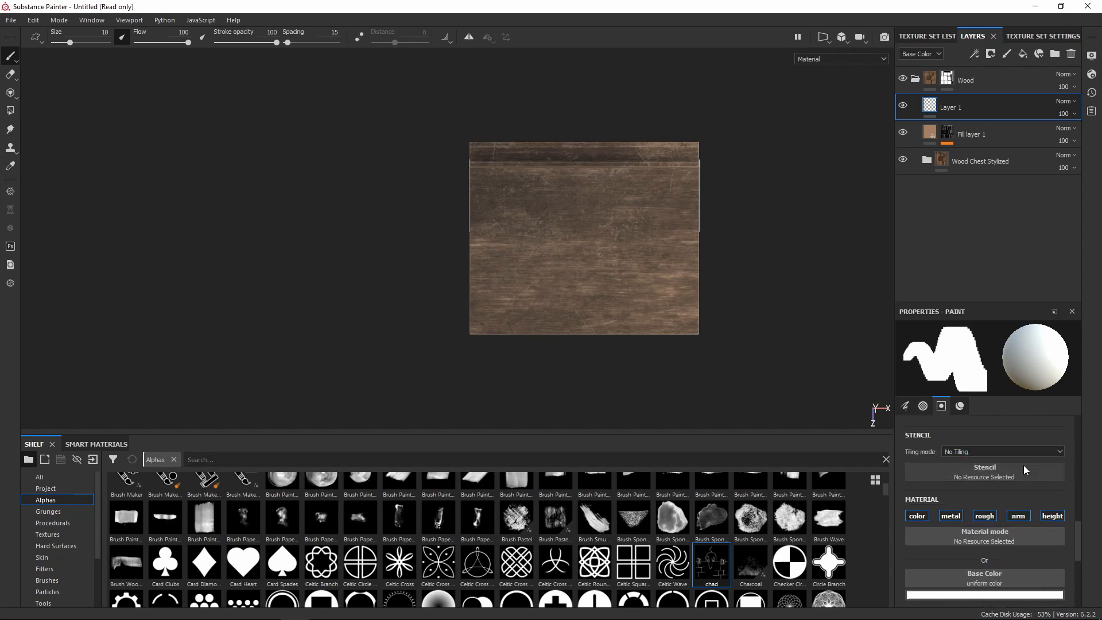
drag(705, 570, 991, 469)
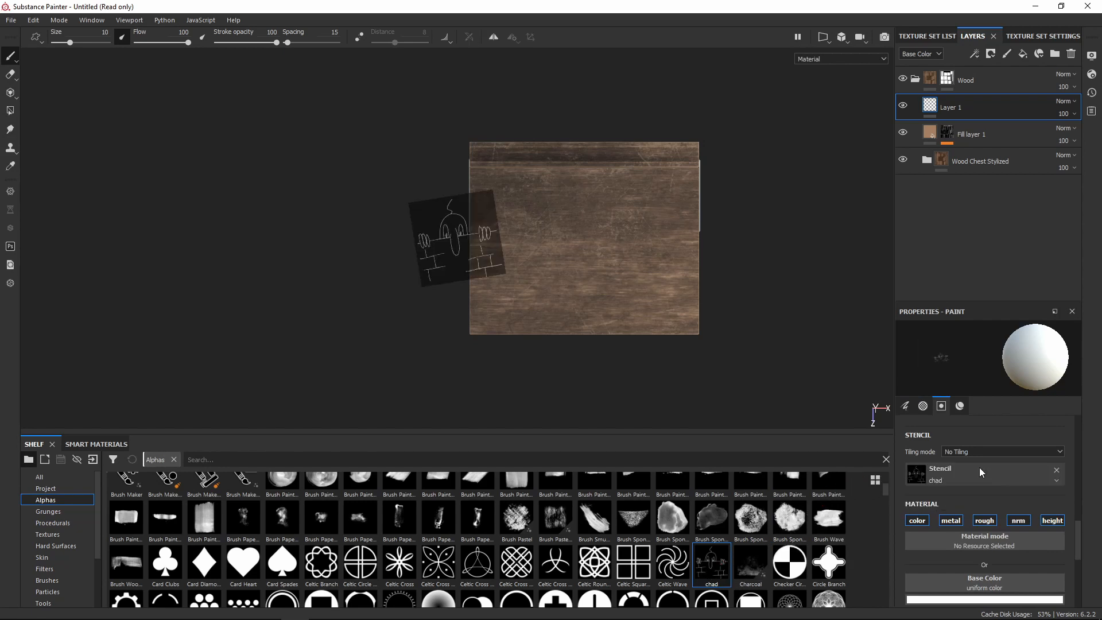
Rotate the chad stencil clockwise and scale it down to a small fraction of the desktop's width
scroll(377, 256, up, 5)
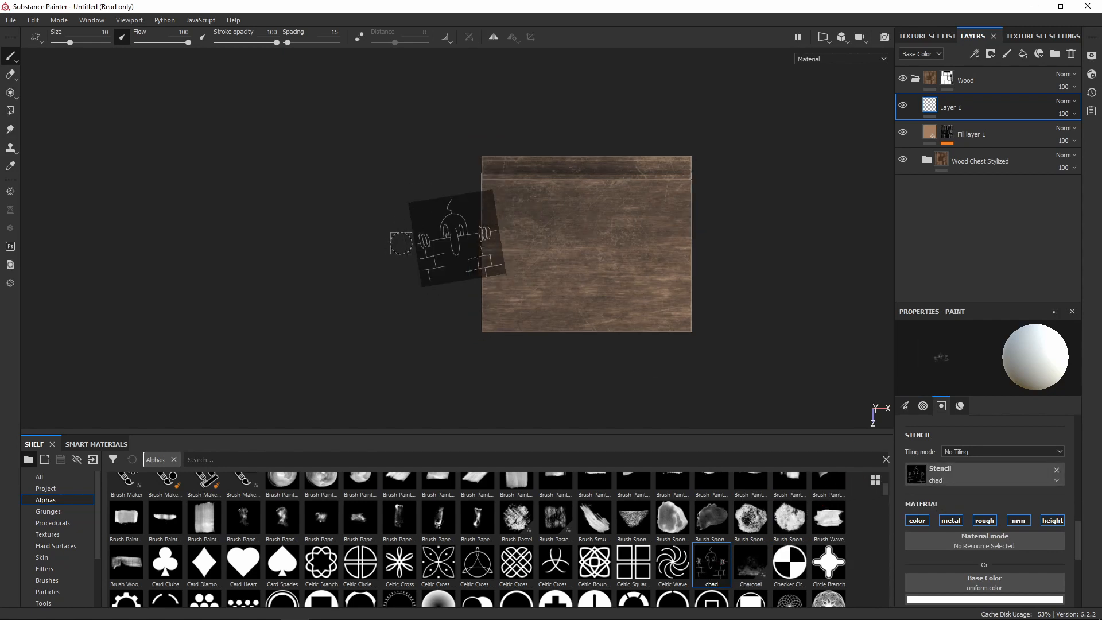
scroll(378, 258, down, 5)
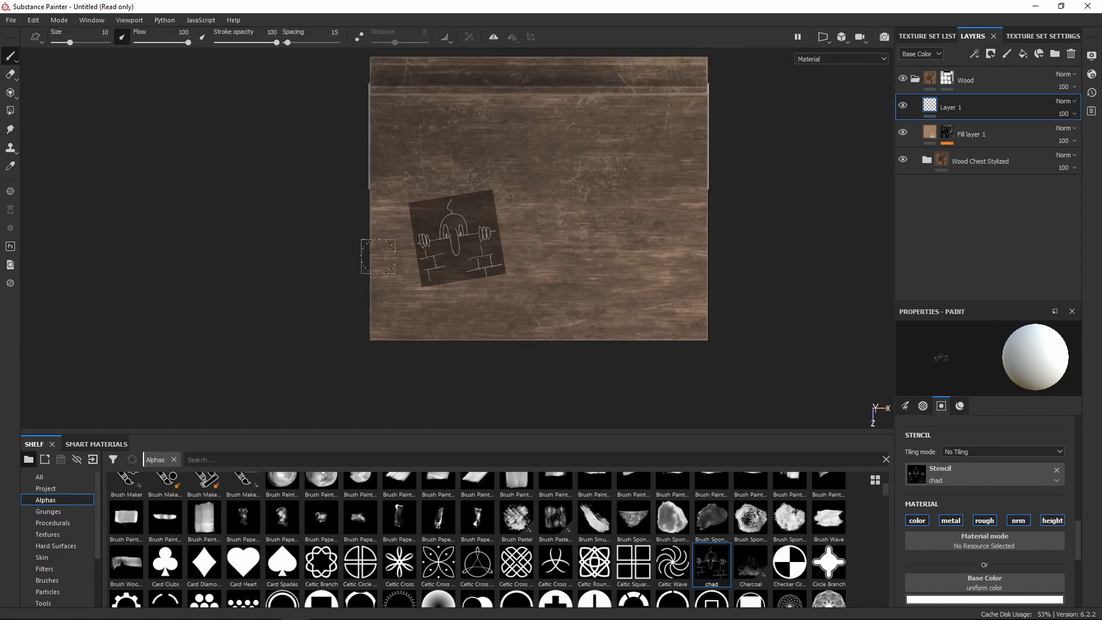
scroll(377, 257, up, 3)
scroll(378, 257, down, 2)
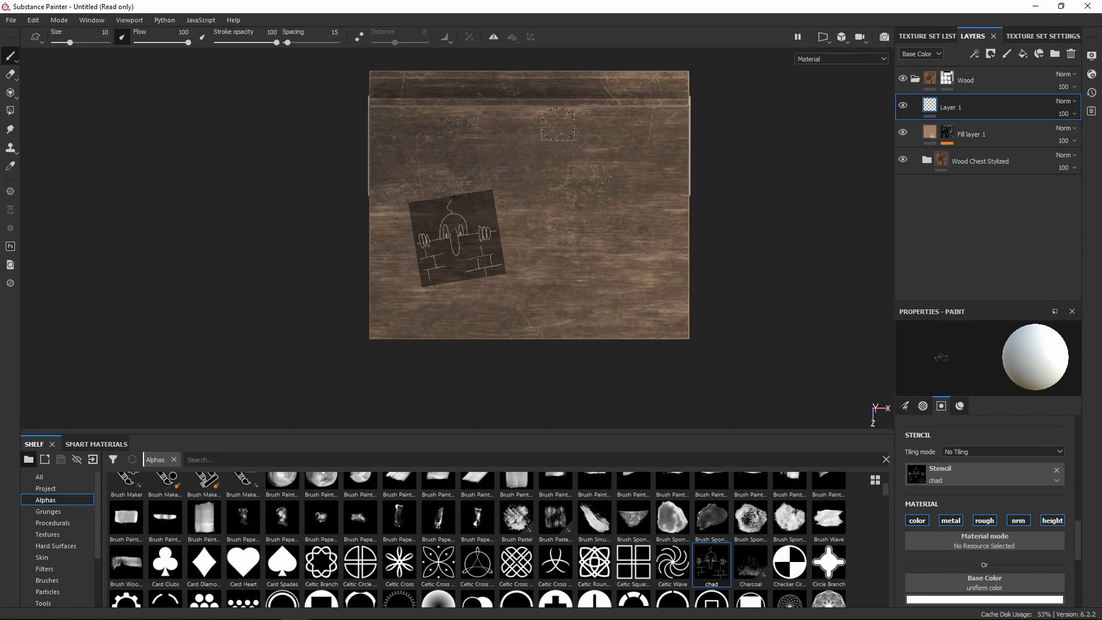
key(s)
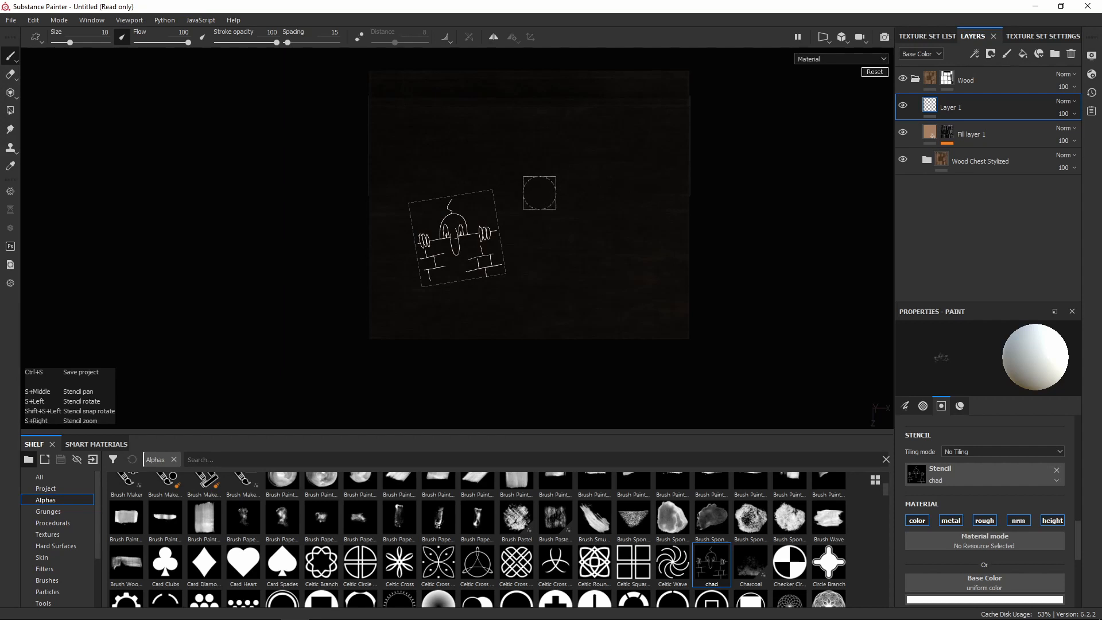
drag(539, 192, 548, 247)
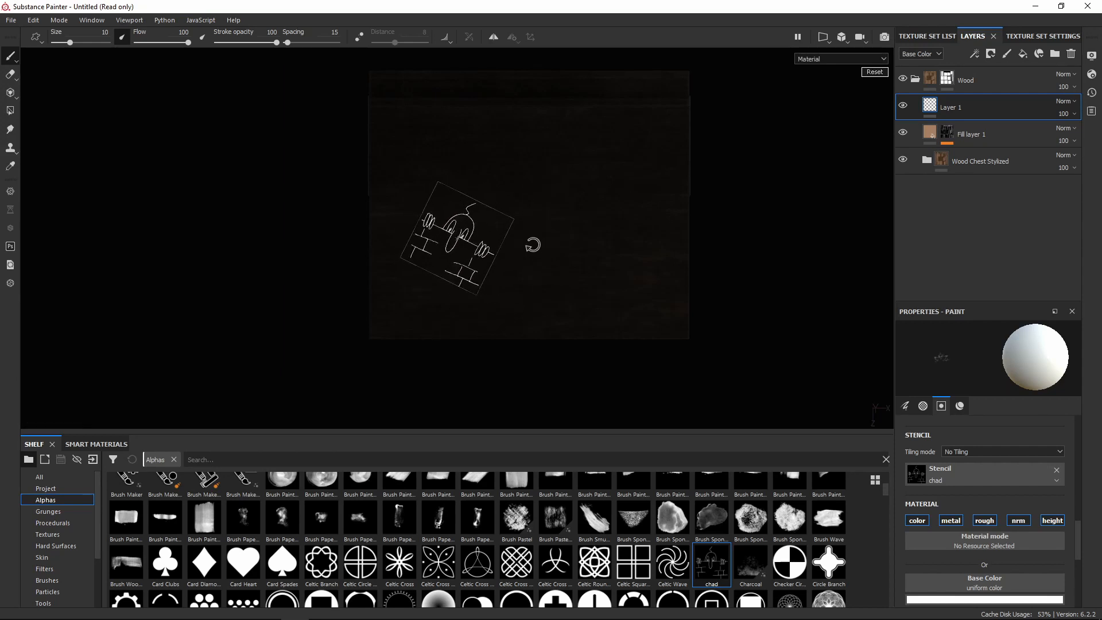
mouse_move(549, 212)
right_down()
mouse_move(560, 264)
mouse_move(538, 224)
right_up()
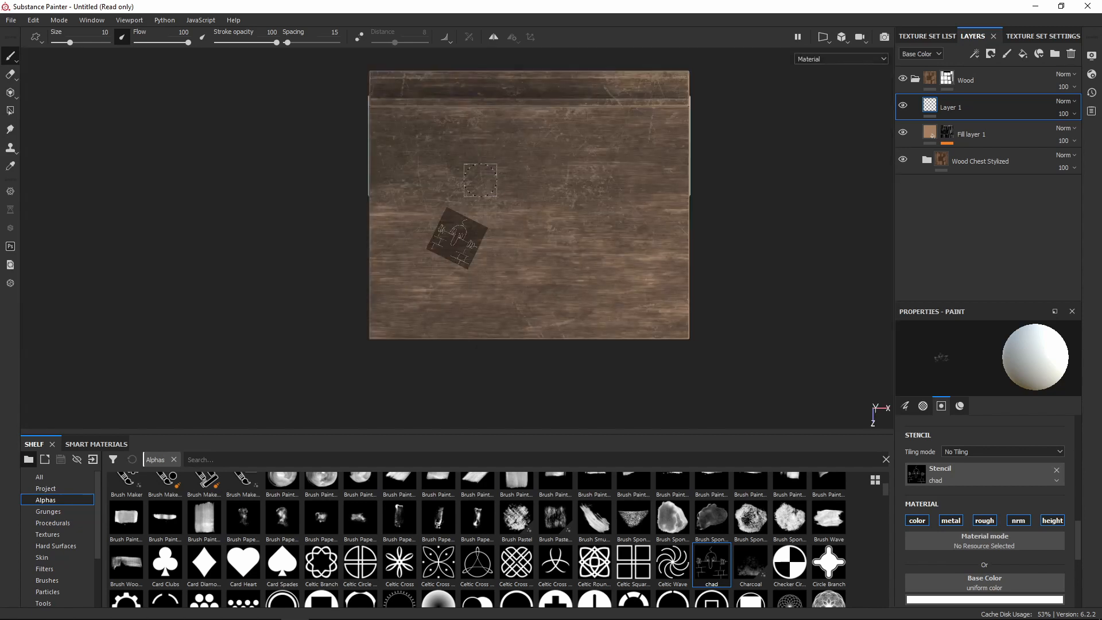
Align the desktop's front-left corner under the chad stencil and rotate the stencil until it is nearly upright
key(alt)
alt+drag(529, 241, 496, 253)
mouse_move(496, 254)
alt+middle_down()
mouse_move(460, 258)
mouse_move(553, 221)
mouse_move(535, 226)
mouse_move(540, 208)
alt+middle_up()
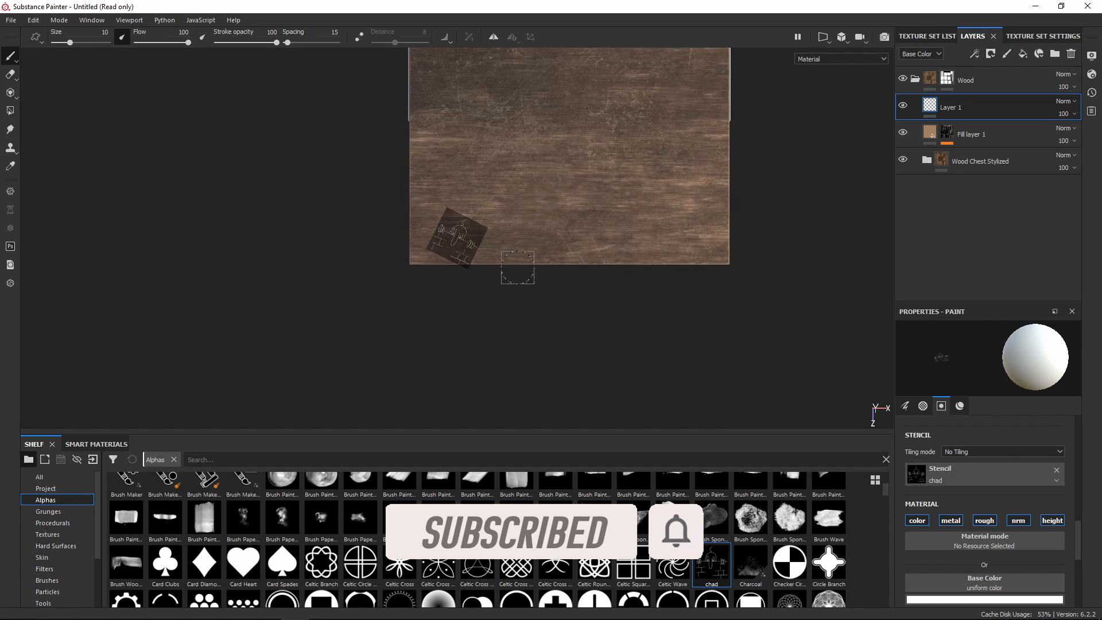
key(s)
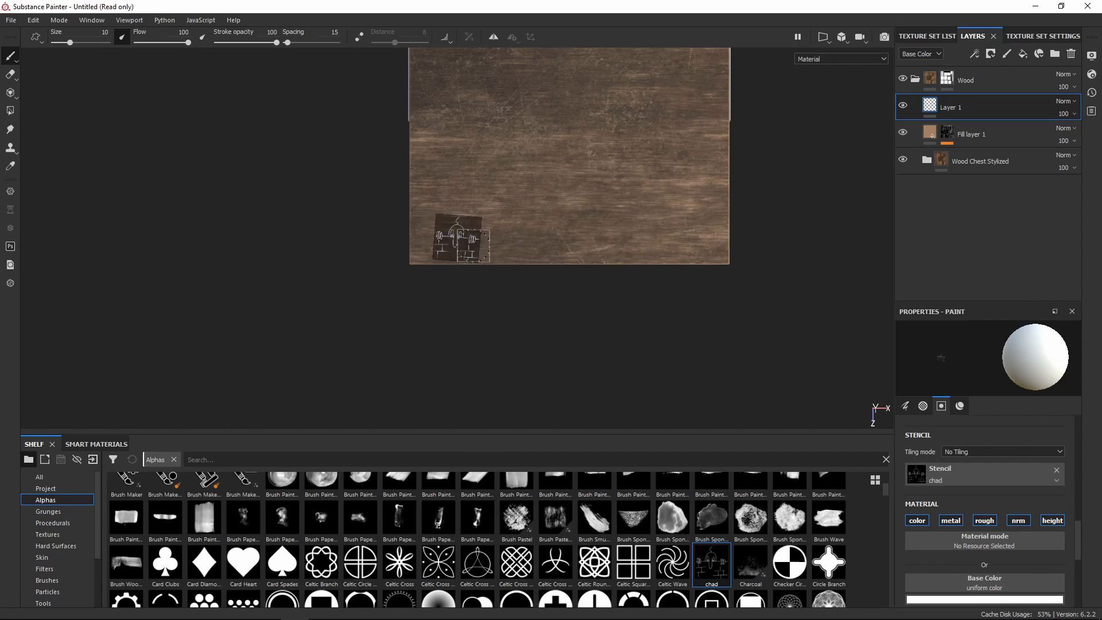
mouse_move(471, 282)
alt+mouse_down()
mouse_move(607, 196)
mouse_move(536, 216)
mouse_move(509, 243)
alt+mouse_up()
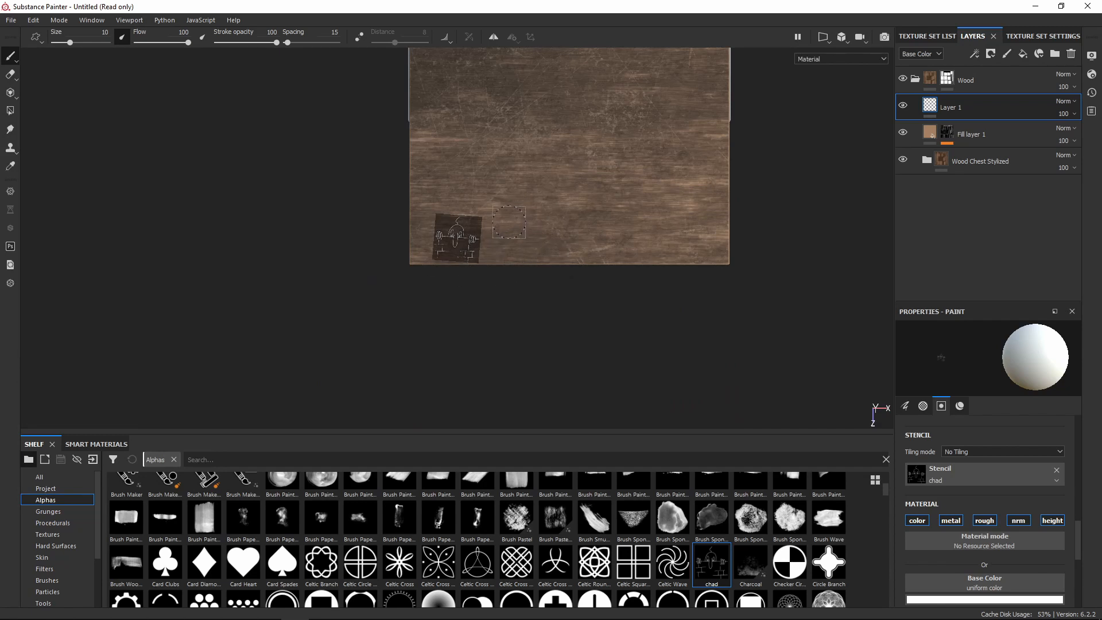
Set the brush's base color to a dark ink blue with a hue of 0.629
scroll(985, 472, down, 2)
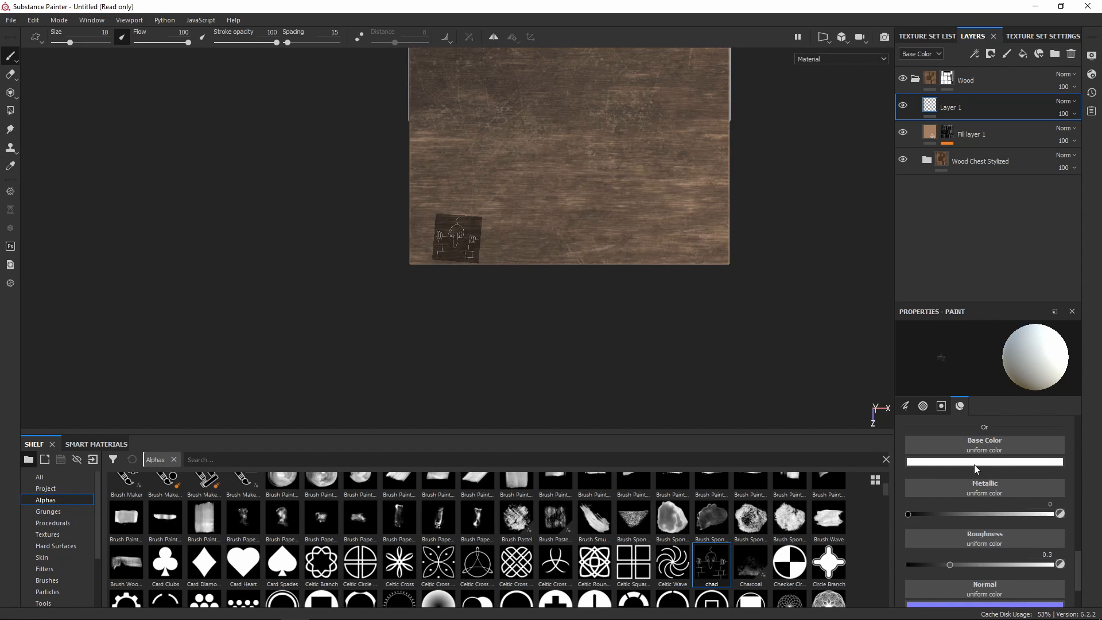
click(979, 463)
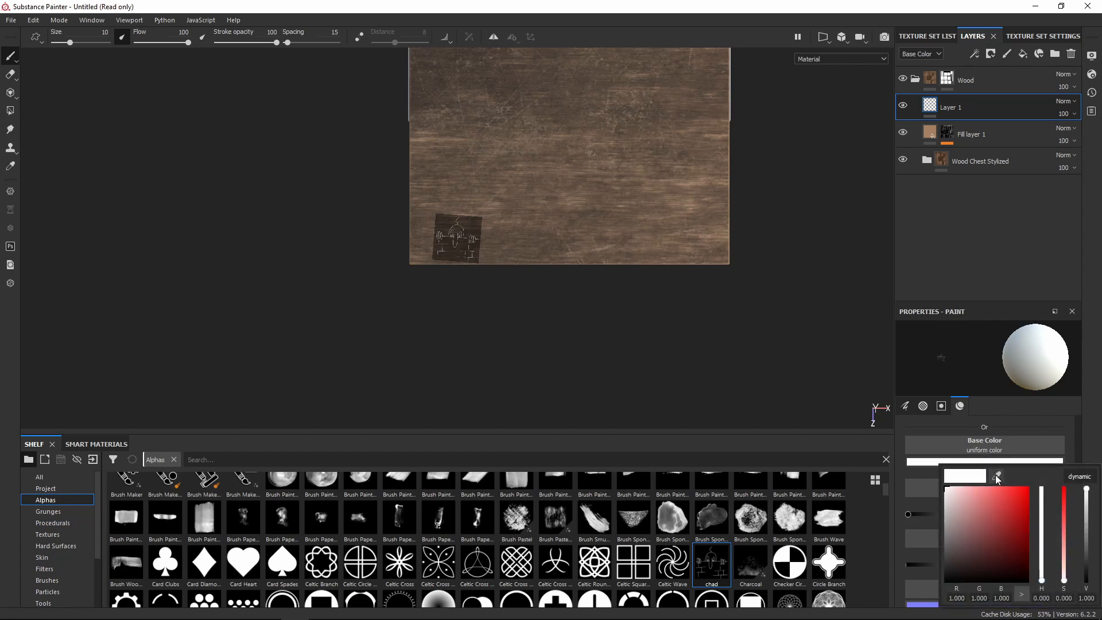
click(1001, 469)
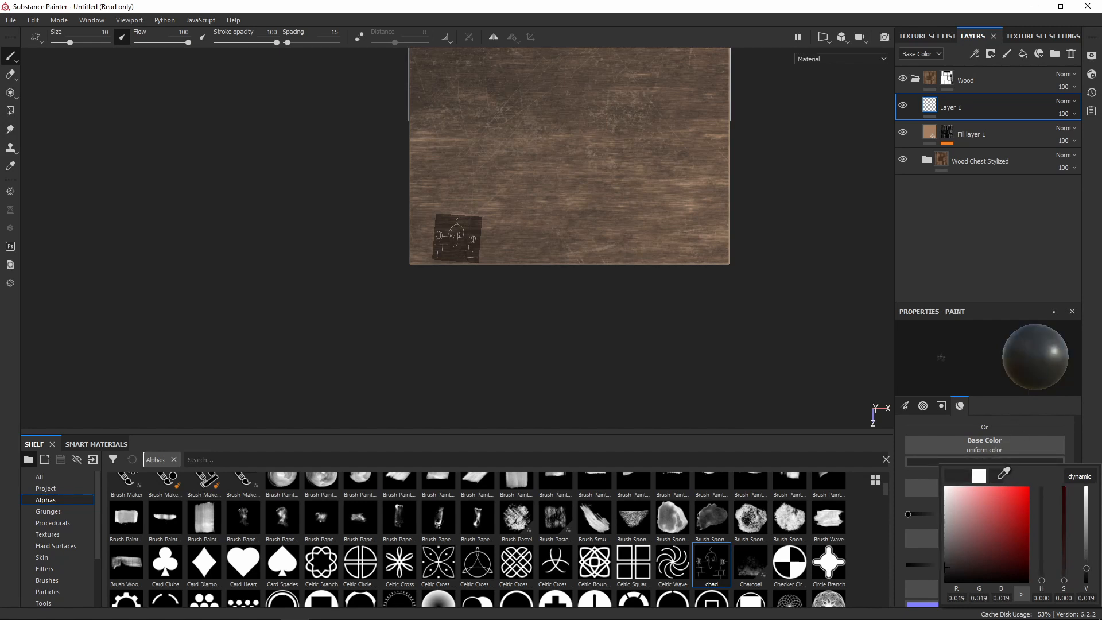
click(999, 472)
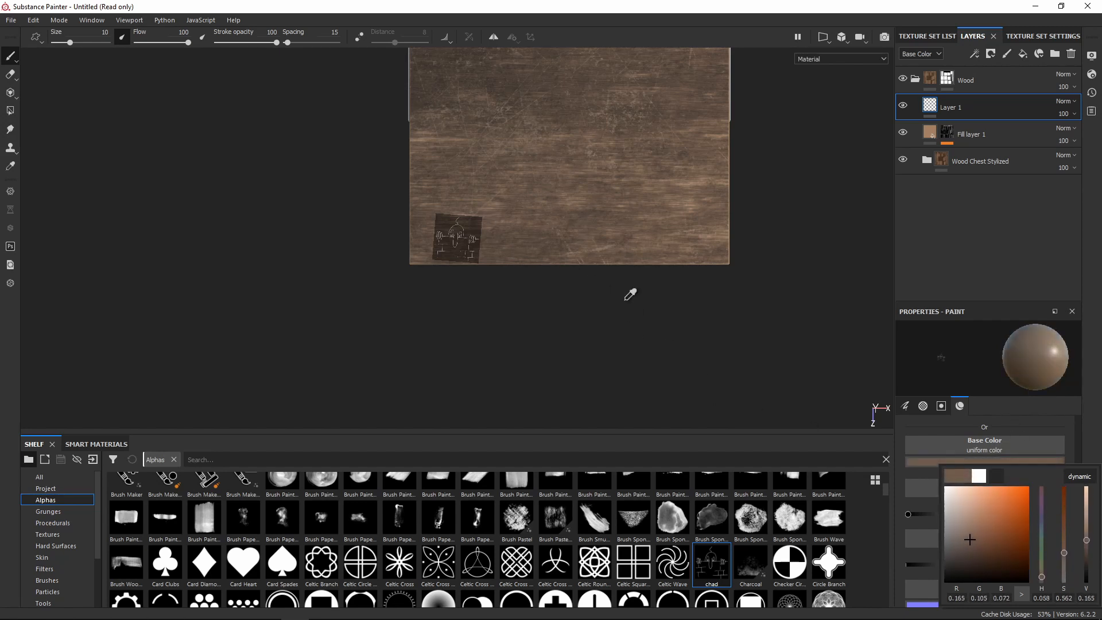
key(Escape)
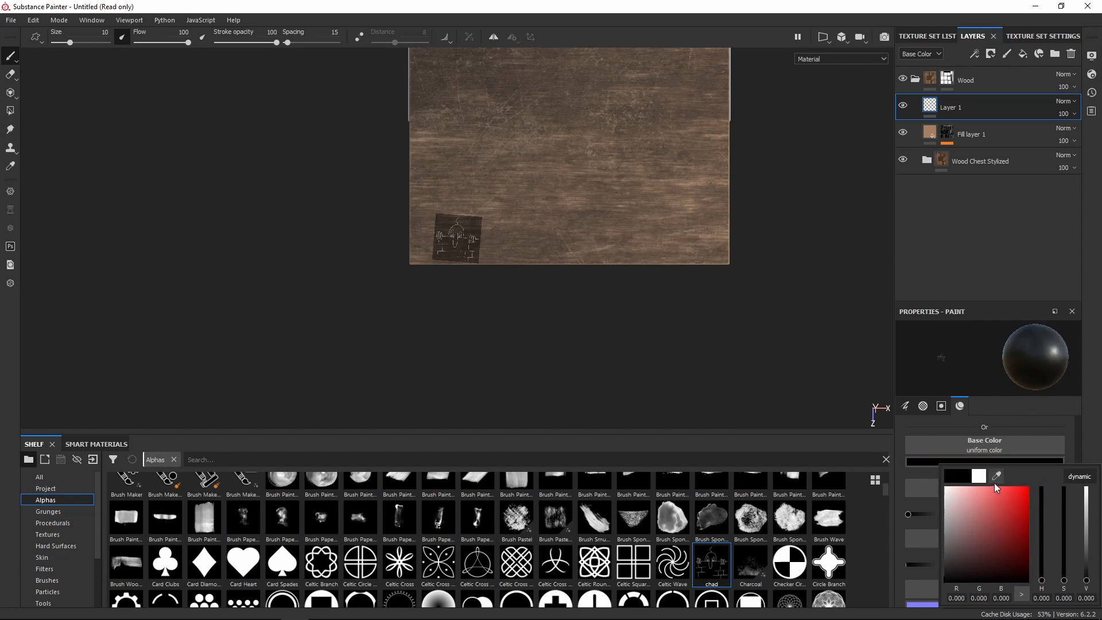
click(1079, 478)
drag(1043, 582, 1053, 521)
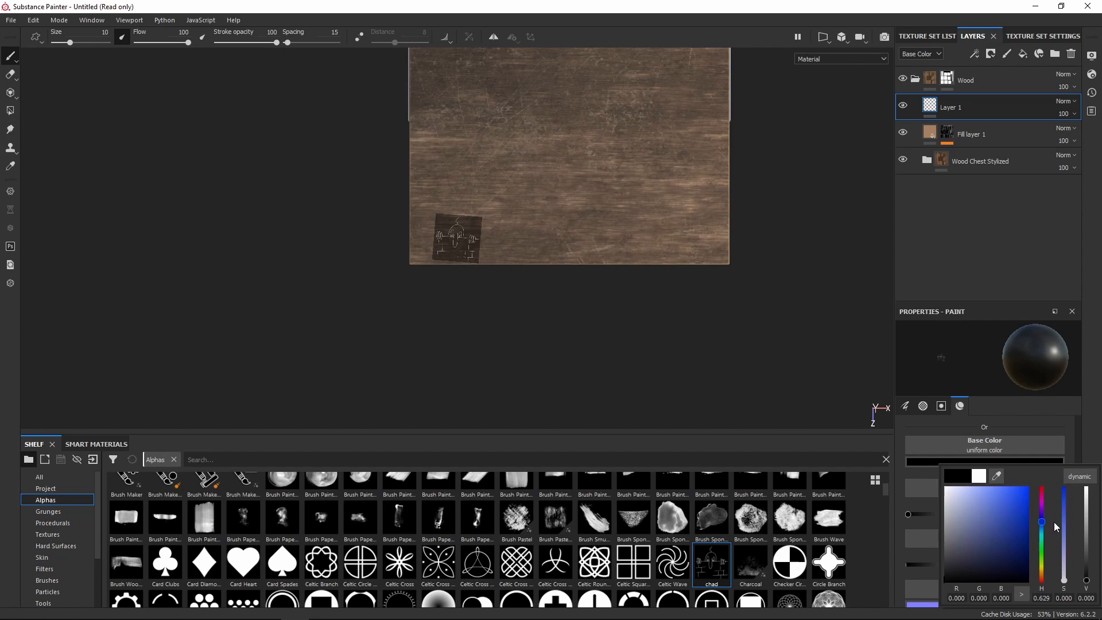
click(1004, 553)
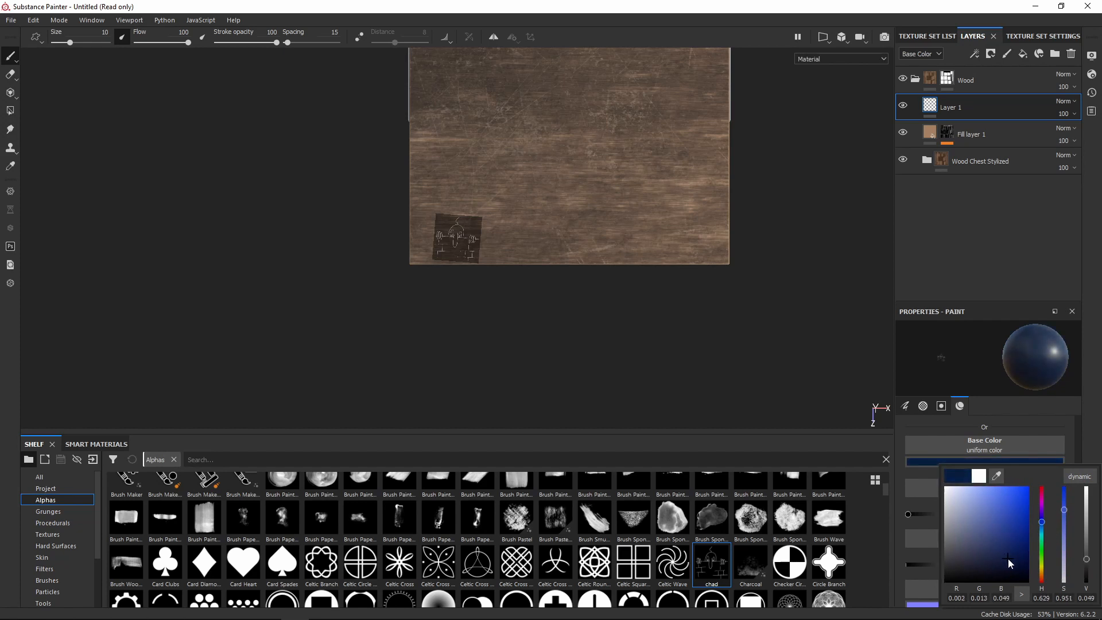
drag(1008, 559, 1001, 550)
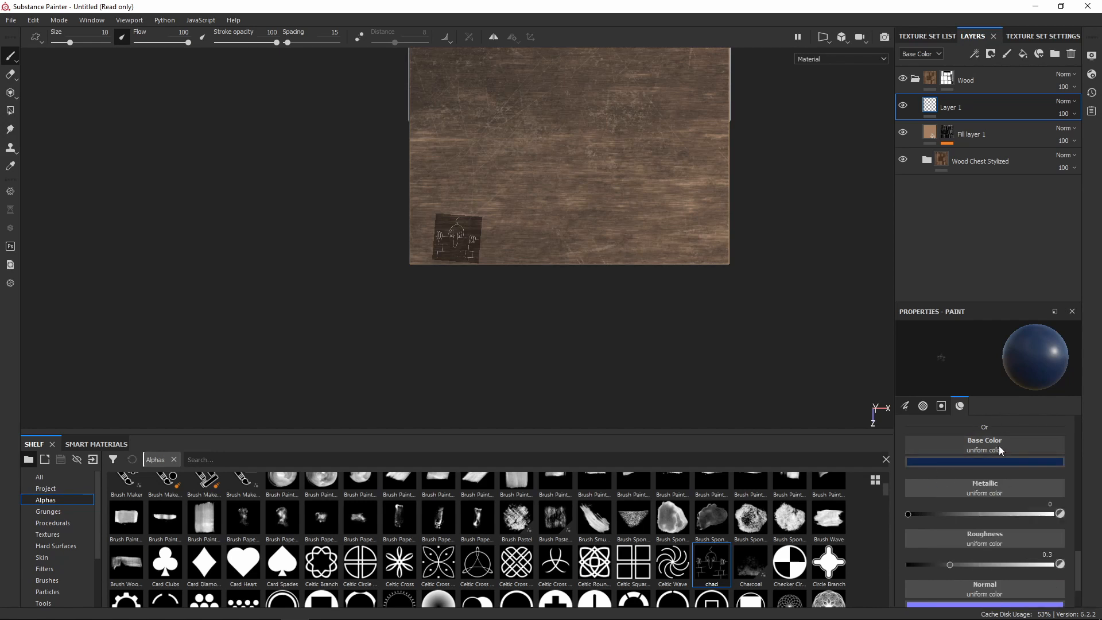
Set the brush height to -0.0506 and stamp the chad doodle through the stencil near the desktop's front-left corner
scroll(1001, 476, down, 2)
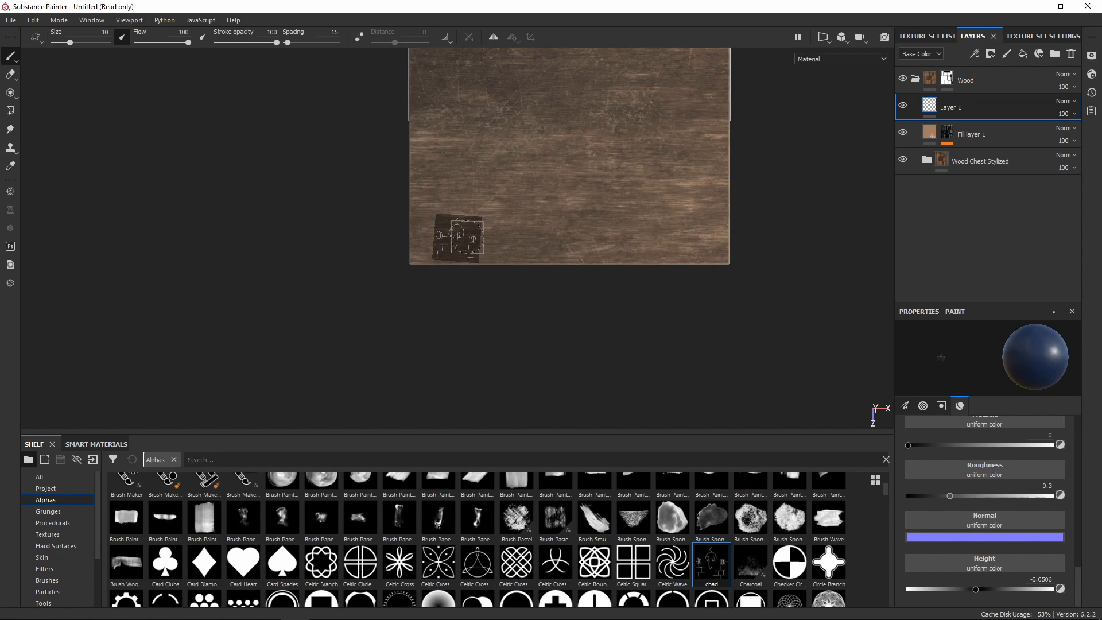
key(ctrl+z)
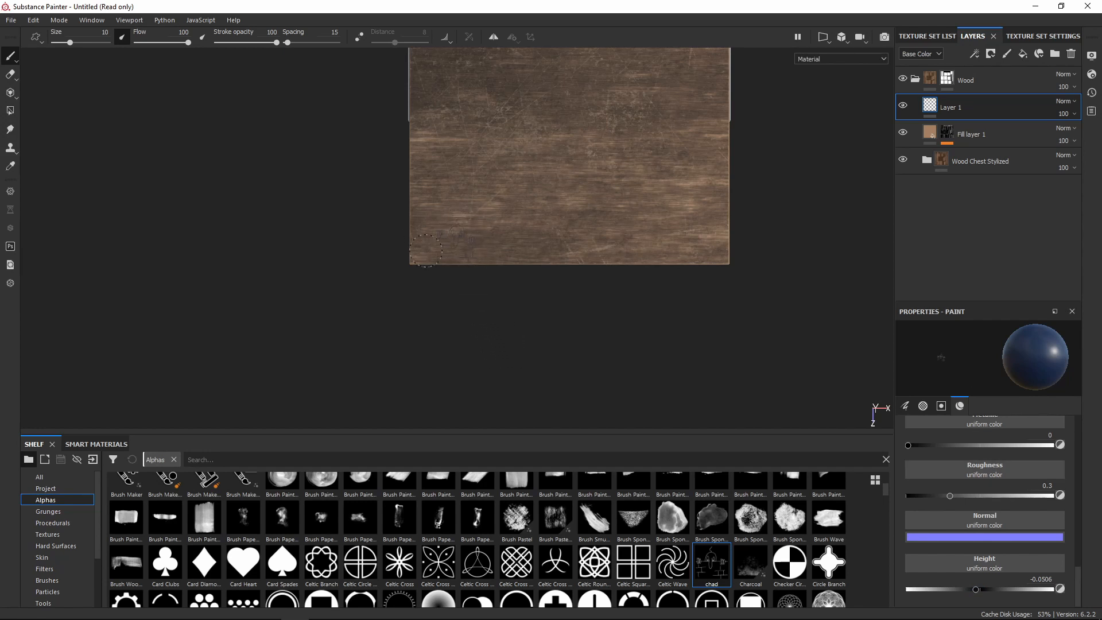
alt+right_drag(457, 238, 472, 300)
alt+drag(471, 299, 422, 202)
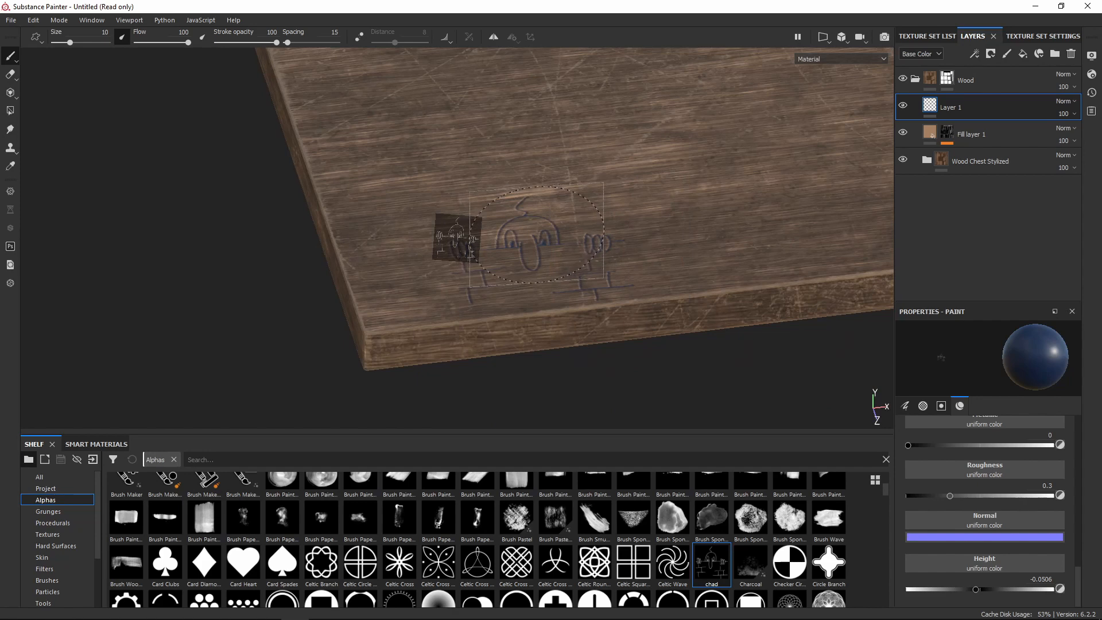
alt+drag(597, 274, 627, 286)
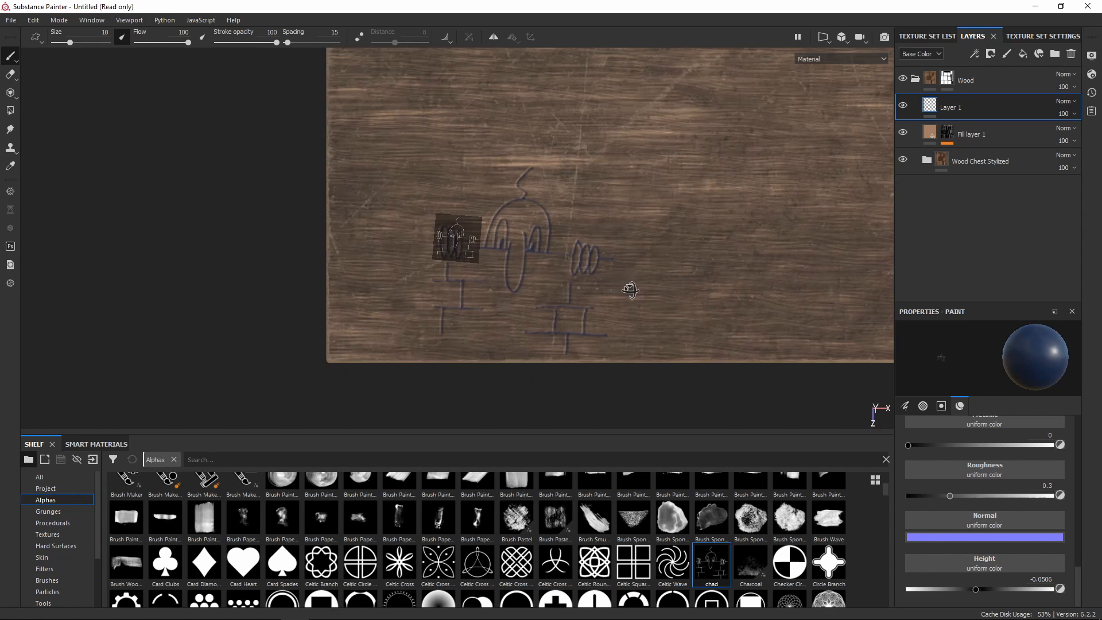
scroll(628, 293, down, 5)
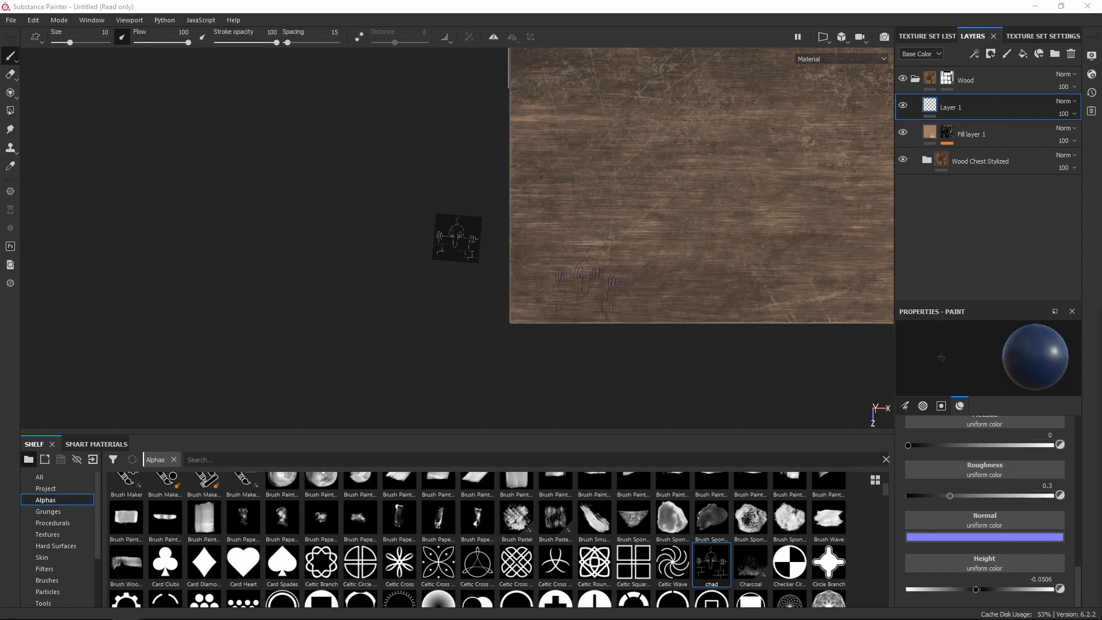
Import Graffiti01.png, Graffiti02.png and Graffiti03.png into the shelf as alphas
drag(1013, 456, 488, 504)
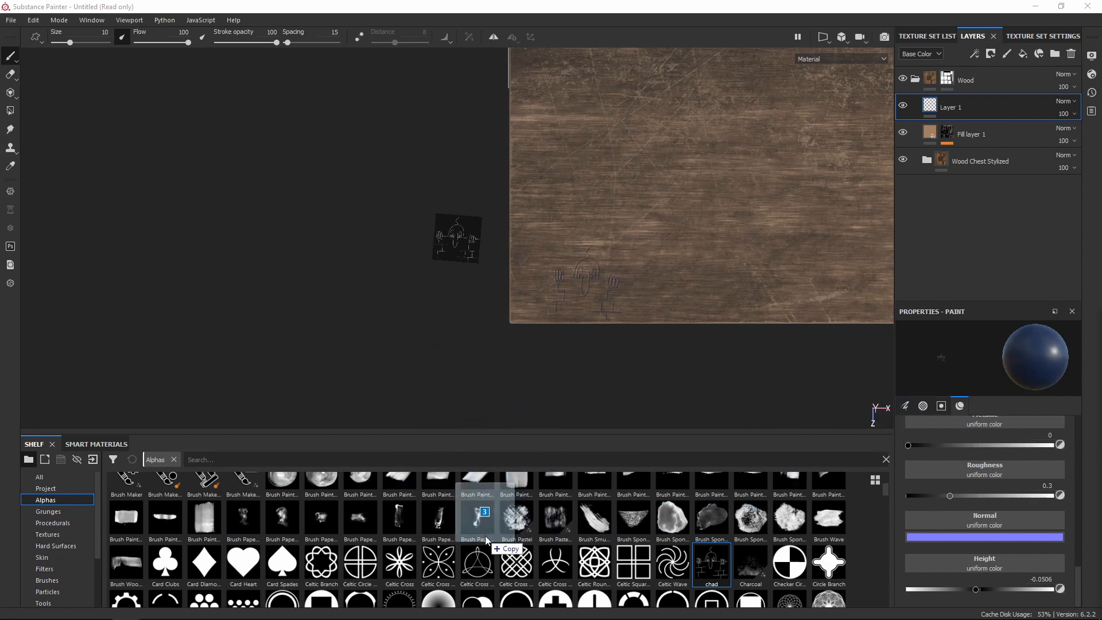
click(697, 195)
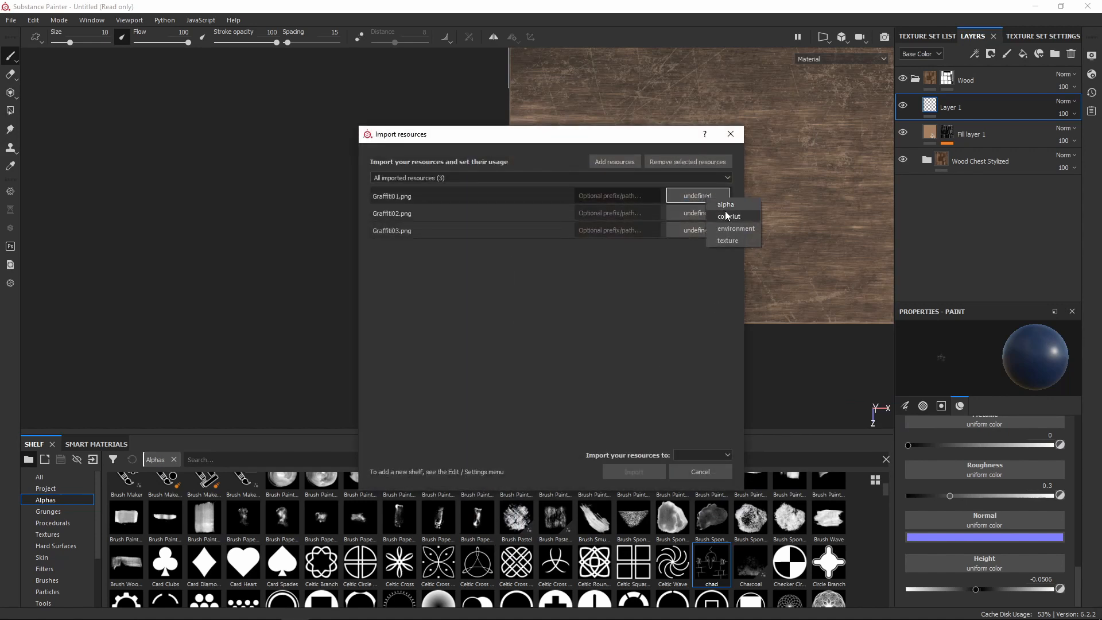
click(732, 211)
click(694, 213)
click(716, 222)
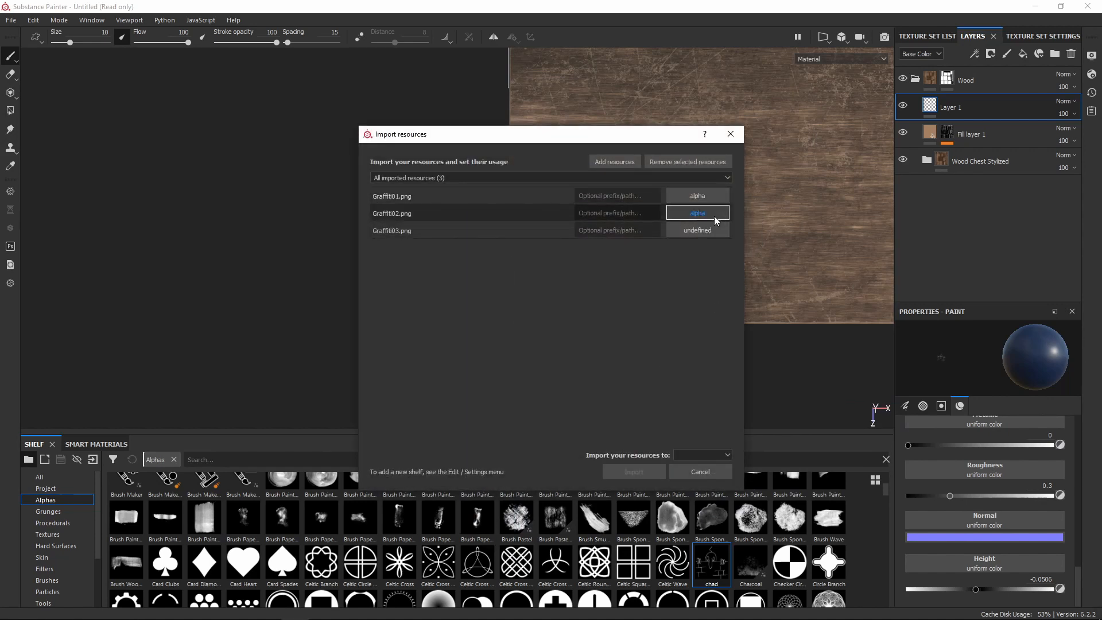
click(699, 230)
click(718, 239)
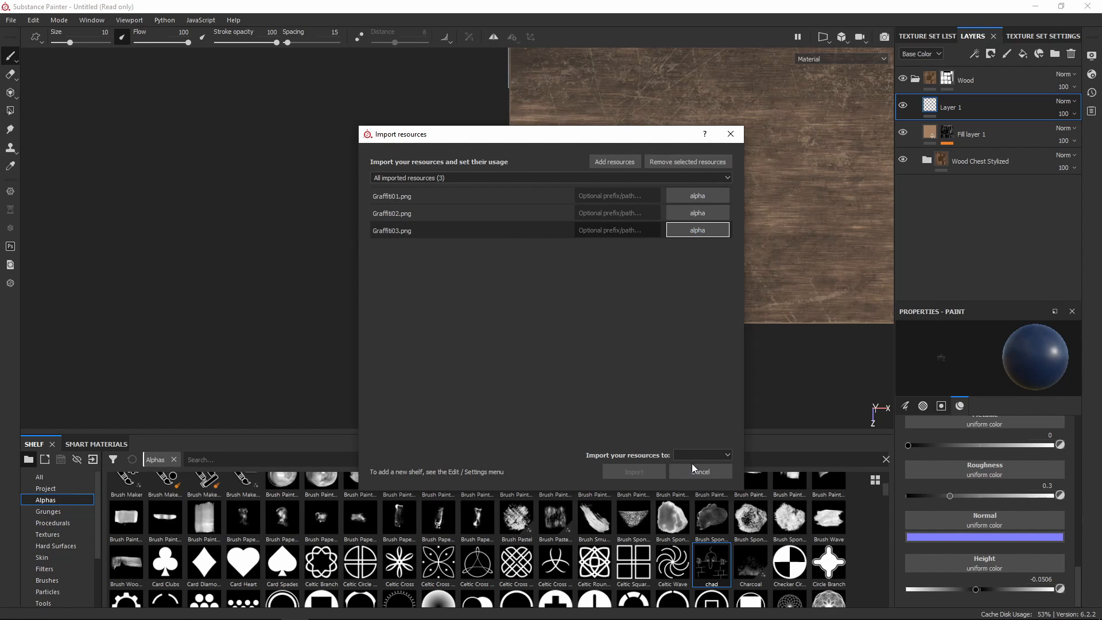
click(693, 455)
click(691, 466)
click(634, 471)
Assign Graffiti01 as the brush stencil and stamp it, tilted, near the desktop's front-right corner
scroll(1024, 507, up, 6)
mouse_move(126, 492)
mouse_down()
mouse_move(748, 544)
mouse_move(970, 473)
mouse_up()
alt+middle_drag(514, 283, 49, 276)
drag(433, 308, 476, 307)
mouse_move(494, 292)
alt+middle_down()
mouse_move(438, 277)
mouse_move(441, 261)
alt+middle_up()
drag(459, 243, 453, 242)
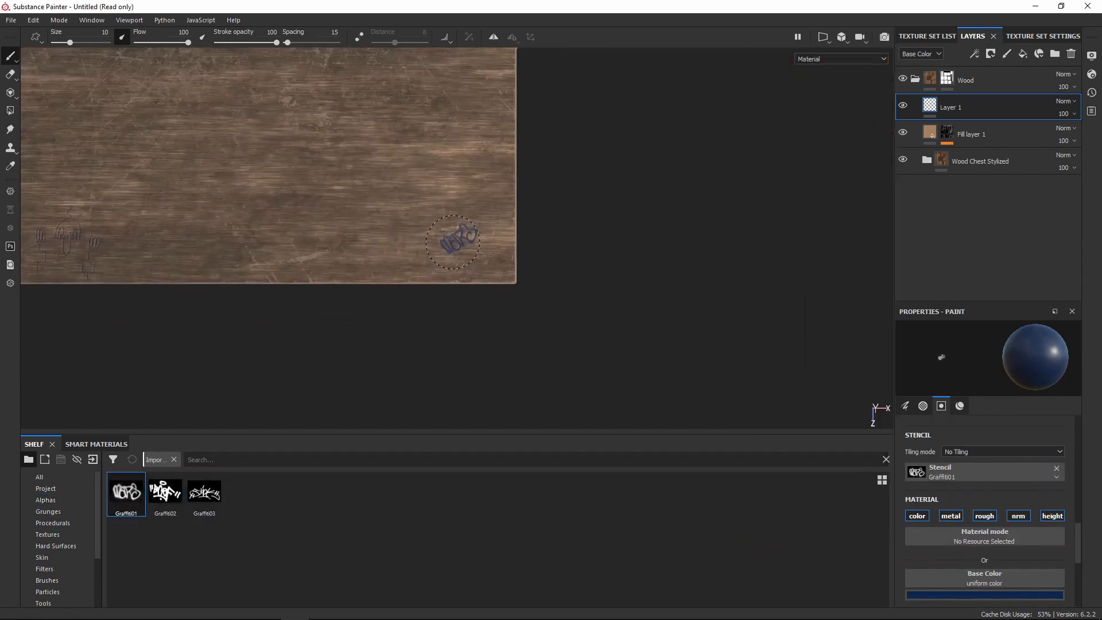
Replace the stencil with Graffiti02 and stamp it, rotated, near the desktop's back-left corner
alt+middle_drag(344, 201, 548, 315)
drag(165, 492, 953, 470)
alt+right_drag(510, 281, 451, 279)
drag(502, 298, 364, 288)
mouse_move(497, 285)
alt+middle_down()
mouse_move(669, 289)
mouse_move(754, 476)
alt+middle_up()
click(459, 239)
Replace the stencil with Graffiti03 and stamp it on the right half of the desktop, behind the front-right graffiti
alt+middle_drag(631, 297, 311, 176)
drag(204, 493, 939, 473)
mouse_move(454, 247)
alt+right_down()
mouse_move(483, 271)
mouse_move(459, 252)
alt+right_up()
alt+middle_drag(459, 253, 462, 201)
drag(459, 290, 503, 256)
mouse_move(504, 256)
alt+middle_down()
mouse_move(536, 249)
mouse_move(440, 248)
alt+middle_up()
click(455, 245)
Lower the opacity of the graffiti paint layer, Layer 1, to 35
mouse_move(612, 304)
alt+mouse_down()
mouse_move(660, 322)
mouse_move(665, 345)
mouse_move(646, 278)
mouse_move(634, 279)
alt+mouse_up()
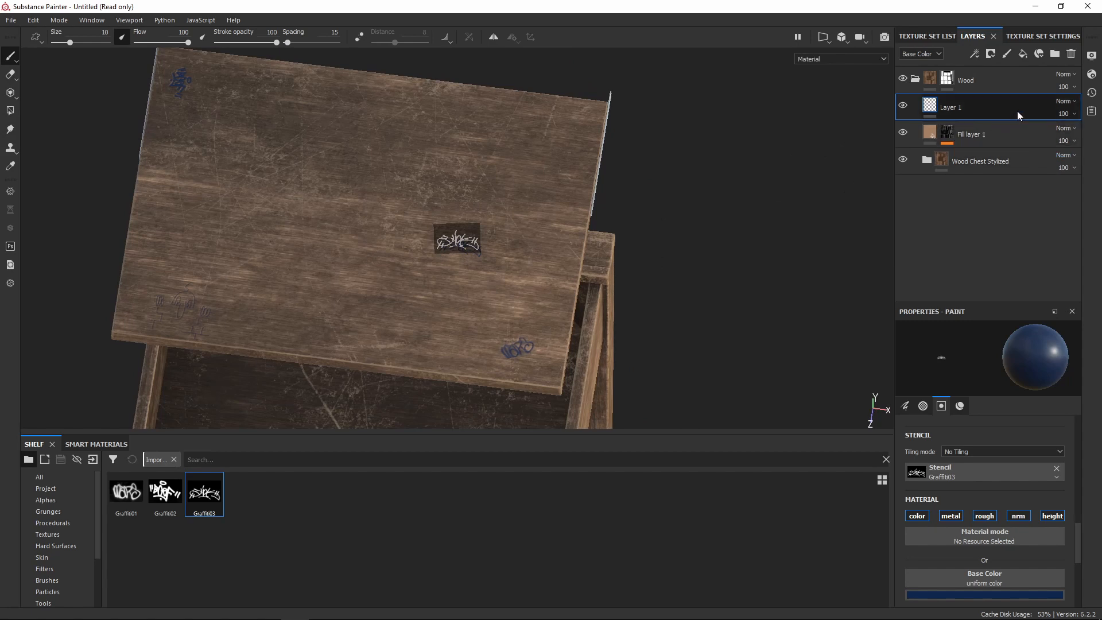
click(1073, 114)
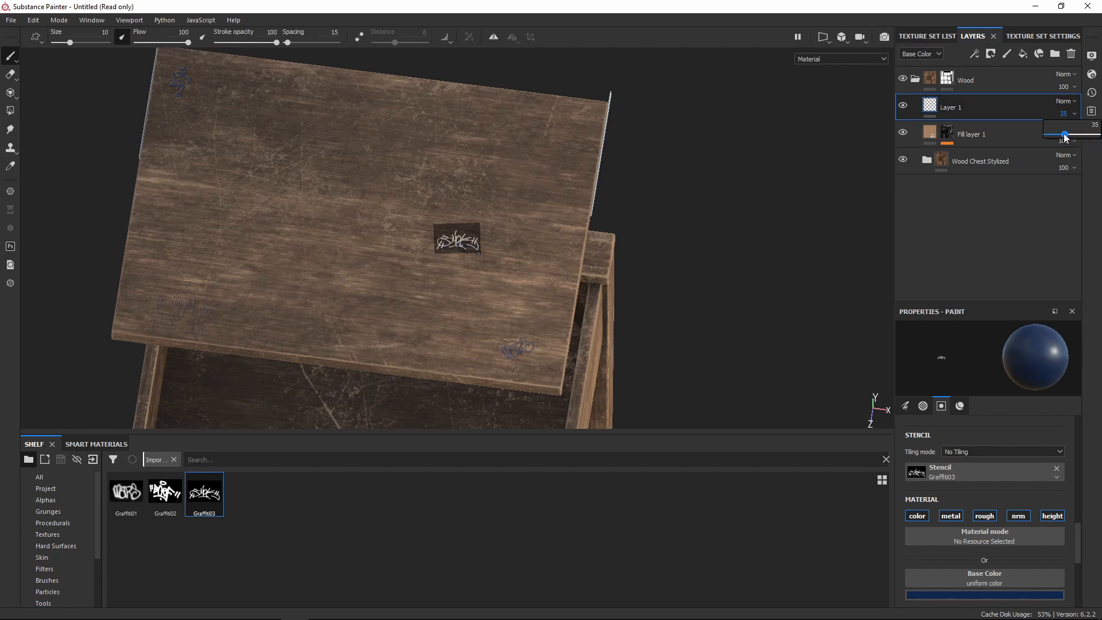
alt+drag(752, 287, 597, 247)
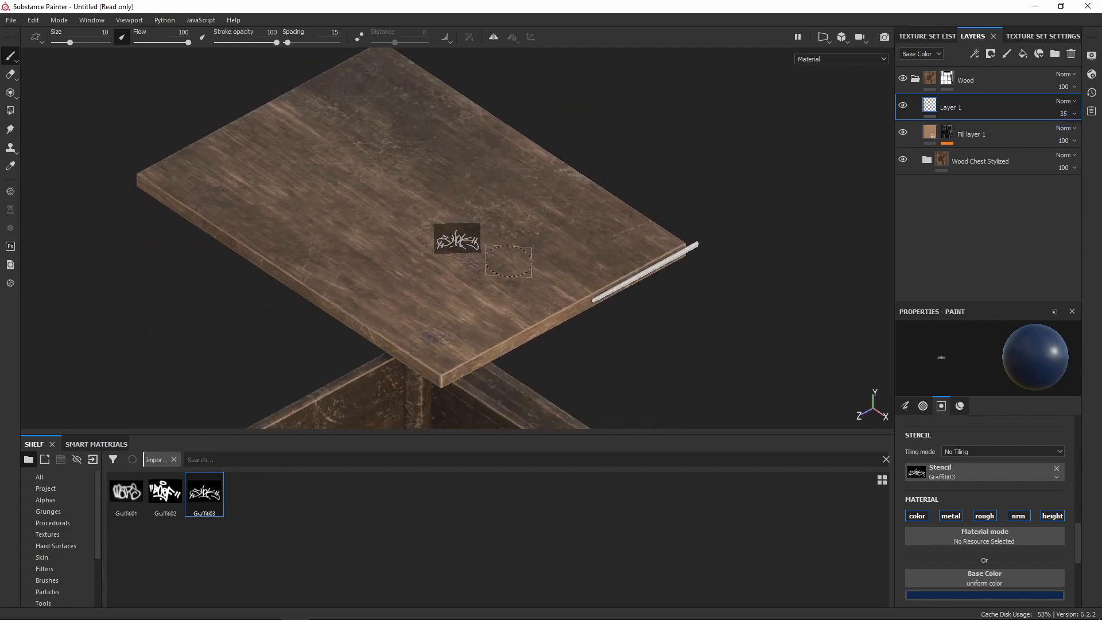
scroll(488, 273, up, 5)
alt+drag(488, 274, 613, 324)
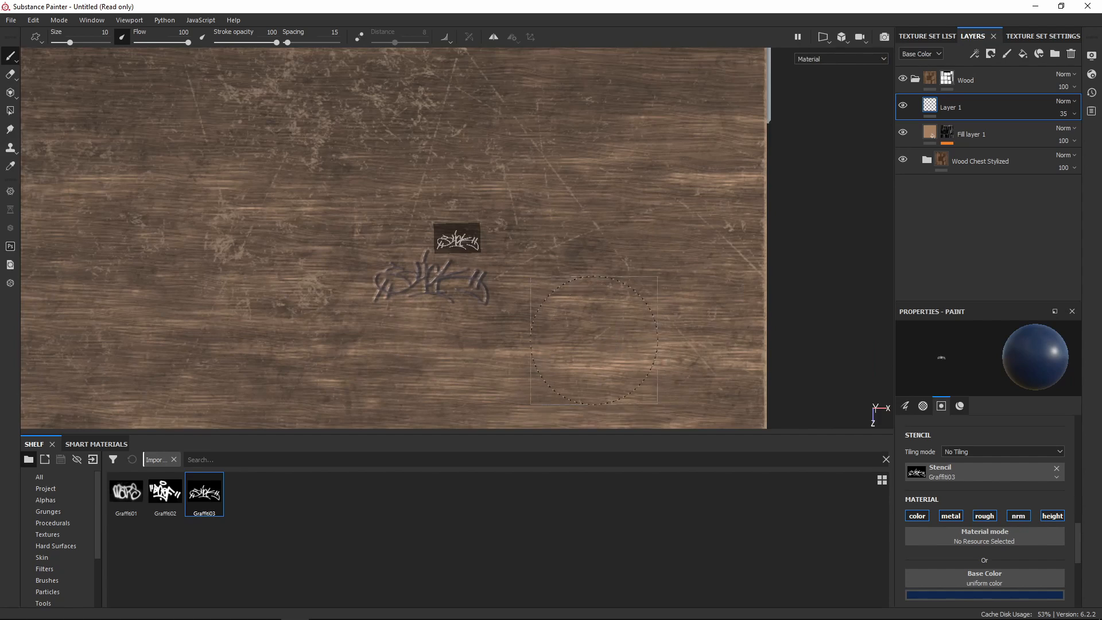
alt+scroll(594, 339, down, 8)
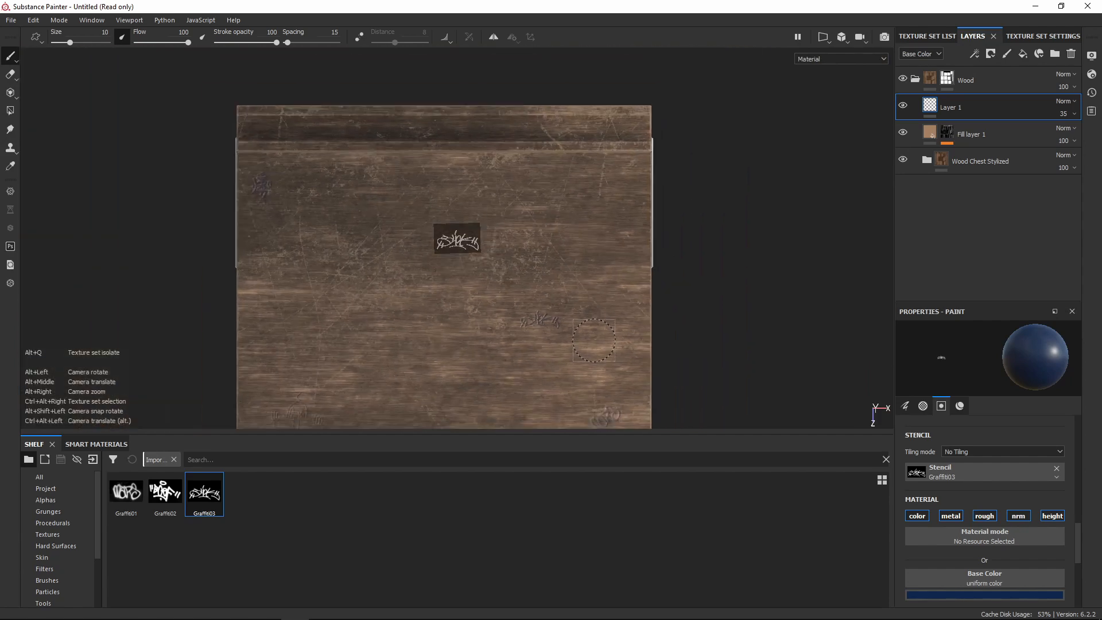
Create a layer folder above the Wood folder, collapse Wood and rename the new folder as Metal
alt+drag(594, 340, 763, 216)
scroll(566, 291, up, 6)
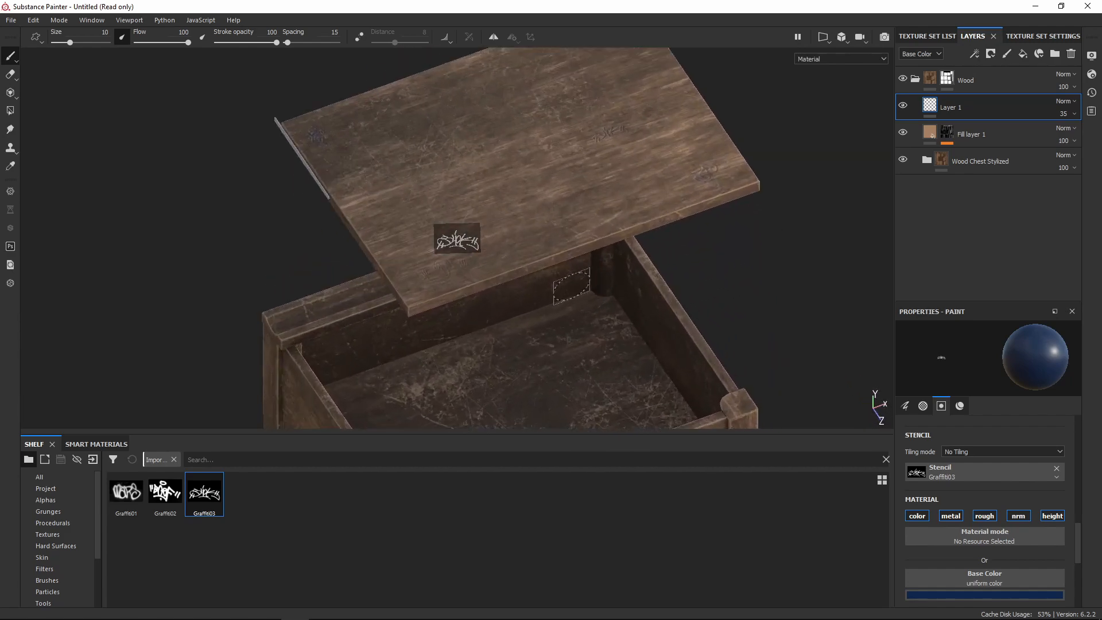
mouse_move(638, 251)
alt+mouse_down()
mouse_move(605, 310)
mouse_move(541, 320)
mouse_move(580, 278)
mouse_move(629, 281)
mouse_move(561, 298)
mouse_move(752, 275)
mouse_move(656, 265)
alt+mouse_up()
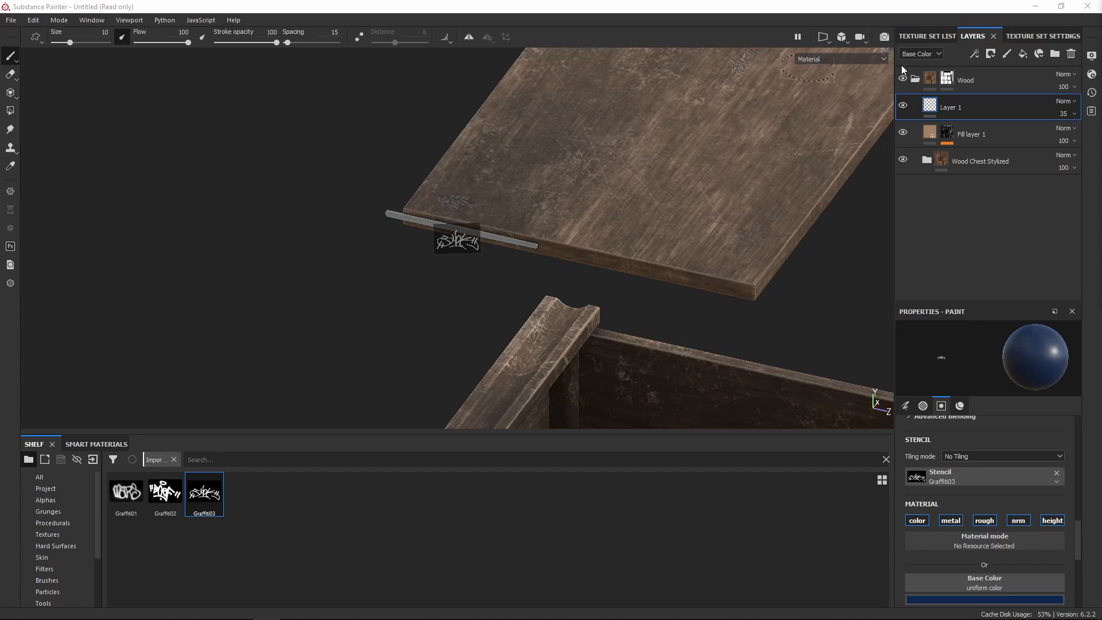
click(1055, 53)
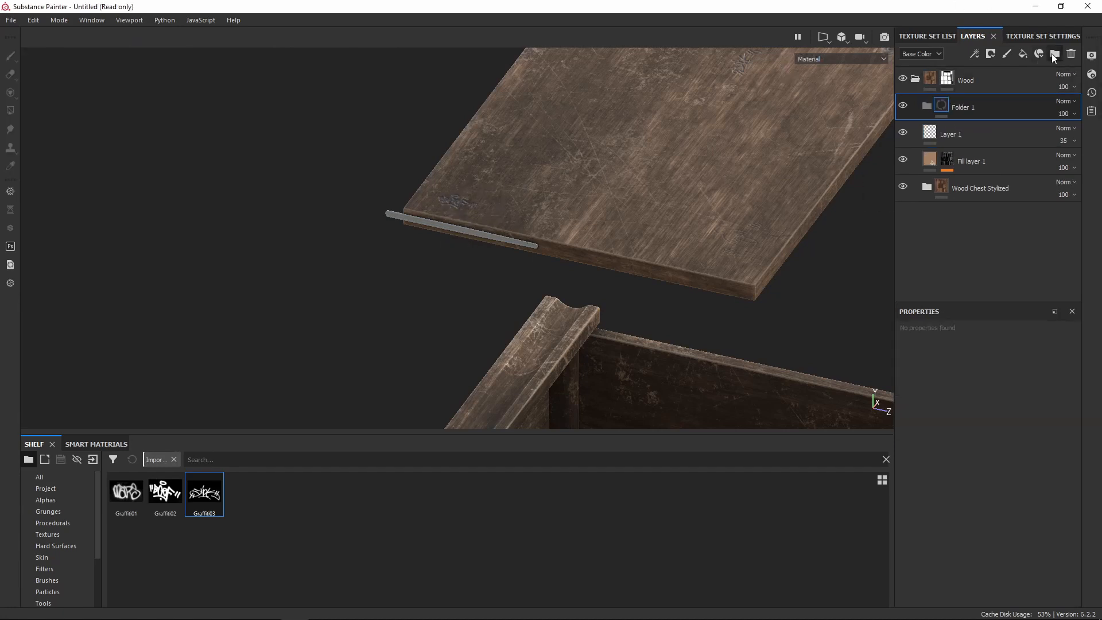
drag(955, 108, 953, 70)
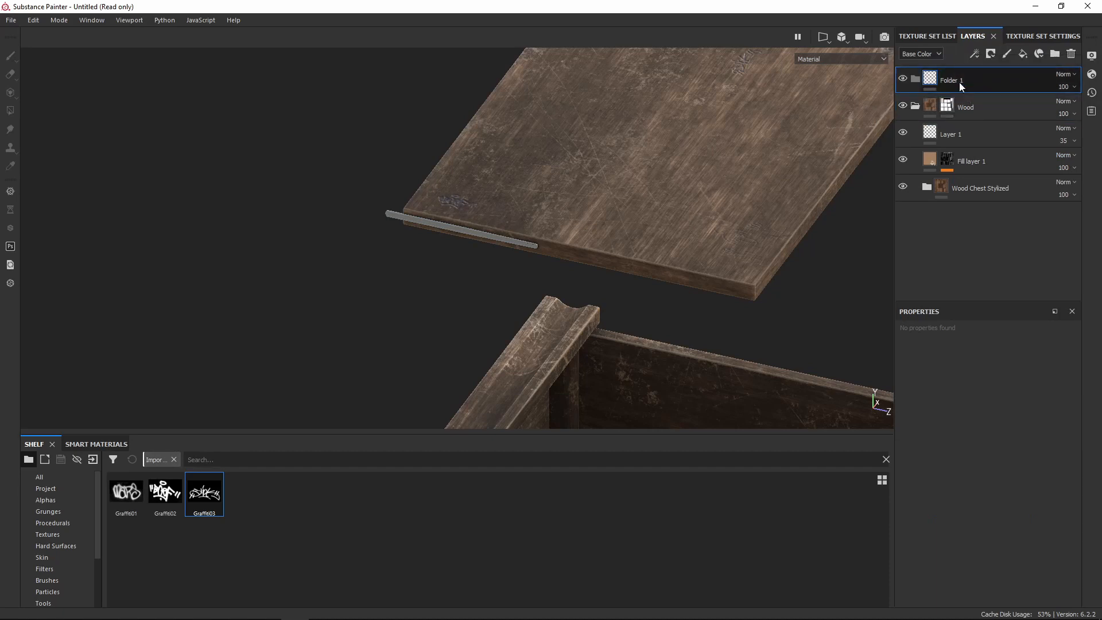
click(915, 106)
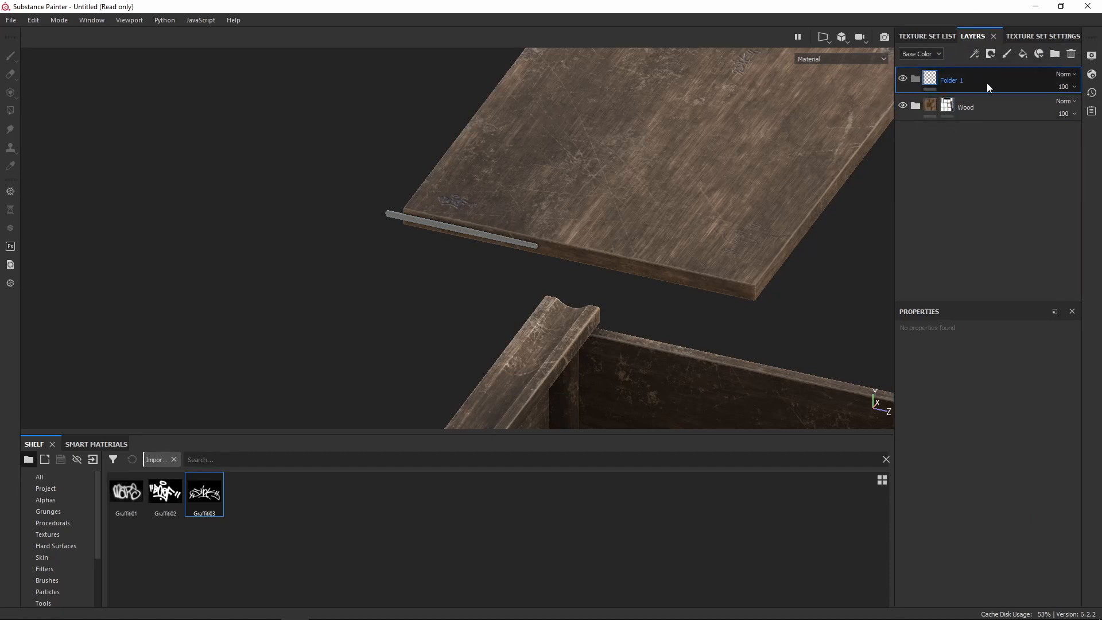
double_click(952, 83)
key(Return)
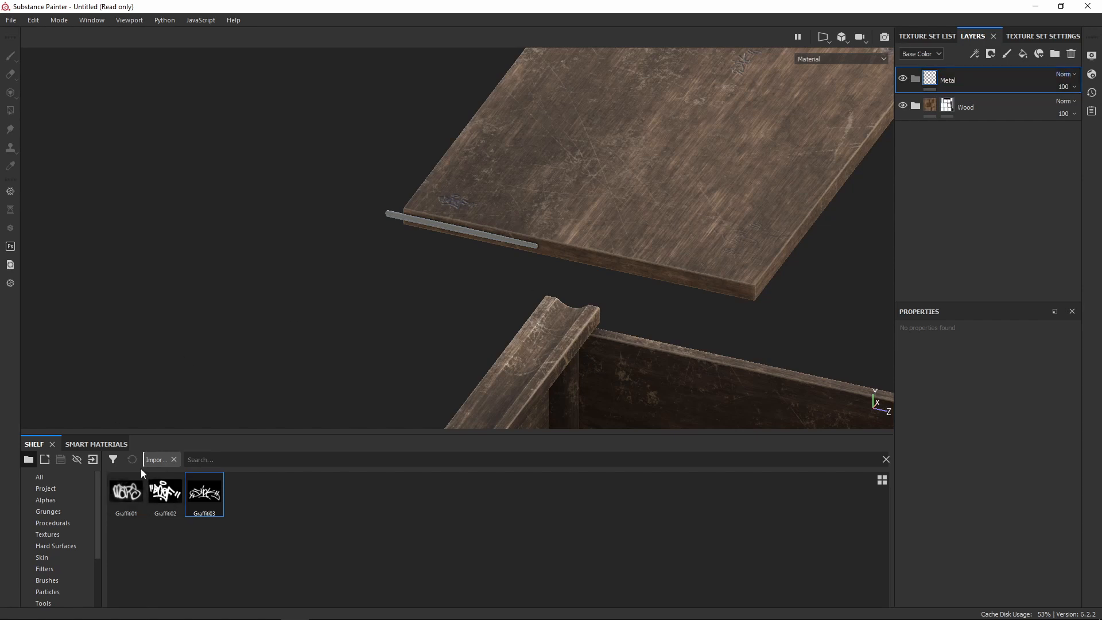
Search all shelf resources for "metal" and add the Iron Old smart material inside the Metal folder
click(36, 473)
click(211, 459)
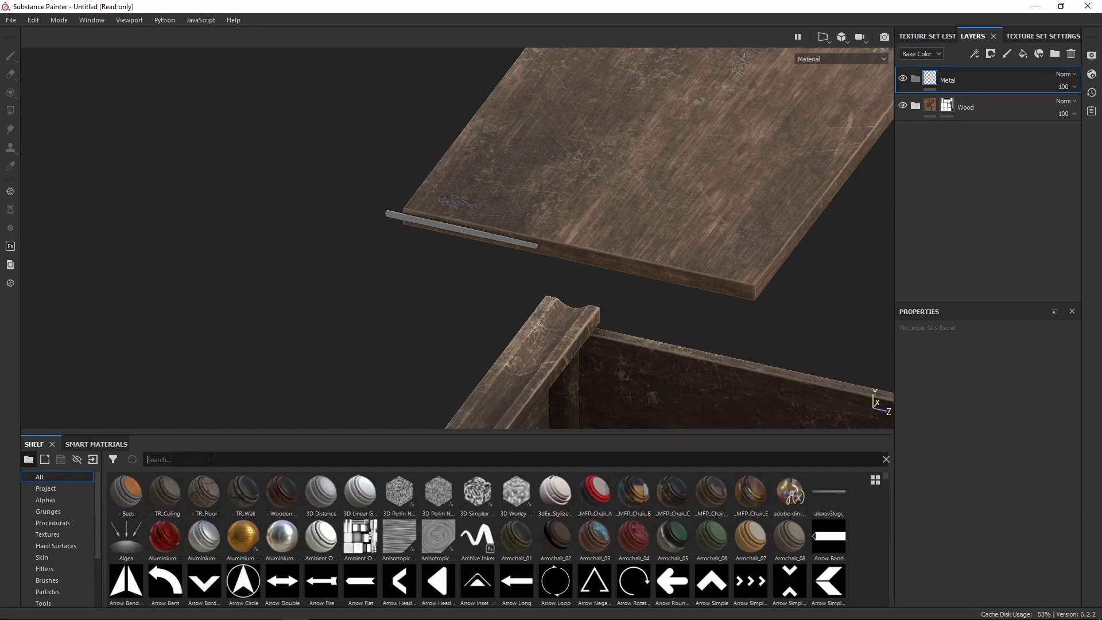
text(m)
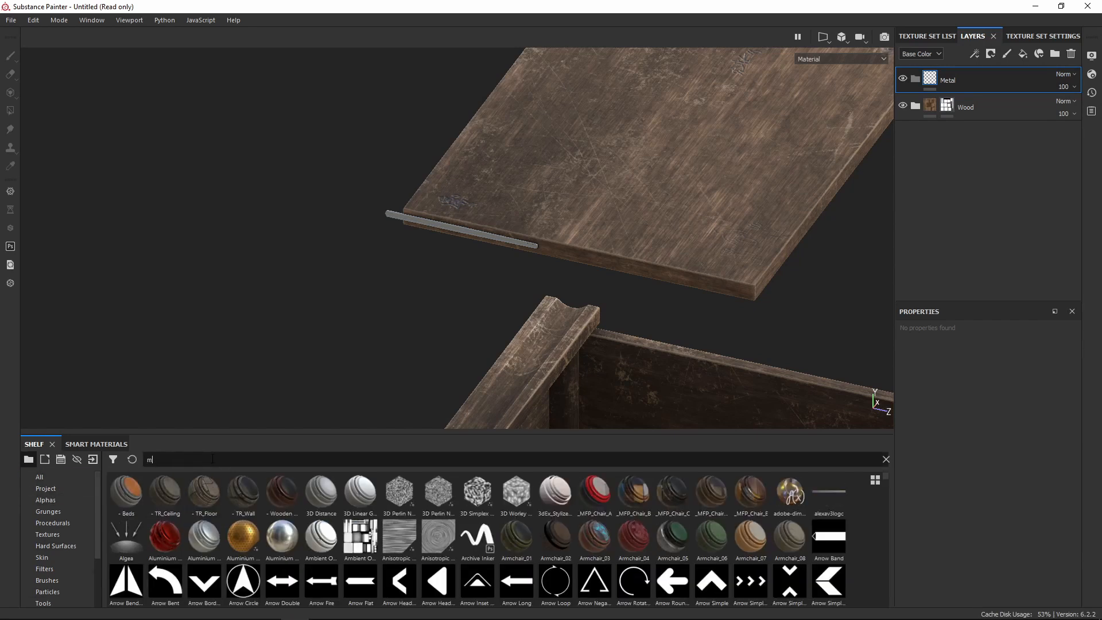
text(,eetal)
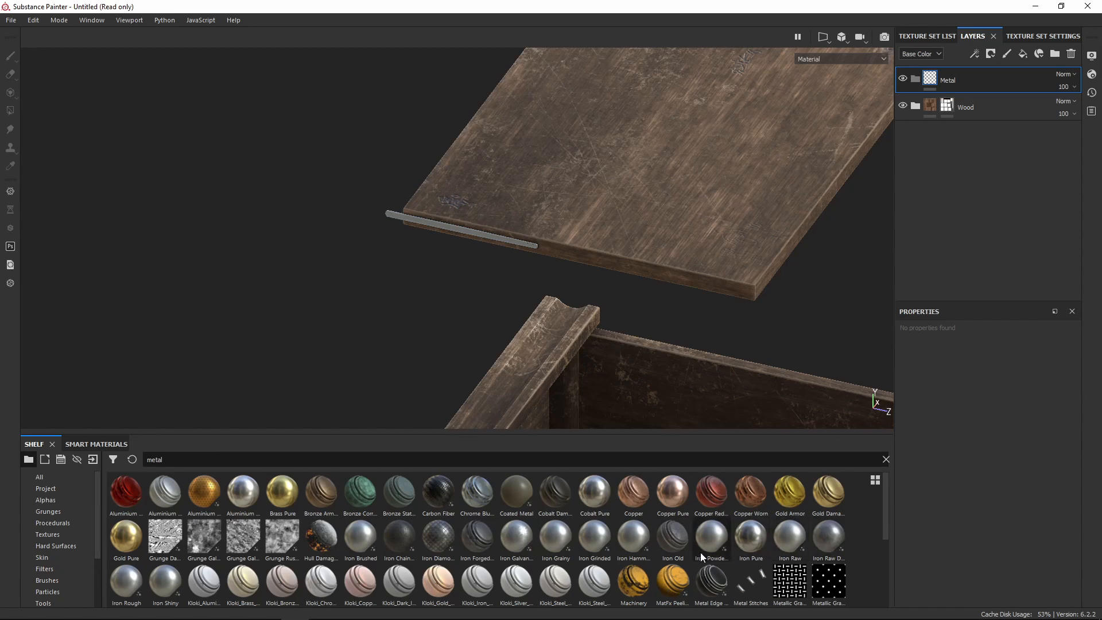
scroll(360, 536, down, 3)
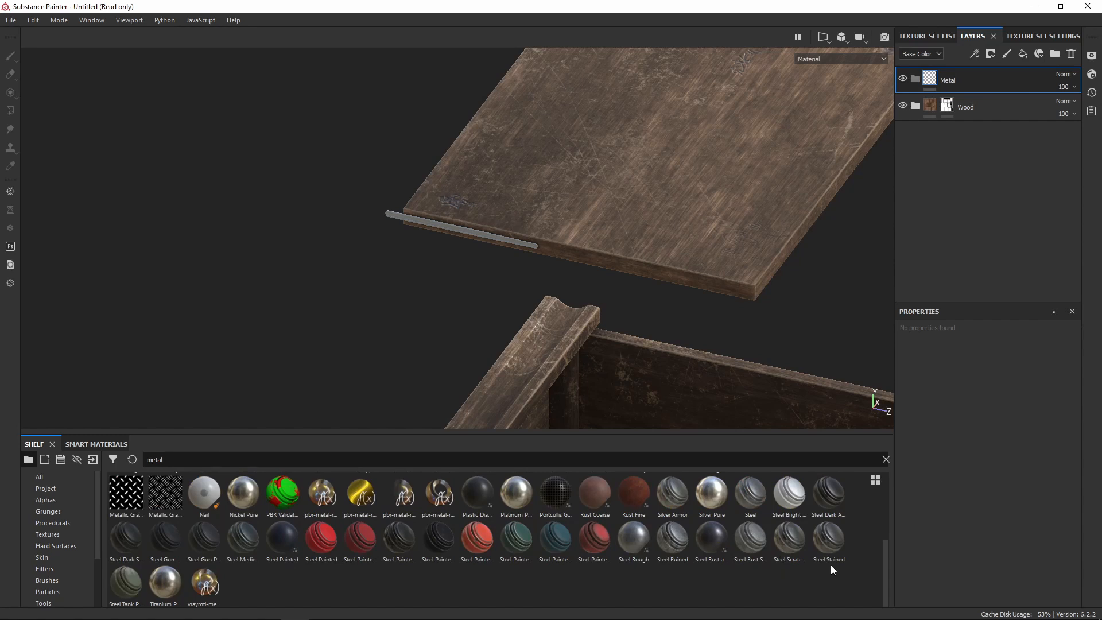
scroll(803, 528, up, 3)
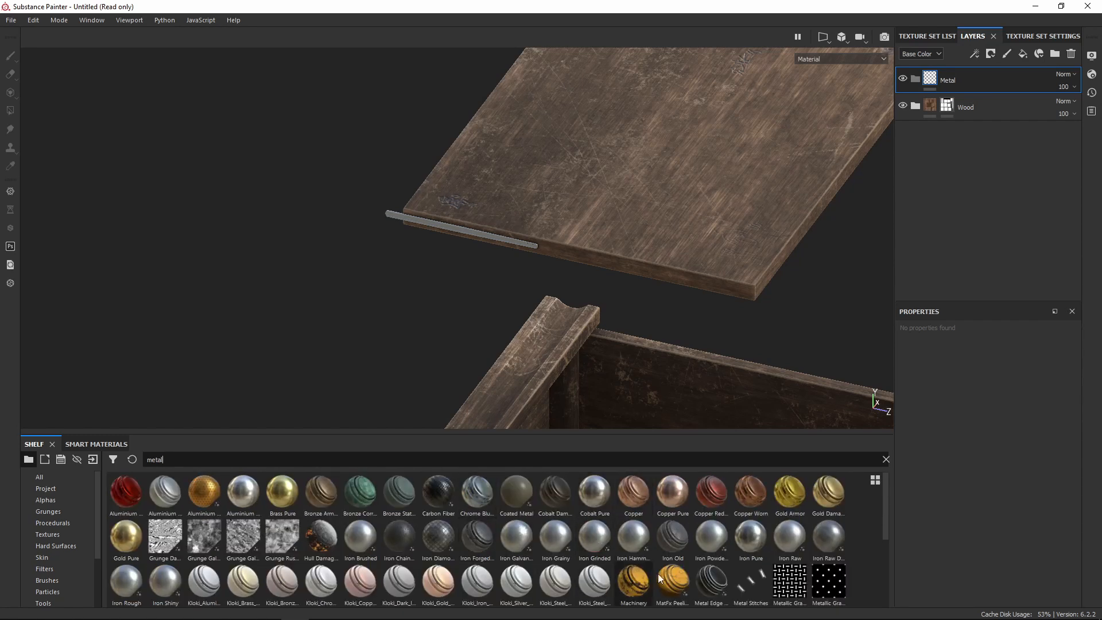
click(688, 550)
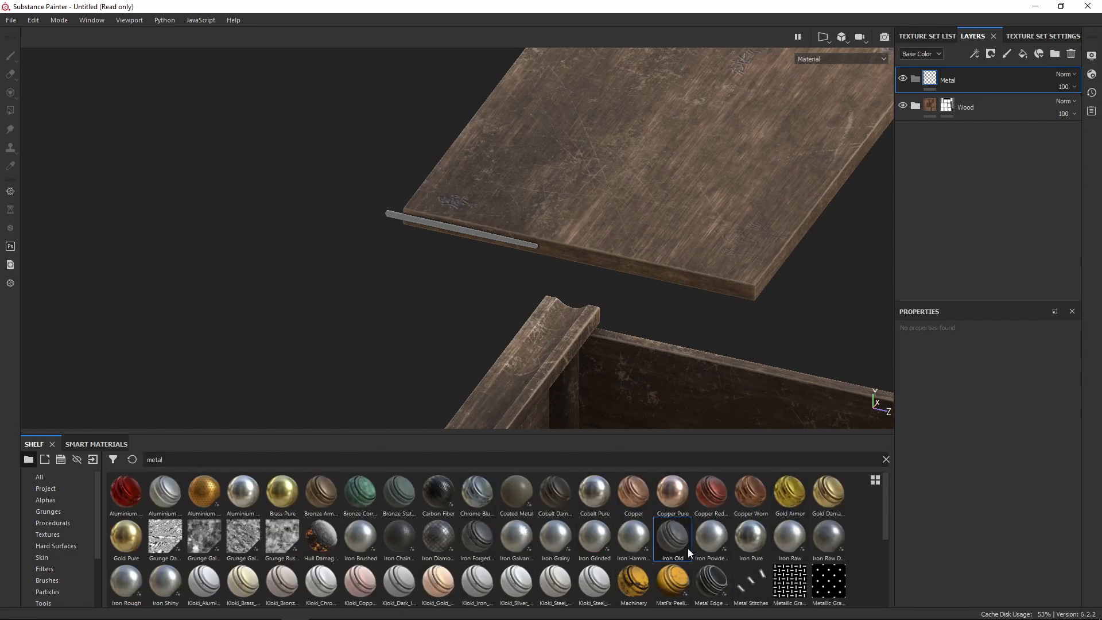
drag(680, 529, 959, 79)
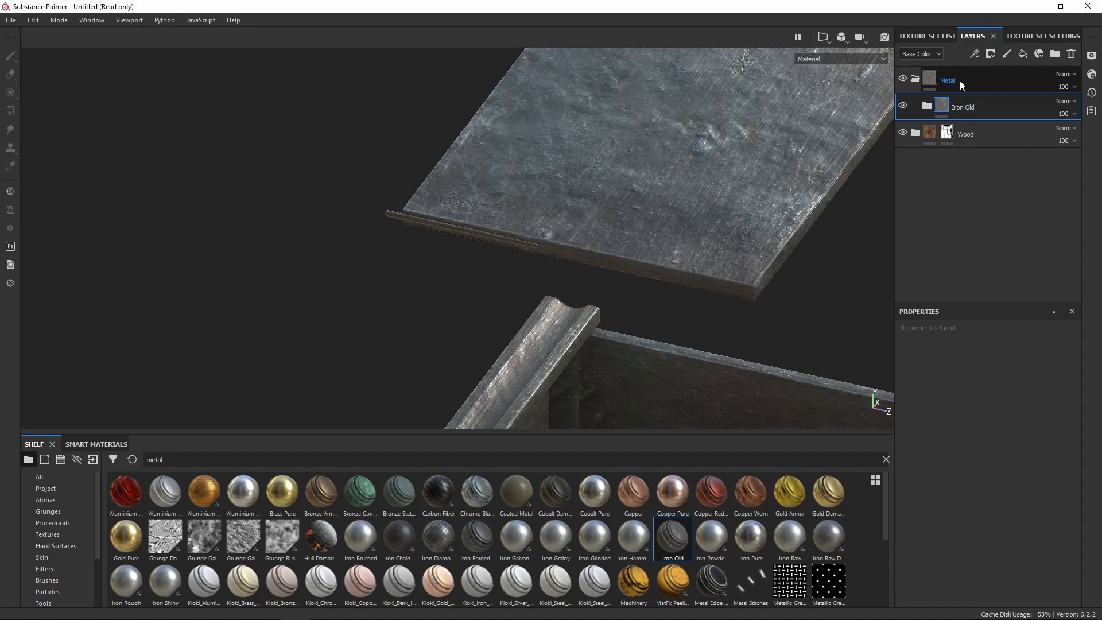
Add a black mask to the Metal folder and activate the Polygon Fill tool for masking the hinge rods
alt+drag(528, 218, 99, 163)
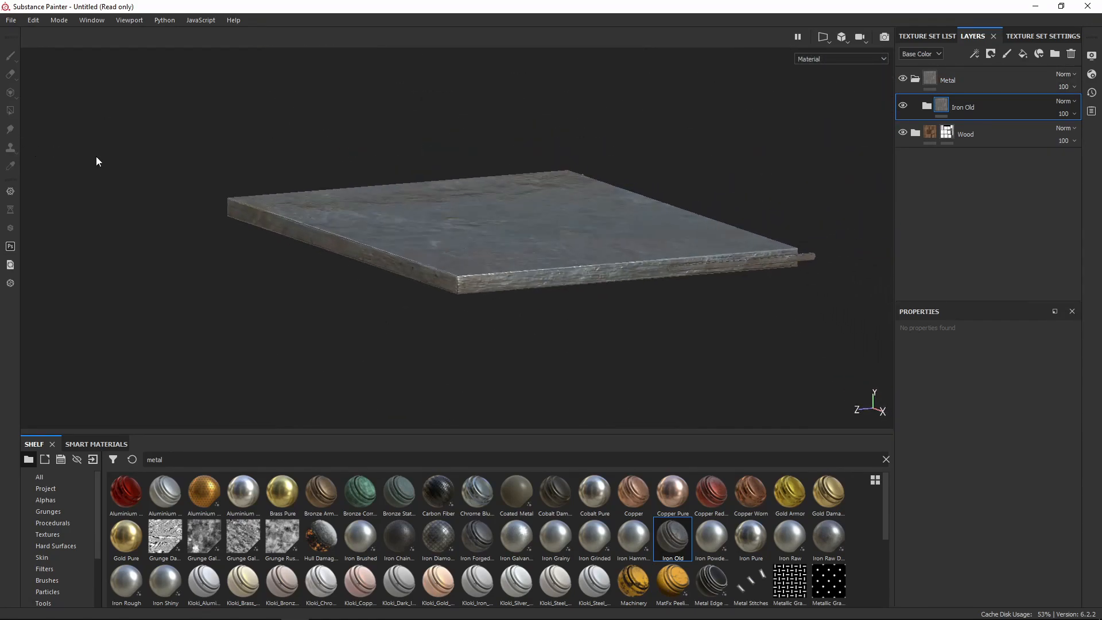
alt+drag(420, 300, 474, 311)
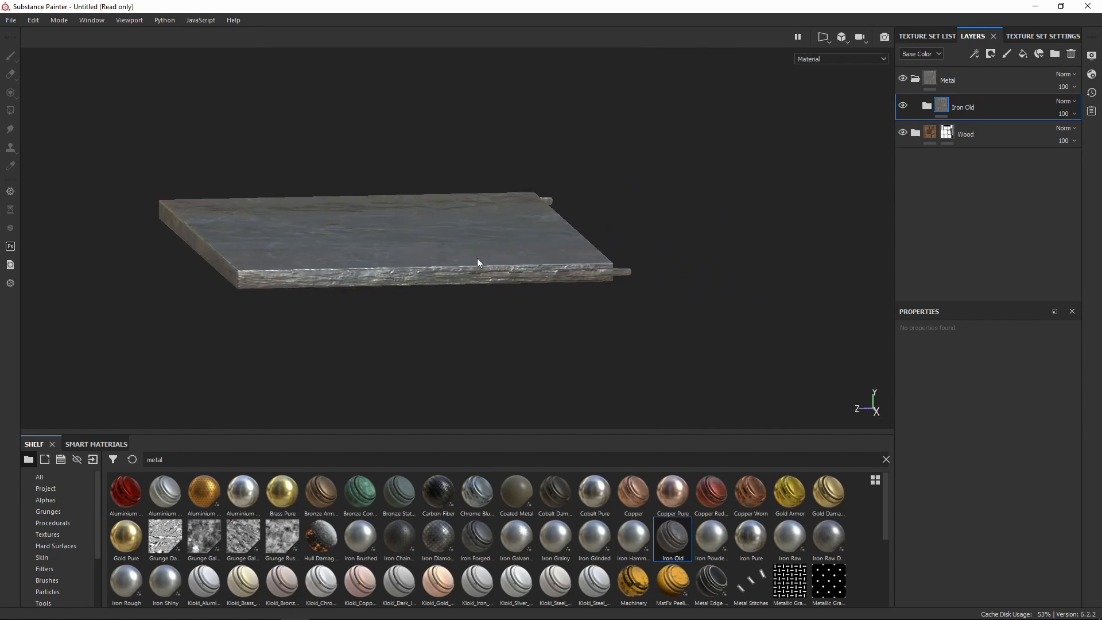
scroll(477, 259, up, 5)
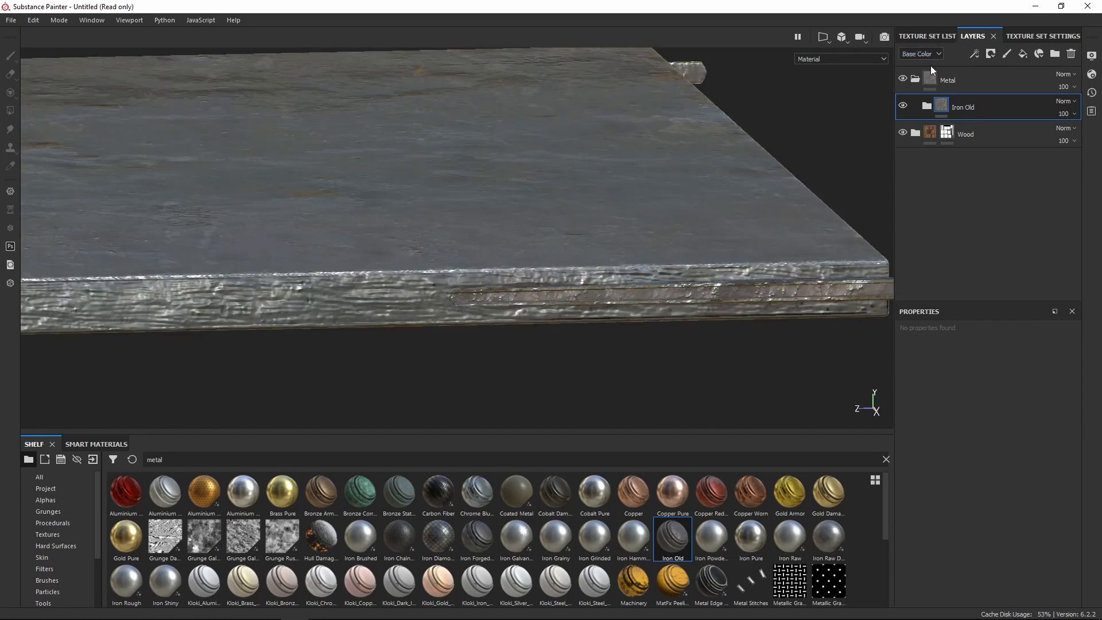
click(931, 74)
right_click(931, 75)
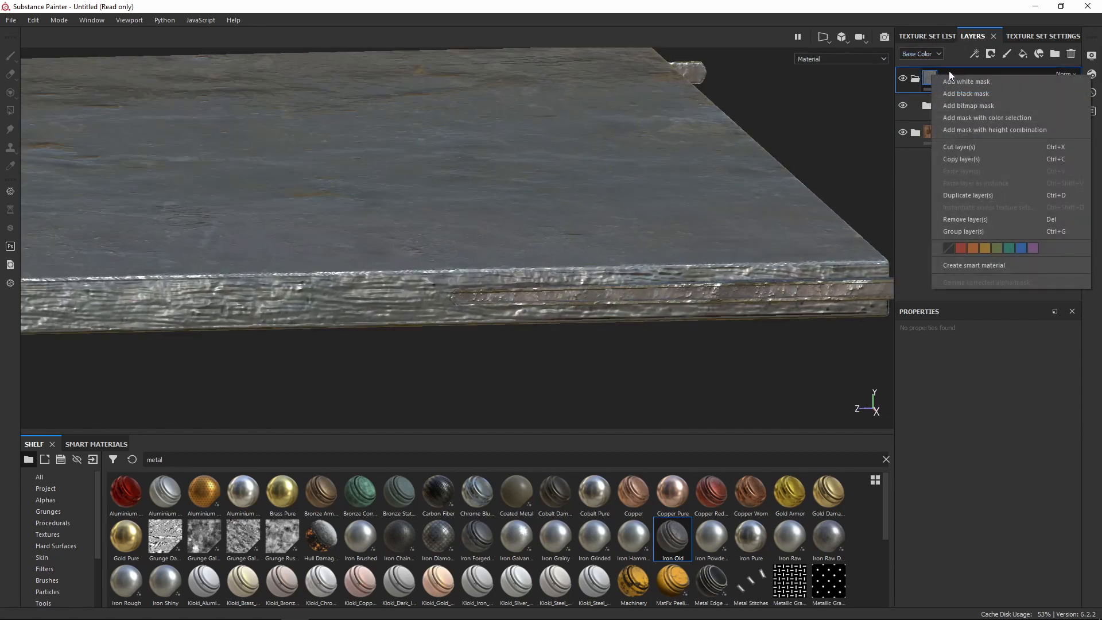
click(976, 95)
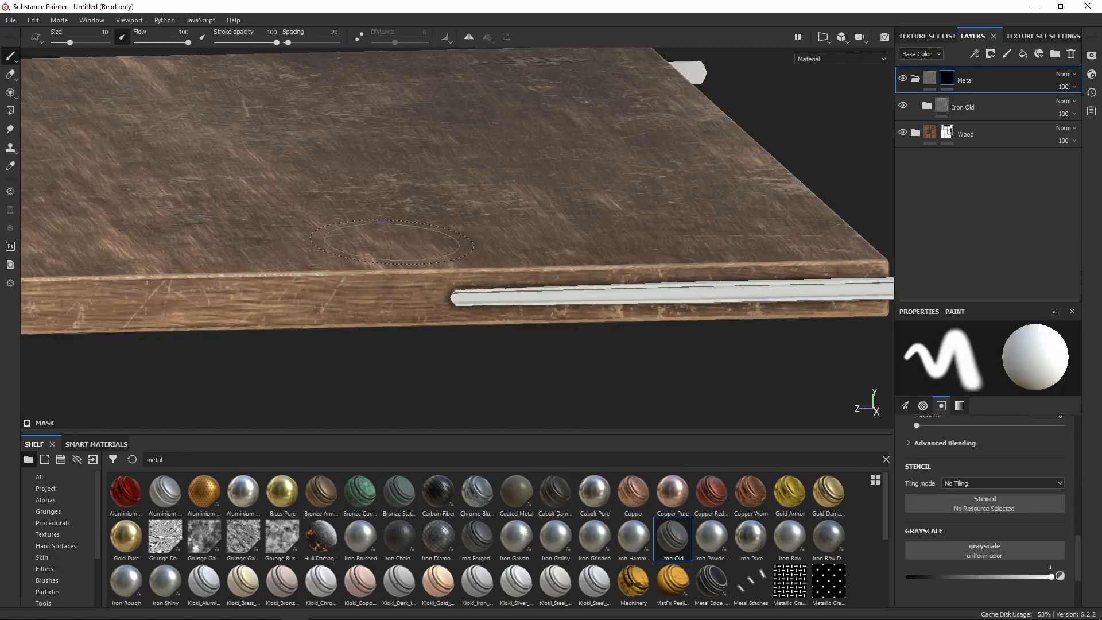
mouse_move(437, 214)
alt+mouse_down()
mouse_move(466, 200)
mouse_move(454, 200)
alt+mouse_up()
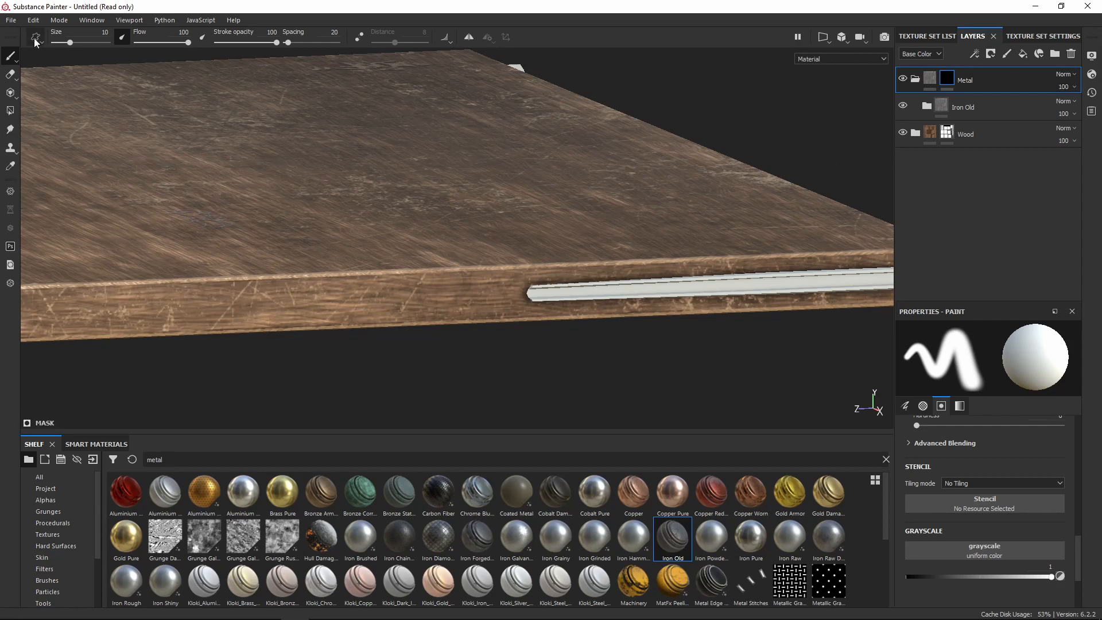
click(11, 112)
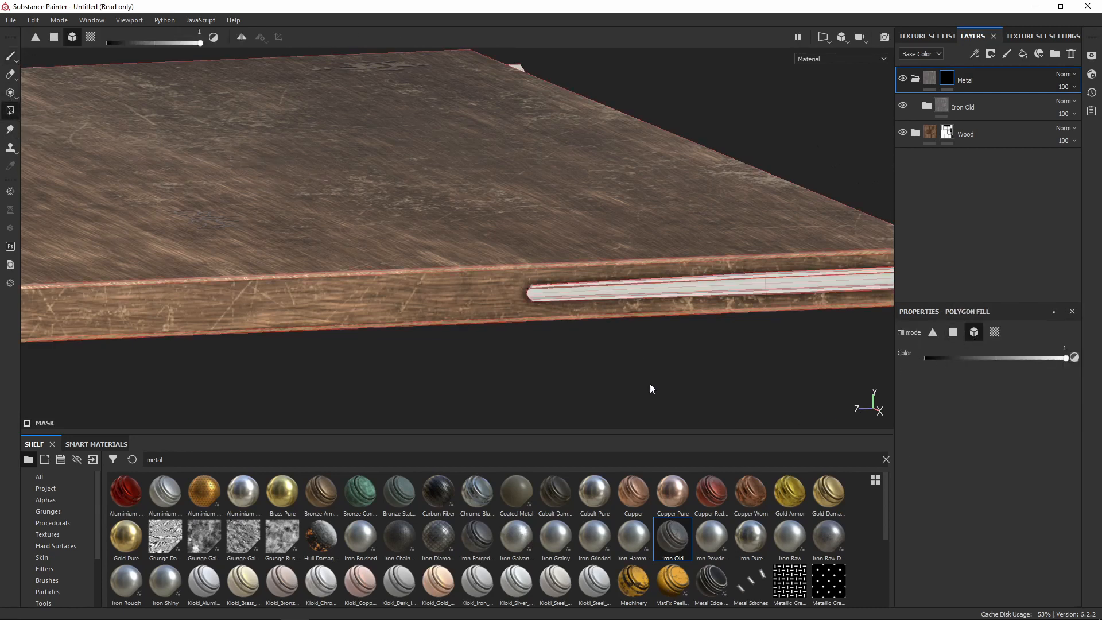
Fill both hinge rods into the Metal folder's black mask so each rod receives the Iron Old material
click(564, 291)
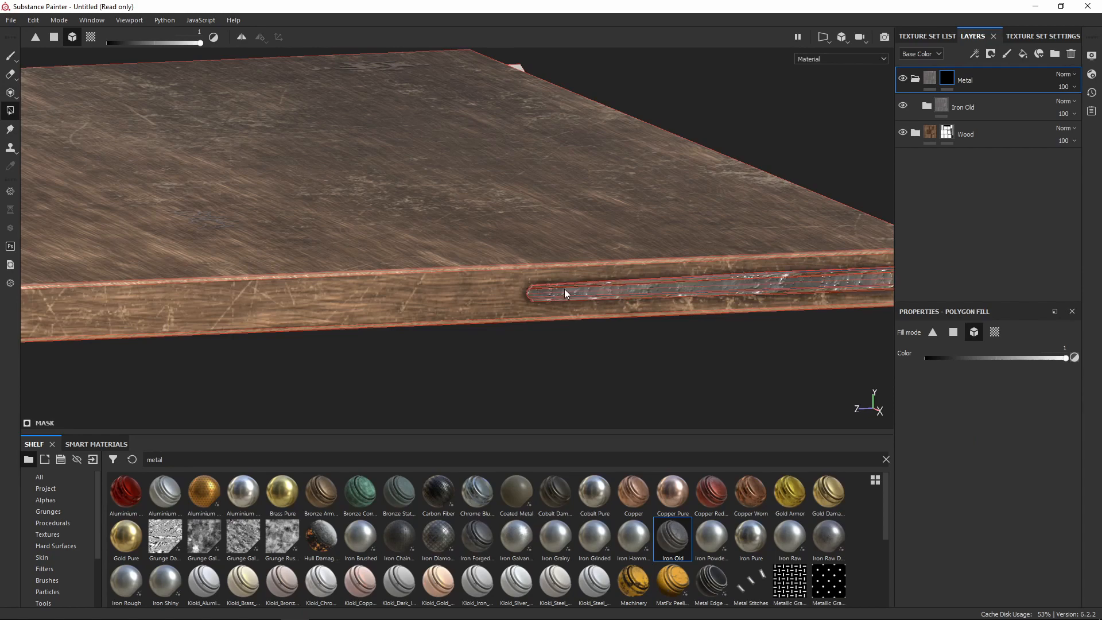
scroll(414, 133, down, 4)
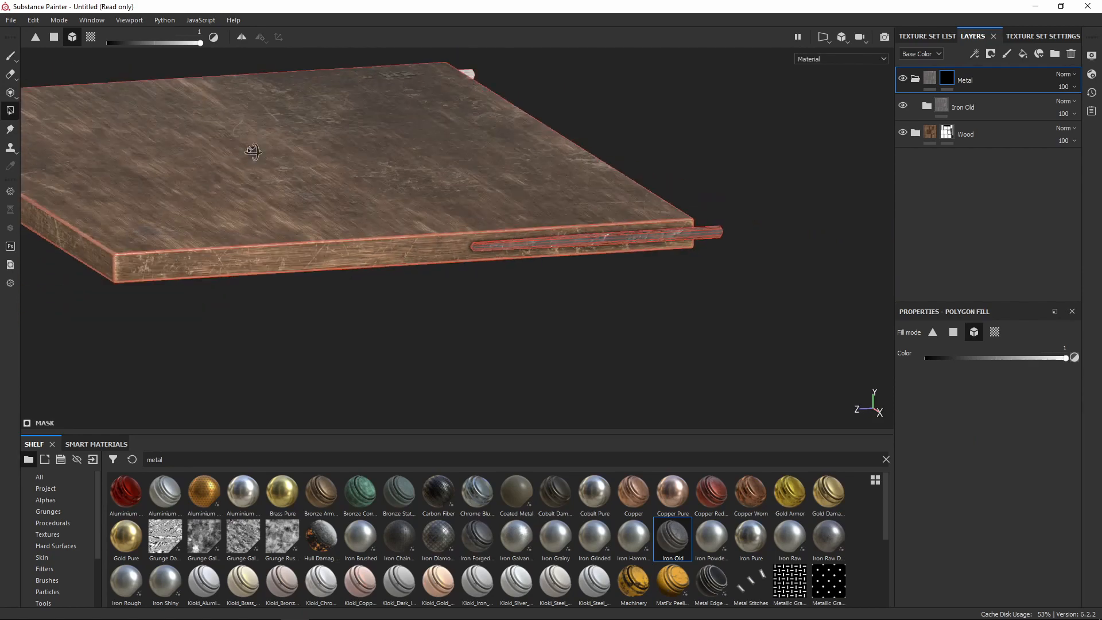
alt+drag(414, 133, 587, 152)
alt+middle_drag(209, 187, 556, 269)
alt+drag(477, 241, 612, 253)
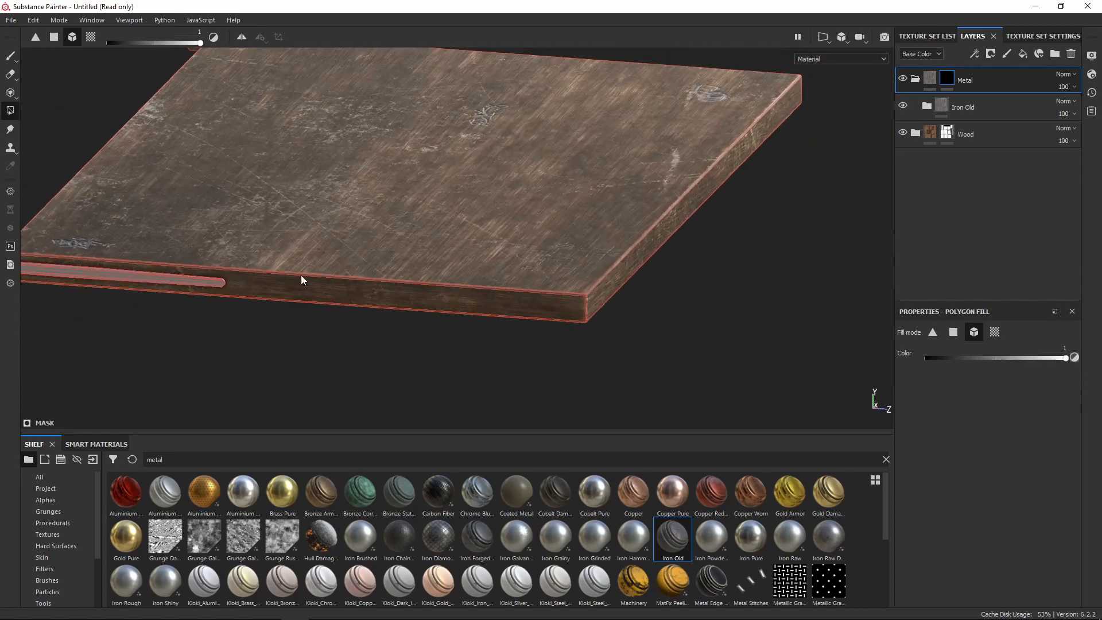
click(166, 281)
alt+drag(399, 217, 477, 253)
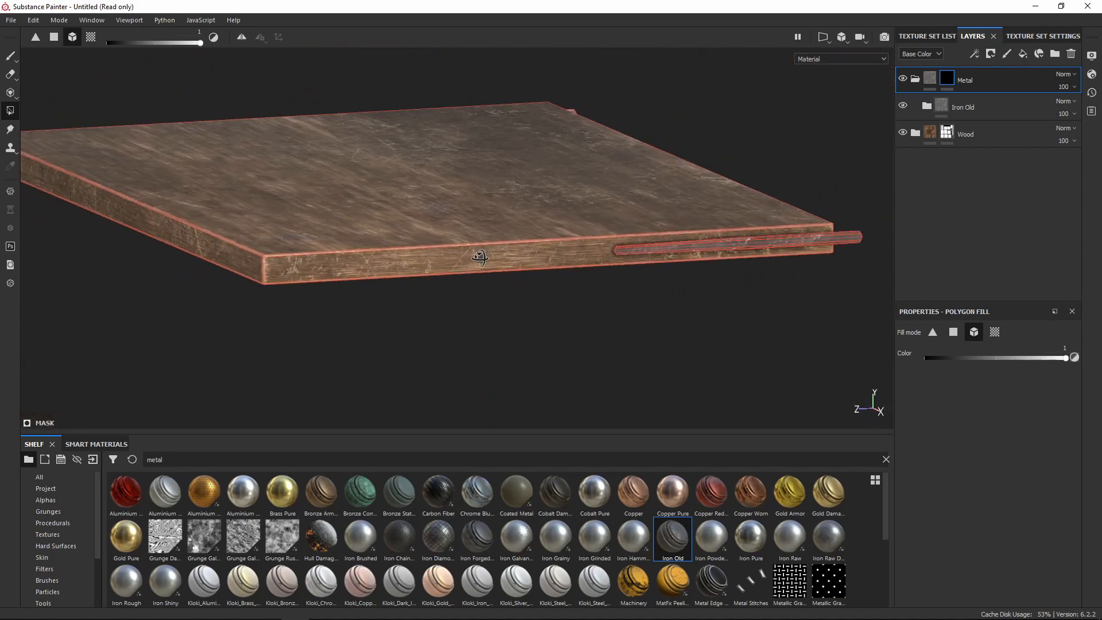
Collapse the Metal folder and examine the Iron Old material on the hinge rod from the side
click(915, 80)
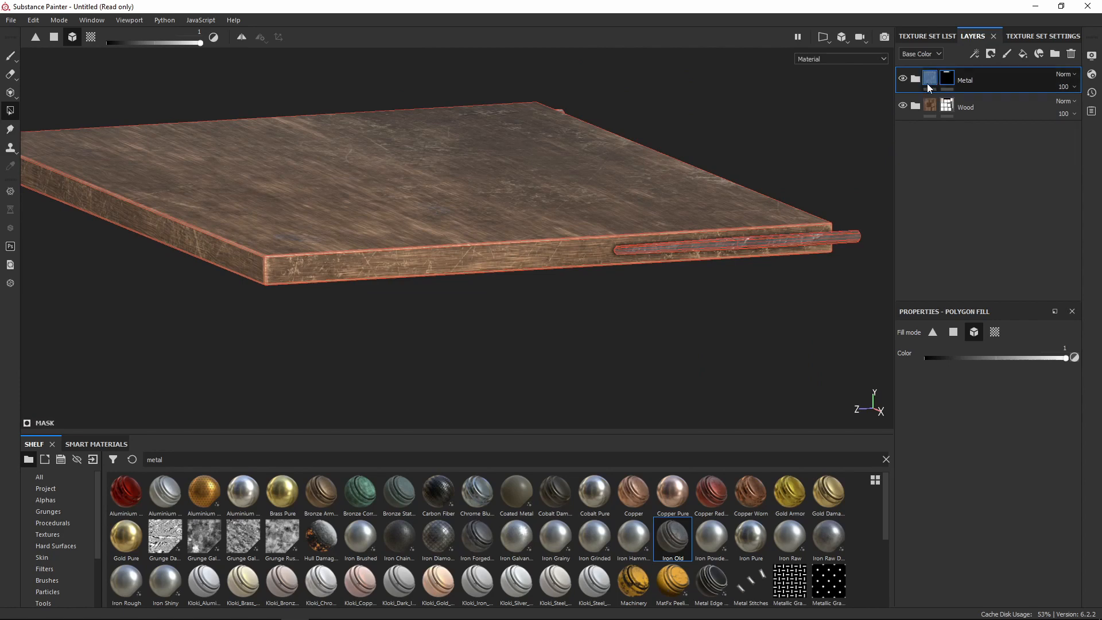
click(929, 80)
alt+middle_drag(712, 244, 522, 270)
scroll(522, 270, up, 6)
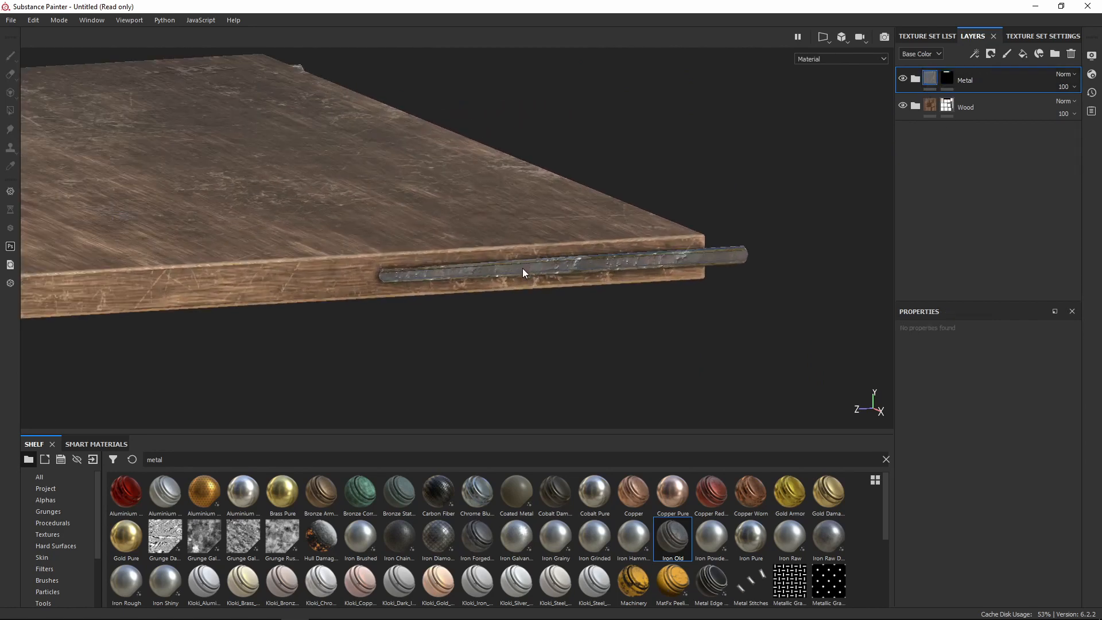
alt+drag(520, 271, 492, 286)
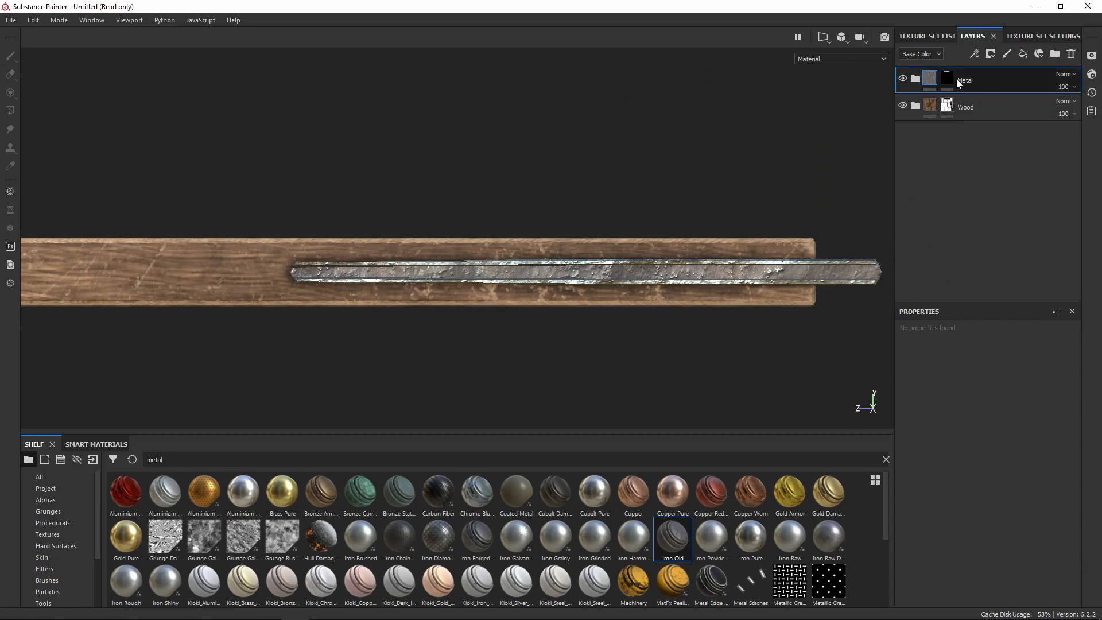
Add a paint layer and place it inside the Metal folder, directly above Iron Old
click(916, 79)
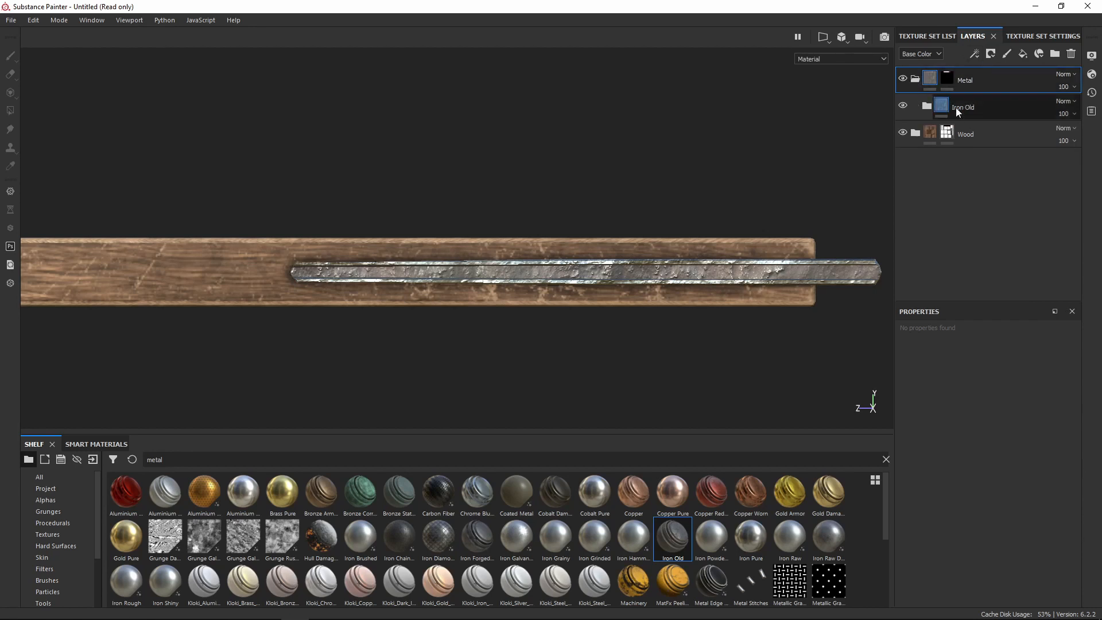
click(1007, 53)
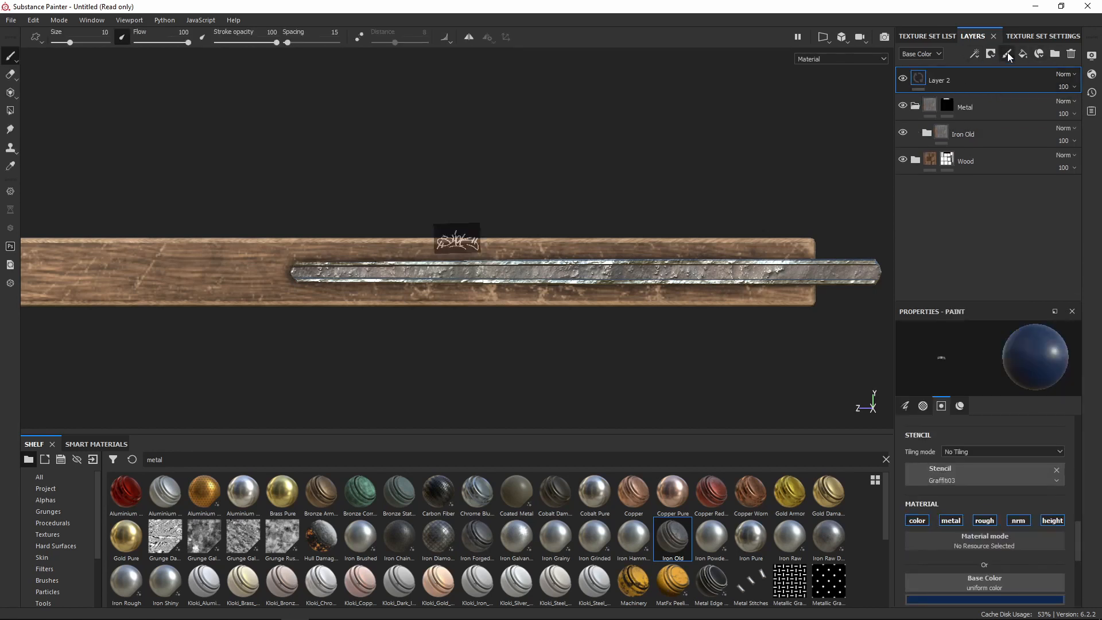
mouse_move(932, 71)
mouse_down()
mouse_move(976, 99)
mouse_move(954, 107)
mouse_up()
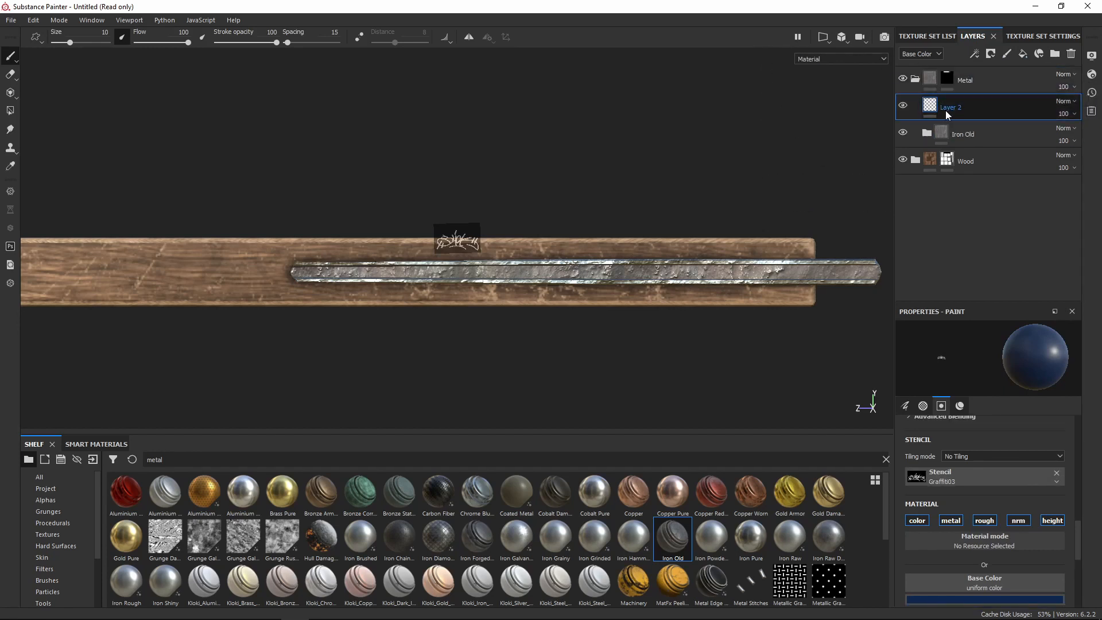
Turn off the color, metal and rough channels so the brush paints only normal and height
scroll(955, 518, down, 5)
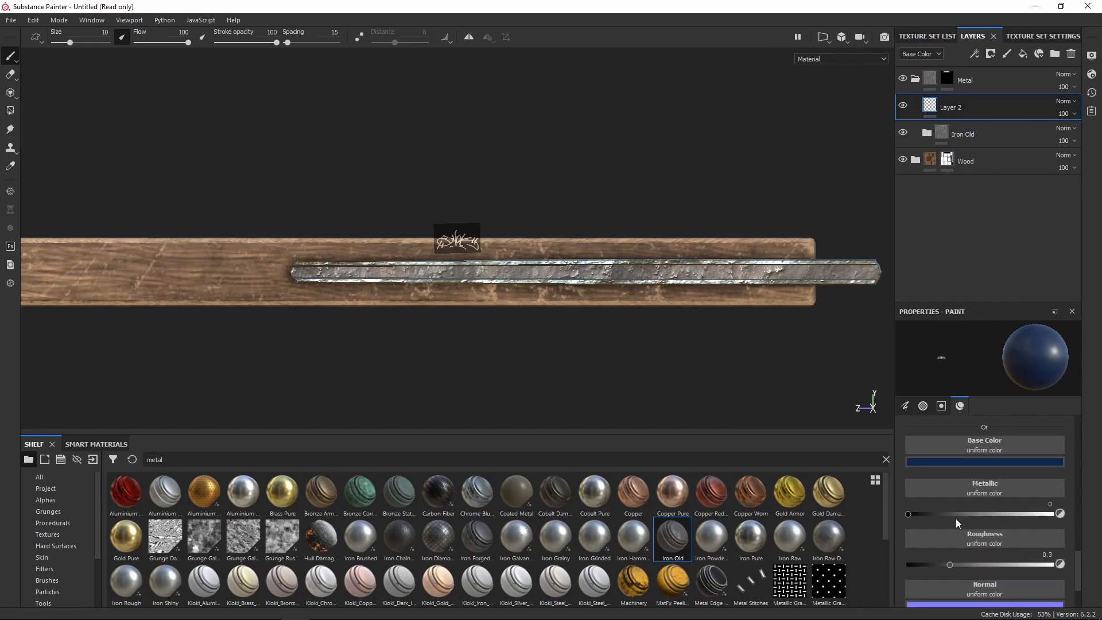
scroll(955, 522, up, 5)
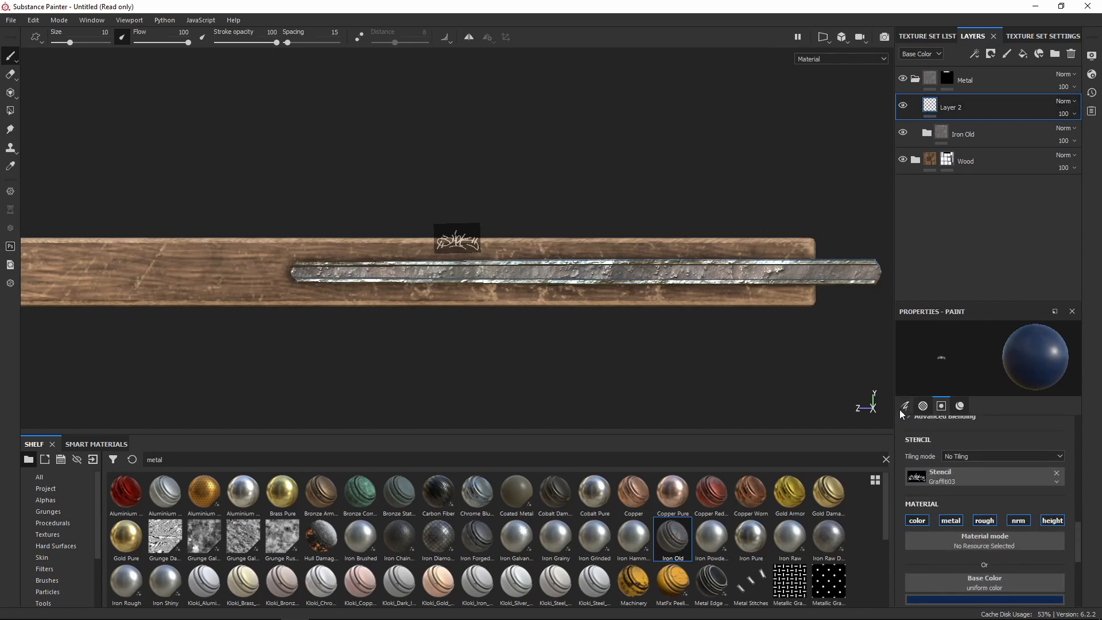
click(920, 521)
click(950, 521)
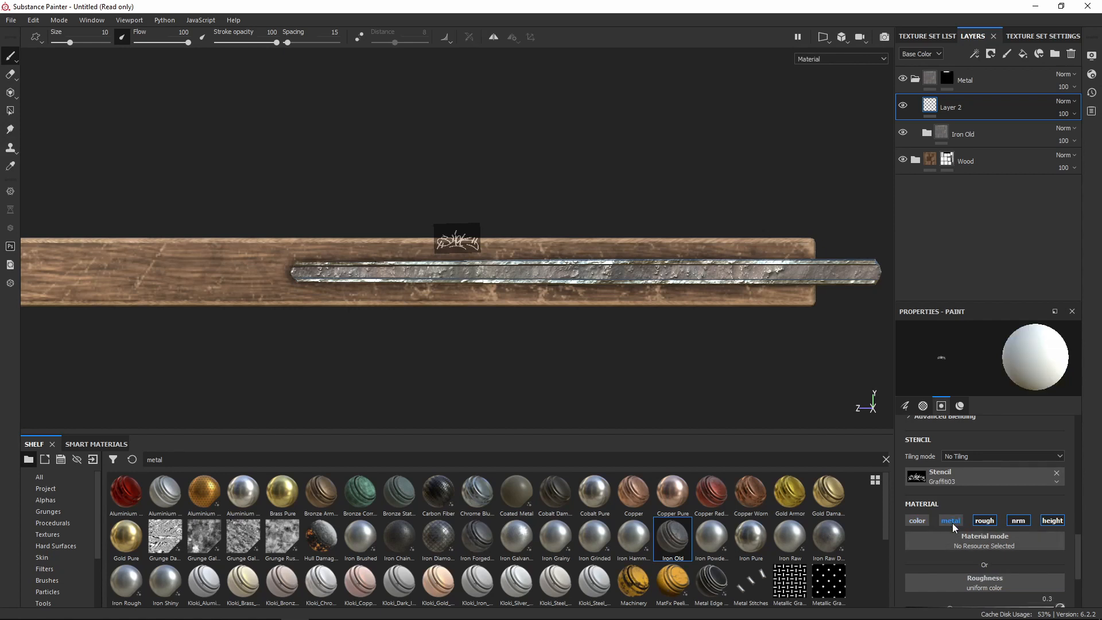
click(1019, 523)
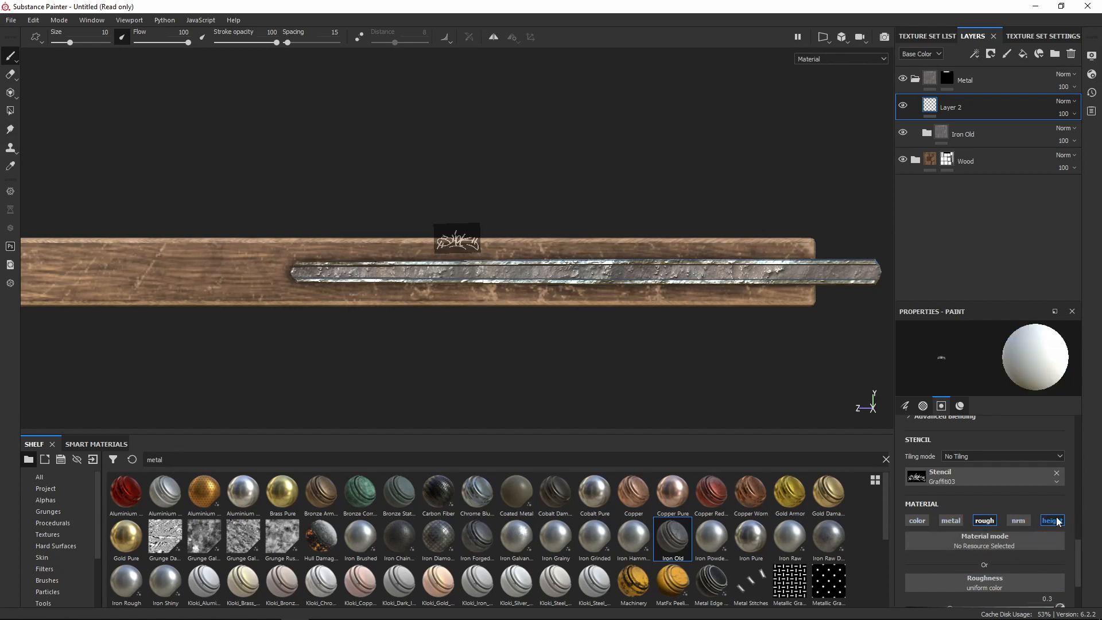
click(983, 521)
click(1018, 521)
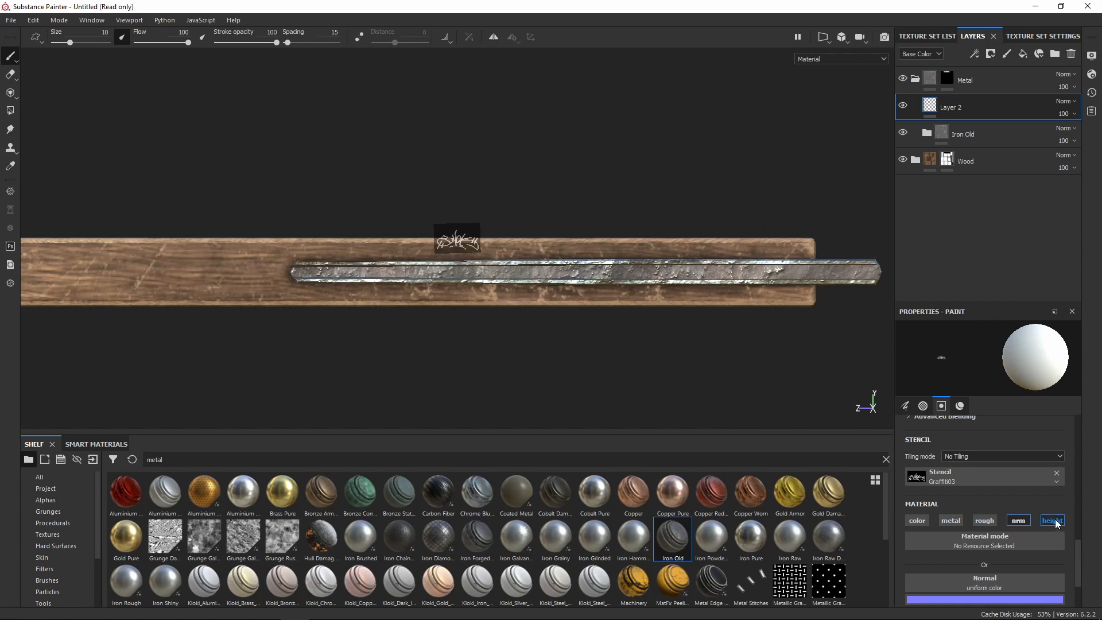
click(1050, 521)
Set the brush height to 0.5097 and remove the Graffiti03 stencil from the brush
scroll(960, 471, down, 3)
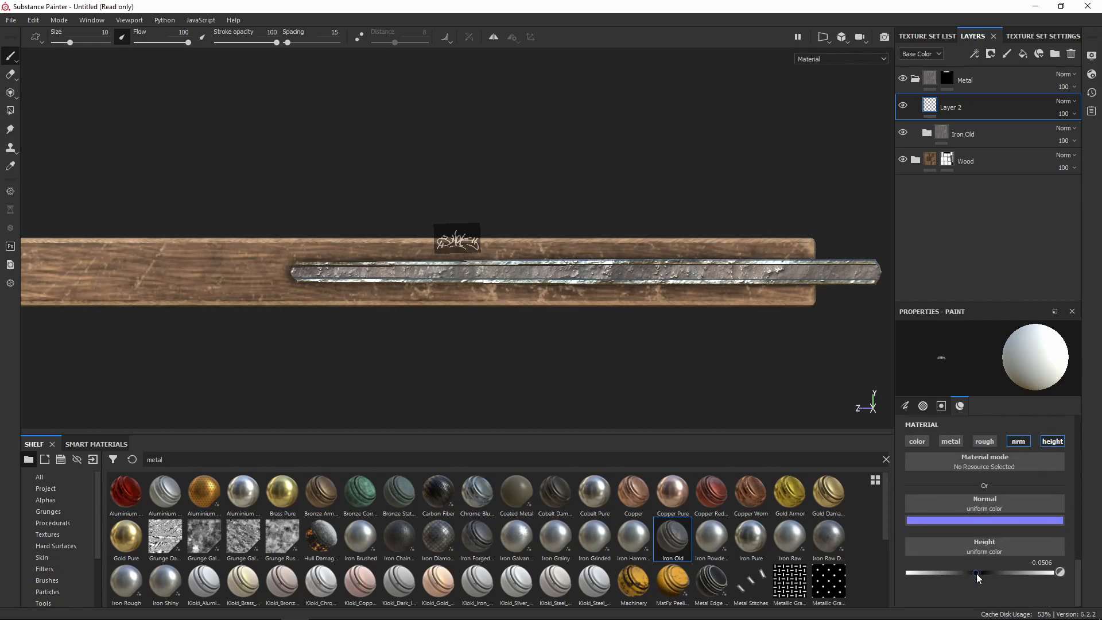
drag(986, 578, 994, 579)
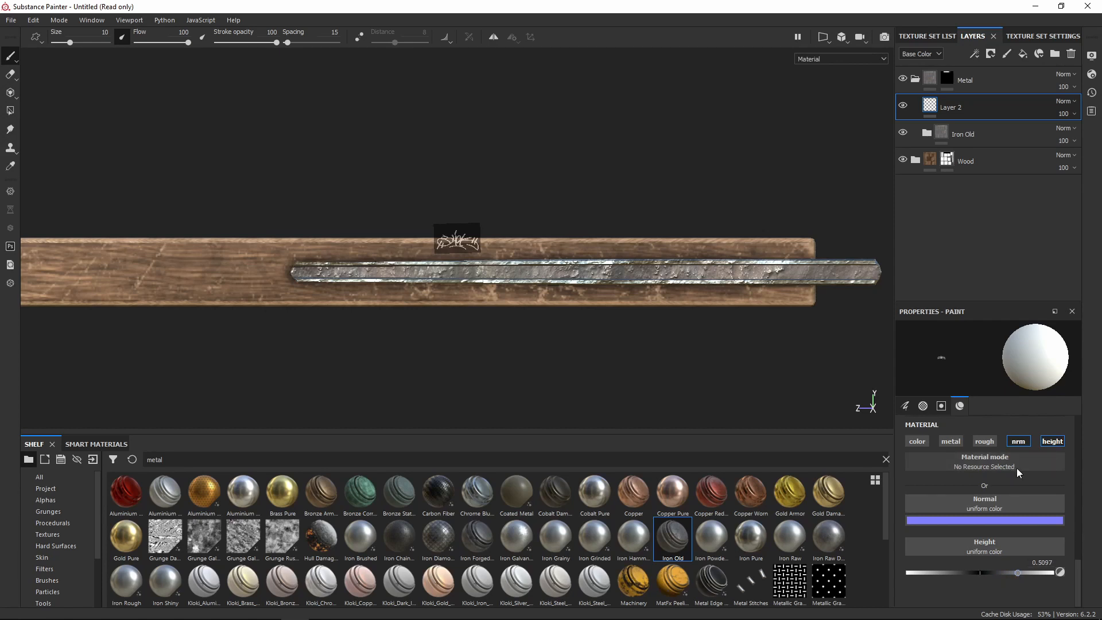
scroll(1017, 467, up, 3)
scroll(979, 417, up, 1)
scroll(970, 460, down, 1)
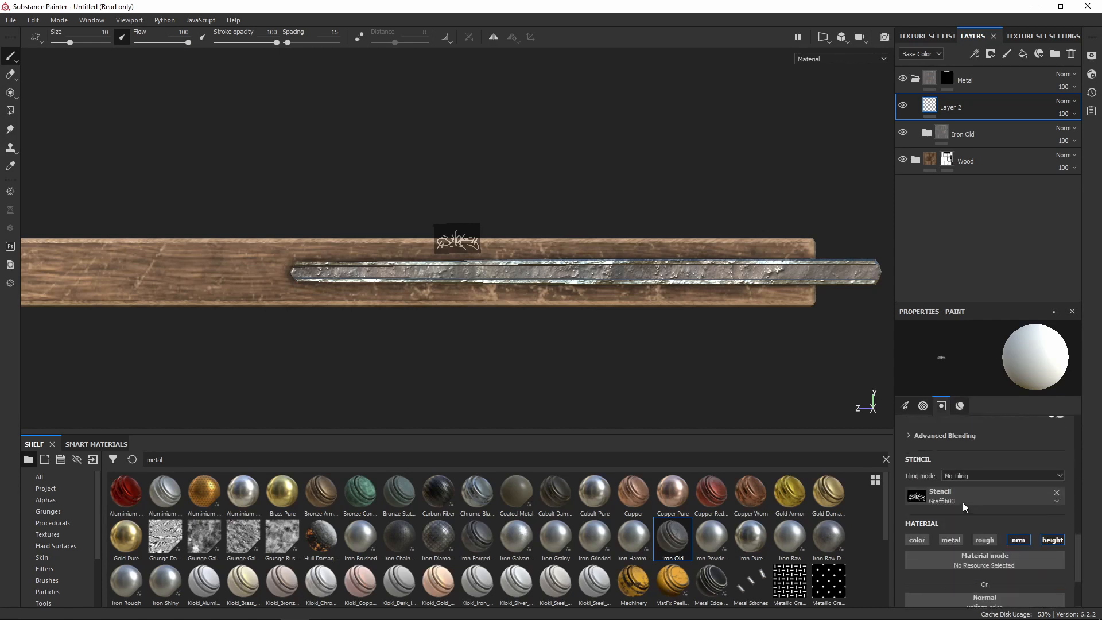
click(1059, 489)
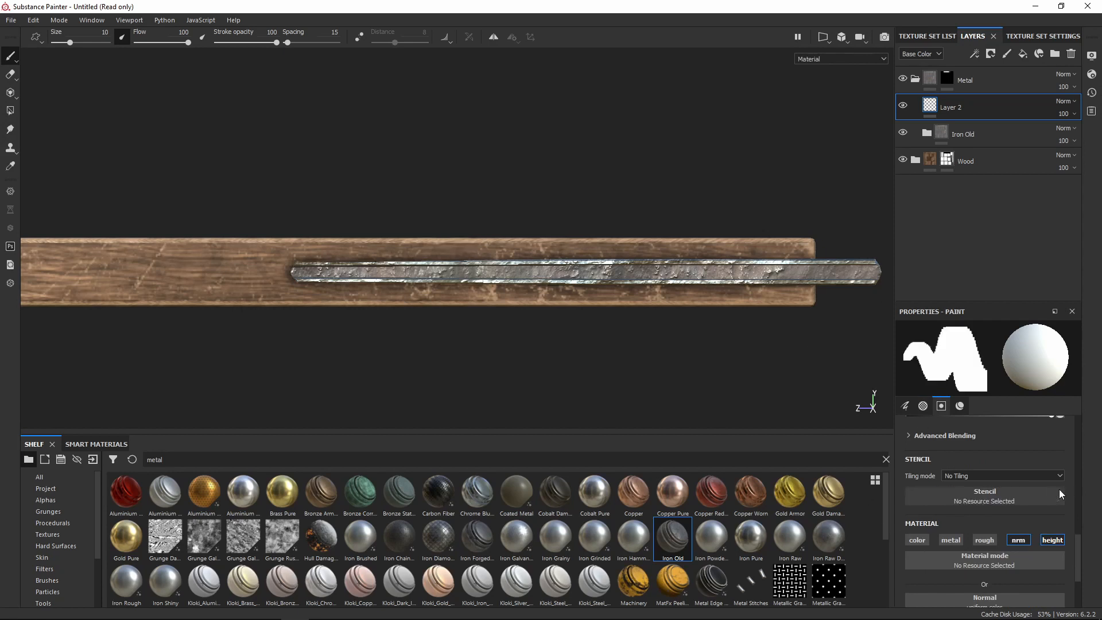
Search the shelf's alphas for "circle" and assign Circle Plus as the brush alpha
scroll(997, 525, up, 4)
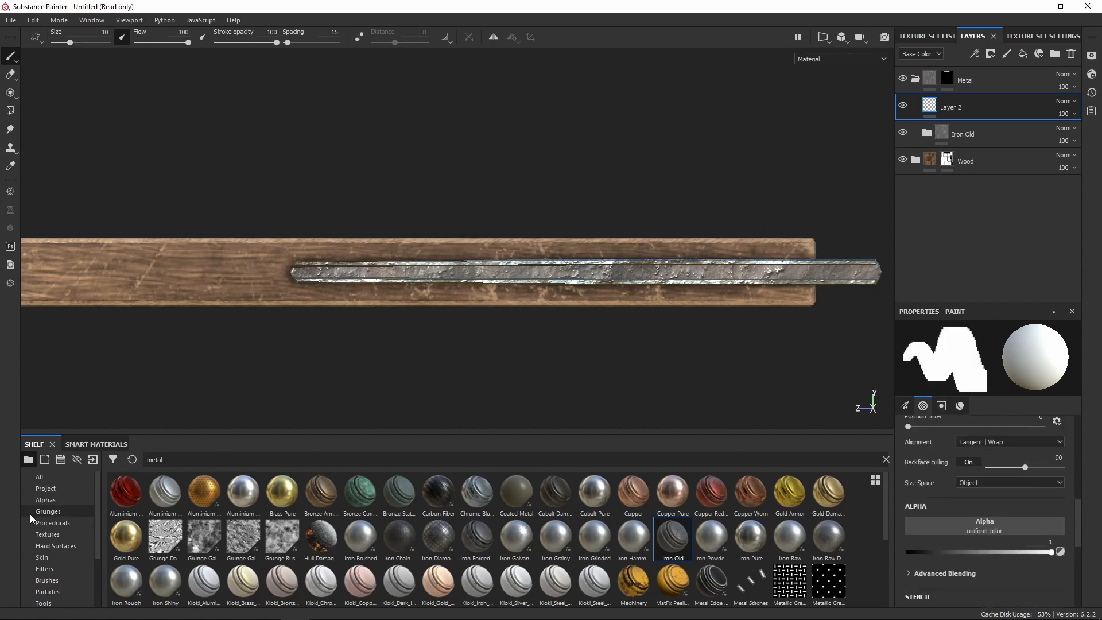
click(55, 501)
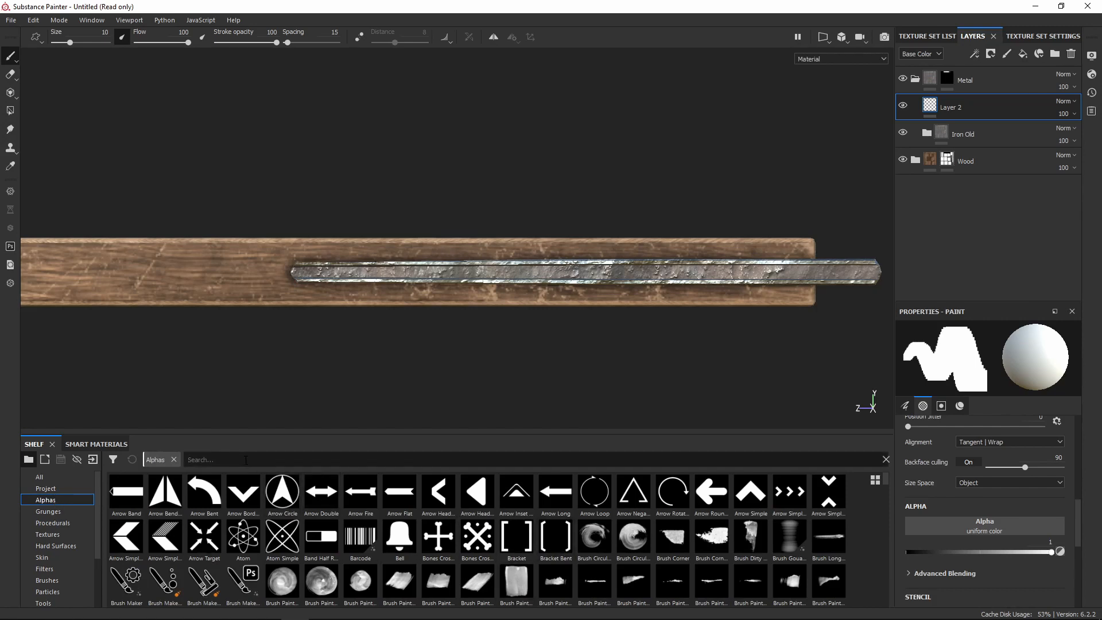
text(circle)
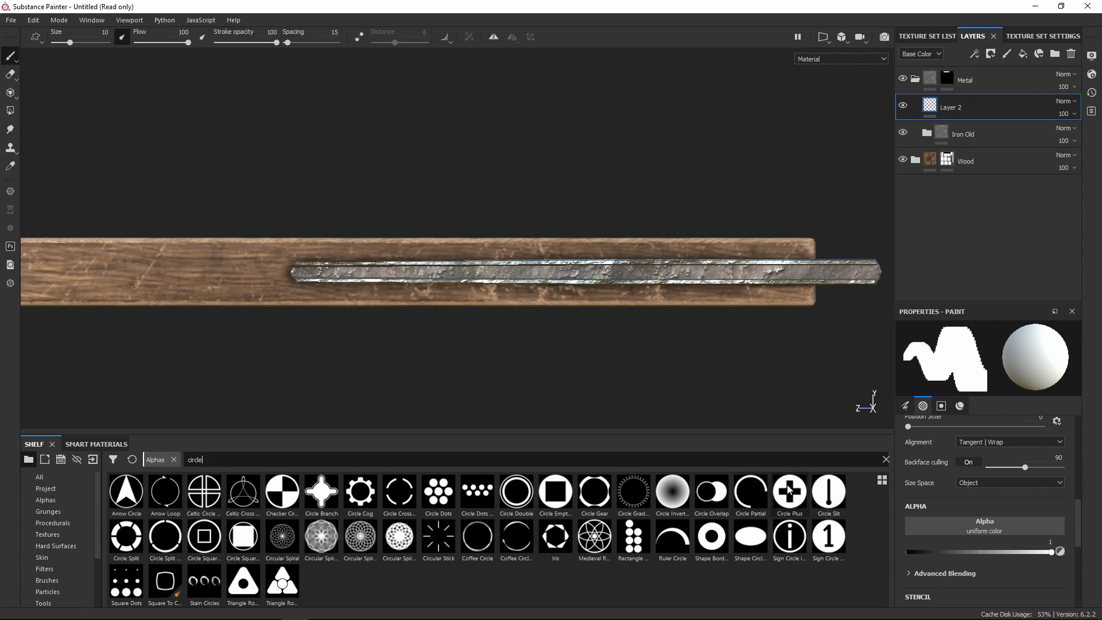
mouse_move(789, 492)
mouse_down()
mouse_move(812, 477)
mouse_move(977, 526)
mouse_up()
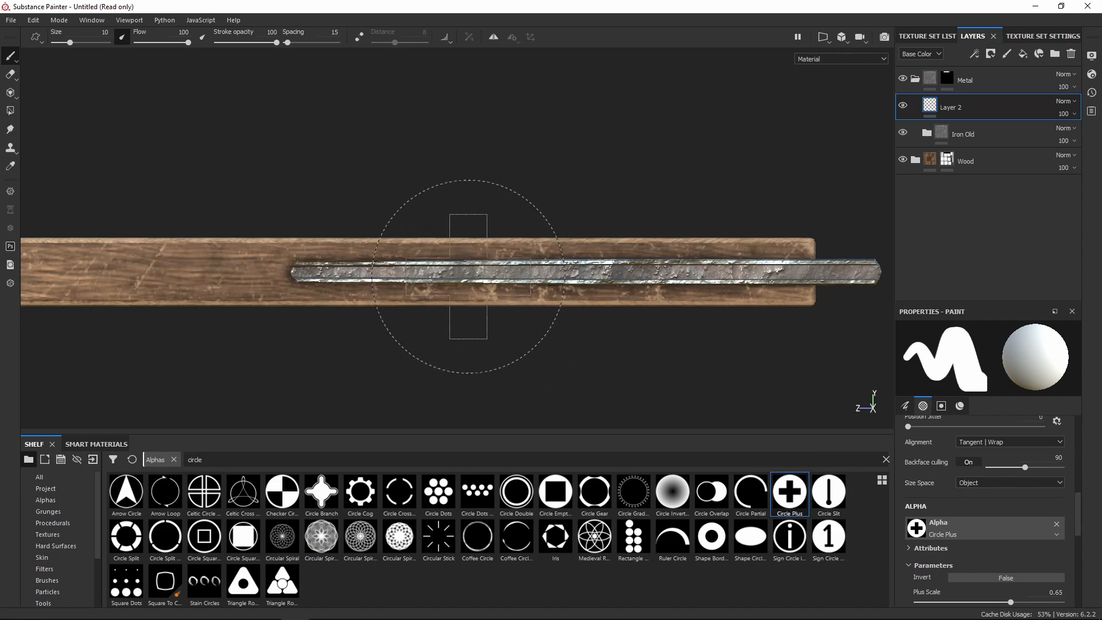
Reduce the brush size to 0.58 and switch the viewport to an orthographic view facing the rod's side
alt+drag(502, 264, 473, 269)
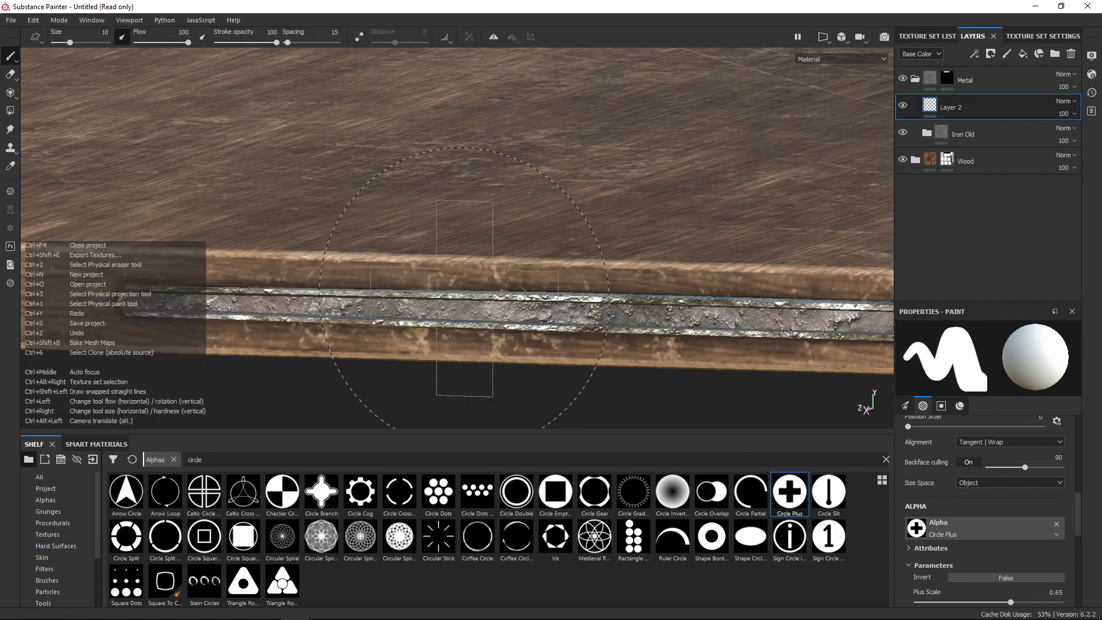
ctrl+right_drag(464, 299, 427, 299)
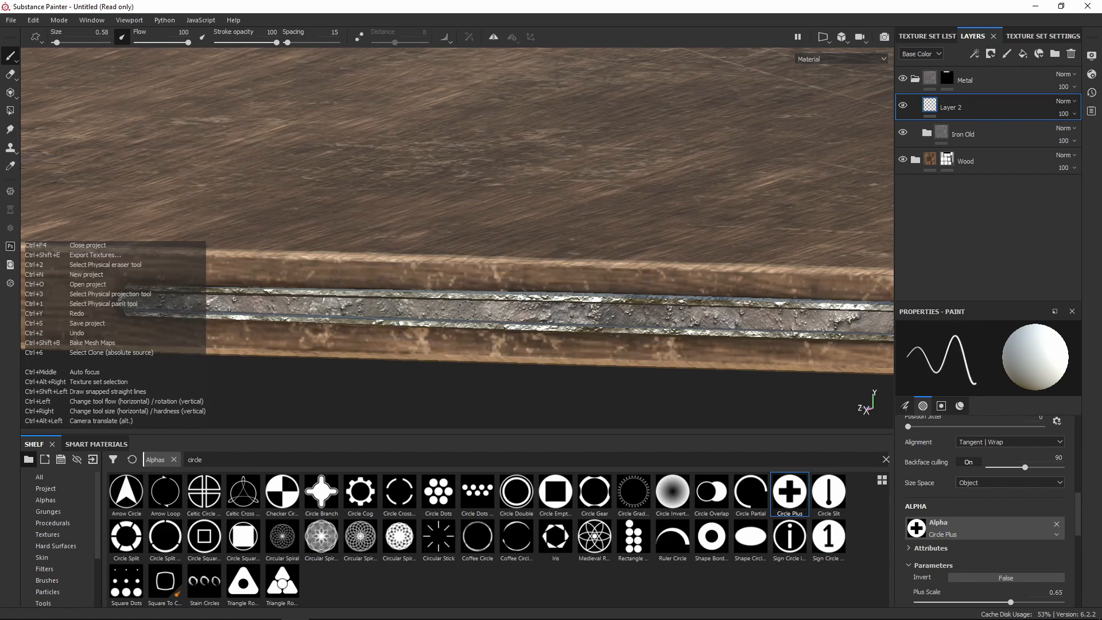
key(alt)
alt+shift+drag(439, 264, 501, 256)
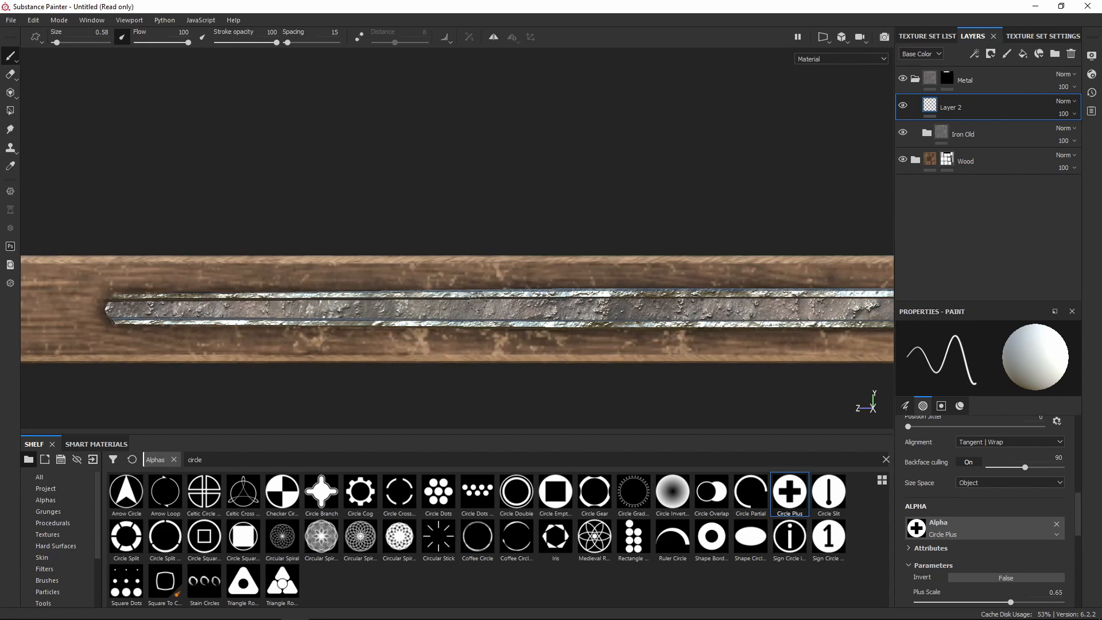
click(842, 36)
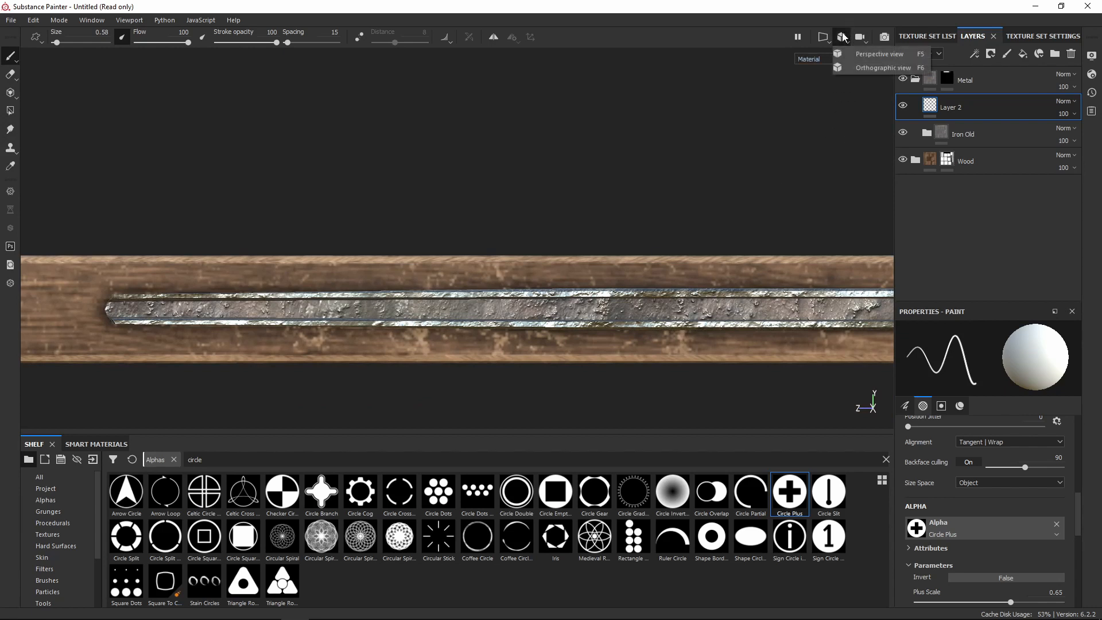
click(865, 68)
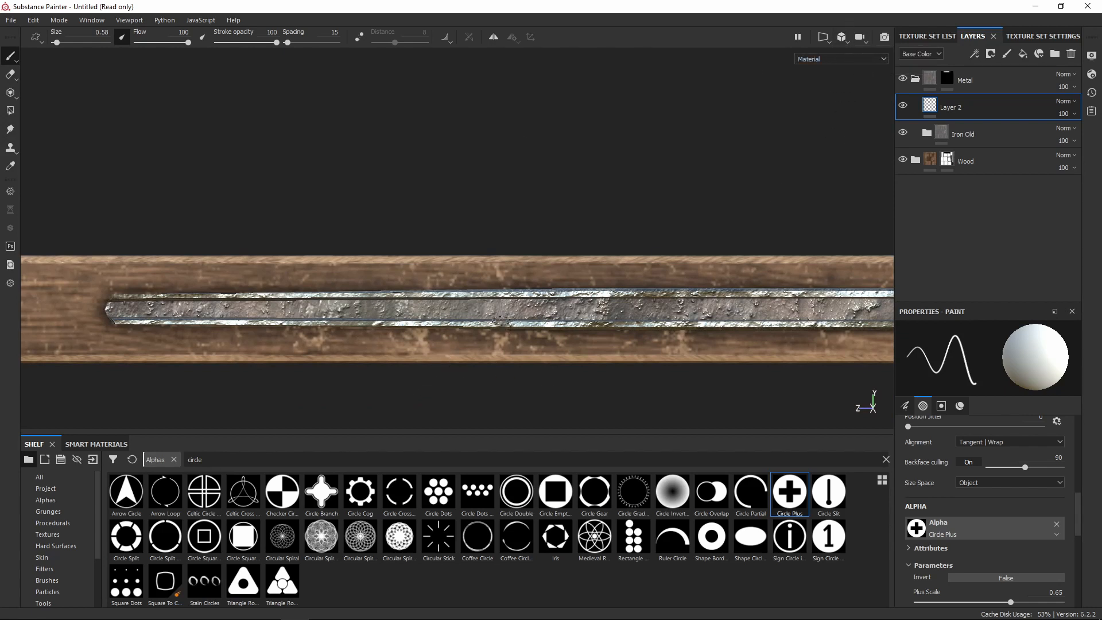
Stamp Circle Plus screw heads on the rod at its inner tip, its middle, the desk corner and the overhanging end
click(476, 309)
scroll(567, 354, down, 4)
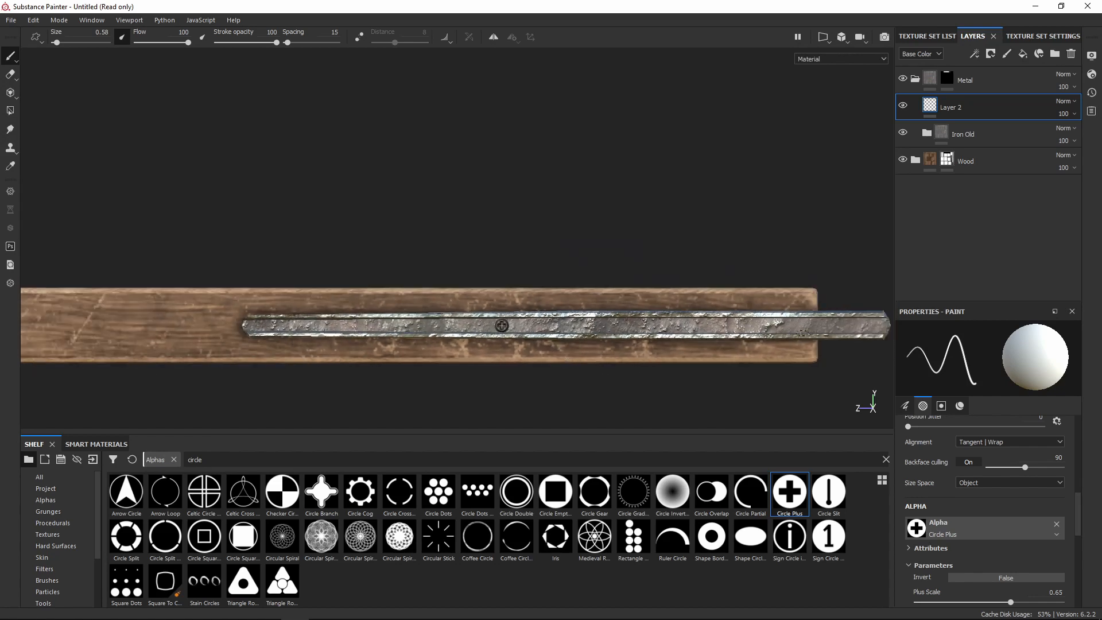
click(850, 326)
click(795, 326)
Erase the rod's middle screw head and stamp a replacement farther toward the overhanging end
click(12, 76)
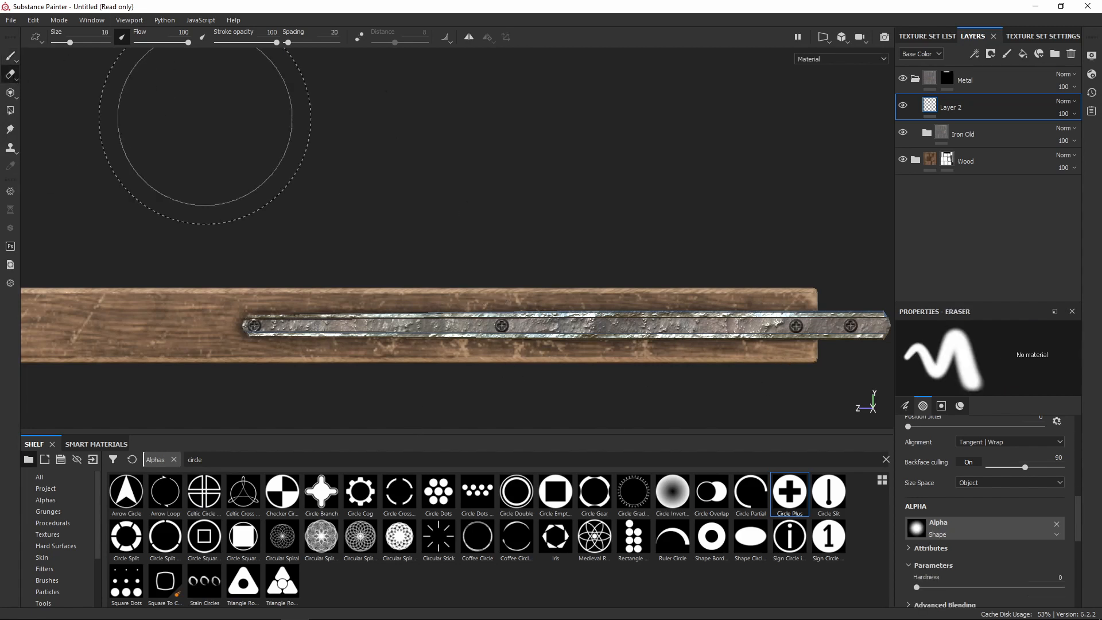
click(499, 324)
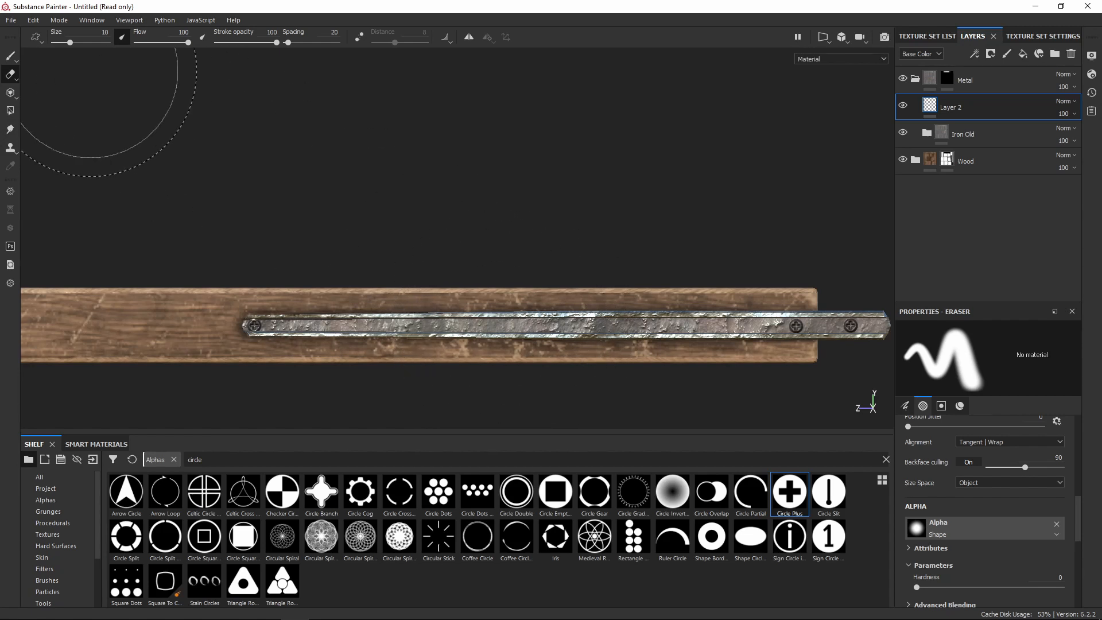
click(11, 55)
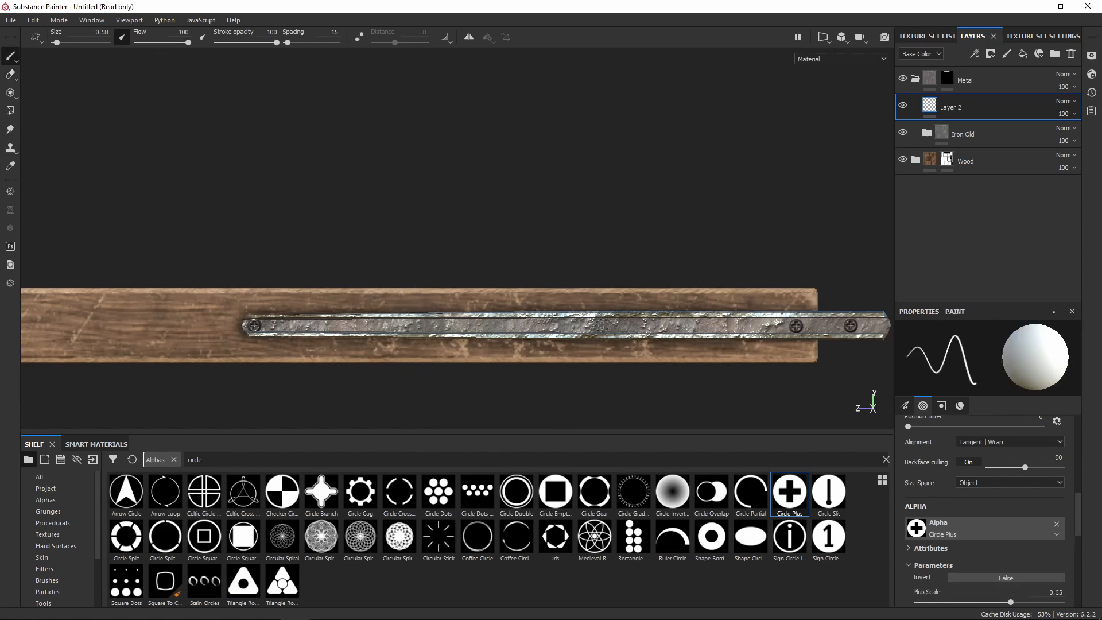
click(613, 326)
Stamp Circle Plus screw heads on the opposite side's rod at its overhanging end, the desk corner and its inner tip
alt+drag(719, 244, 360, 300)
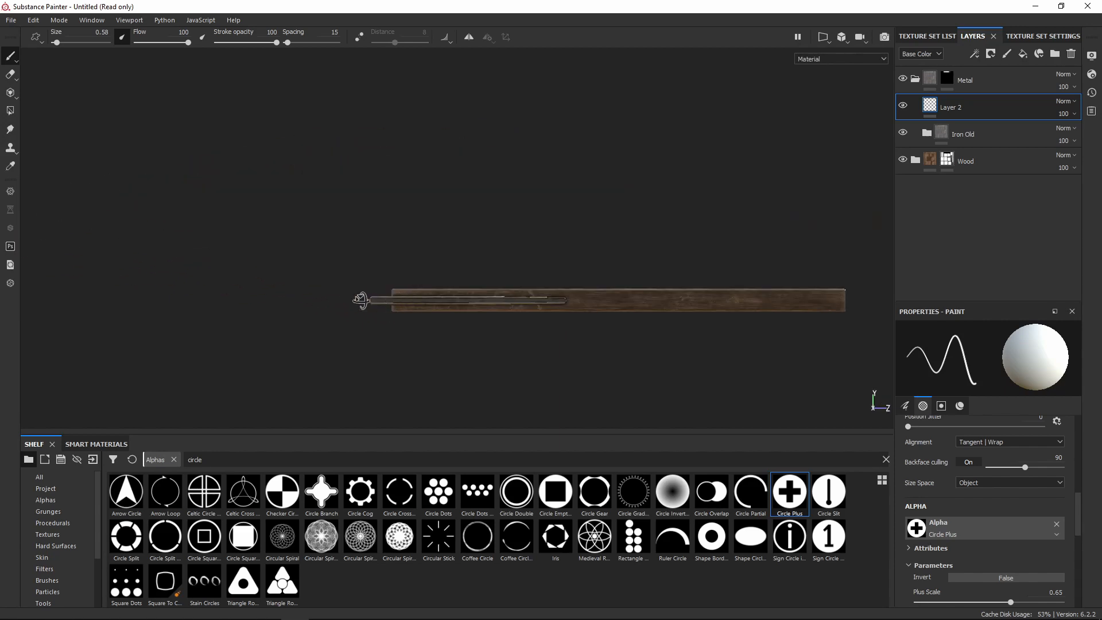
scroll(365, 320, up, 5)
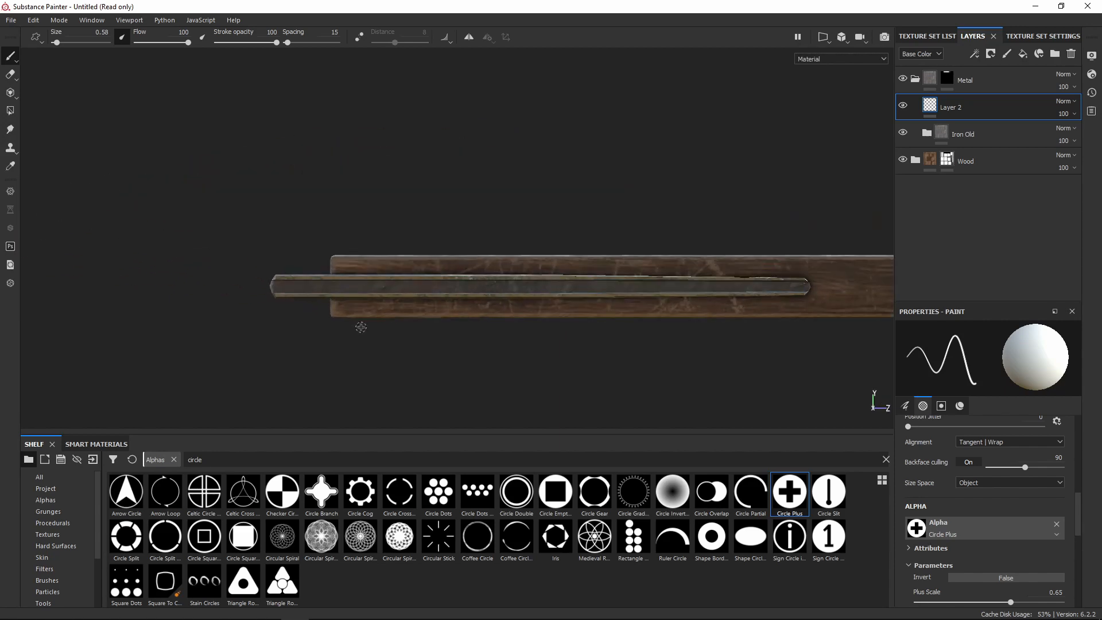
click(285, 279)
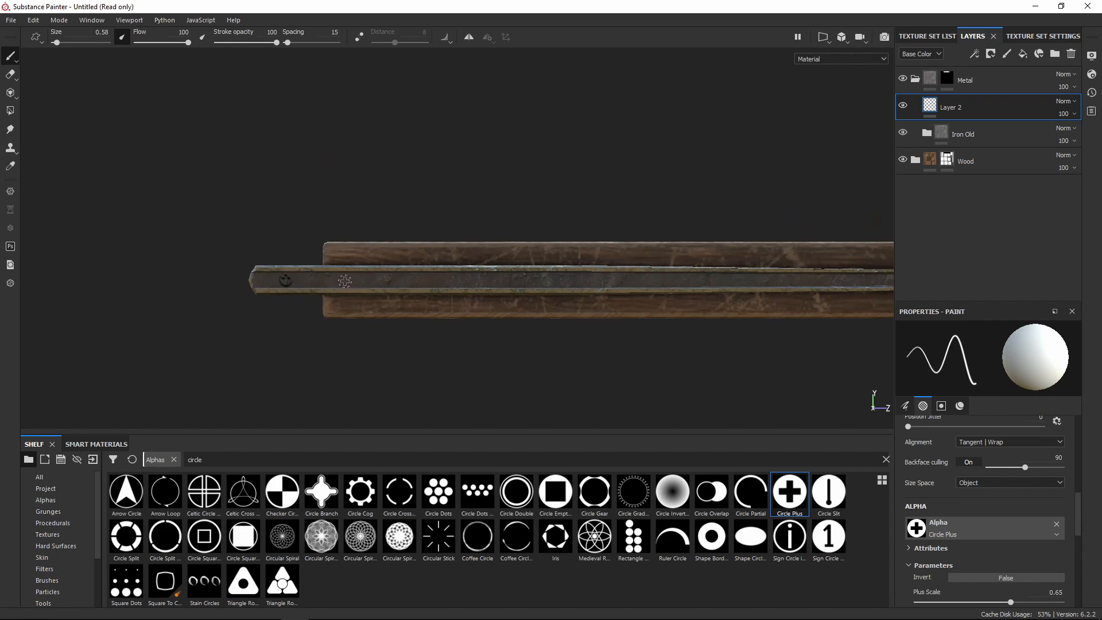
alt+middle_drag(753, 344, 637, 343)
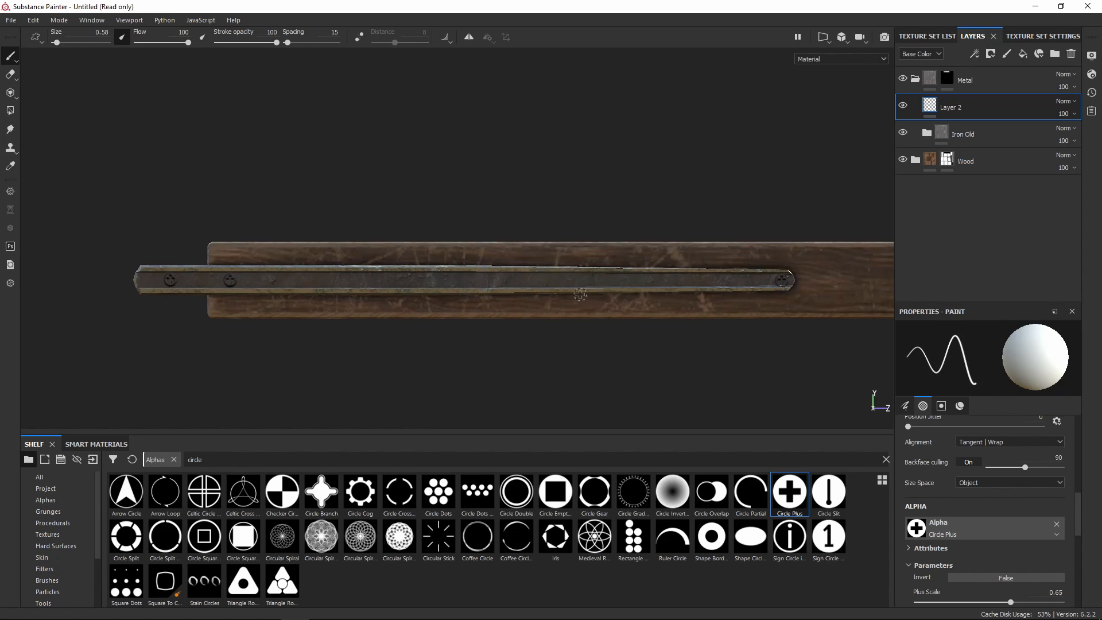
click(423, 280)
alt+drag(596, 266, 579, 236)
scroll(628, 269, down, 5)
alt+drag(627, 269, 666, 299)
scroll(666, 299, down, 8)
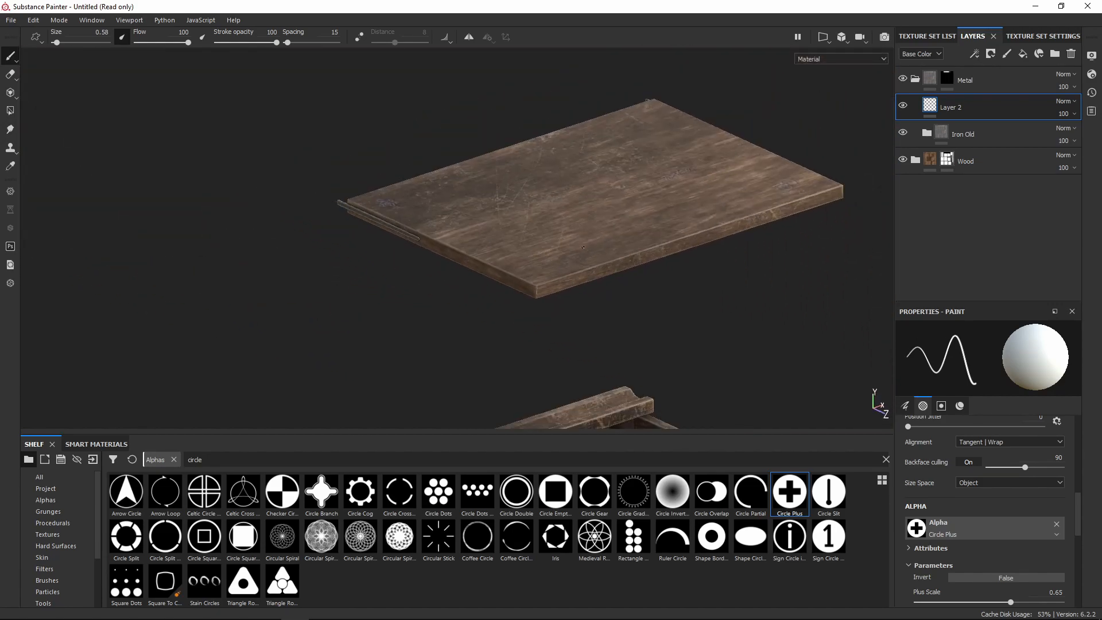
alt+drag(696, 271, 628, 268)
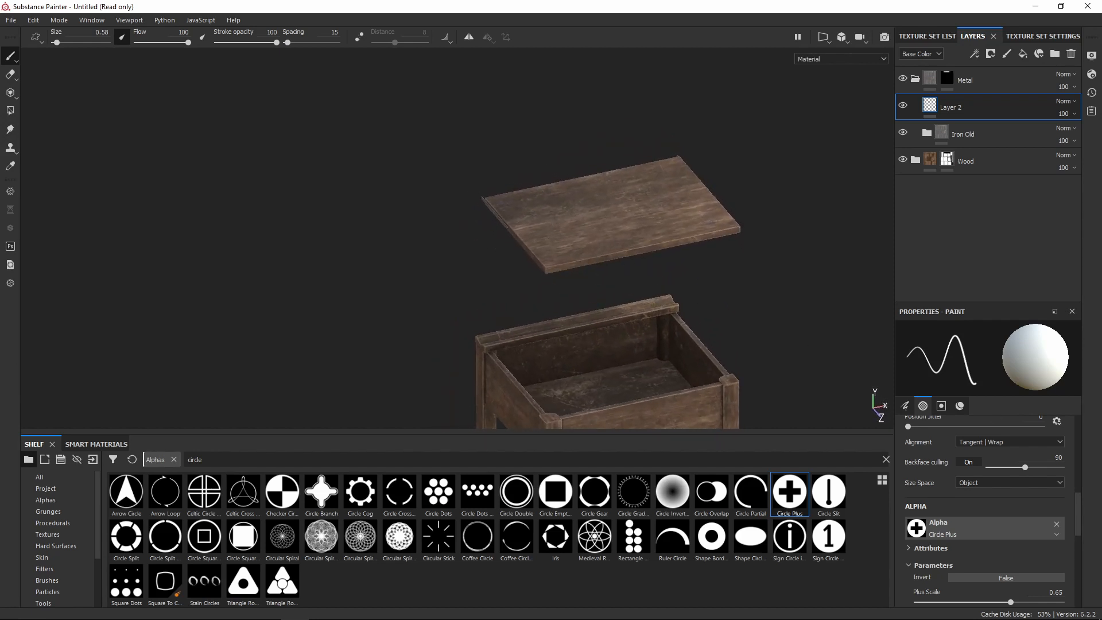
Open the texture export settings and set the output directory to E:/Belidos3D Files/B3D Videos/Abandoned School/Desks/Textures
click(34, 19)
mouse_move(10, 20)
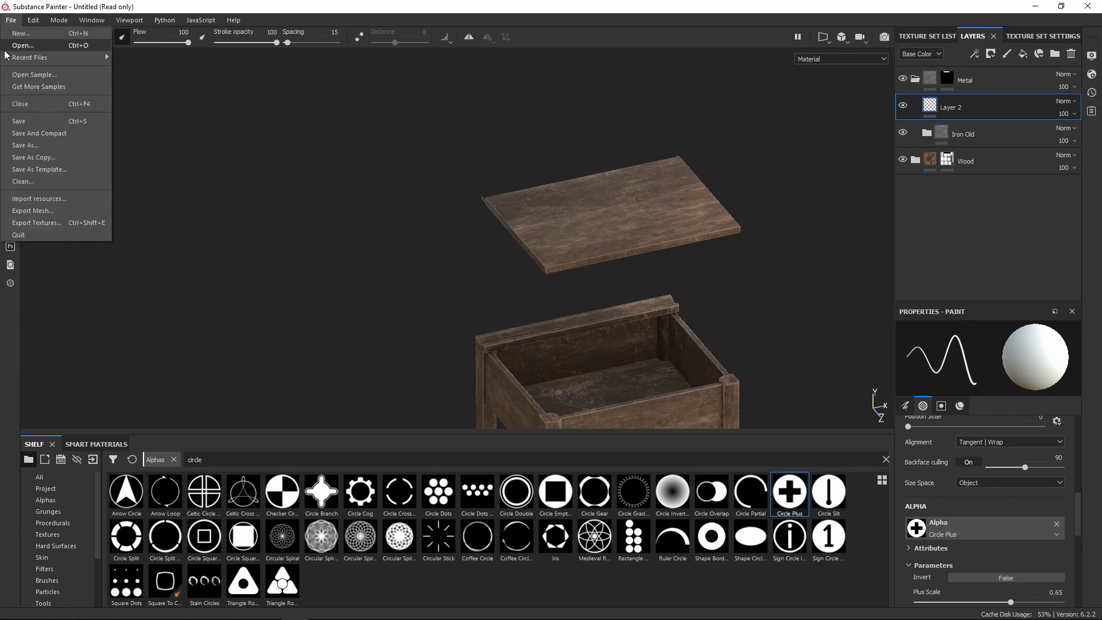
click(56, 226)
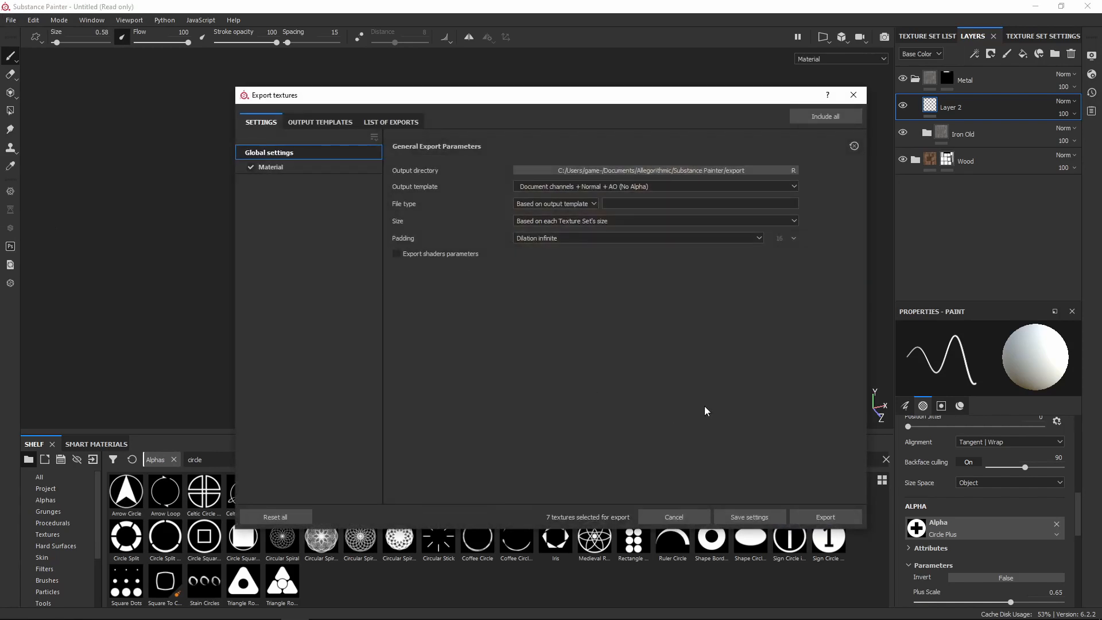
click(642, 170)
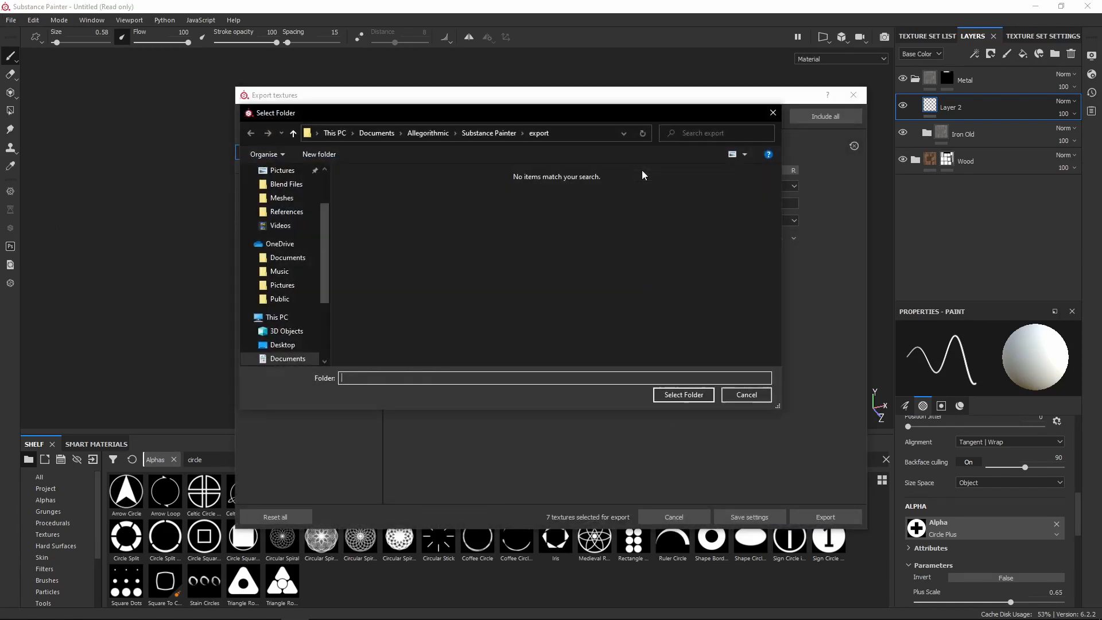
scroll(271, 266, down, 3)
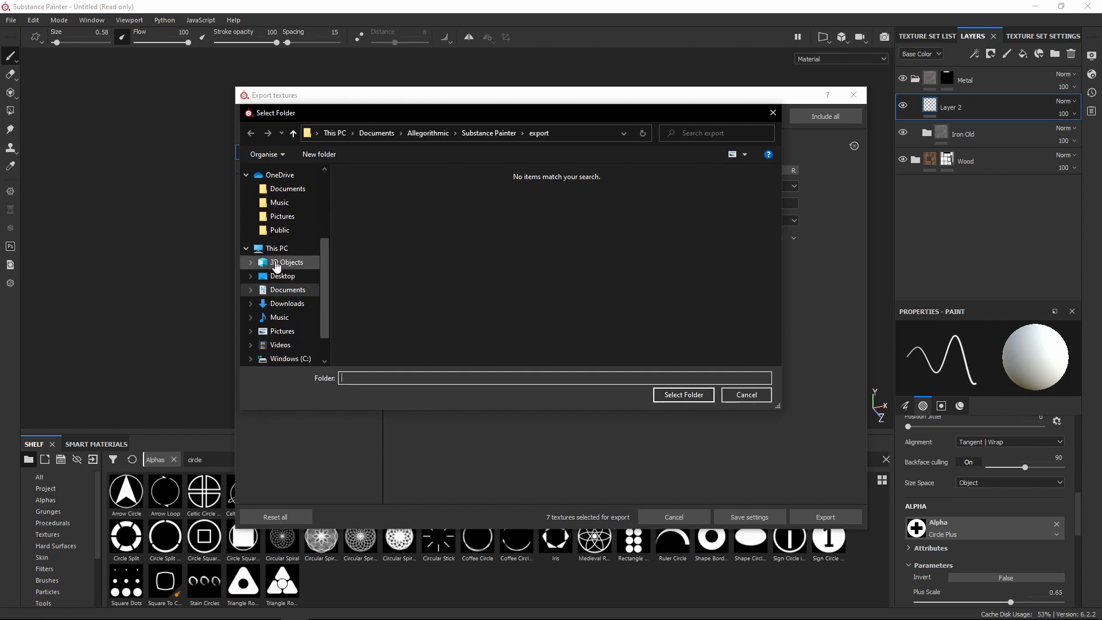
click(281, 326)
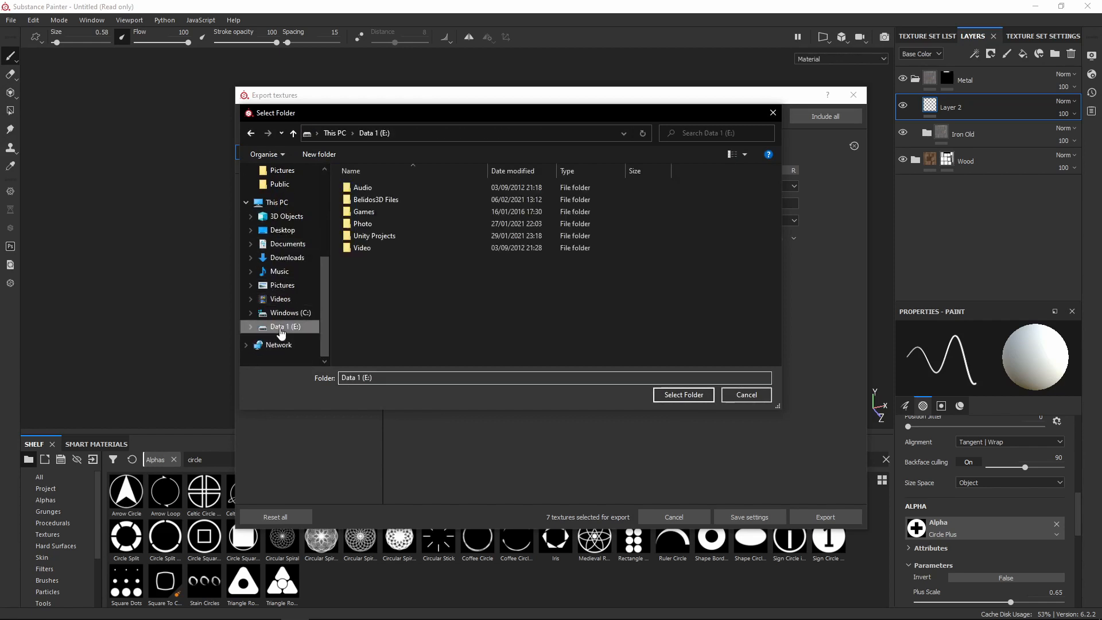
click(377, 200)
double_click(388, 201)
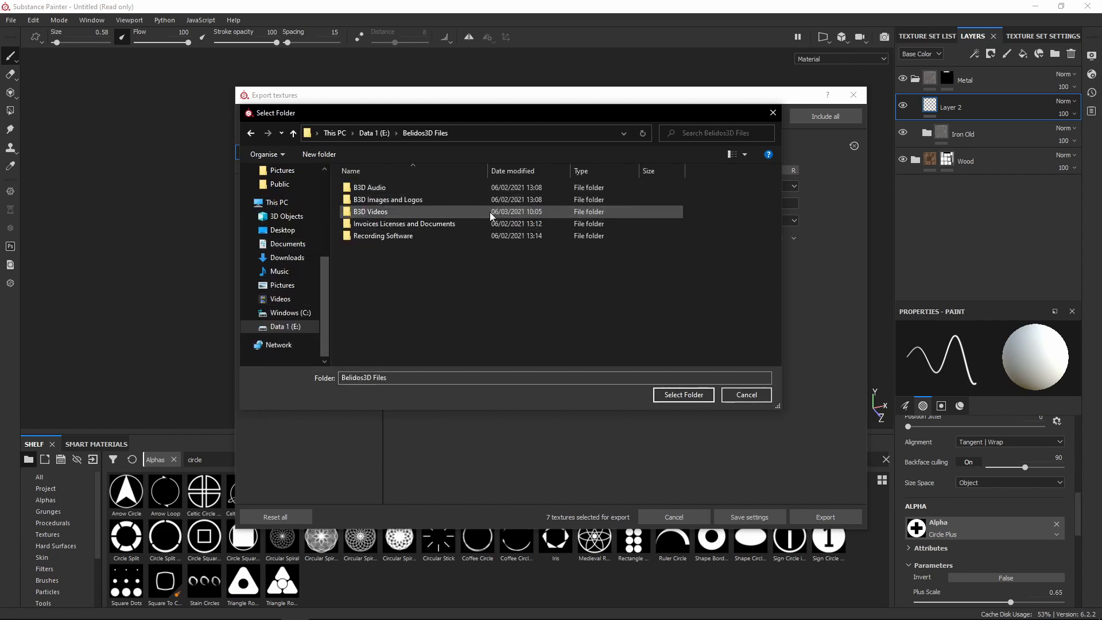
double_click(381, 211)
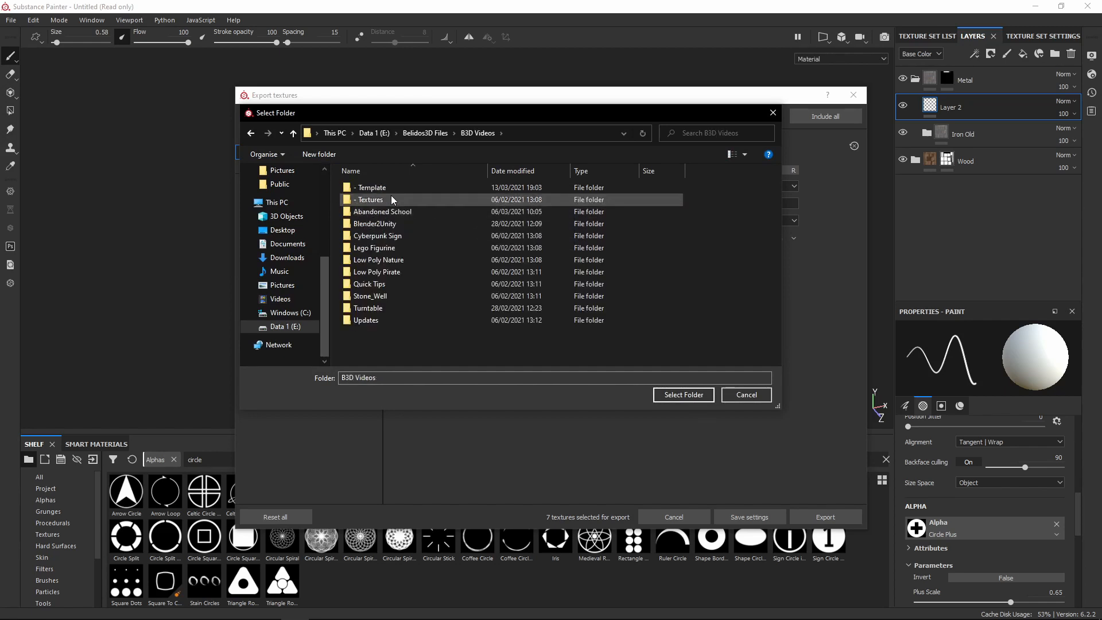
double_click(362, 212)
double_click(363, 188)
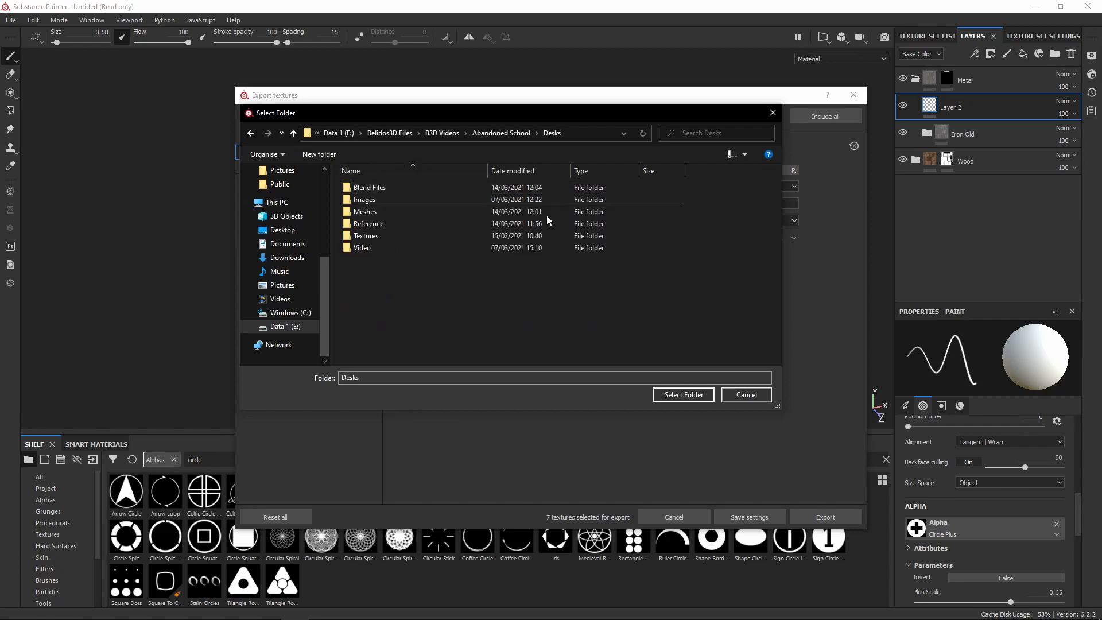
double_click(366, 237)
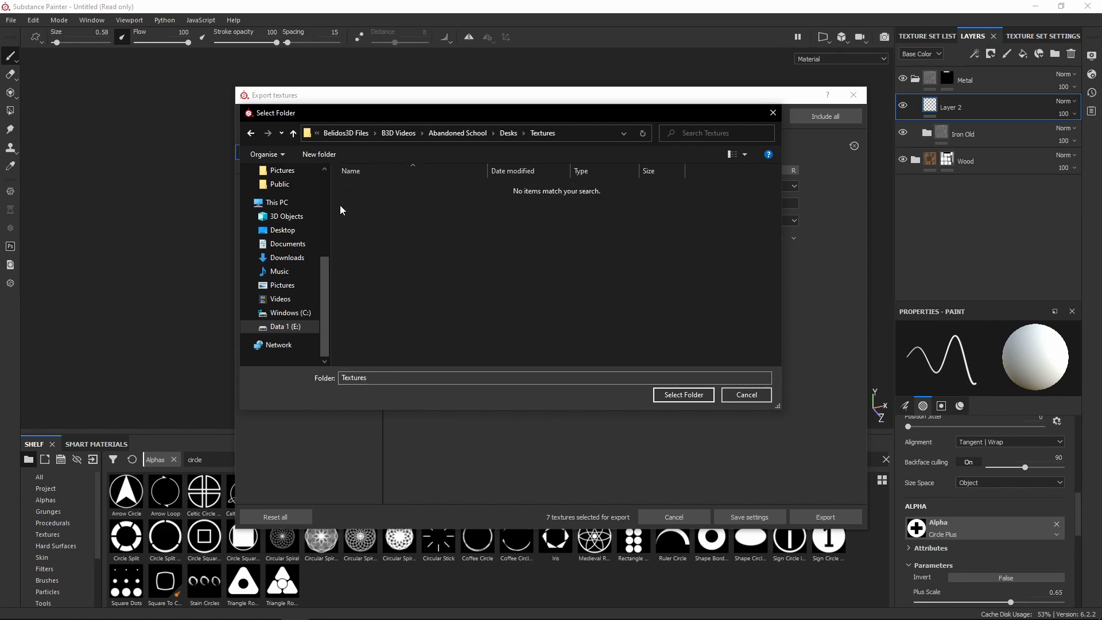
click(683, 395)
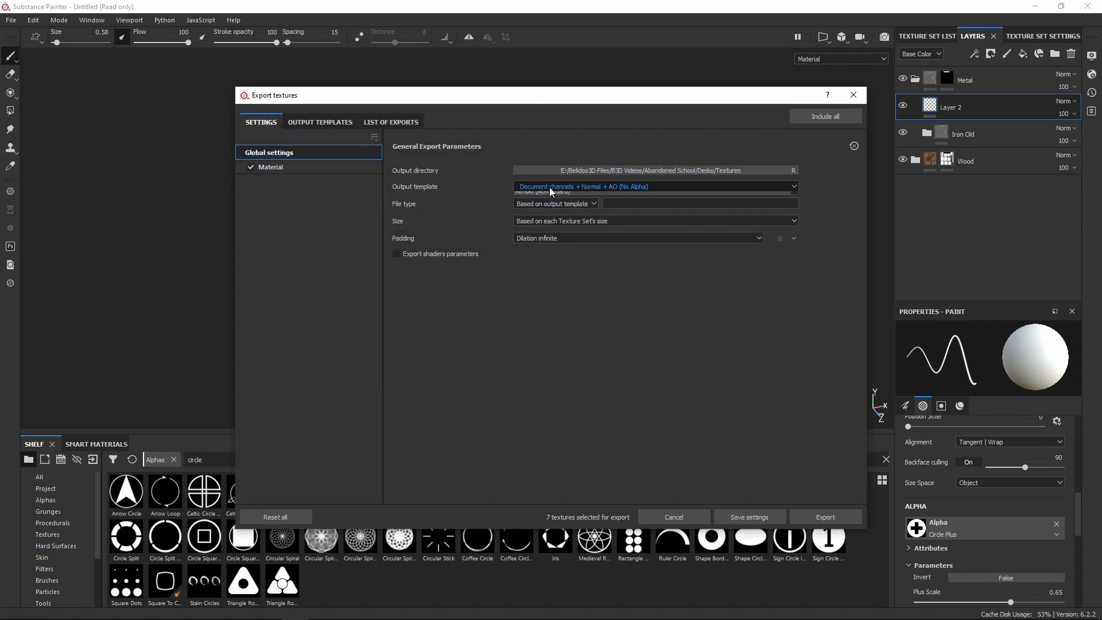
Set the export's output template to Unity Universal Render Pipeline (Metallic Standard)
click(549, 188)
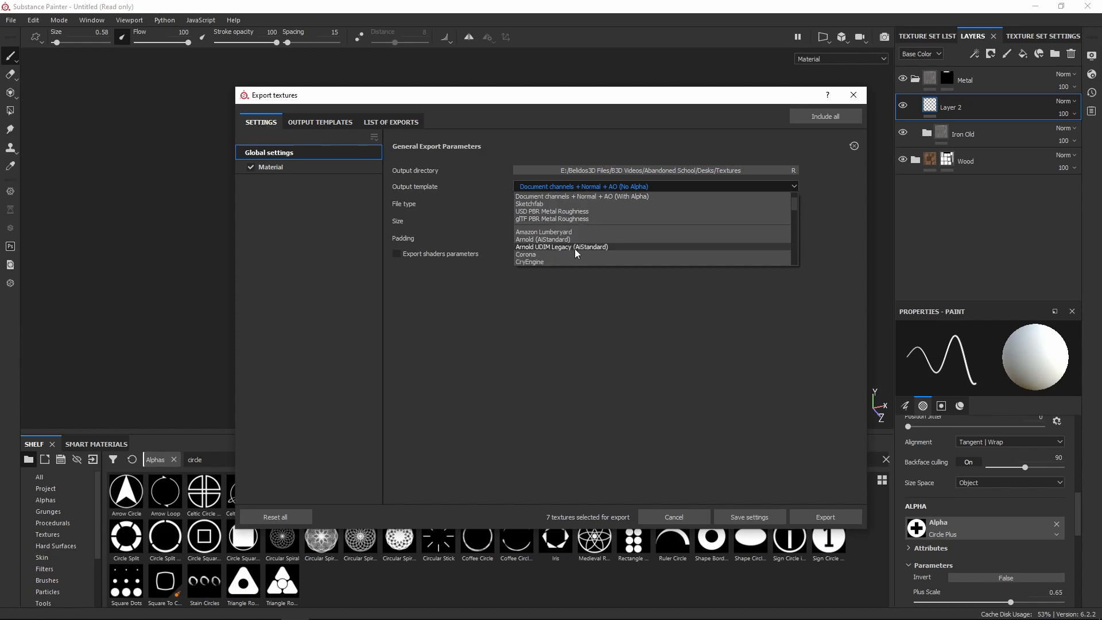
scroll(573, 249, down, 3)
scroll(558, 217, down, 5)
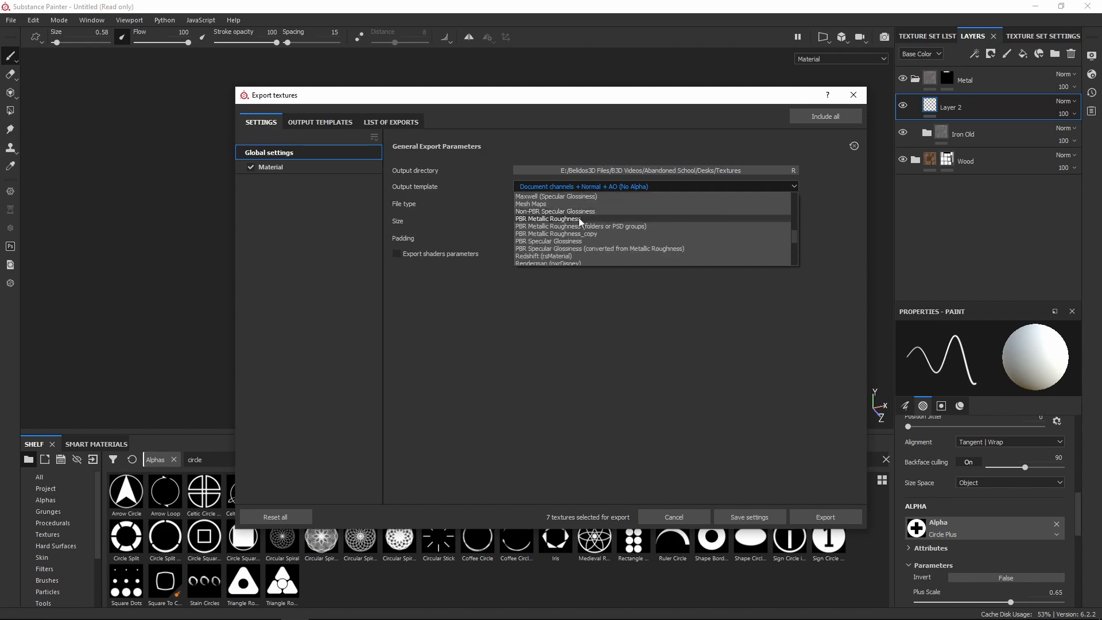
scroll(594, 219, down, 3)
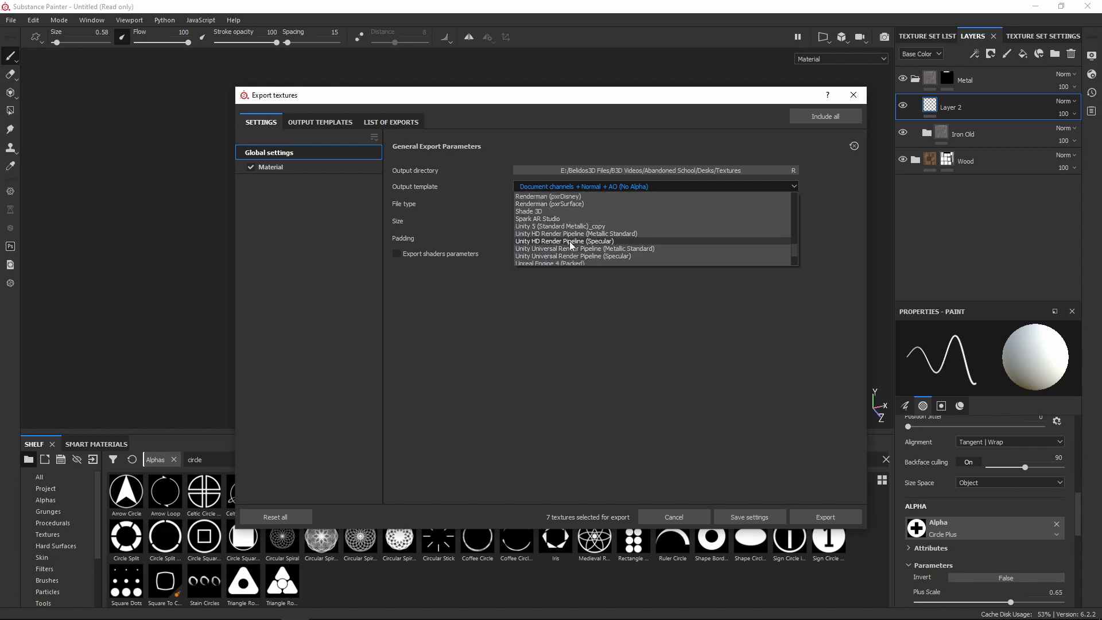
scroll(574, 253, down, 2)
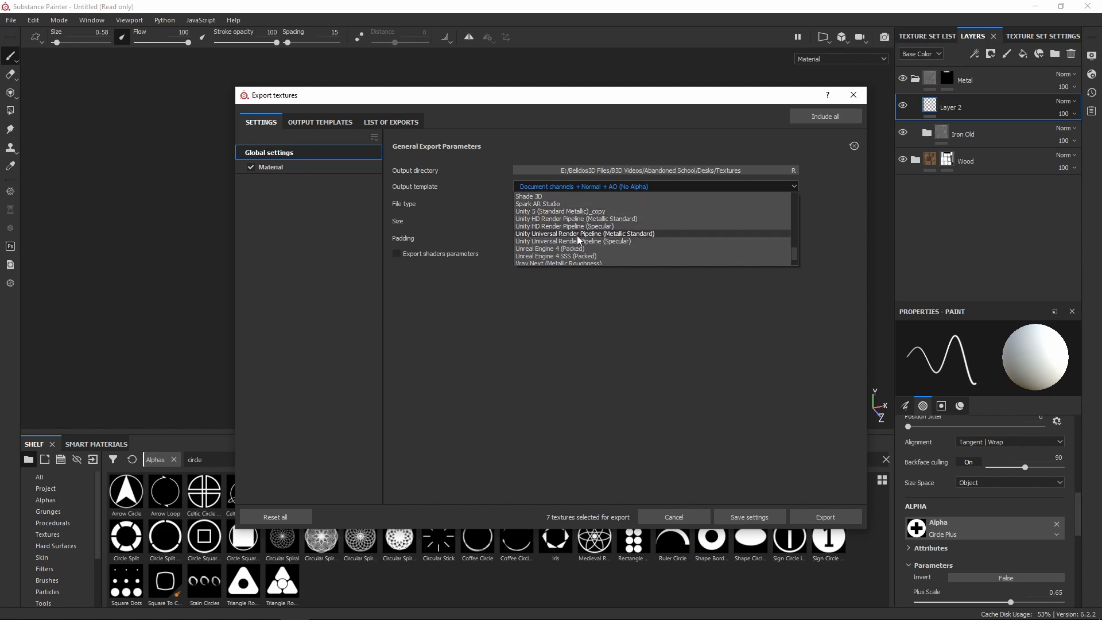
click(628, 234)
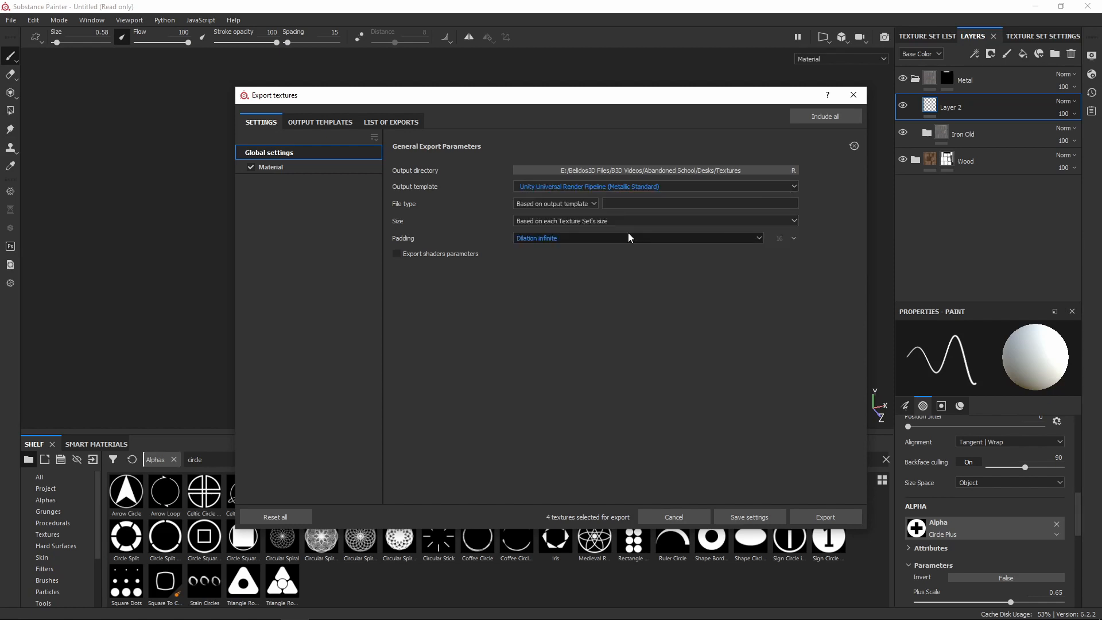
Examine the output maps defined in the Unity Universal Render Pipeline (Metallic Standard) preset and return to the general export parameters
click(320, 122)
scroll(324, 327, down, 1)
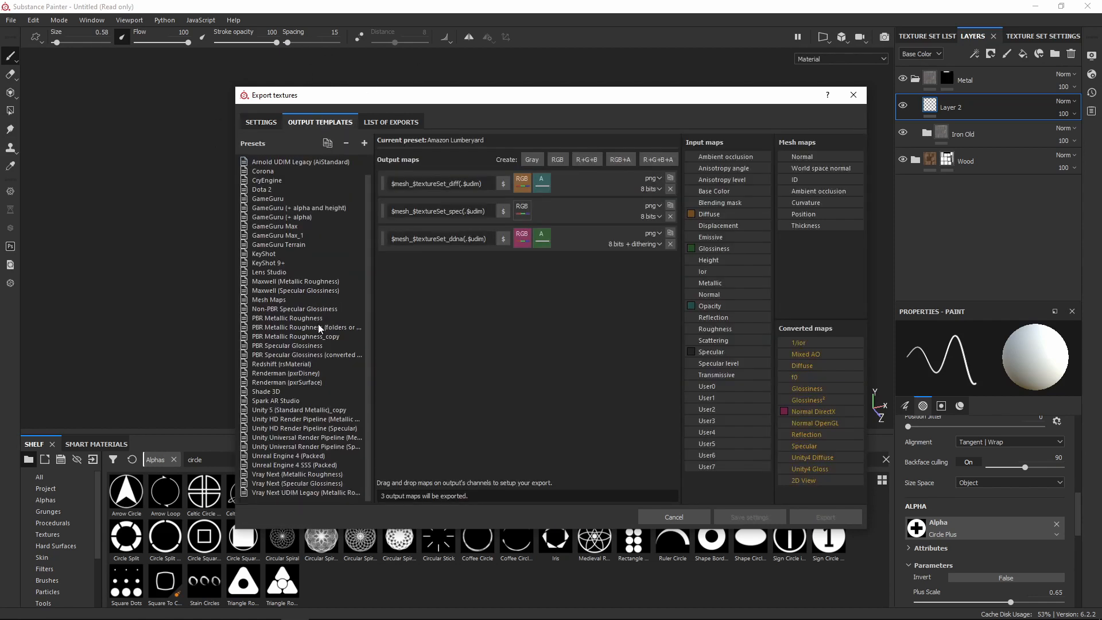
click(315, 437)
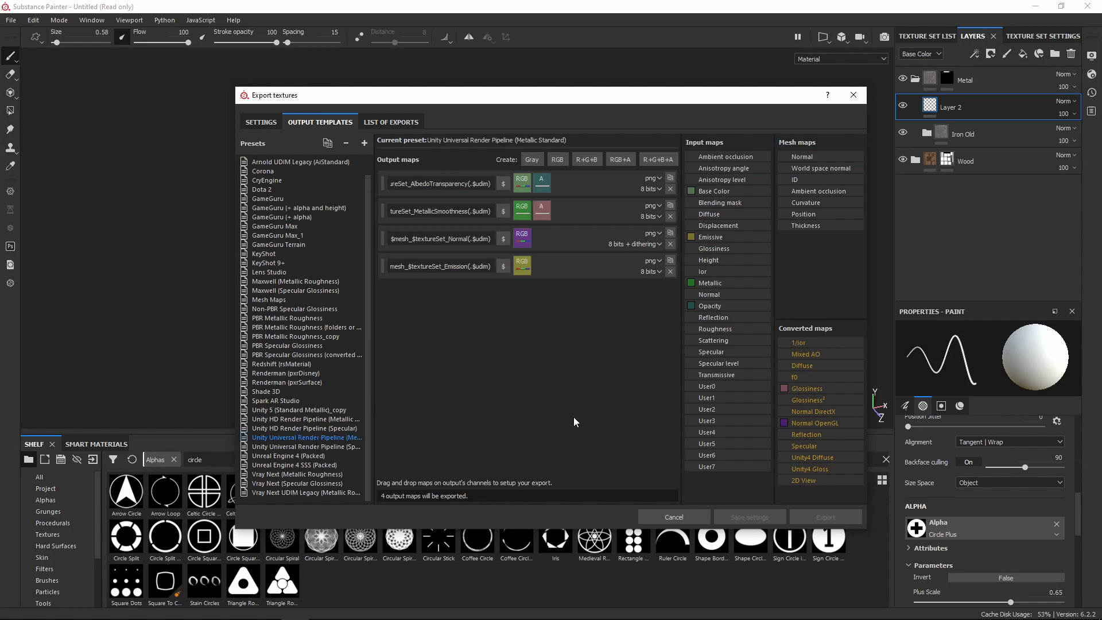
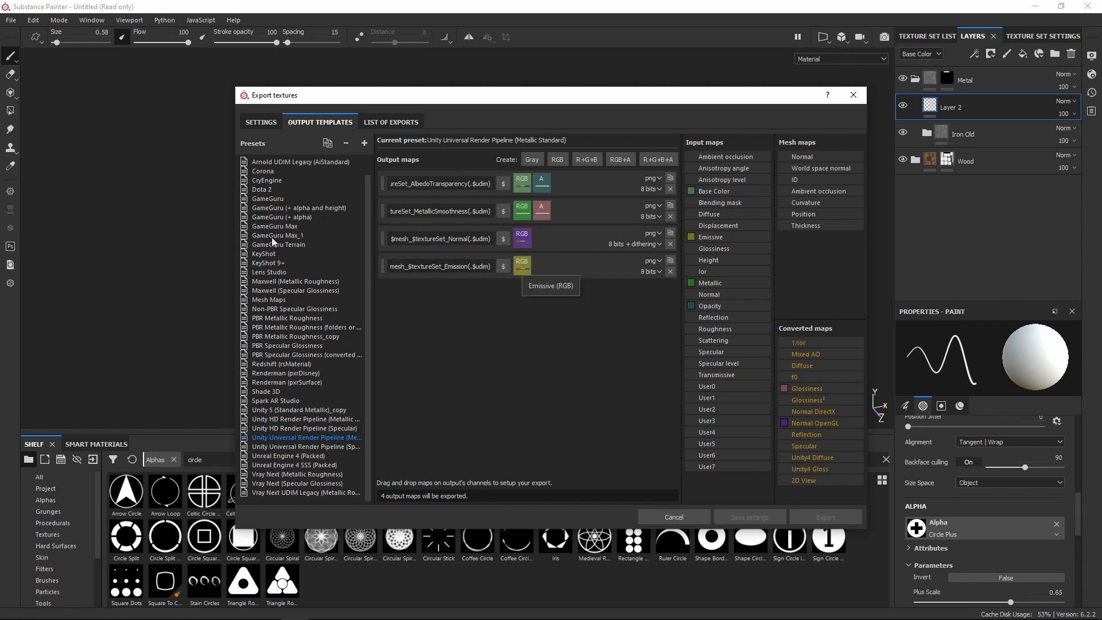
click(261, 122)
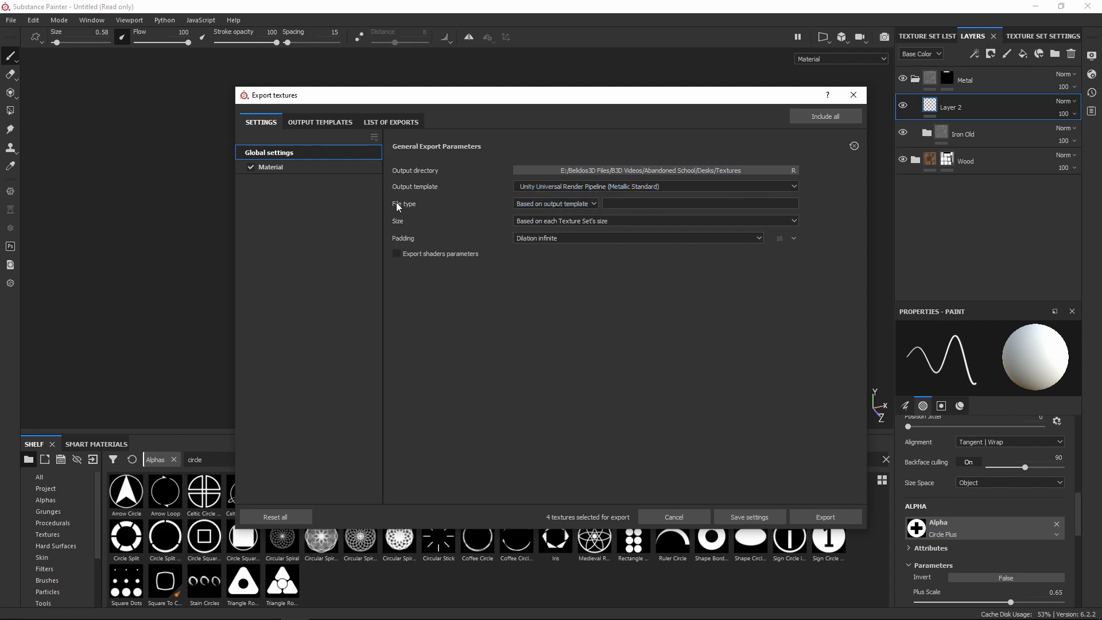
Set the exported textures' file type to png and their size to 4096
click(587, 205)
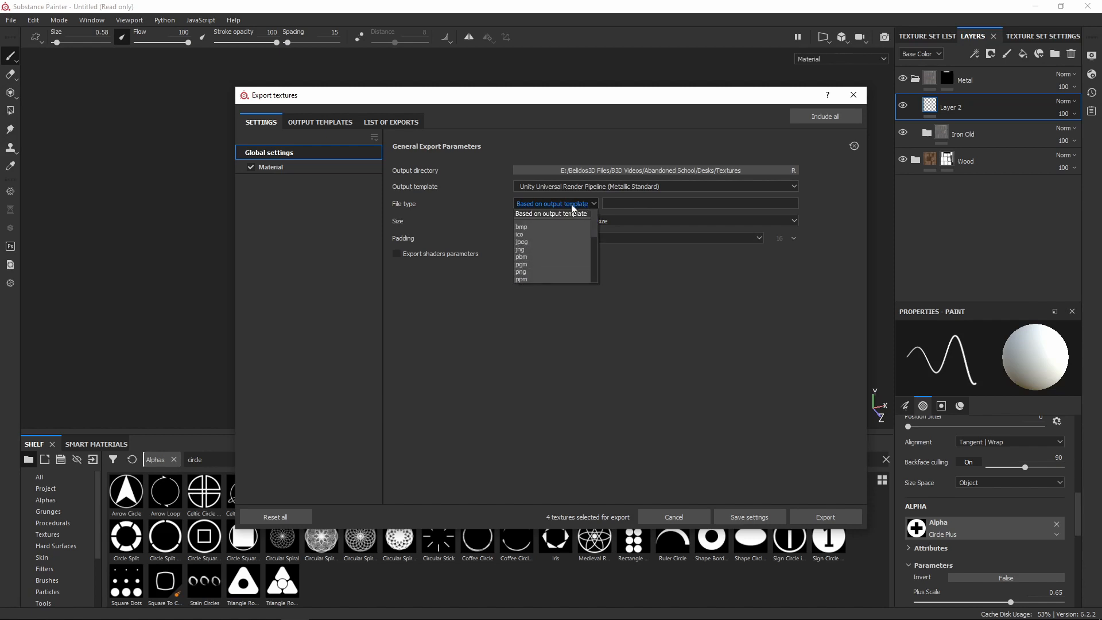
click(541, 272)
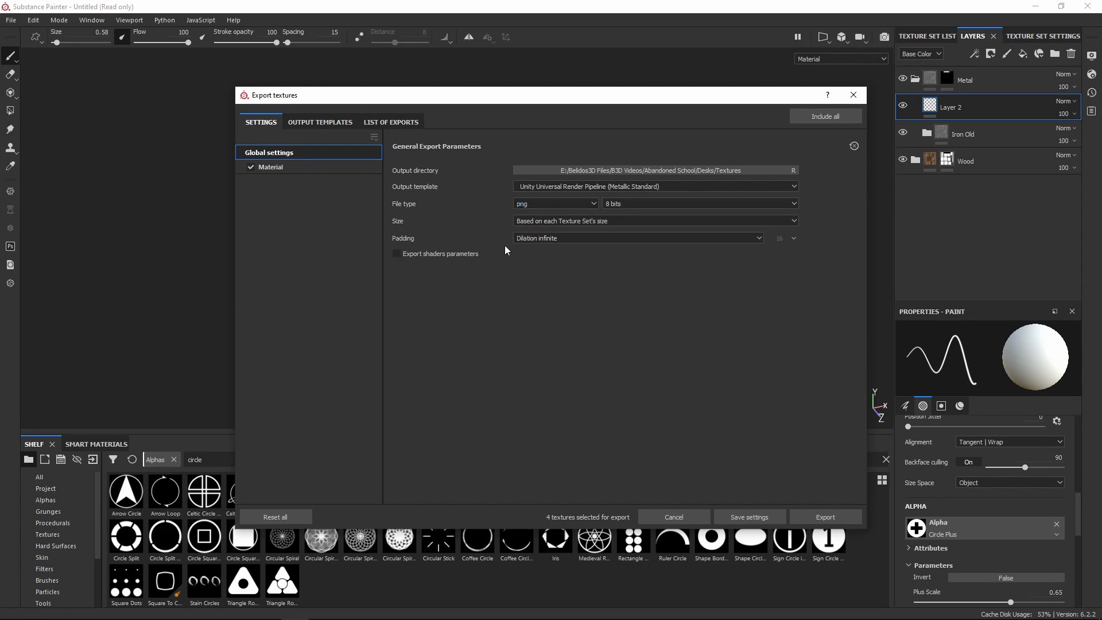
click(554, 221)
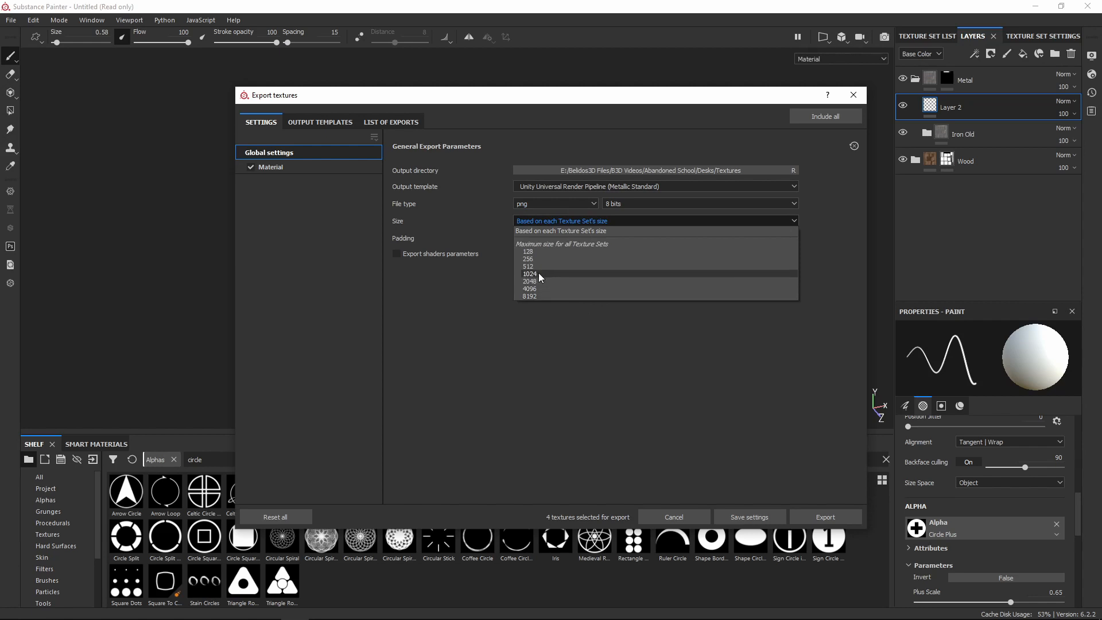
click(539, 288)
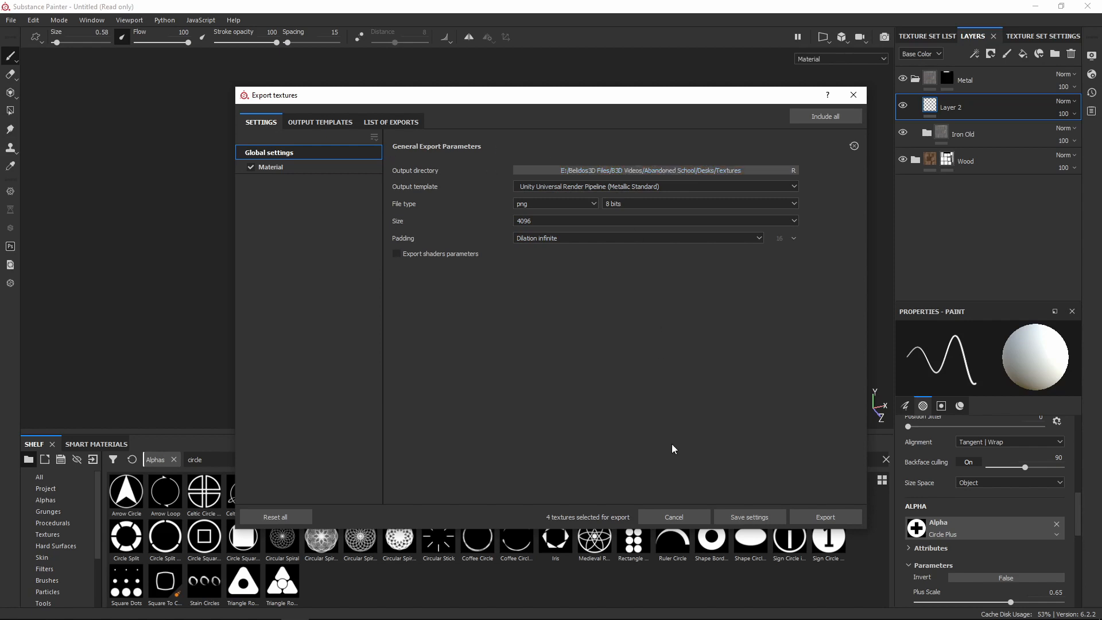
Export the desk's textures to the output directory and close the export dialog
click(824, 520)
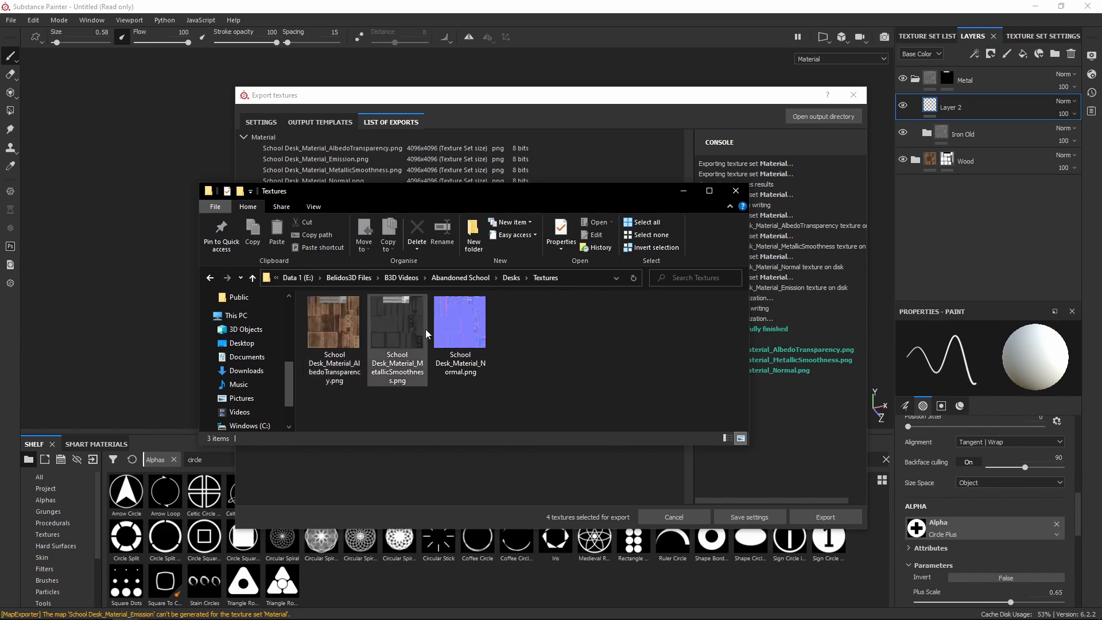
mouse_move(467, 197)
mouse_down()
mouse_move(1101, 361)
mouse_move(1101, 383)
mouse_move(1101, 356)
mouse_up()
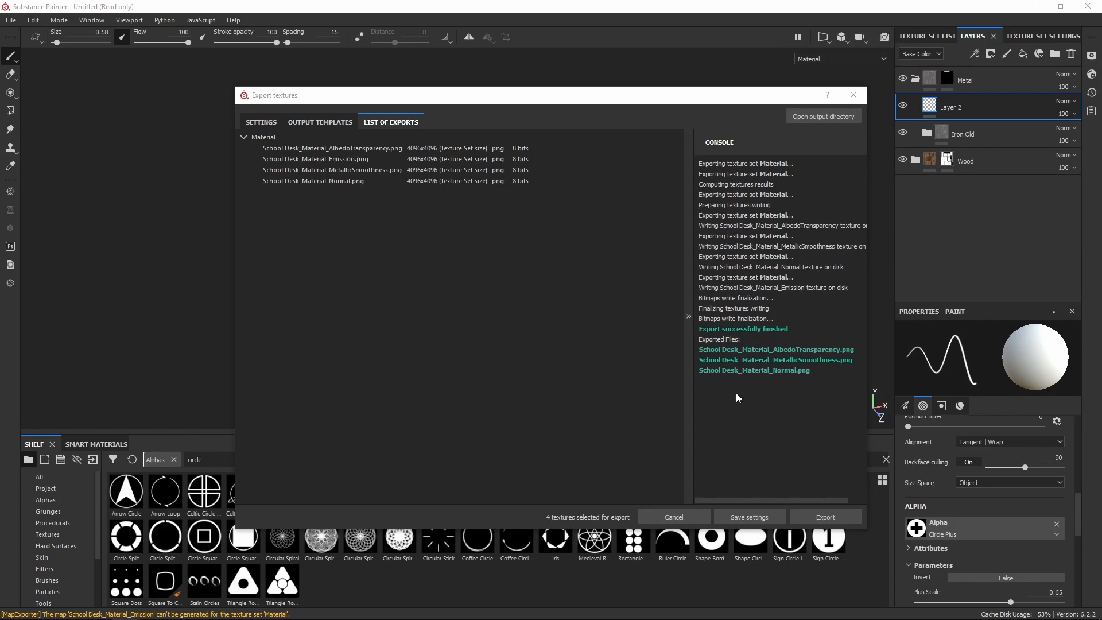
click(854, 95)
Save the Substance Painter project under the name desk in the Blend Files folder of the Desks directory
click(10, 20)
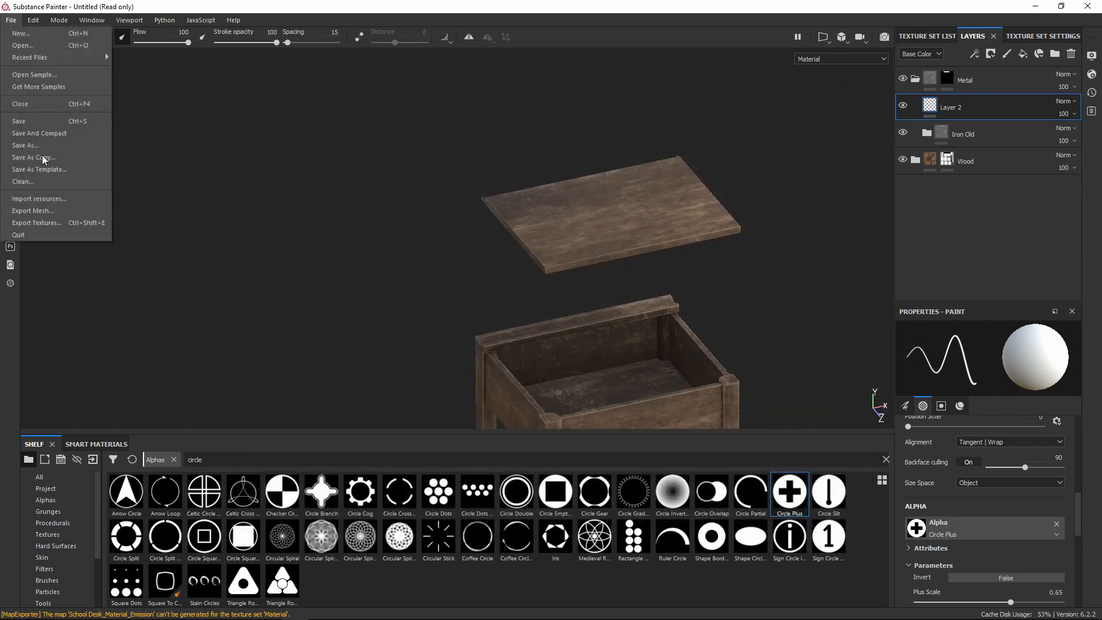
click(35, 133)
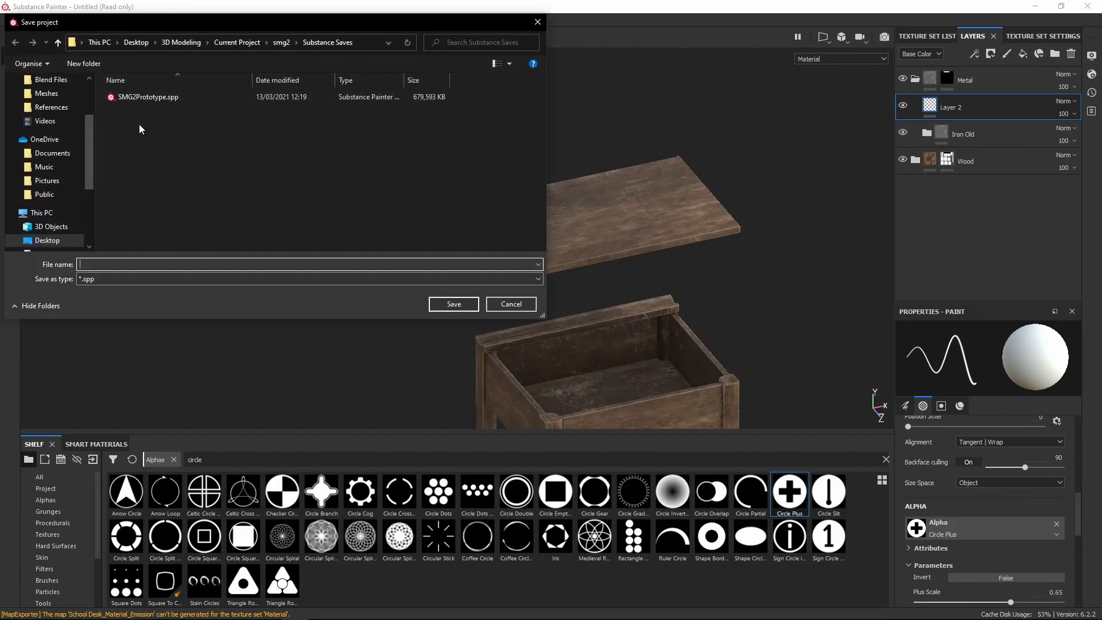
double_click(138, 98)
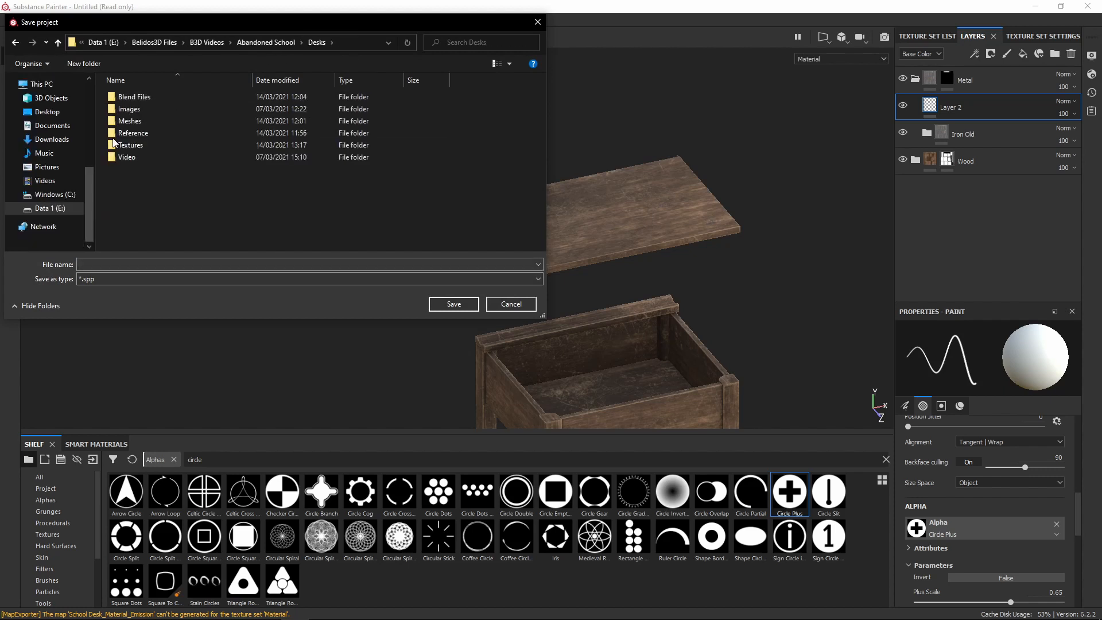
double_click(138, 97)
click(166, 265)
text(desk)
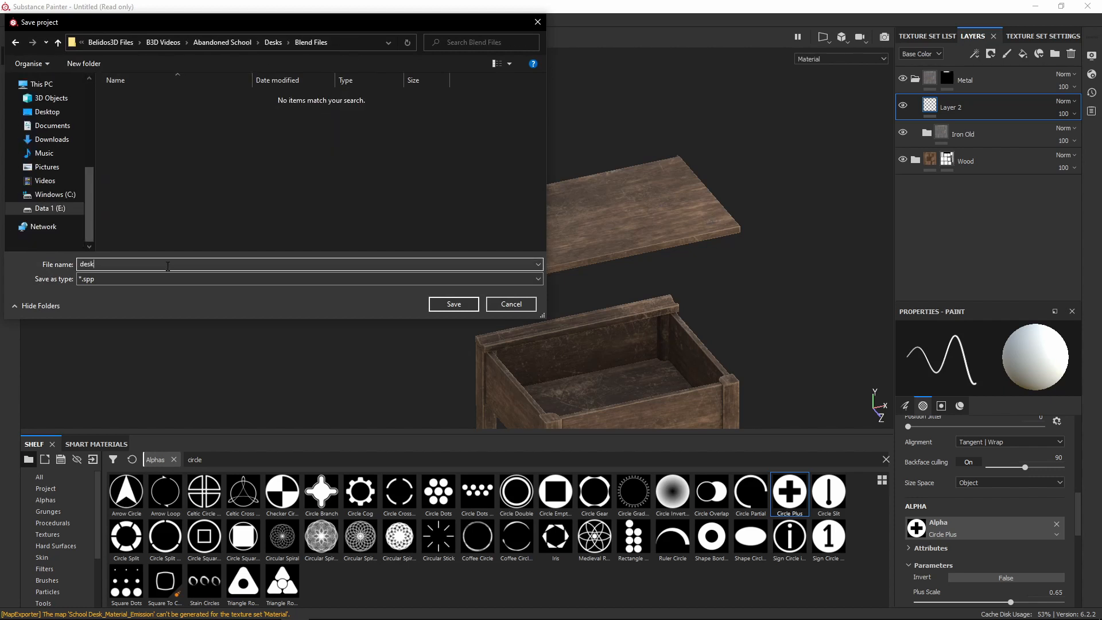
click(470, 305)
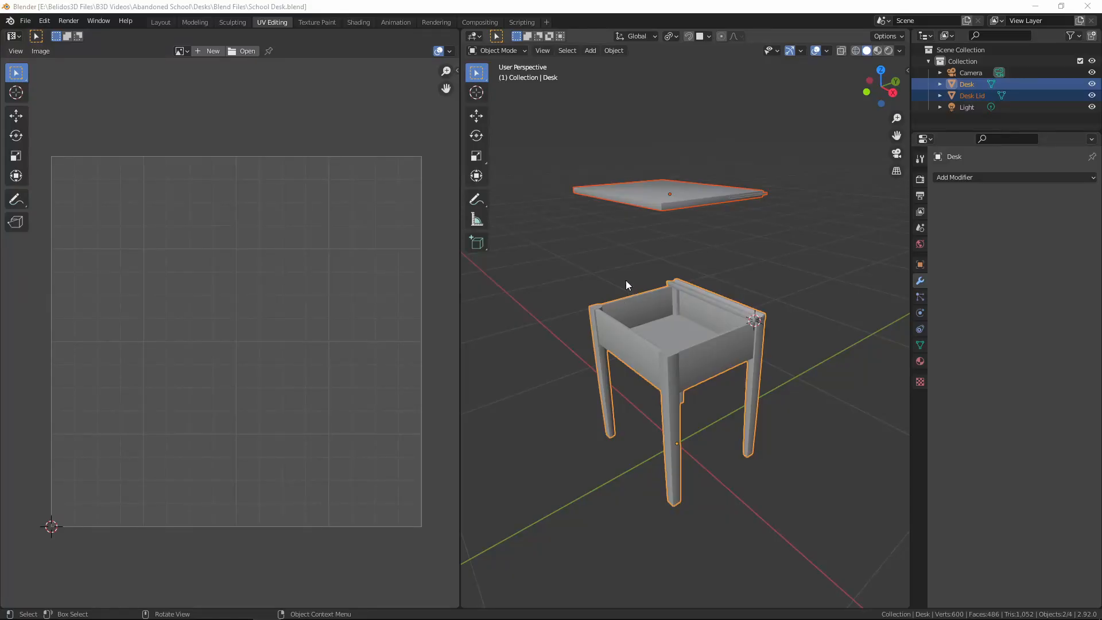
Switch to Blender and move the Desk Lid -0.5 m along the Z axis onto the desk
middle_drag(629, 300, 697, 271)
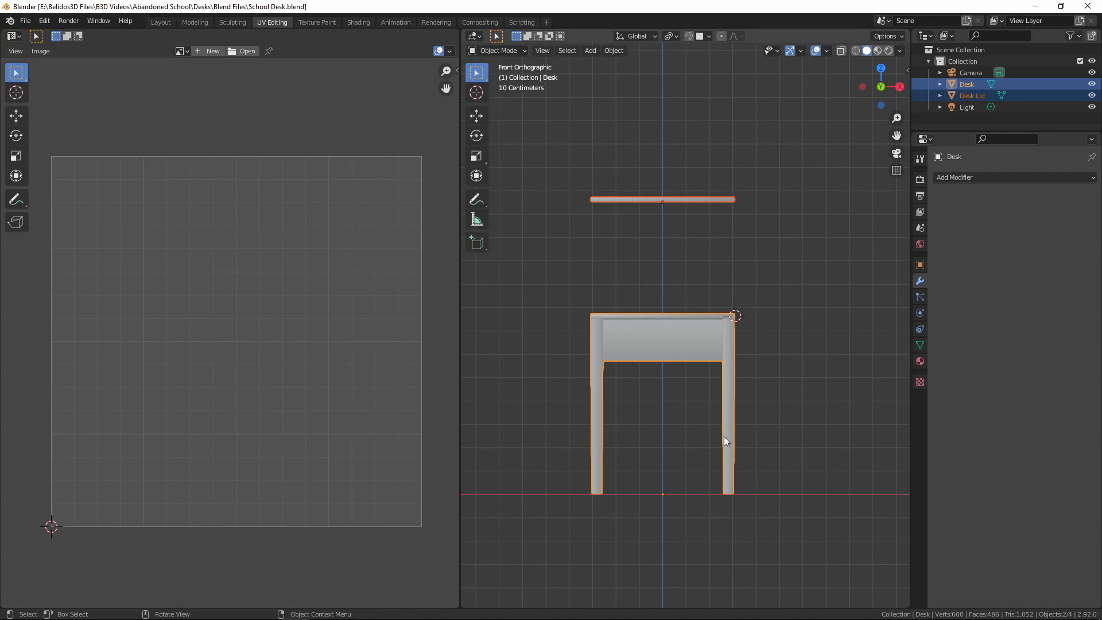
middle_drag(724, 436, 624, 460)
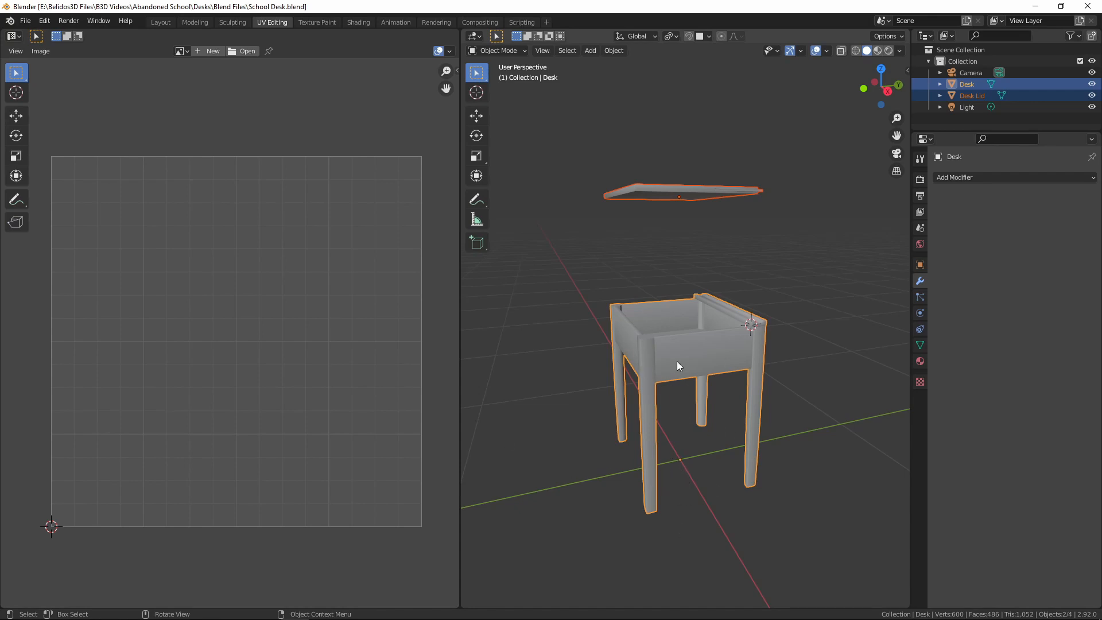
middle_drag(676, 365, 746, 357)
click(681, 195)
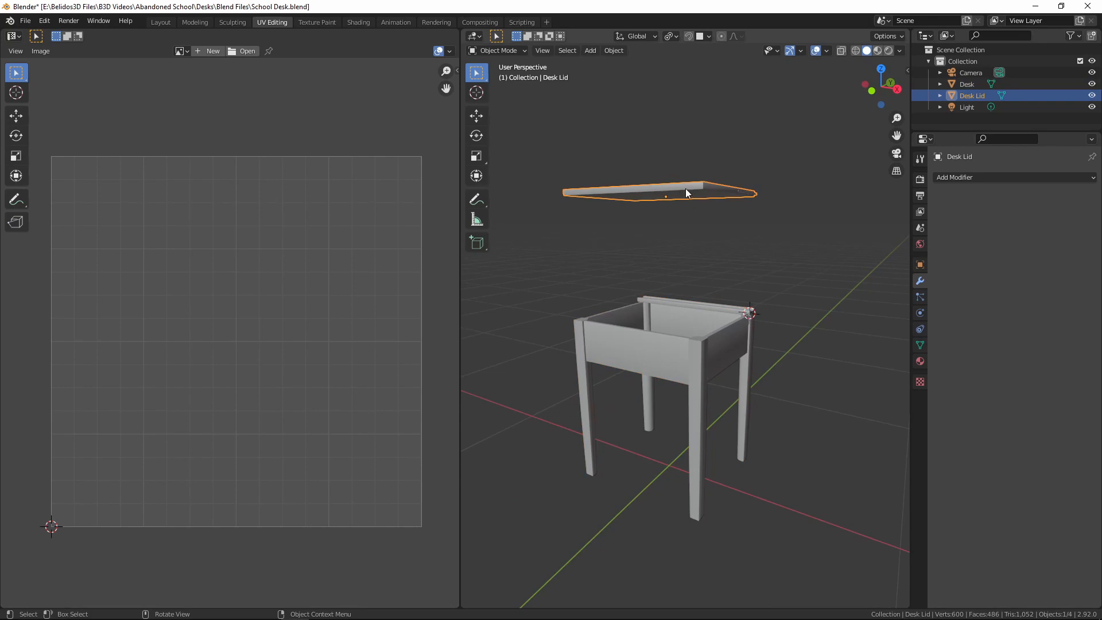
middle_drag(699, 256, 768, 297)
key(g)
key(z)
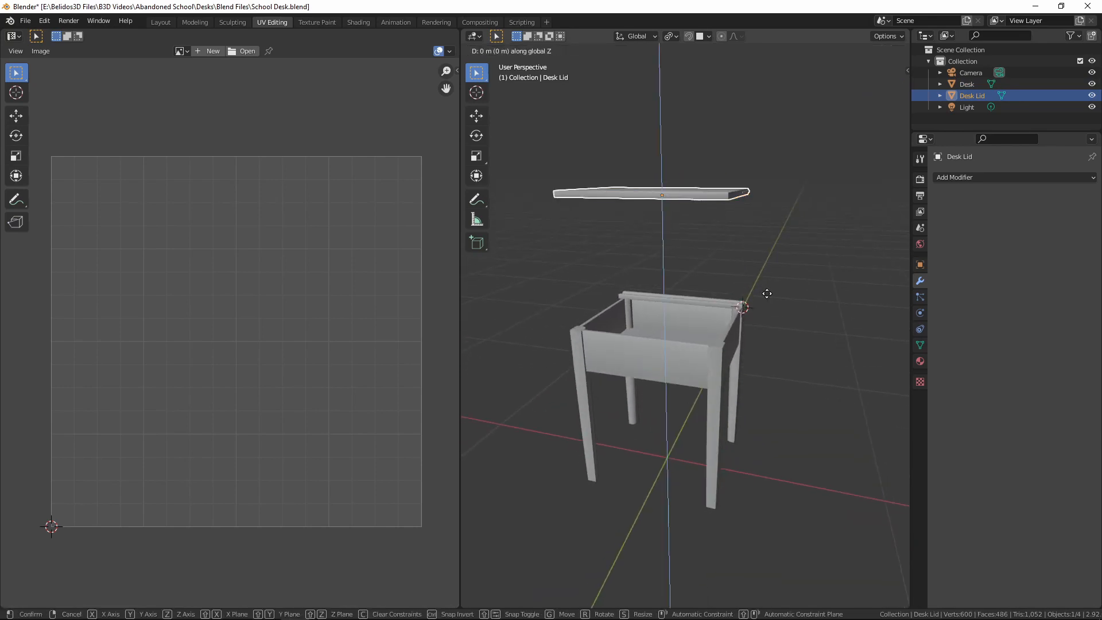
text(-0.5)
key(Return)
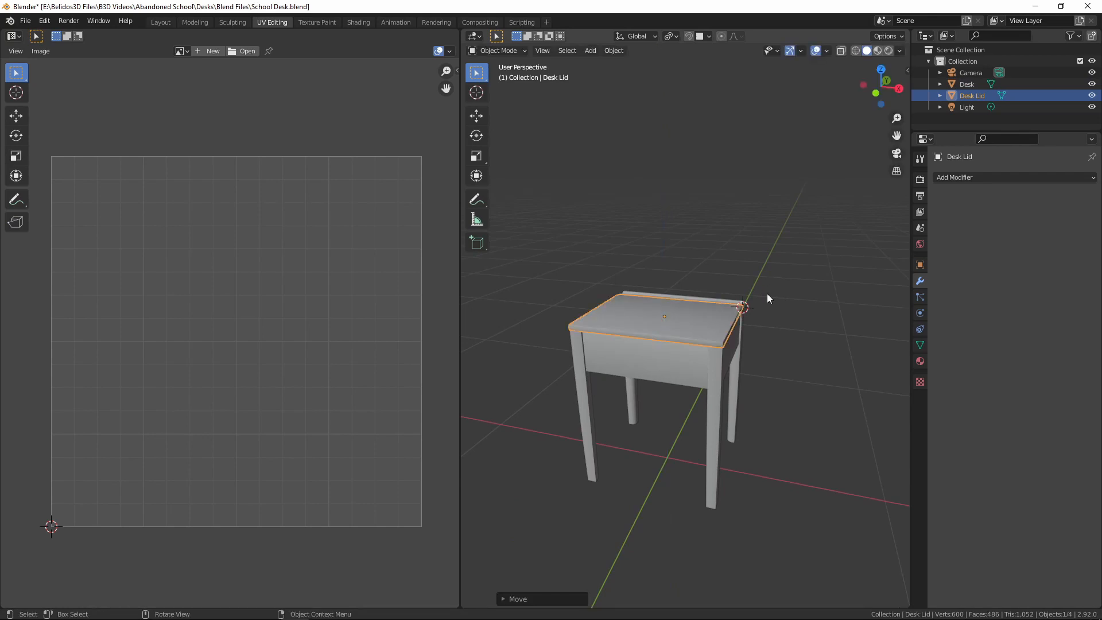
Snap the 3D cursor to the midpoint between the two end faces of the Desk's rear ledge beside the hinge rods
middle_drag(749, 289, 603, 419)
scroll(663, 313, up, 2)
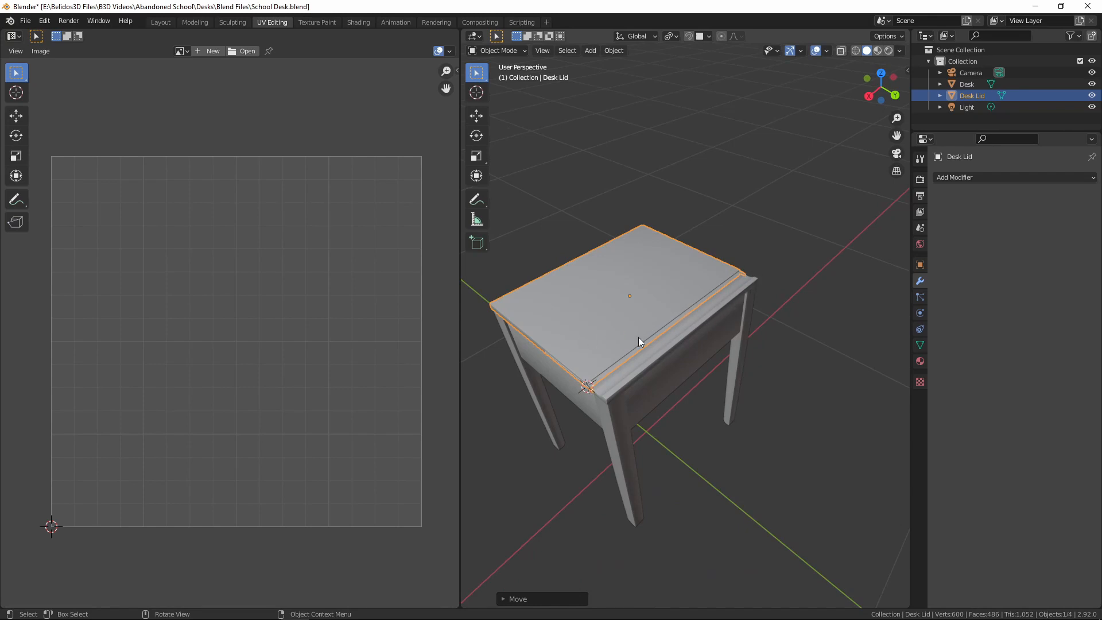
middle_drag(684, 328, 771, 295)
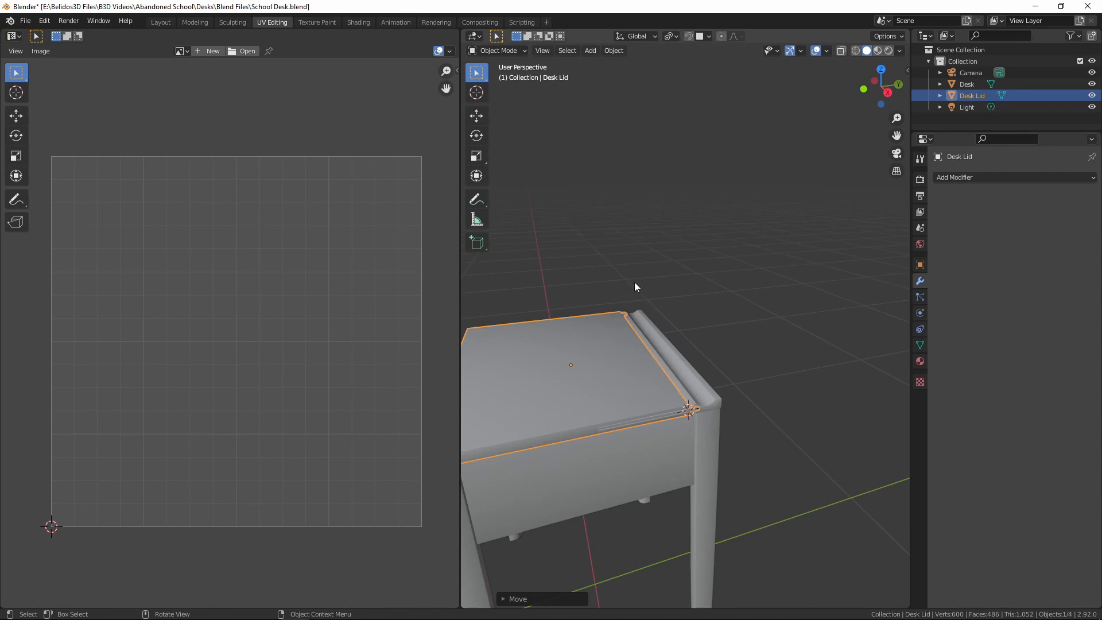
middle_drag(635, 283, 576, 297)
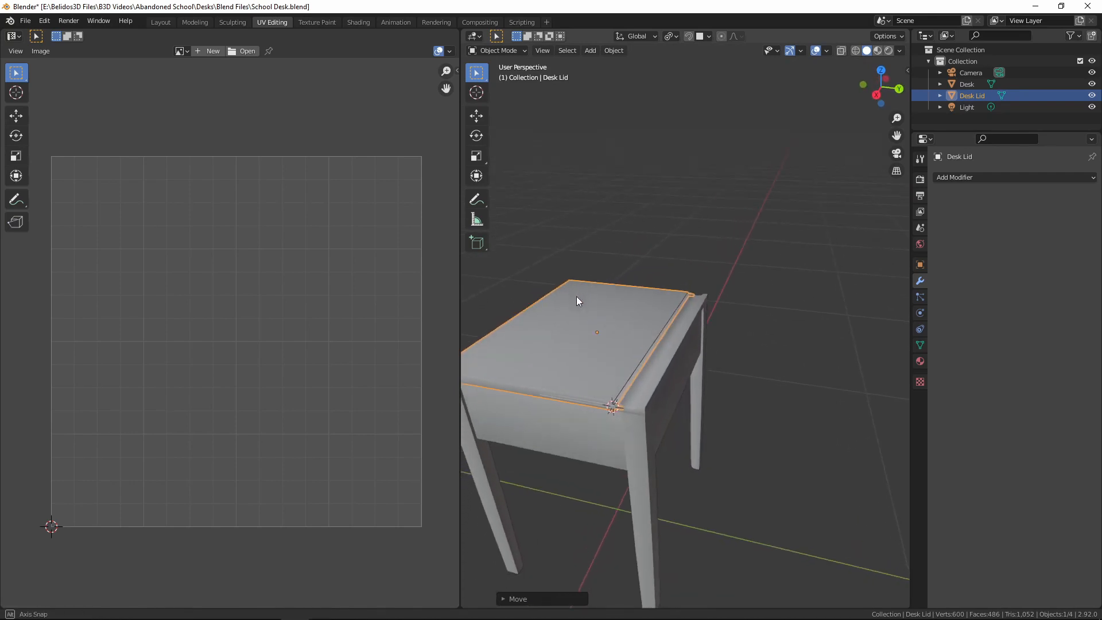
click(661, 400)
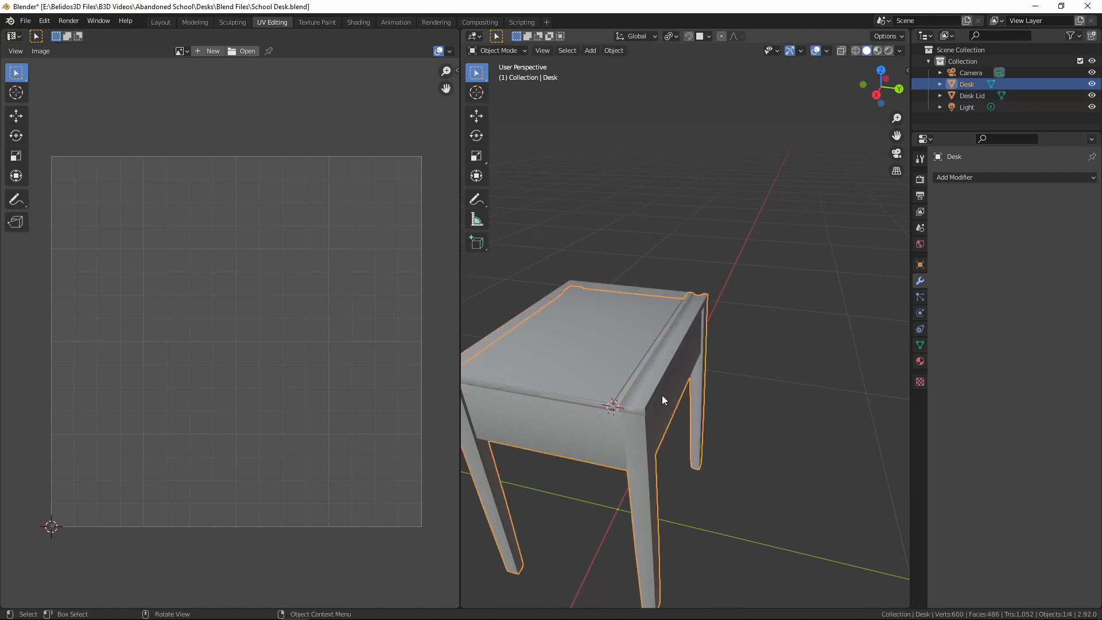
key(Tab)
middle_drag(663, 400, 698, 398)
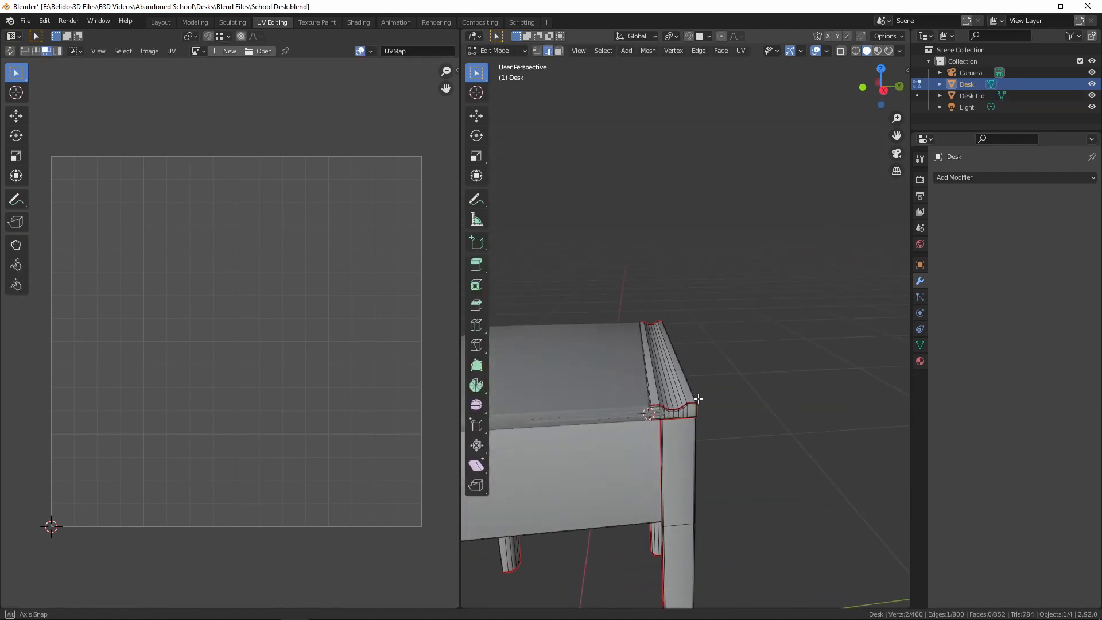
scroll(698, 398, up, 3)
key(3)
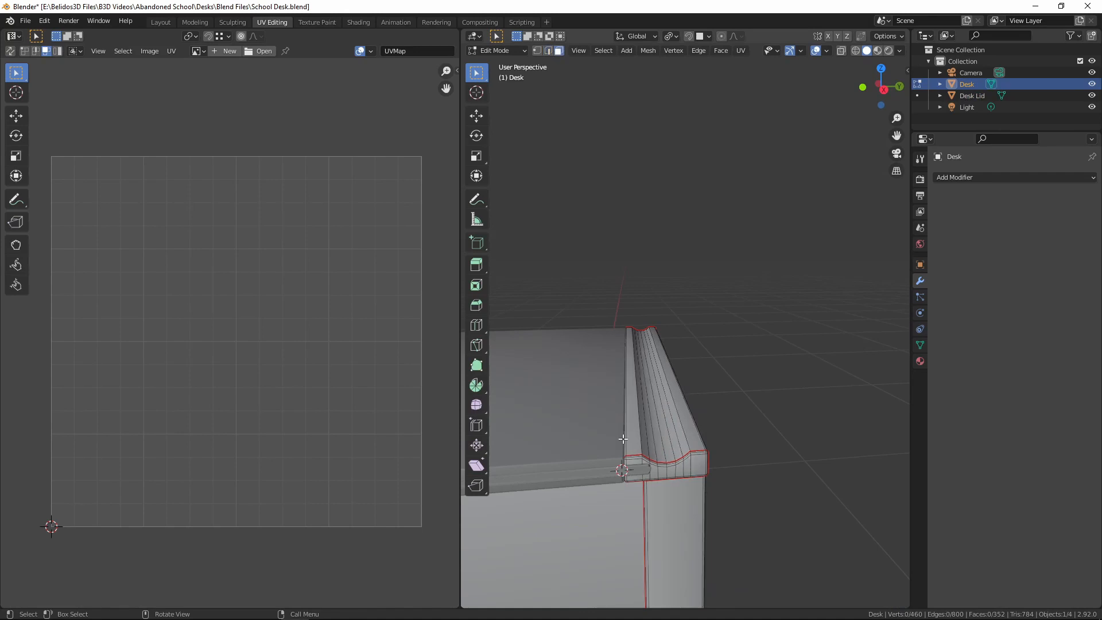
click(638, 460)
middle_drag(728, 388, 791, 488)
shift+click(791, 488)
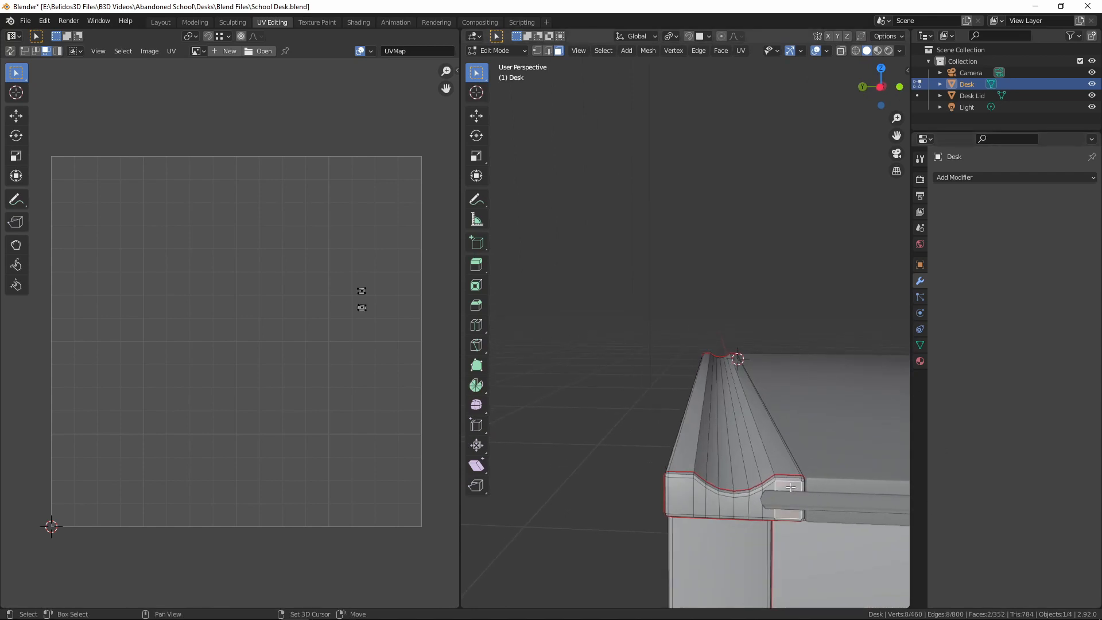
middle_drag(821, 355, 844, 382)
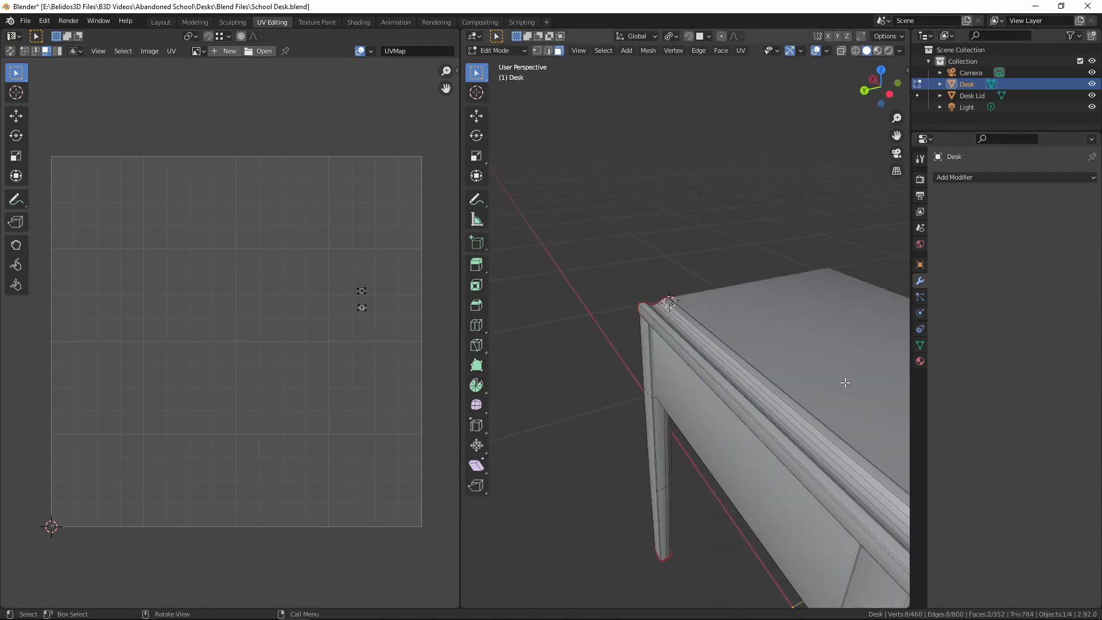
key(shift+s)
click(853, 446)
middle_drag(819, 401, 836, 314)
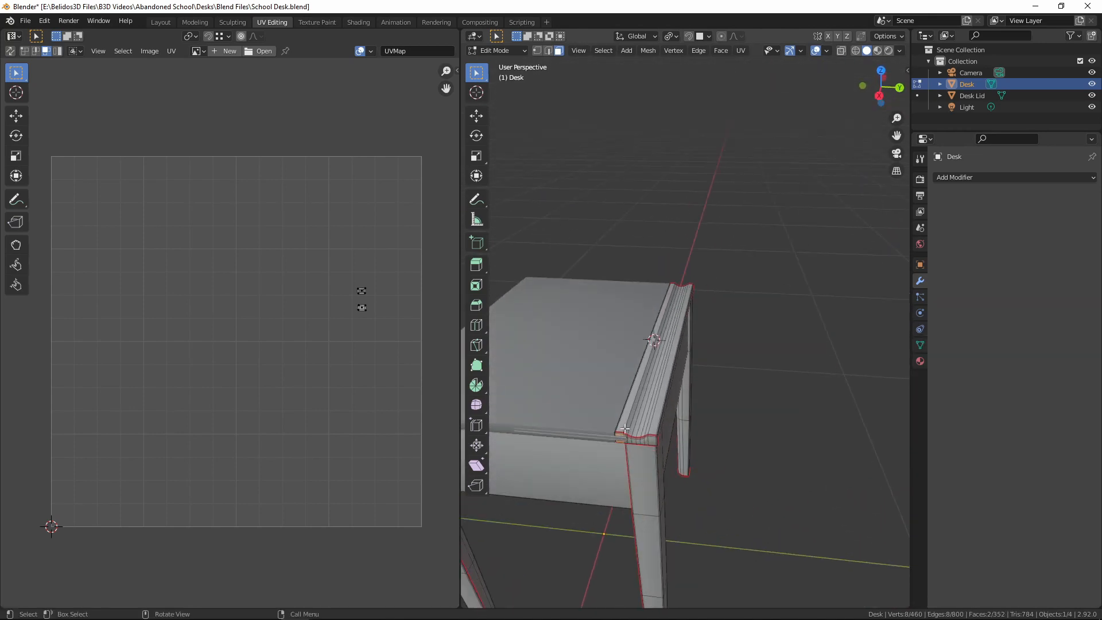
key(Tab)
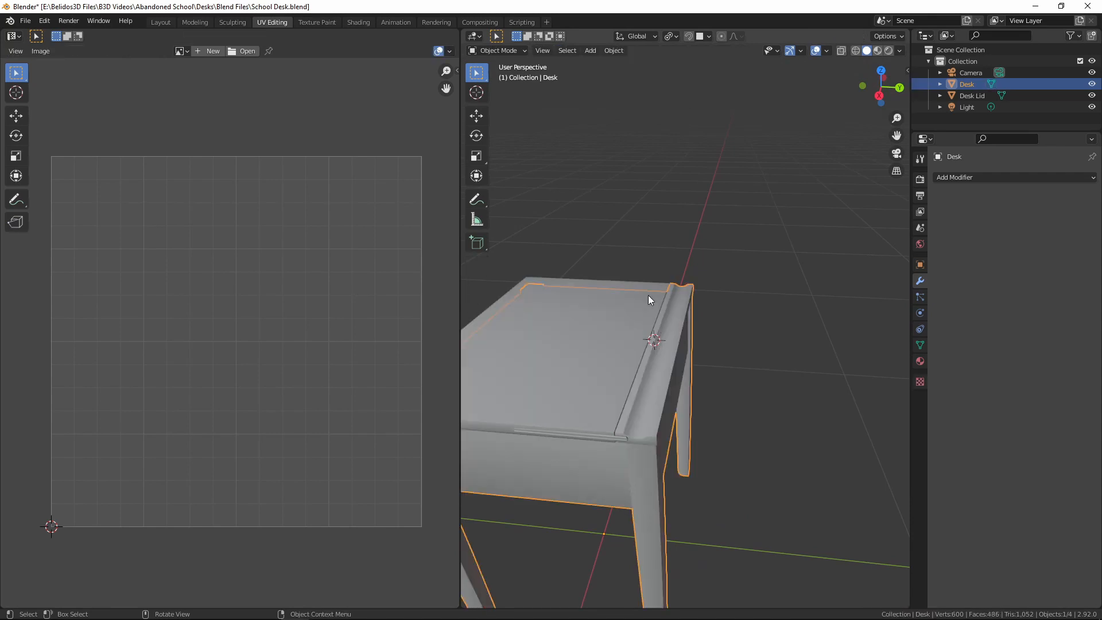
Set the Desk Lid's origin to the 3D cursor
click(575, 358)
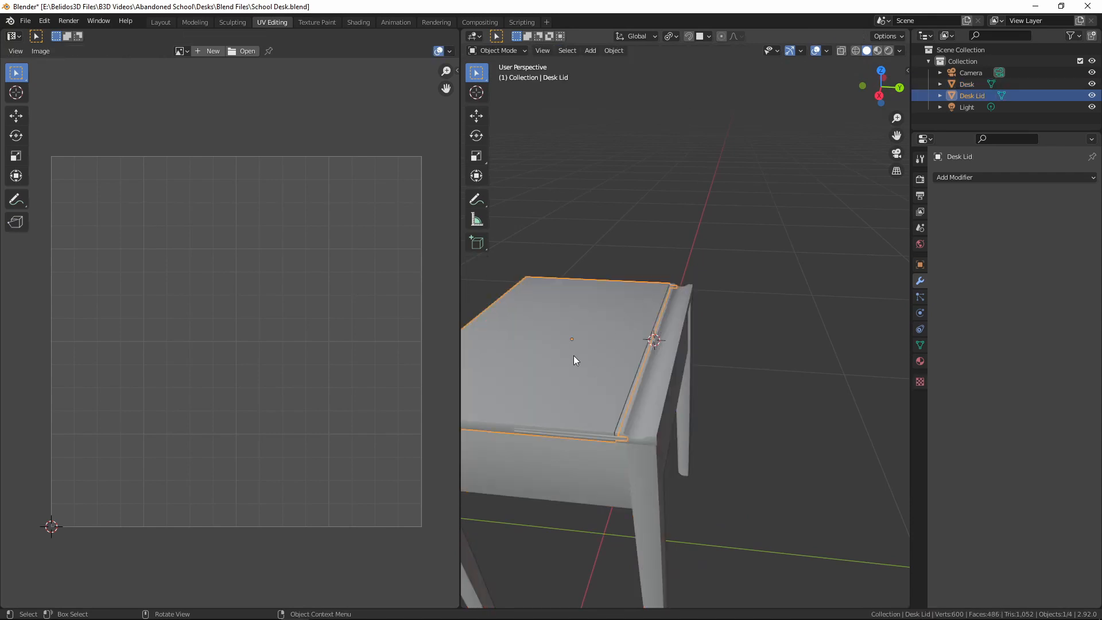
right_click(594, 326)
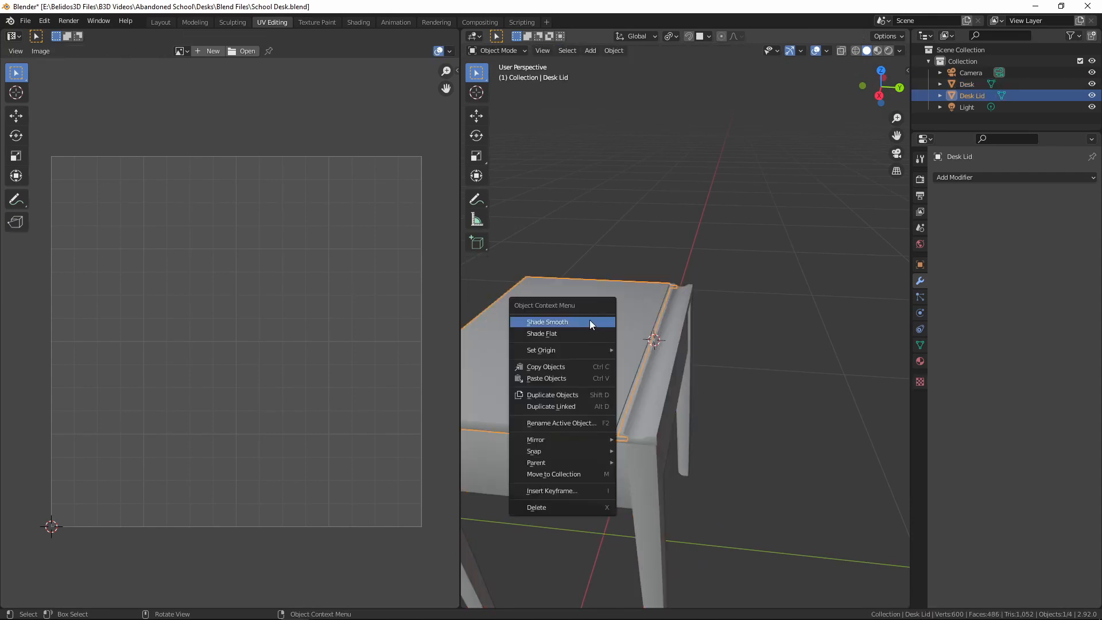
mouse_move(551, 352)
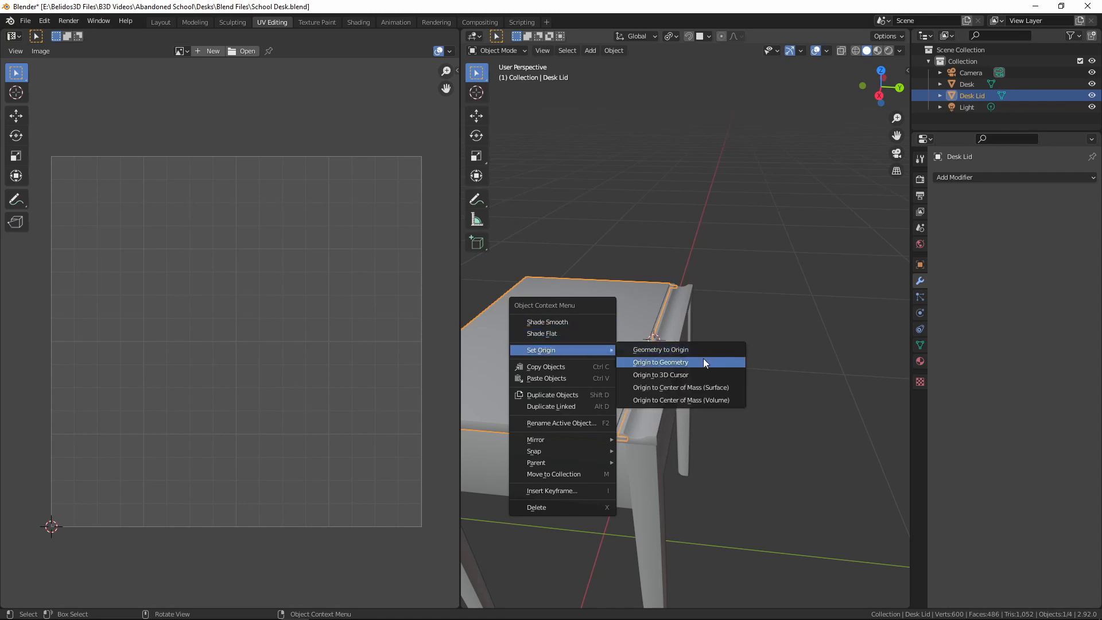
click(694, 374)
Try rotating the Desk Lid about the global X axis to test its hinge pivot, cancelling the rotation
mouse_move(694, 374)
middle_down()
mouse_move(663, 367)
mouse_move(676, 367)
middle_up()
scroll(676, 367, down, 6)
click(618, 339)
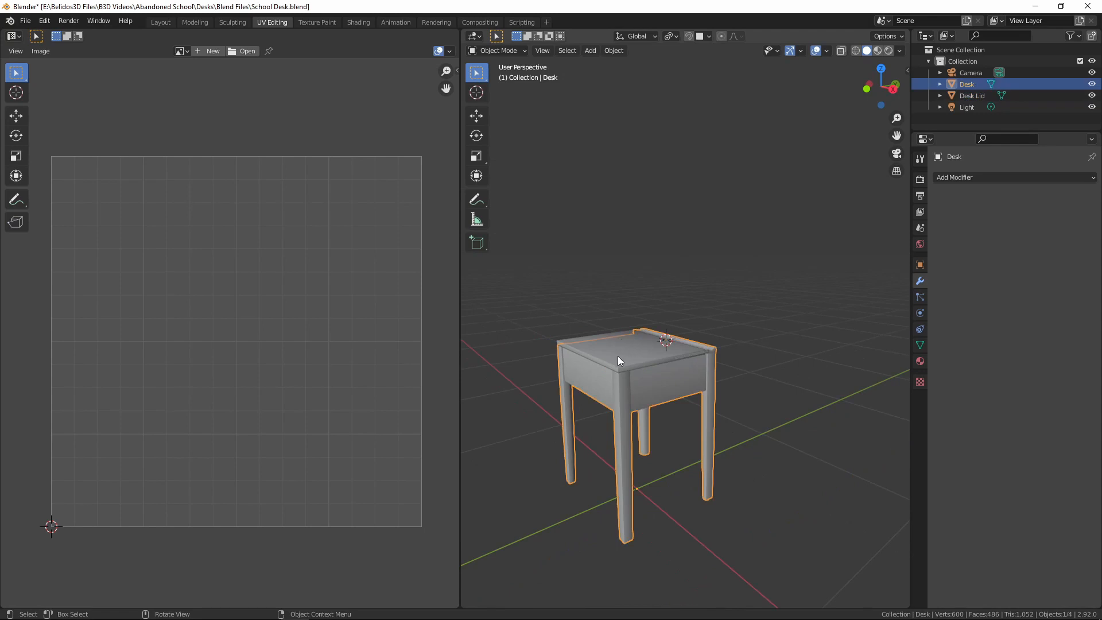
click(618, 356)
key(r)
key(x)
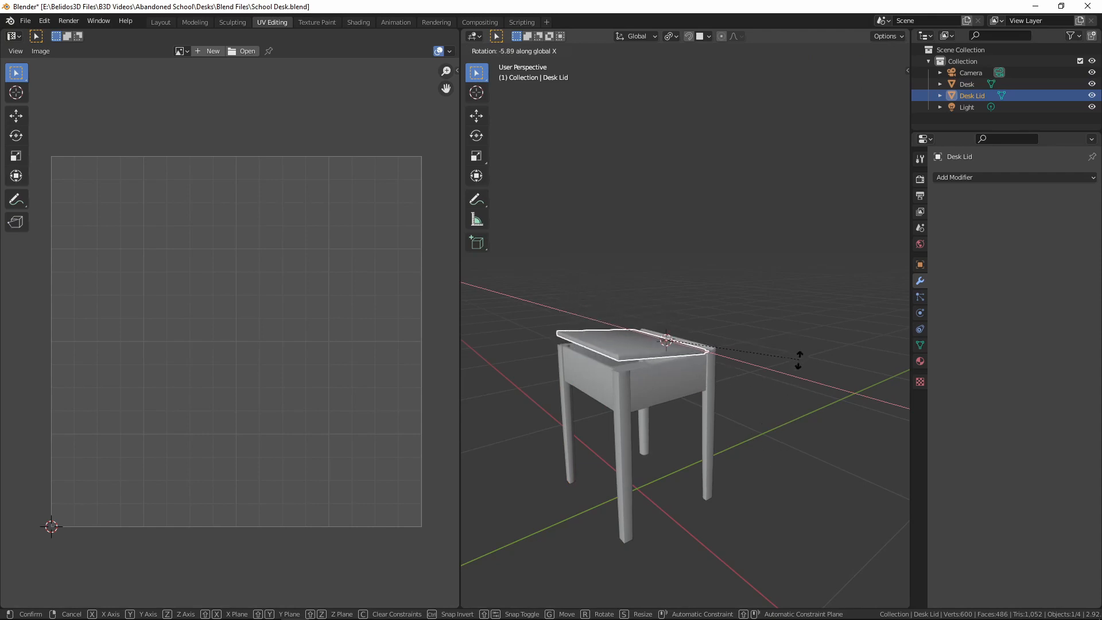
key(Escape)
Check the location, rotation and scale values of the Desk Lid and the Desk
middle_drag(782, 356, 714, 291)
key(n)
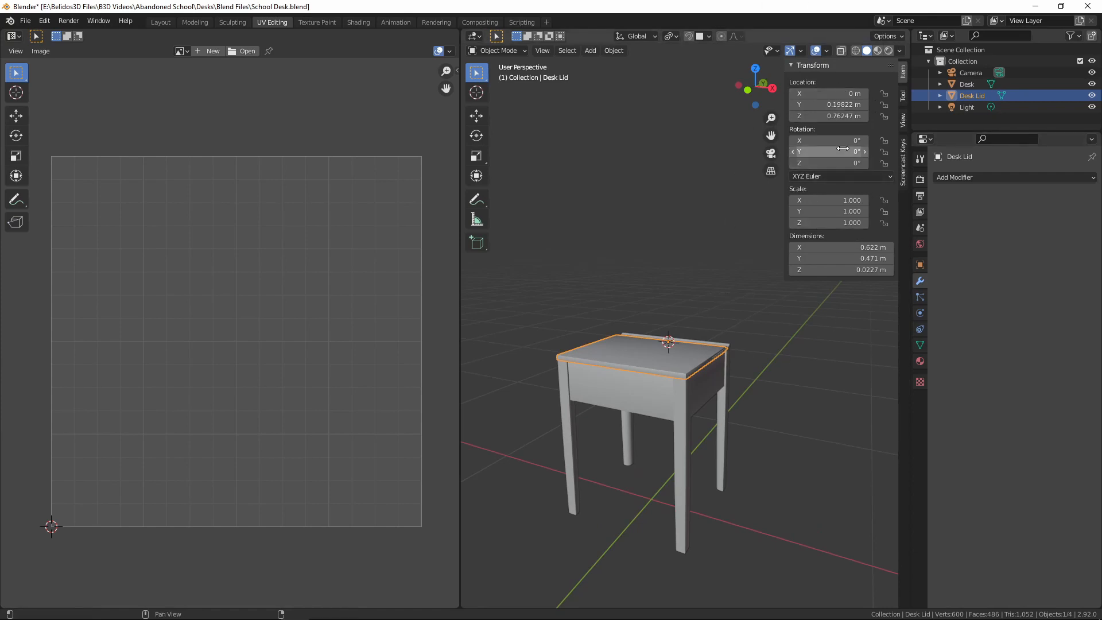
key(n)
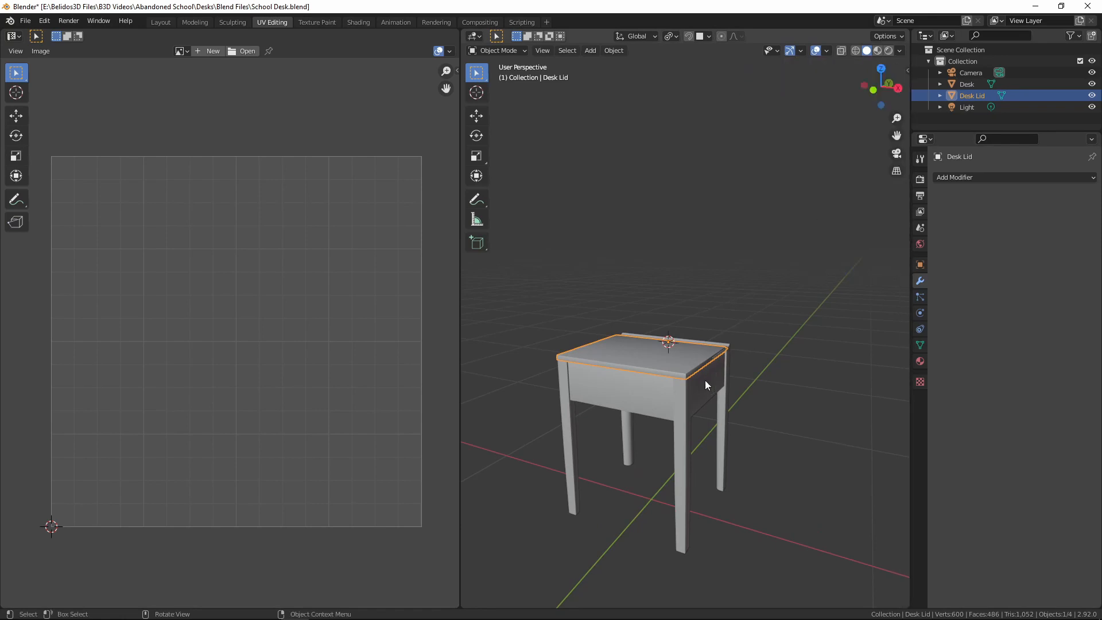
click(649, 401)
key(n)
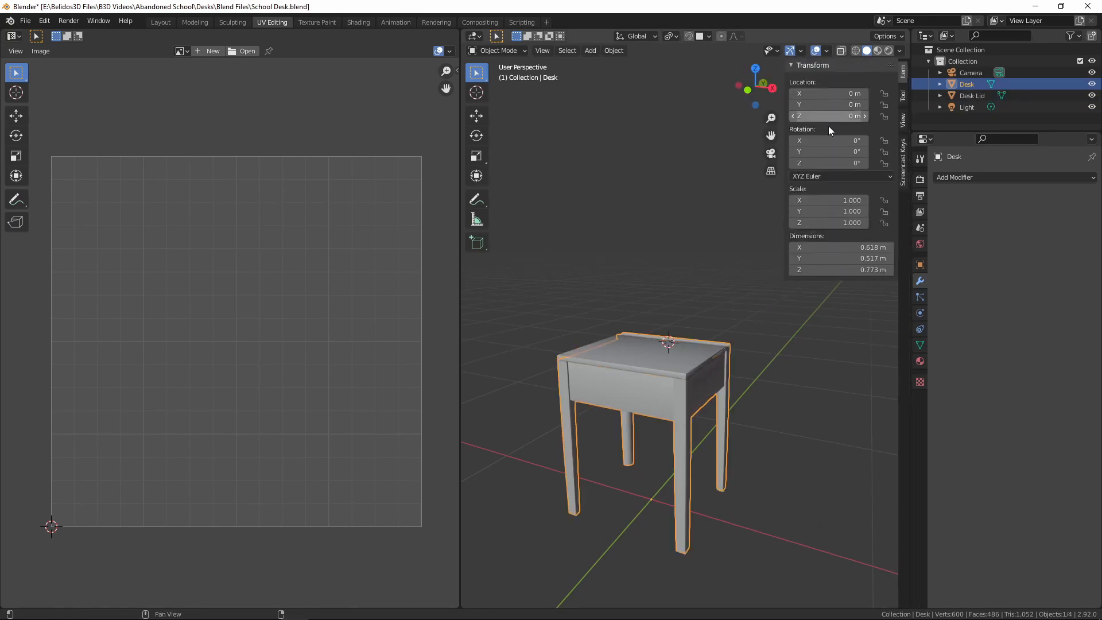
key(n)
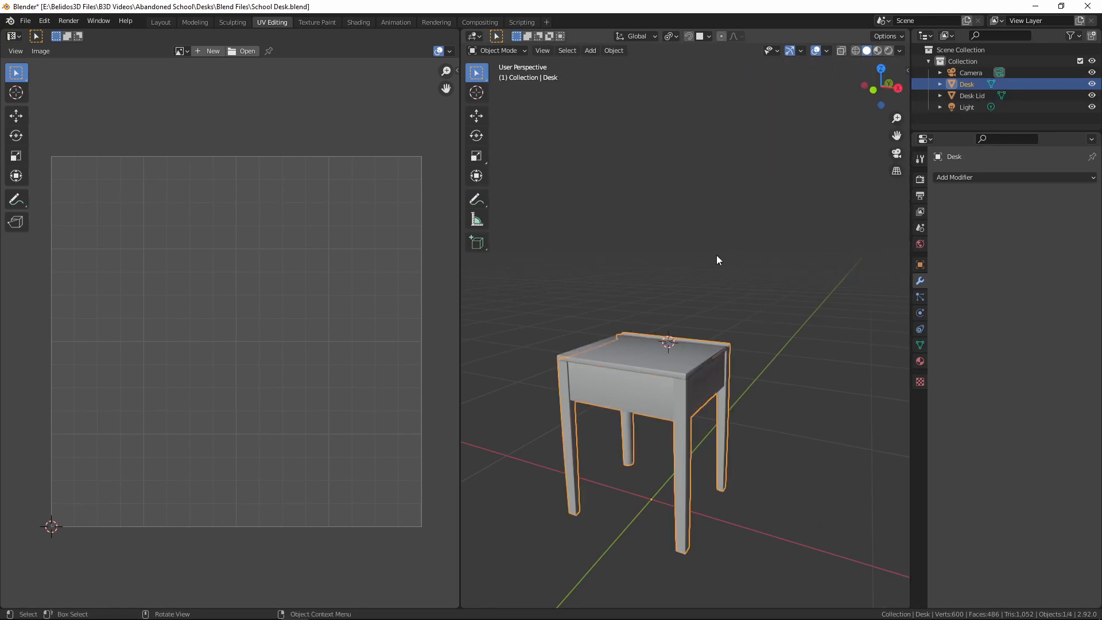
Select the Desk Lid and the Desk and open an FBX export in the Desks project's Meshes folder
middle_drag(716, 255, 614, 349)
click(621, 355)
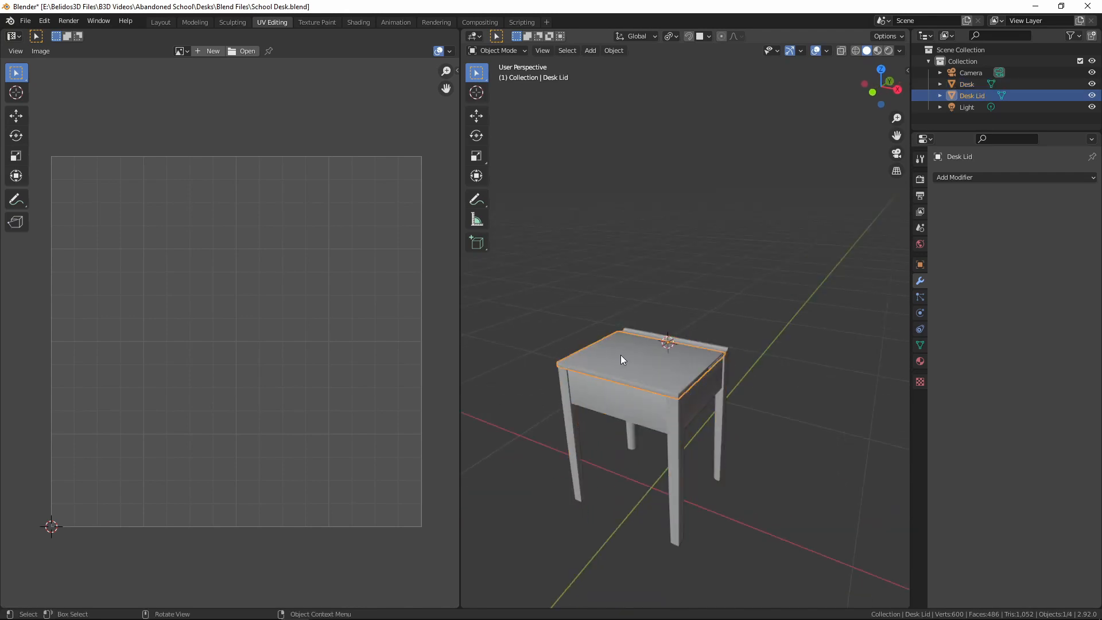
shift+click(595, 398)
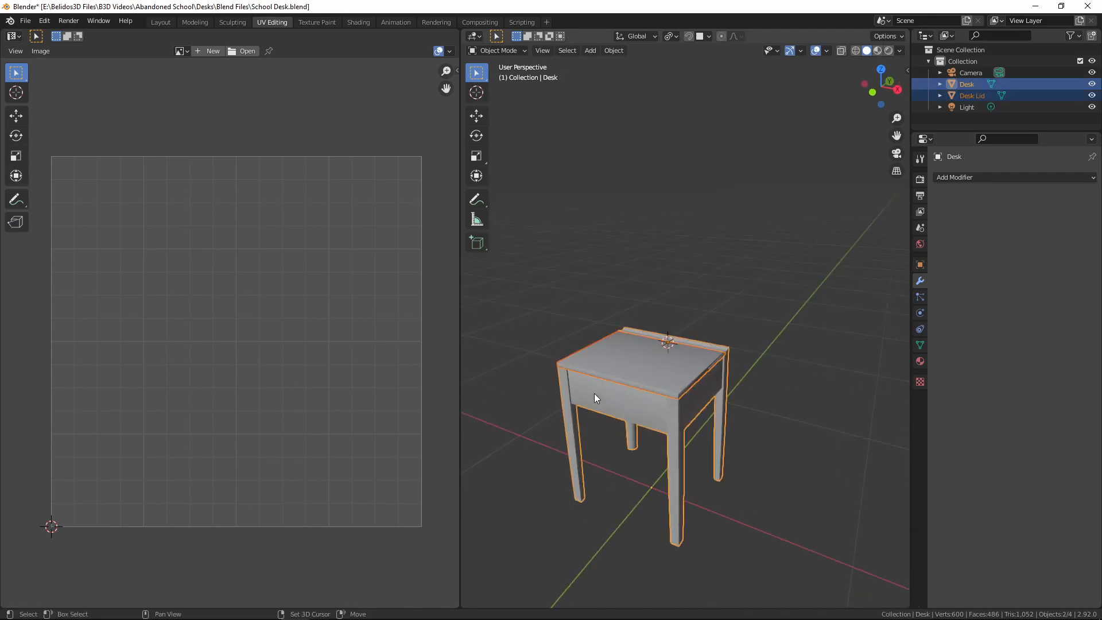
click(25, 21)
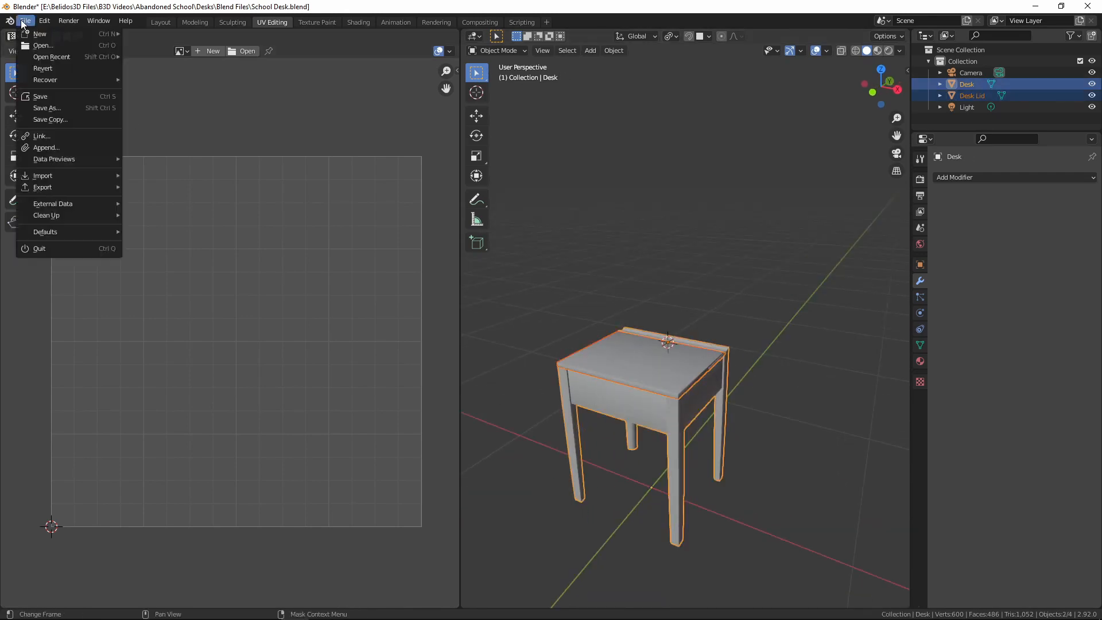
mouse_move(68, 188)
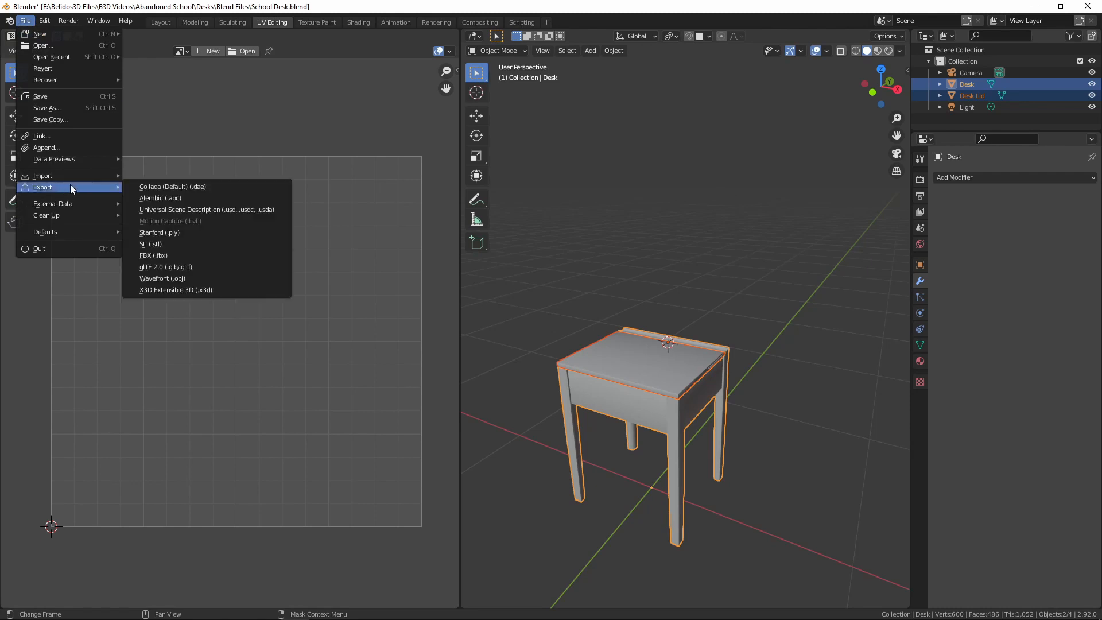
click(178, 256)
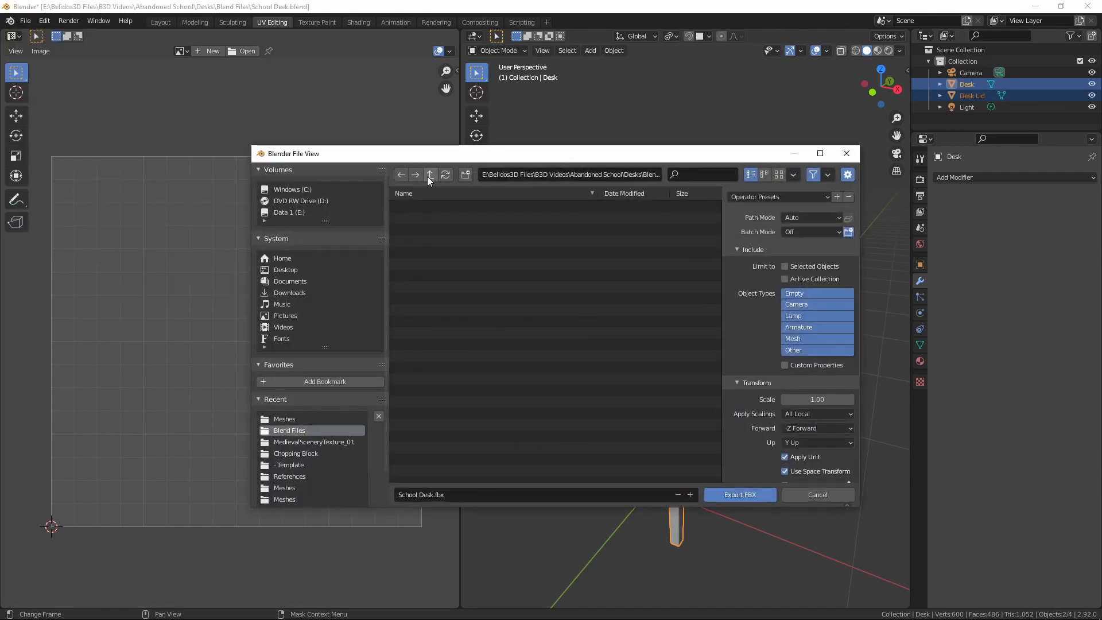
double_click(416, 230)
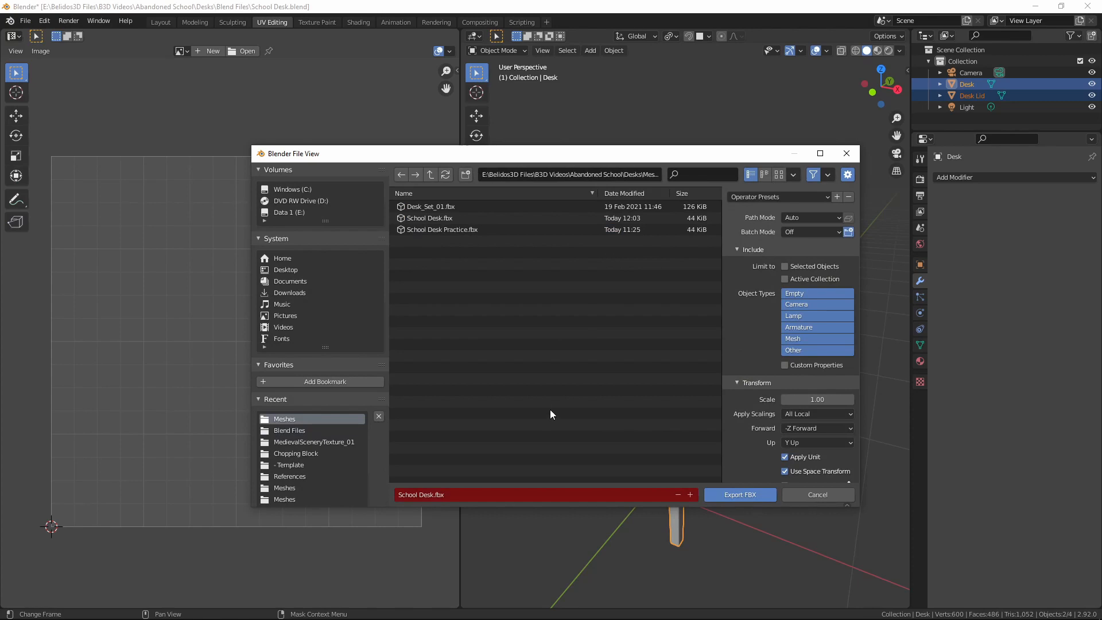
Name the FBX export file School_Desk
click(447, 495)
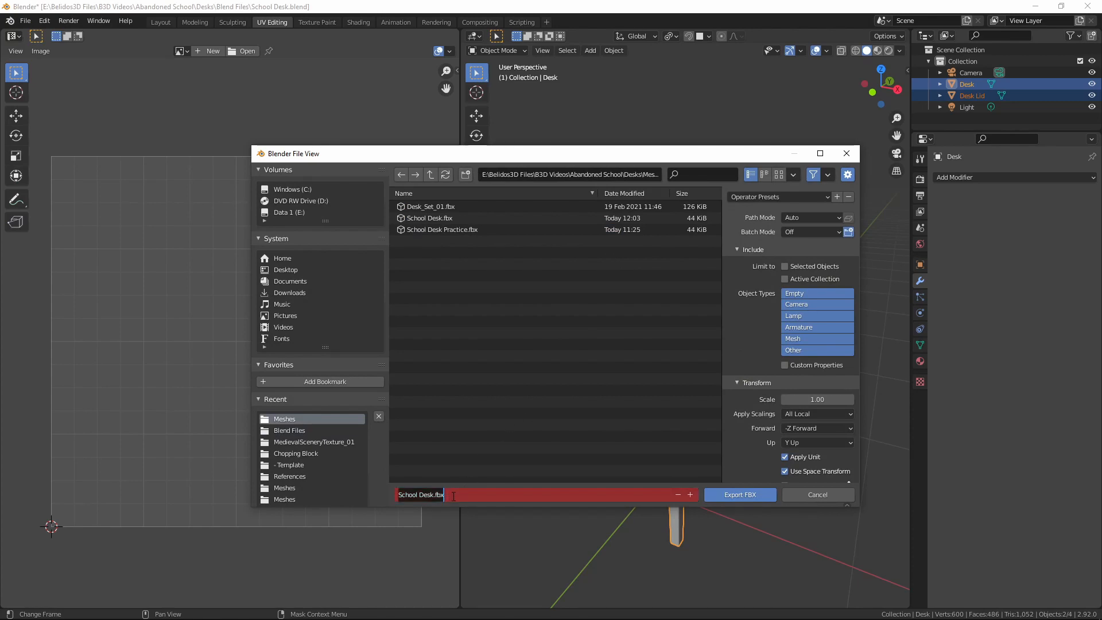
text(School)
text( Desk)
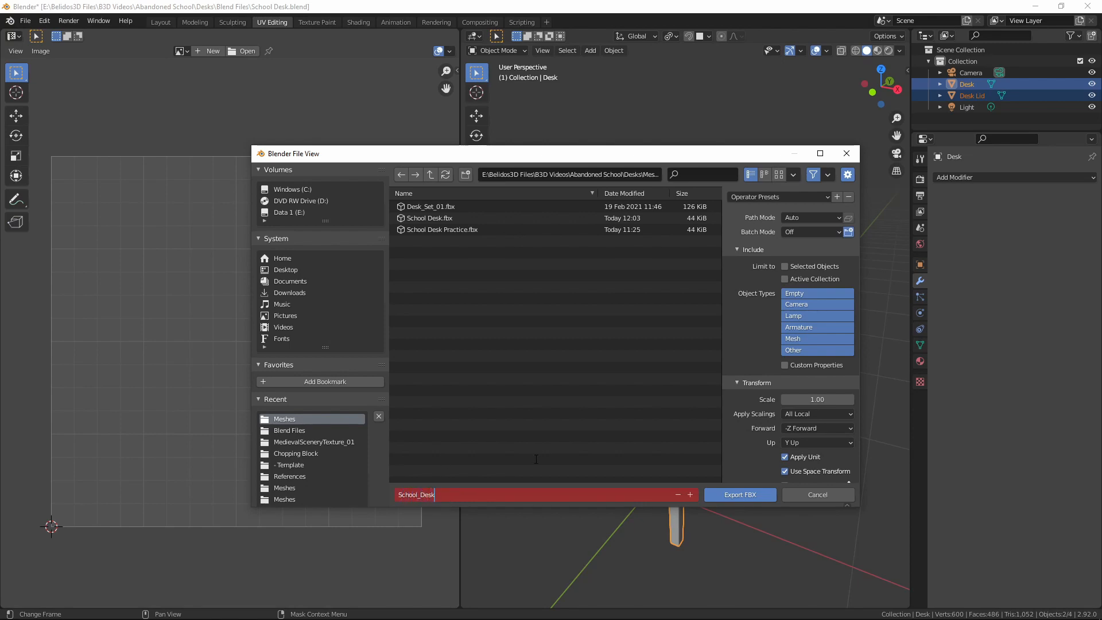
key(Return)
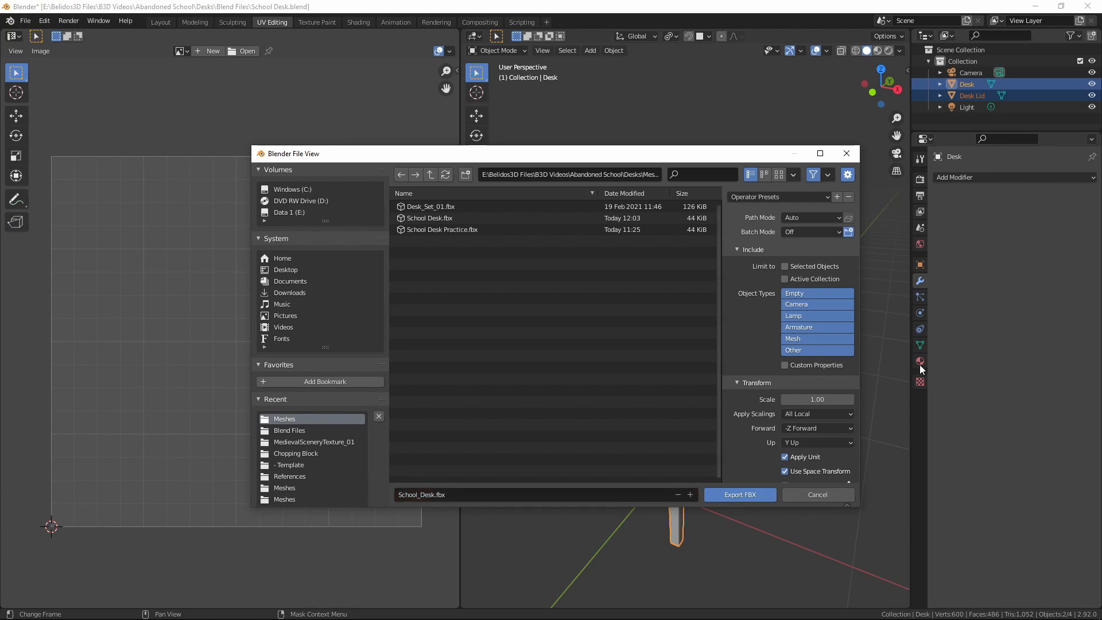
Export the FBX limited to selected objects, with Apply Scalings set to FBX Units Scale and Apply Transform enabled
click(785, 266)
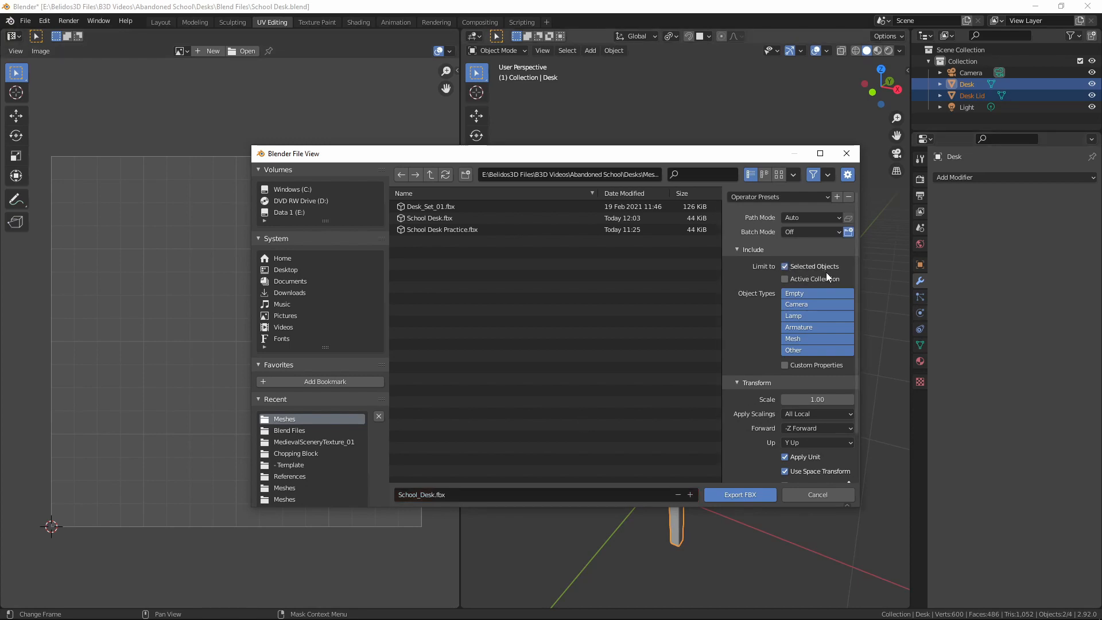
scroll(769, 425, down, 1)
scroll(764, 429, down, 1)
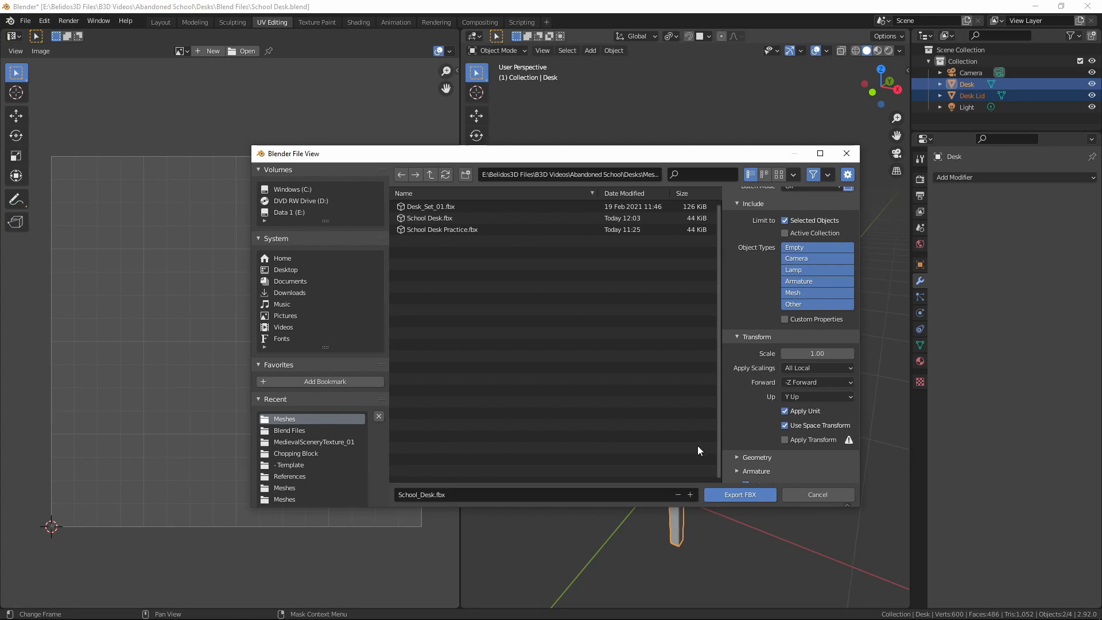
click(806, 370)
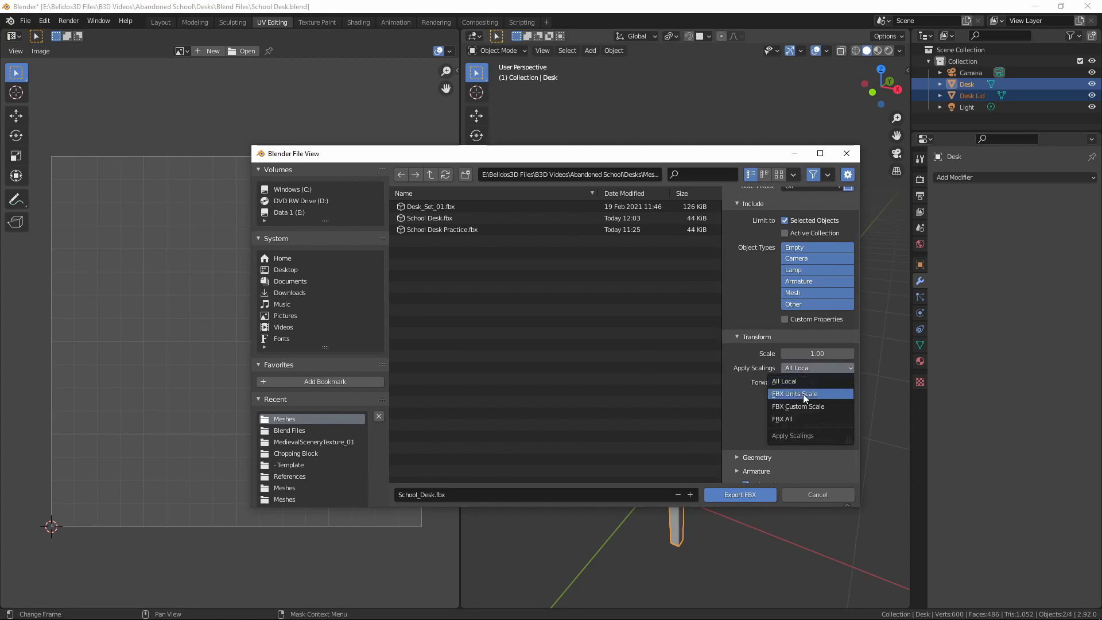
click(801, 395)
scroll(776, 337, down, 1)
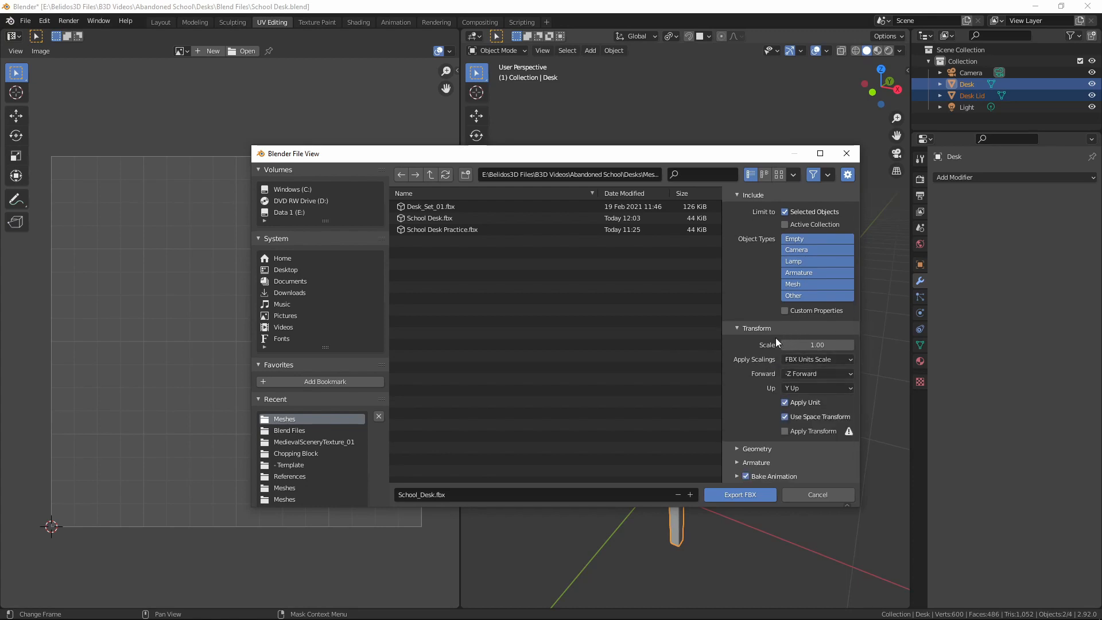
click(785, 431)
click(742, 494)
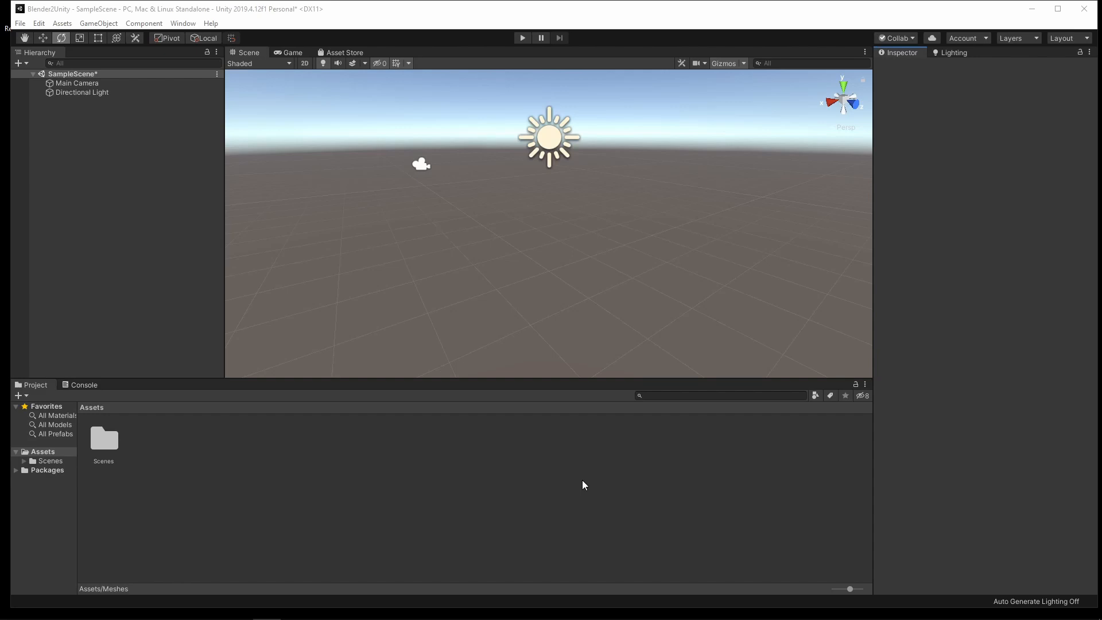
Switch to File Explorer and import School_Desk.fbx from the Desks Meshes folder into the Unity project's Assets
key(alt+Tab)
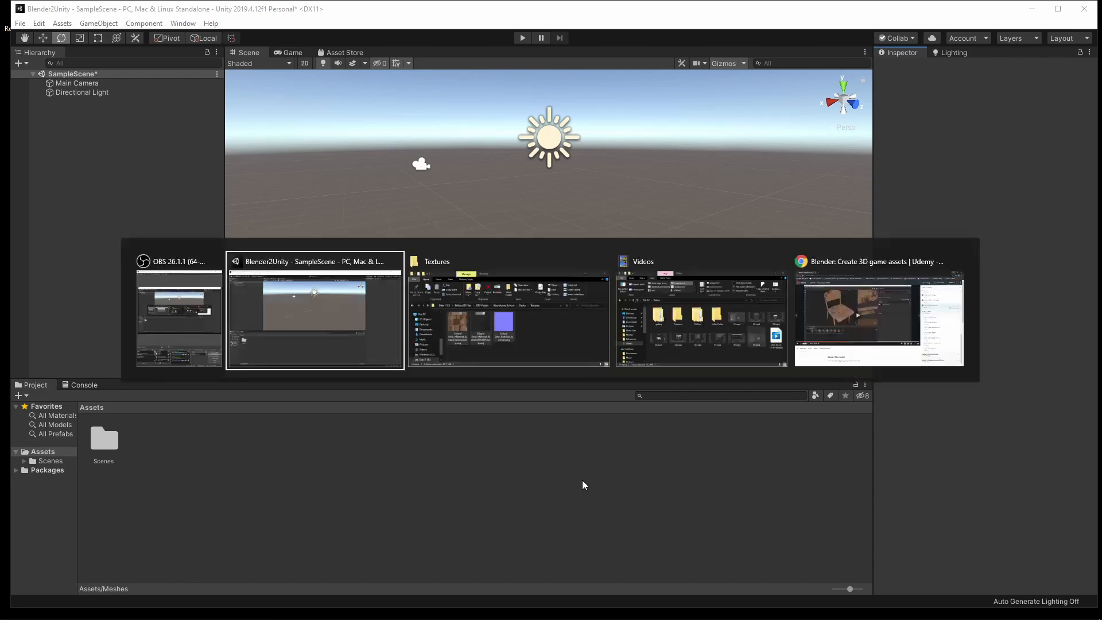
key(alt+Tab)
key(alt+Tab)
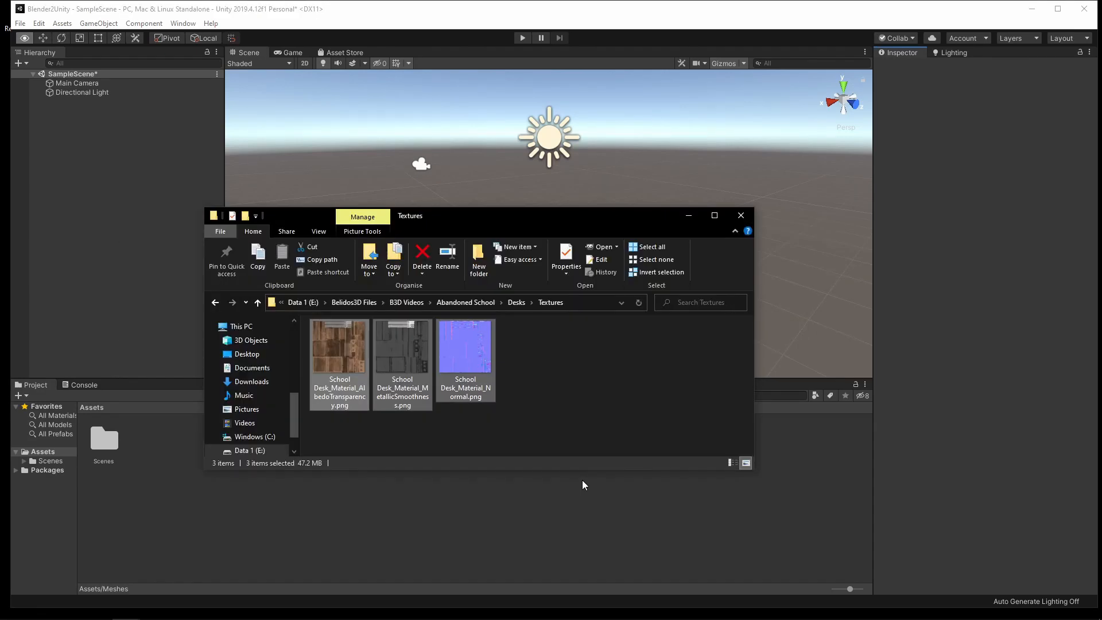
drag(491, 225, 754, 131)
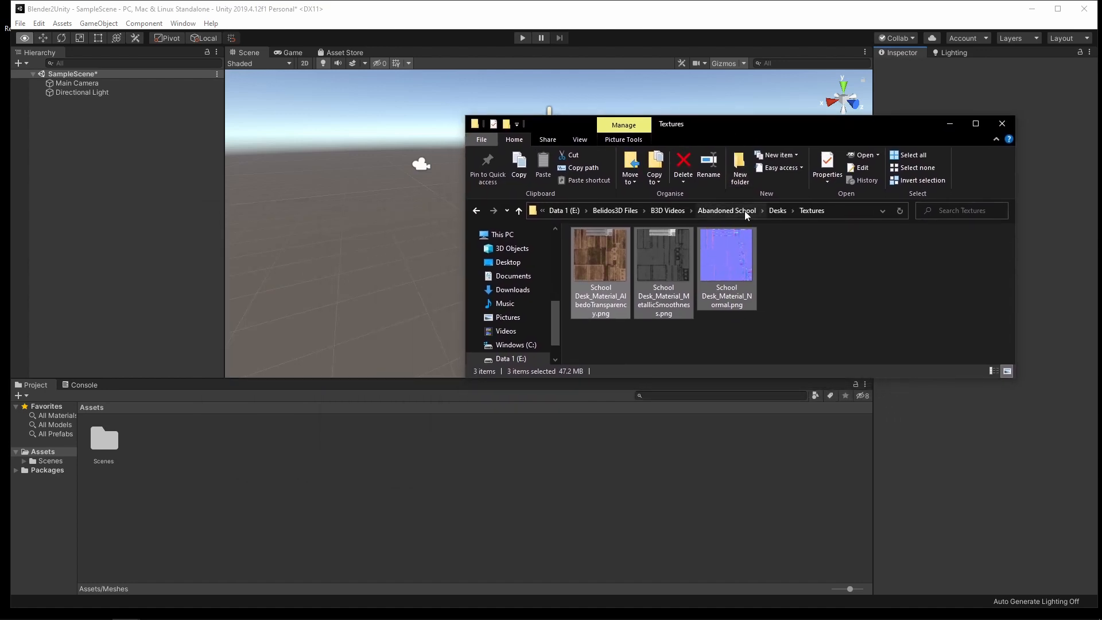
click(779, 212)
click(608, 273)
double_click(608, 273)
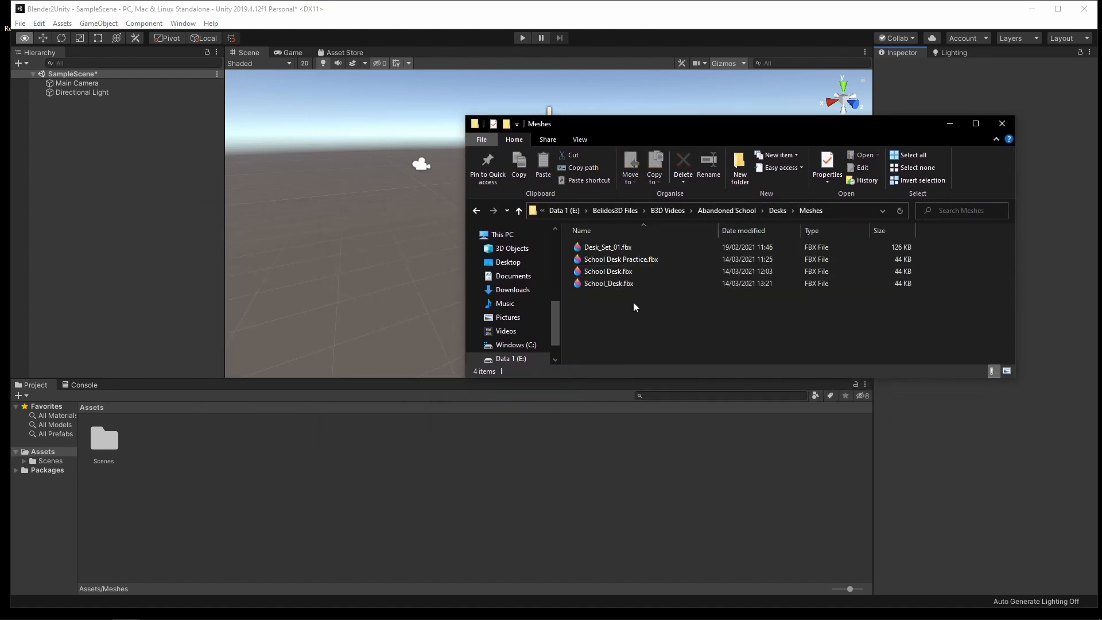
drag(608, 284, 227, 496)
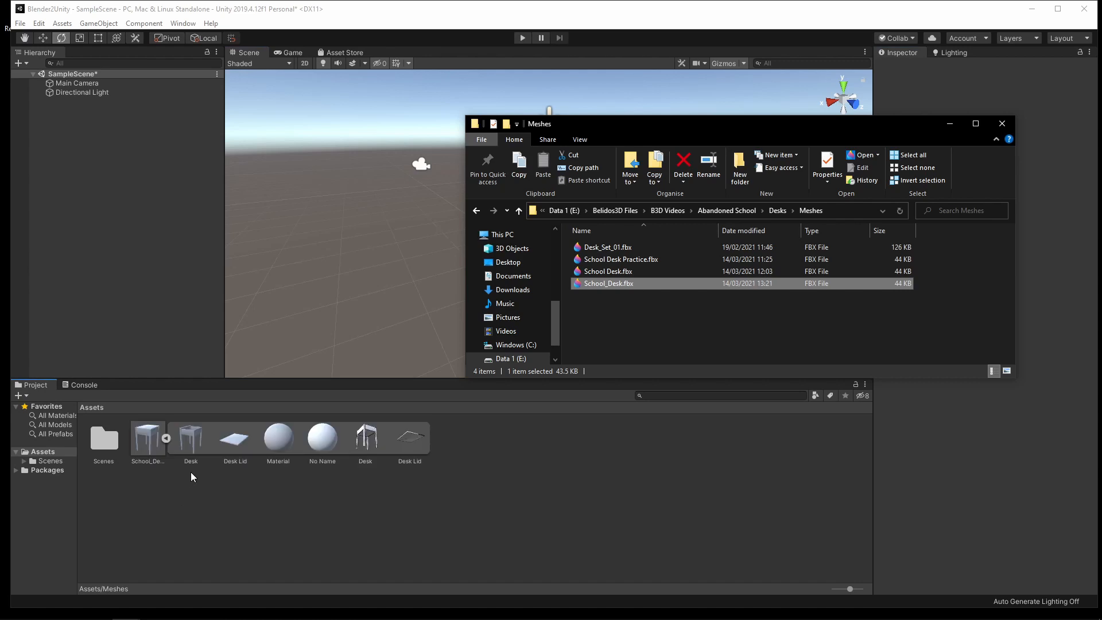
click(537, 466)
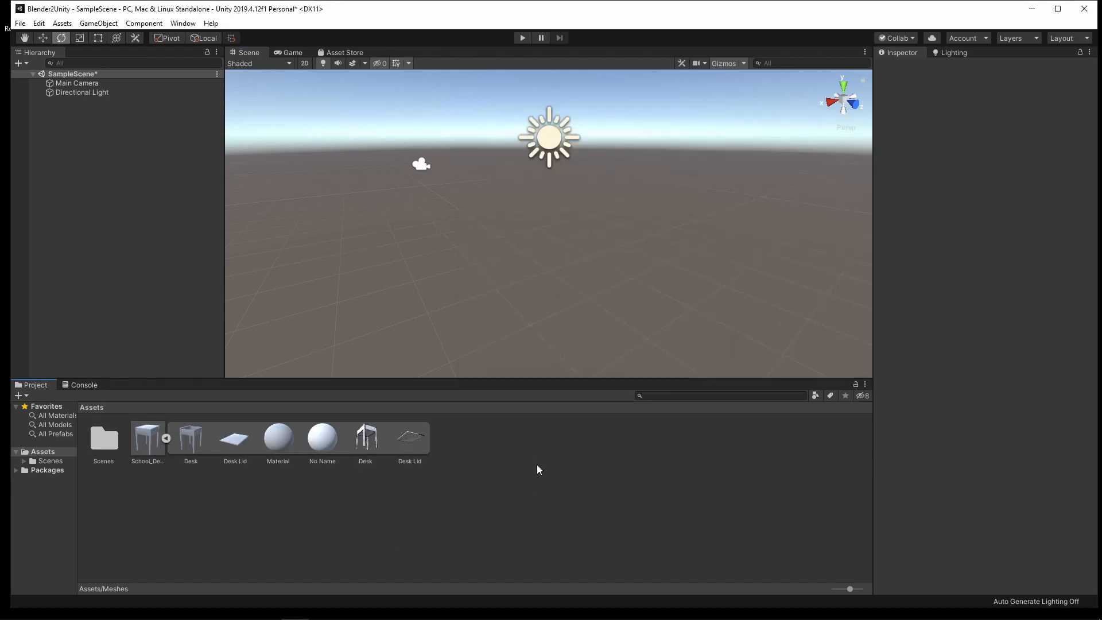
Create a Meshes folder in Assets and move the School_Desk model into it
right_click(480, 463)
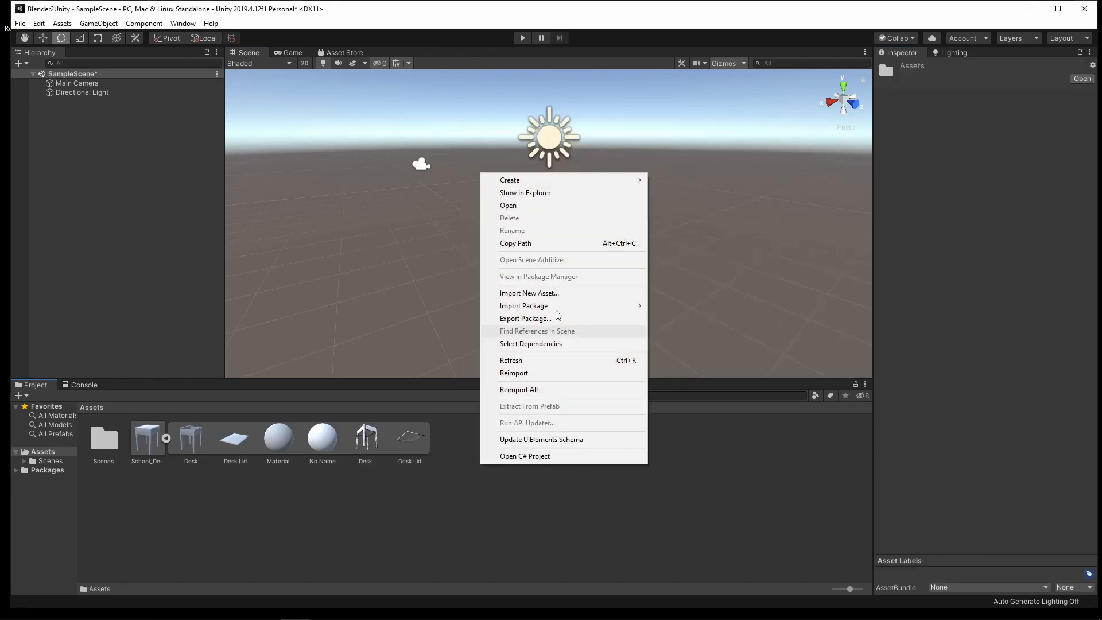
mouse_move(574, 180)
click(660, 179)
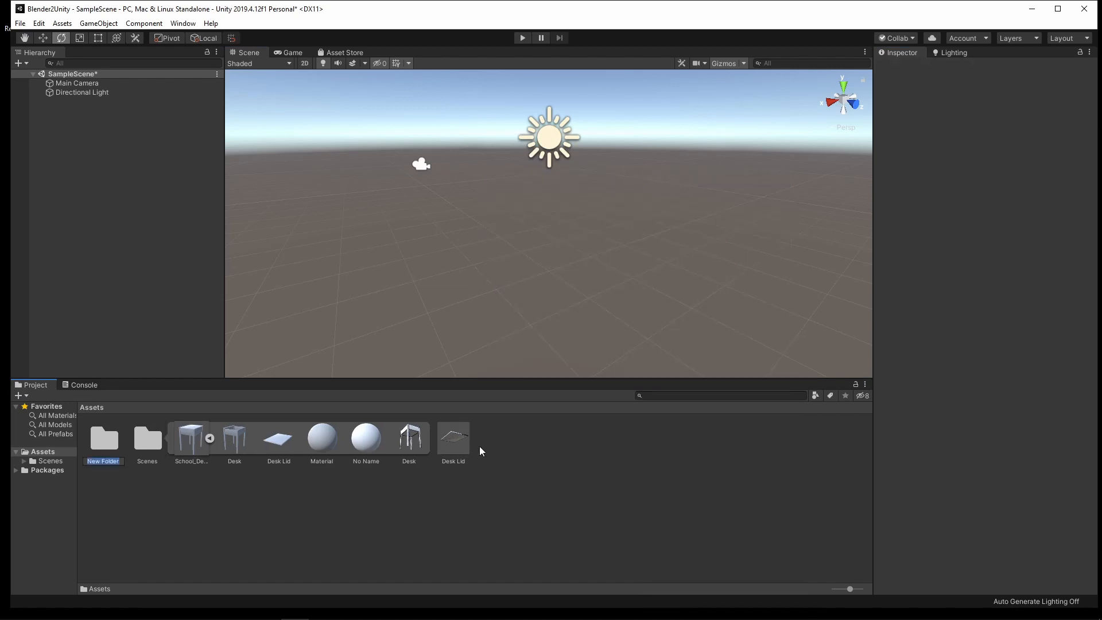
text(Meshes)
key(Return)
drag(194, 436, 105, 443)
Create a folder named Textures in Assets
right_click(226, 471)
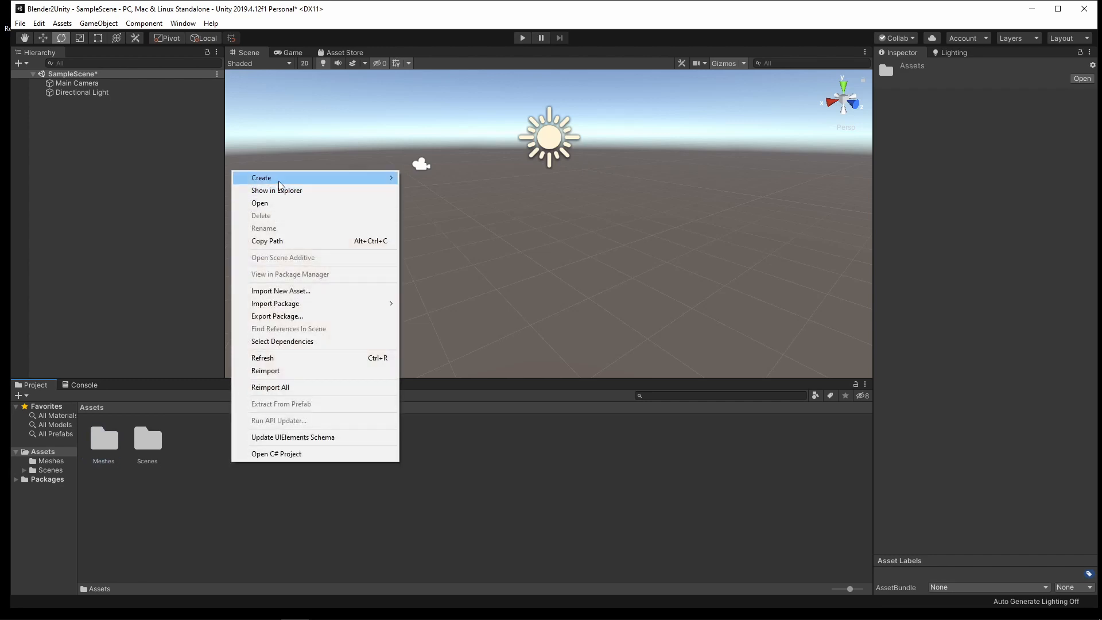
mouse_move(280, 185)
click(498, 179)
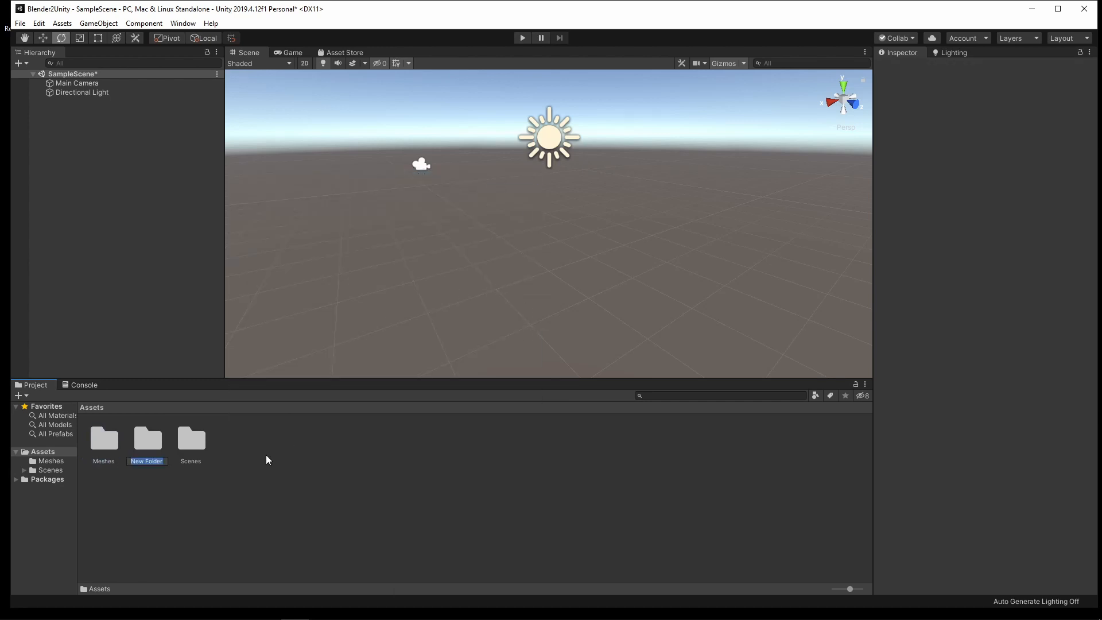
text(Textures)
key(Return)
Create a folder named Materials in Assets
right_click(233, 520)
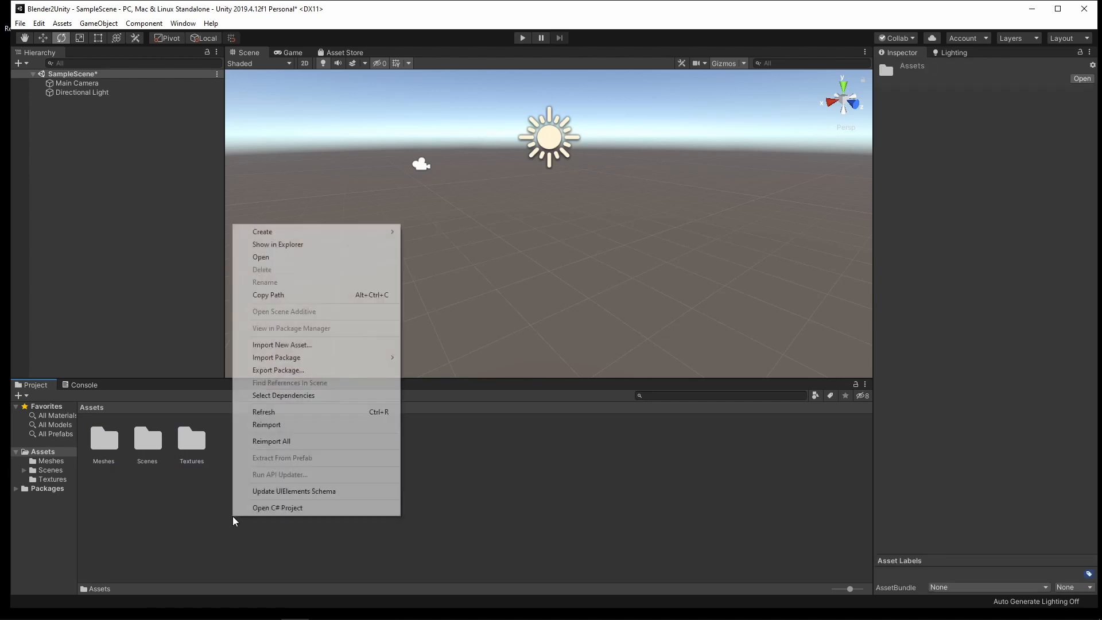
mouse_move(347, 232)
click(423, 178)
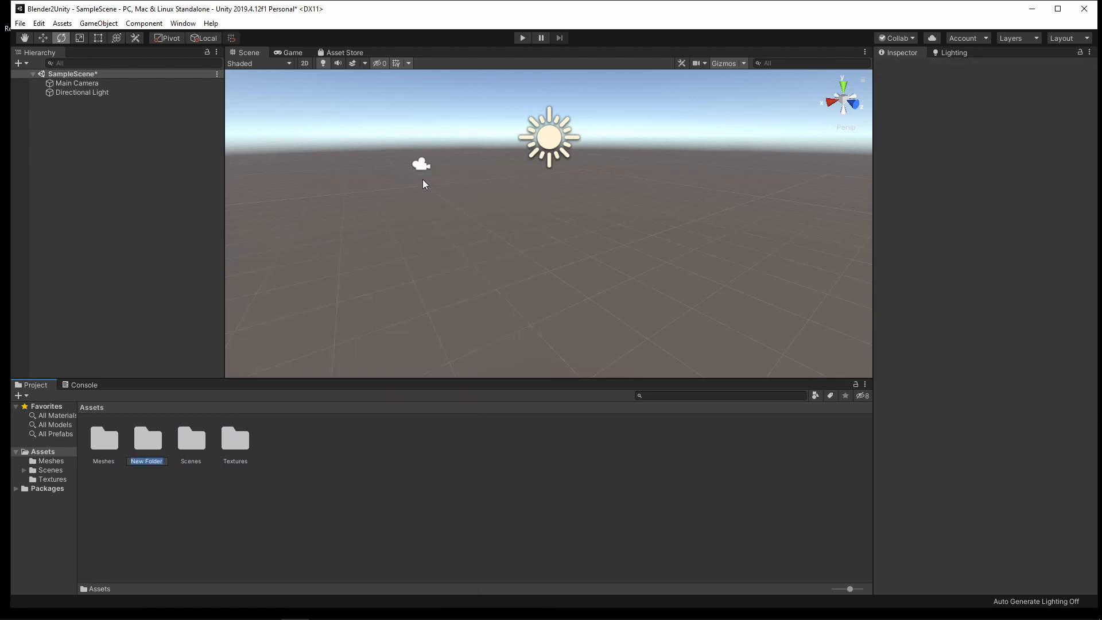
text(Materials)
key(Return)
click(494, 508)
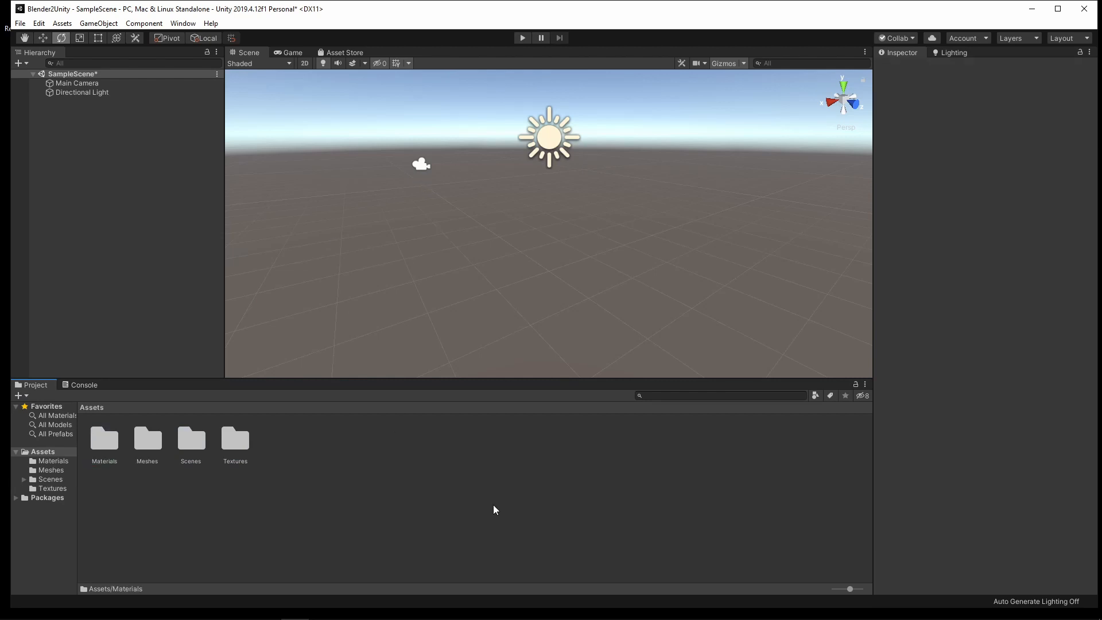
Inspect the School_Desk model's Desk and Desk Lid parts and its two embedded materials in the Meshes folder
click(156, 446)
double_click(156, 446)
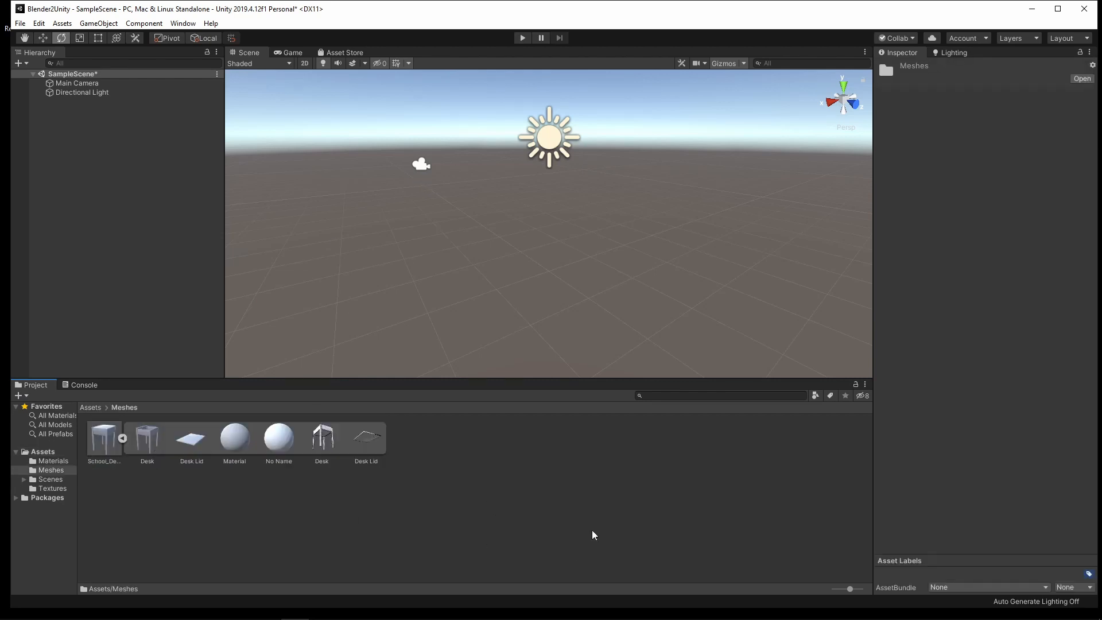
click(112, 440)
click(144, 438)
click(192, 439)
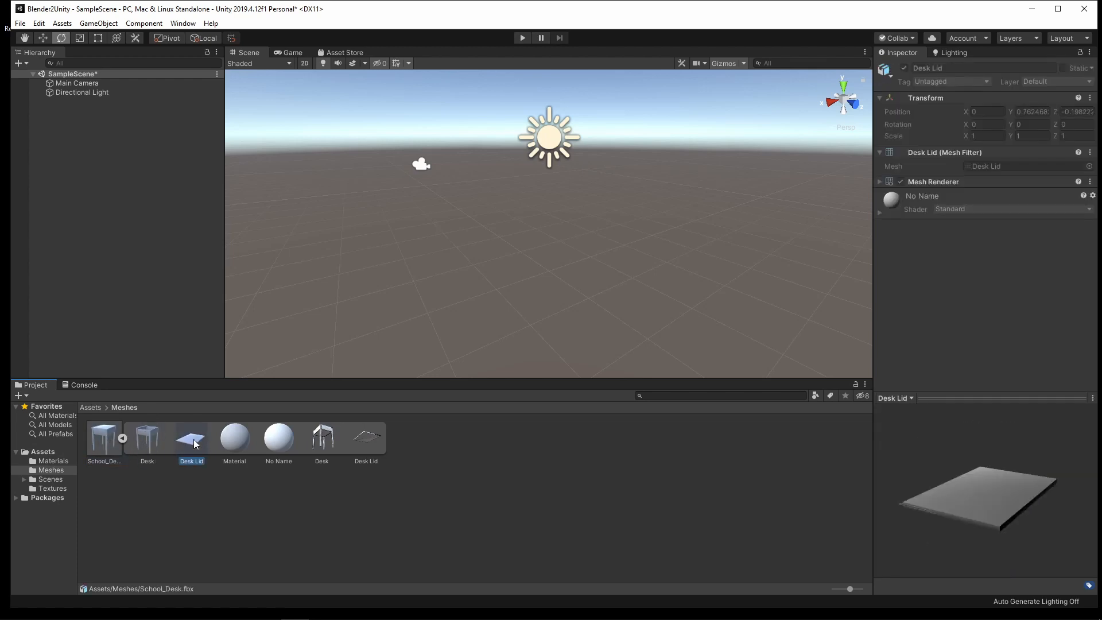
click(246, 442)
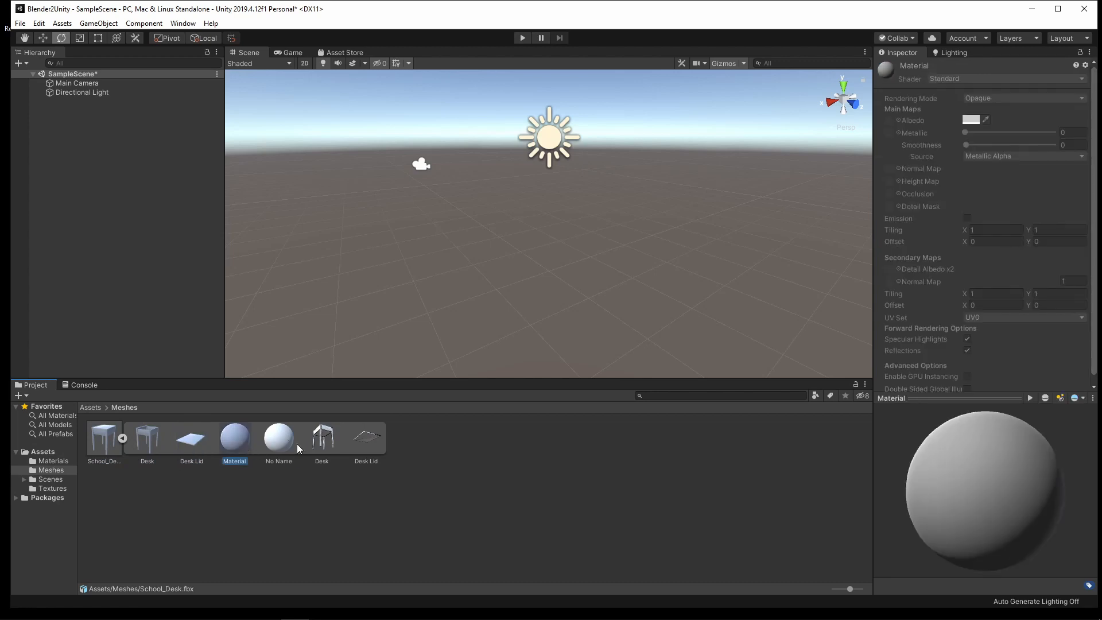
click(280, 440)
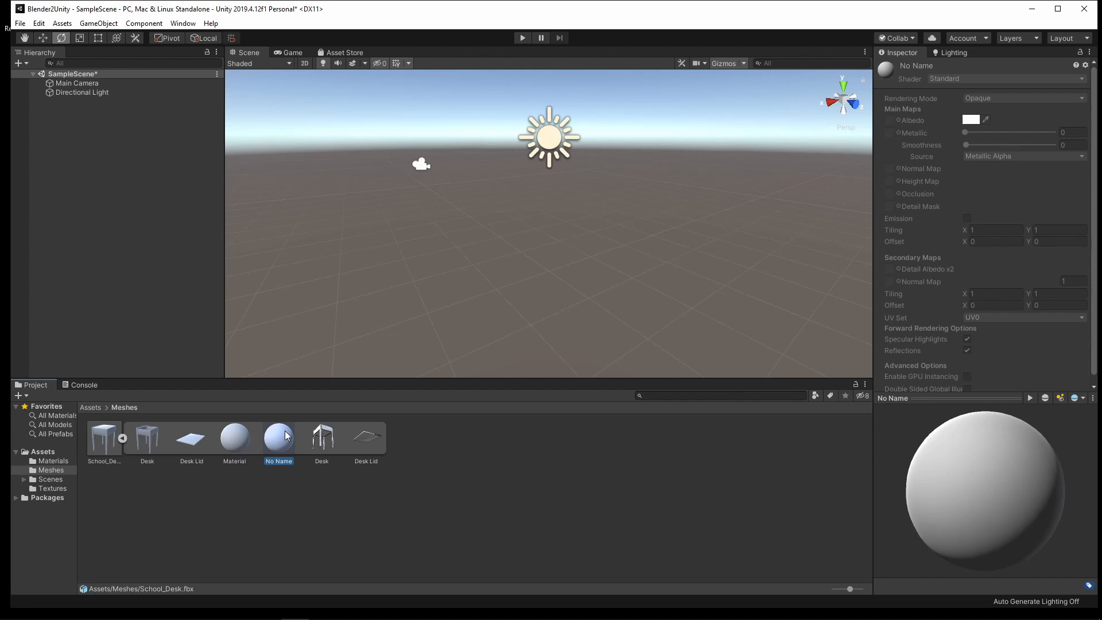
click(235, 439)
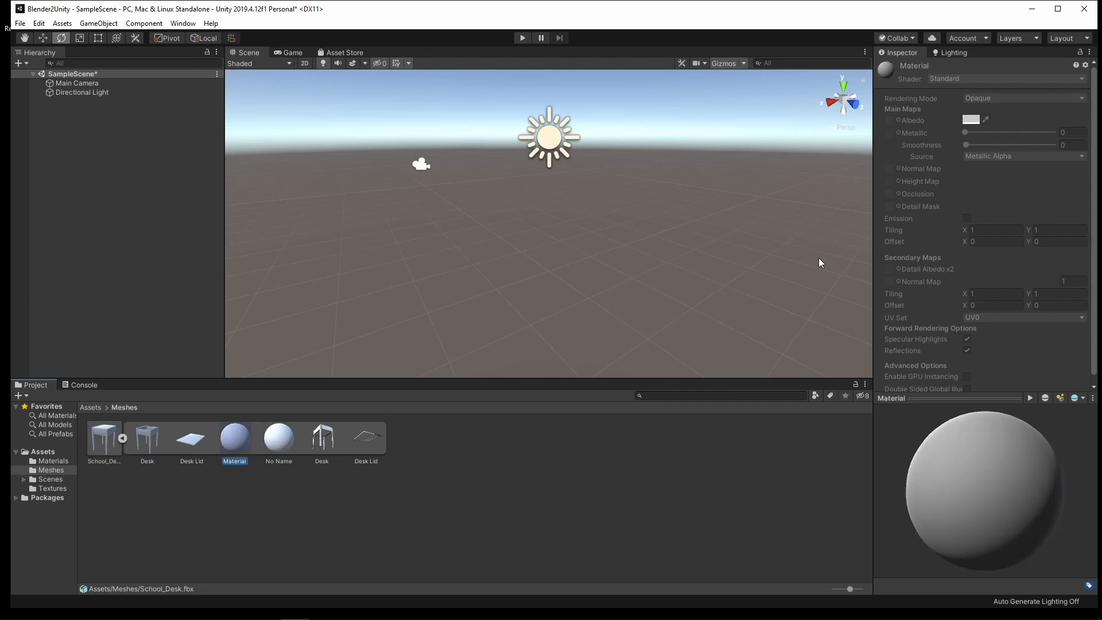
click(890, 120)
Extract both of the School_Desk model's embedded materials into the Assets/Materials folder
ctrl+click(267, 451)
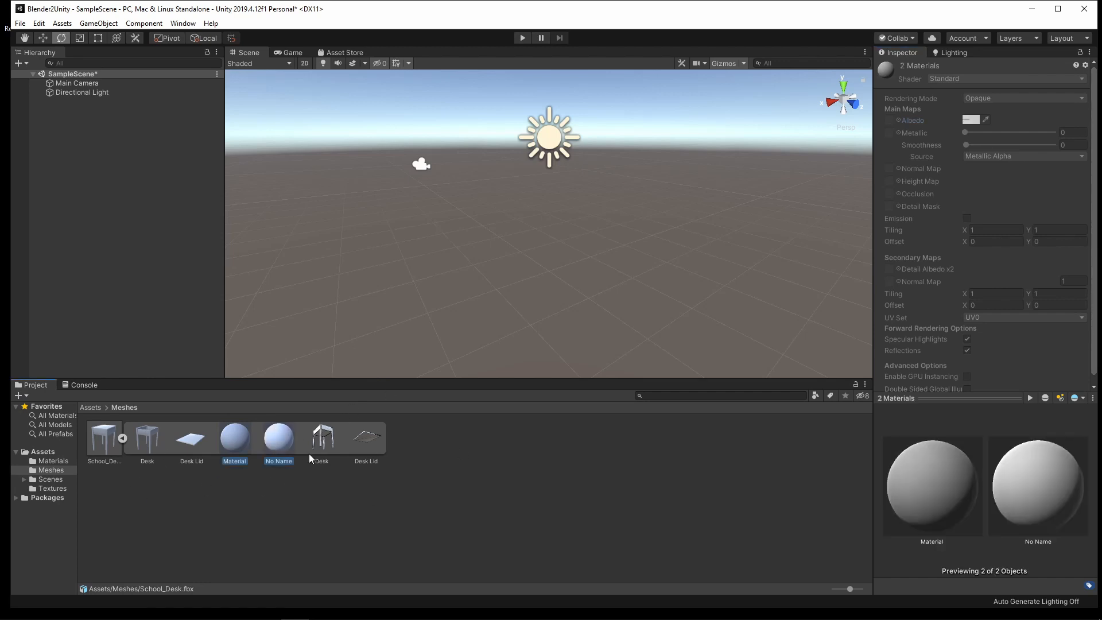
right_click(280, 448)
click(370, 372)
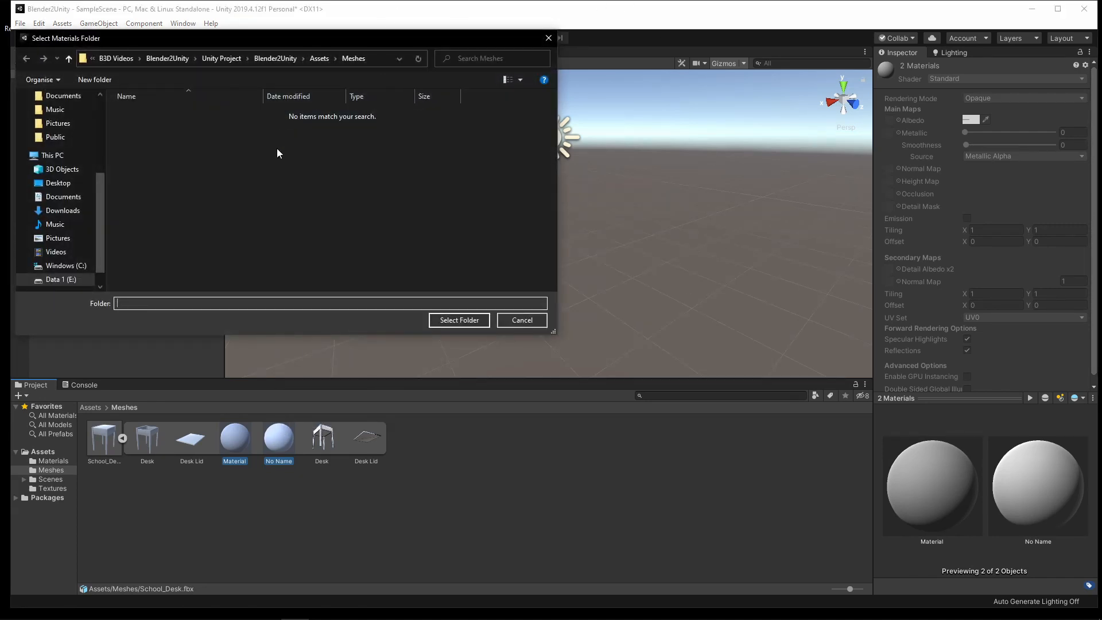
click(324, 59)
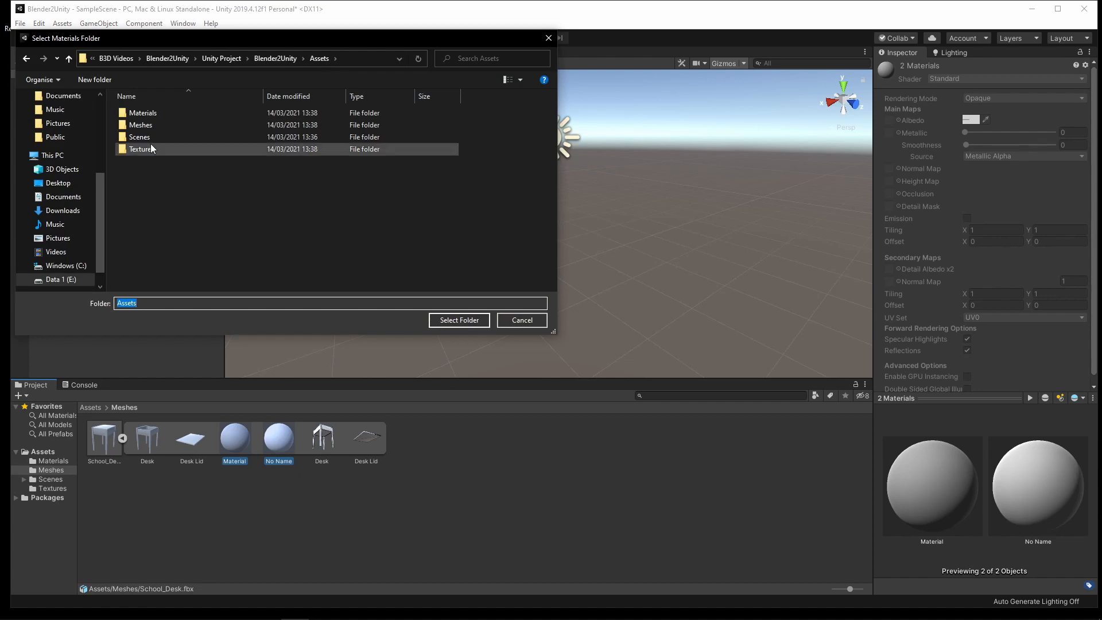
double_click(142, 112)
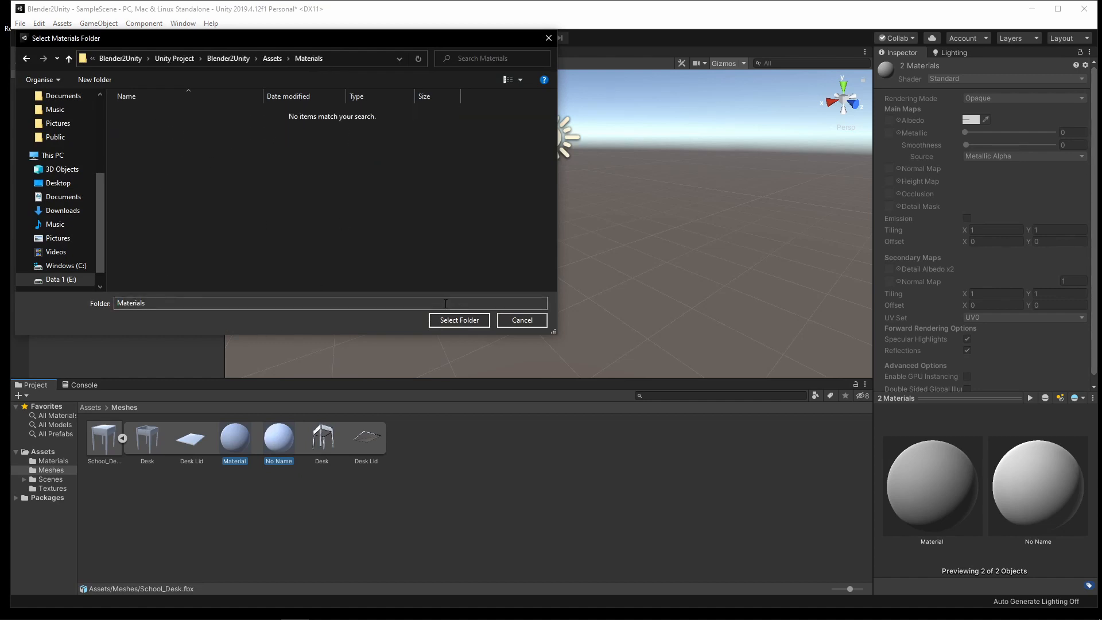
click(460, 319)
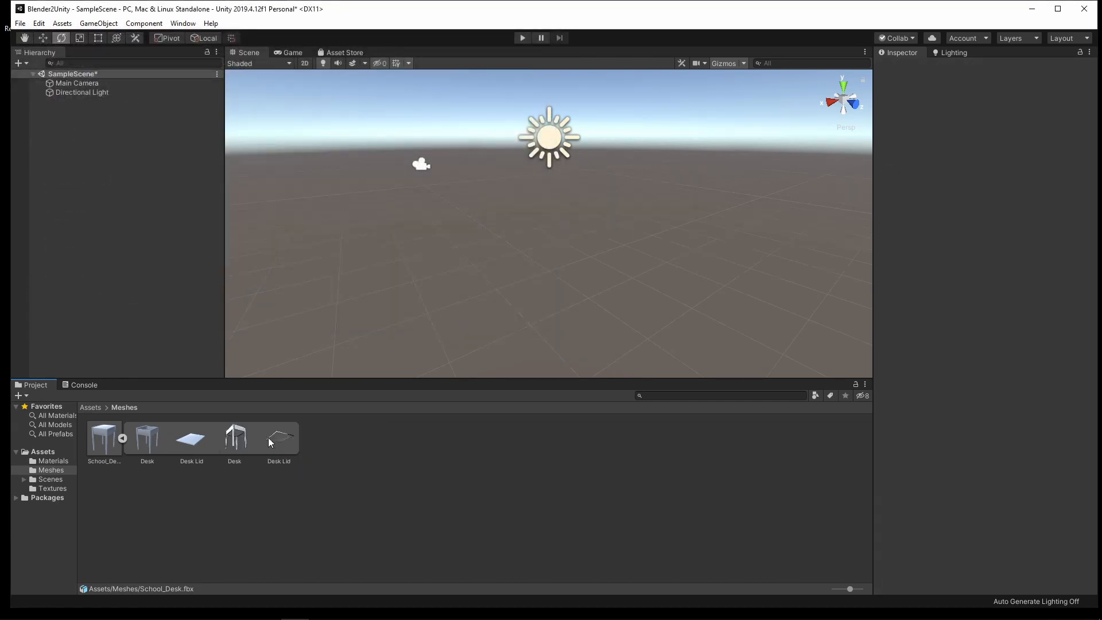
Delete the extracted No Name material from the Materials folder
click(90, 406)
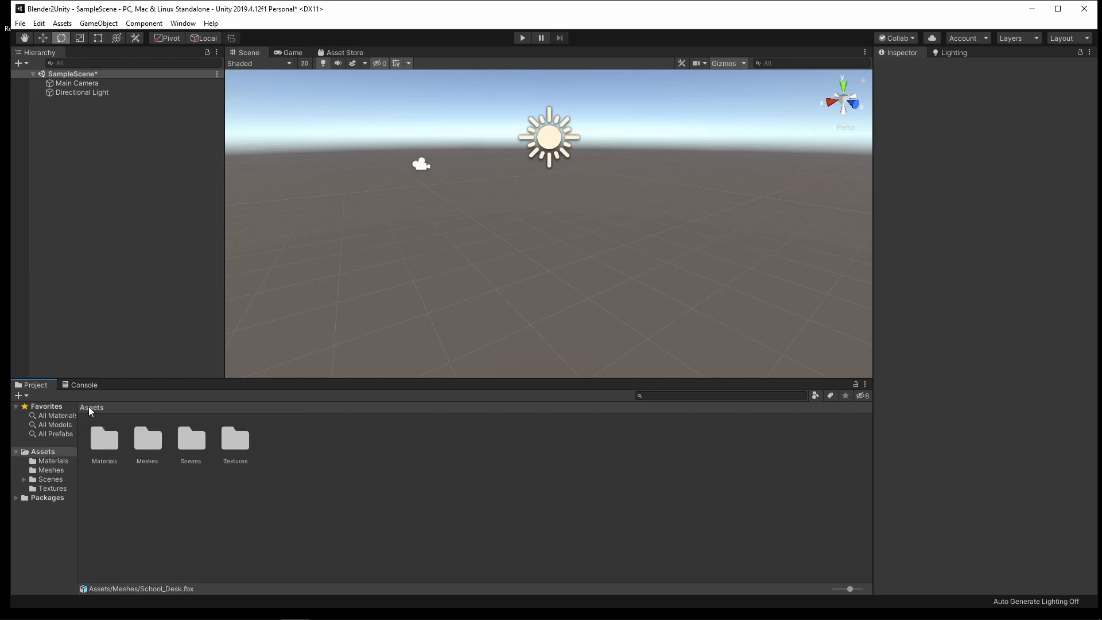
double_click(106, 443)
click(146, 449)
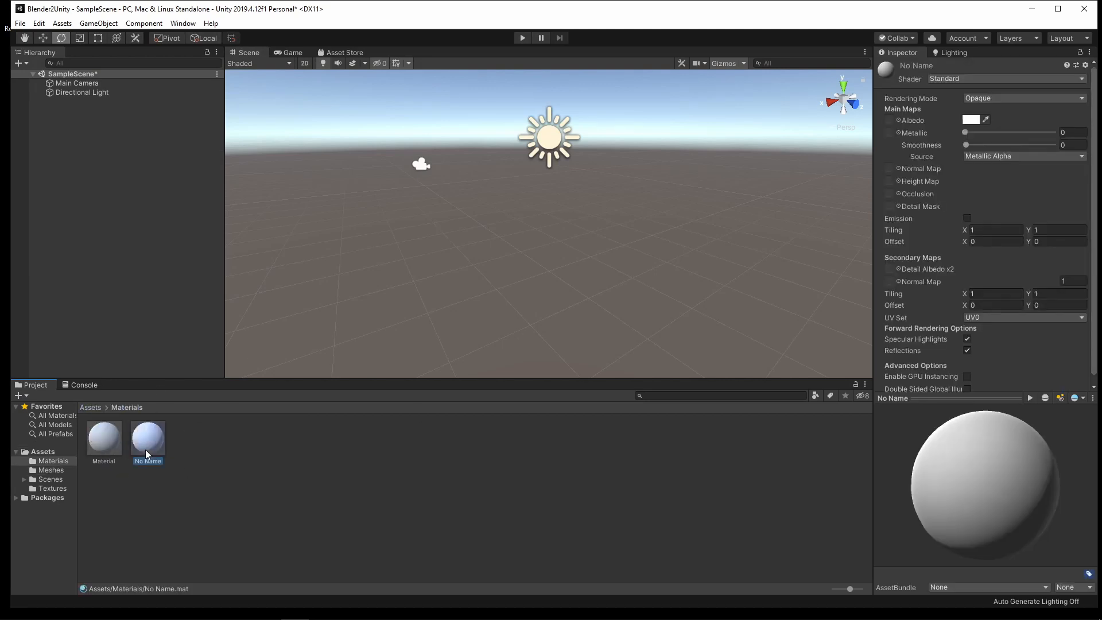
key(Delete)
key(Return)
click(98, 441)
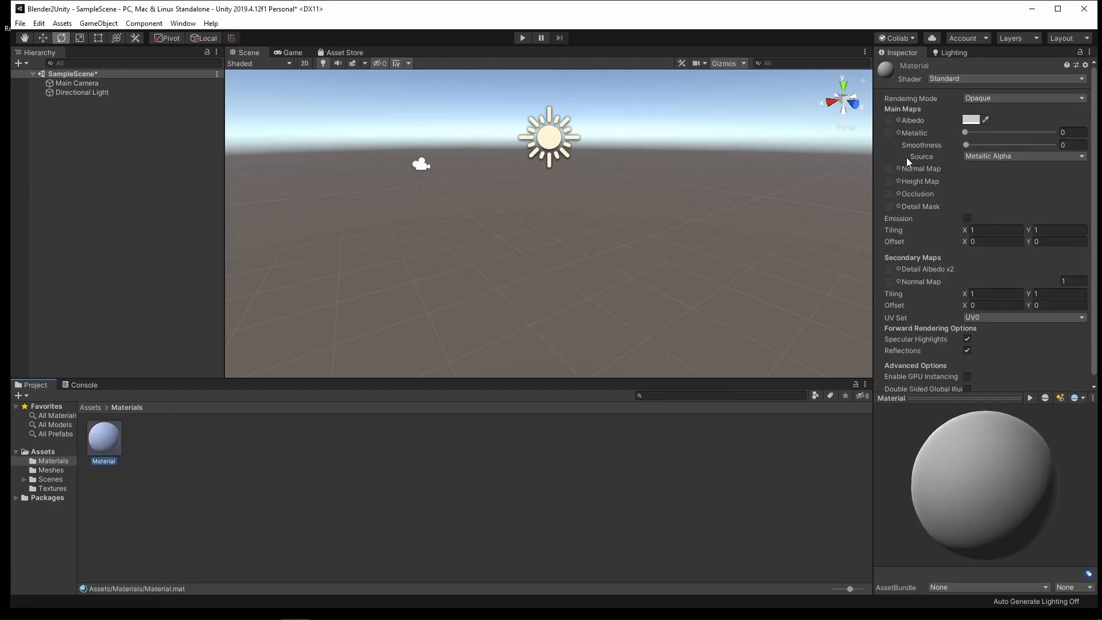
click(898, 120)
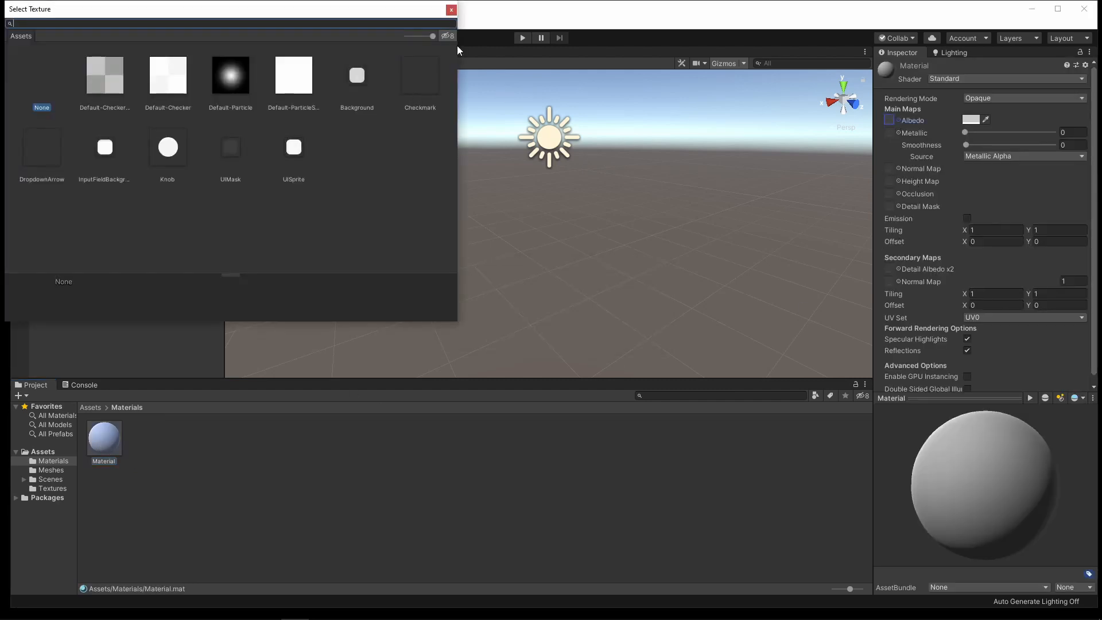
click(451, 9)
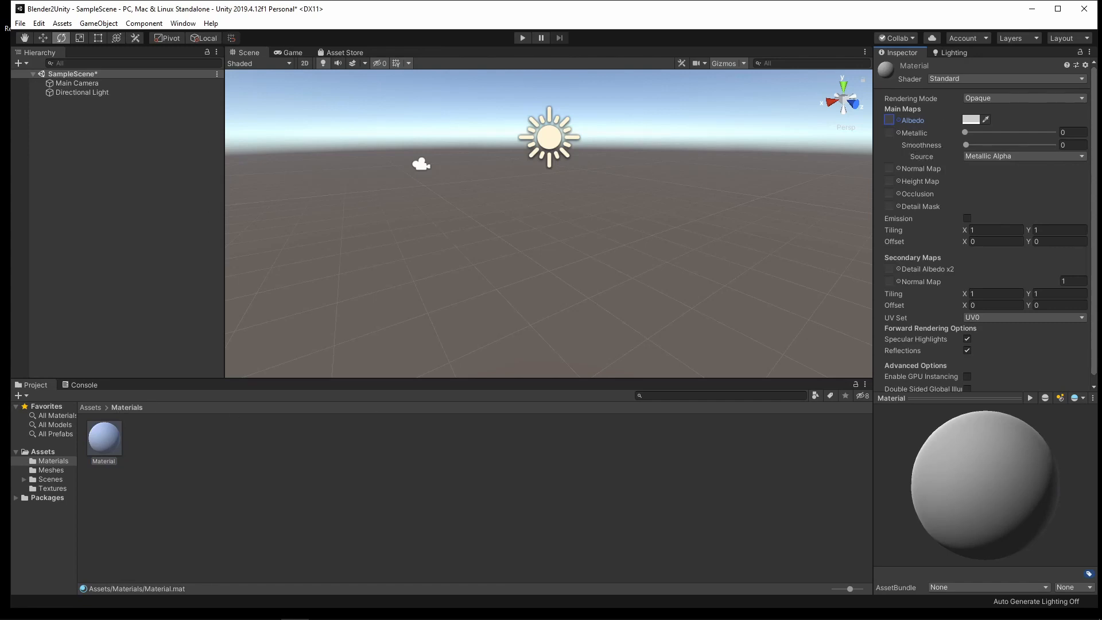
Import the AlbedoTransparency, MetallicSmoothness and Normal PNGs from the Desks project's Textures folder into Assets/Textures
click(91, 406)
double_click(240, 450)
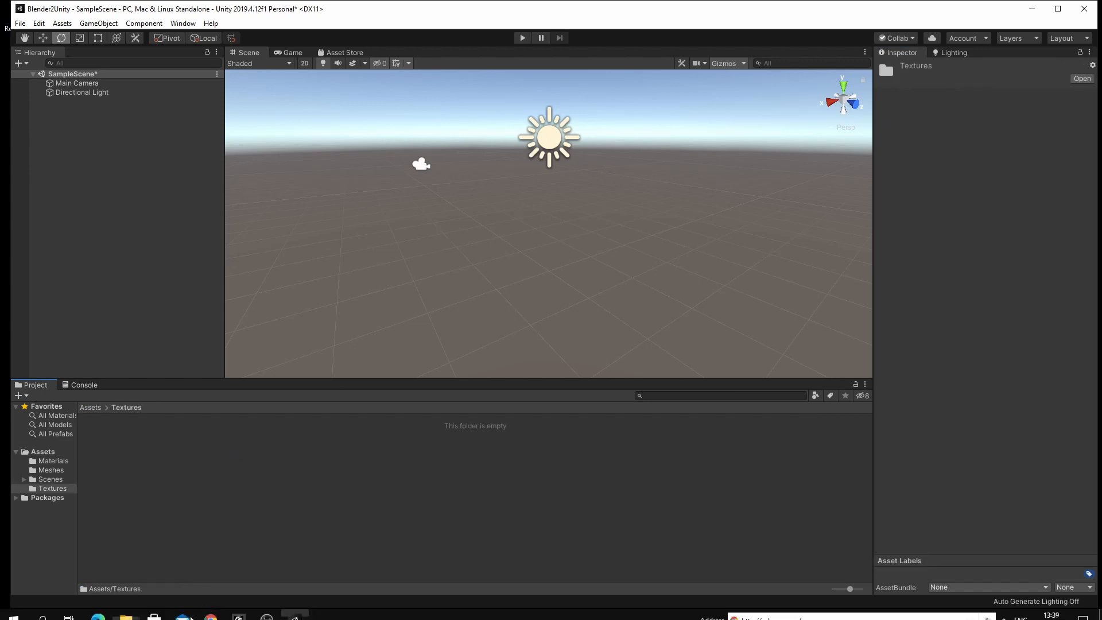
click(126, 611)
click(776, 210)
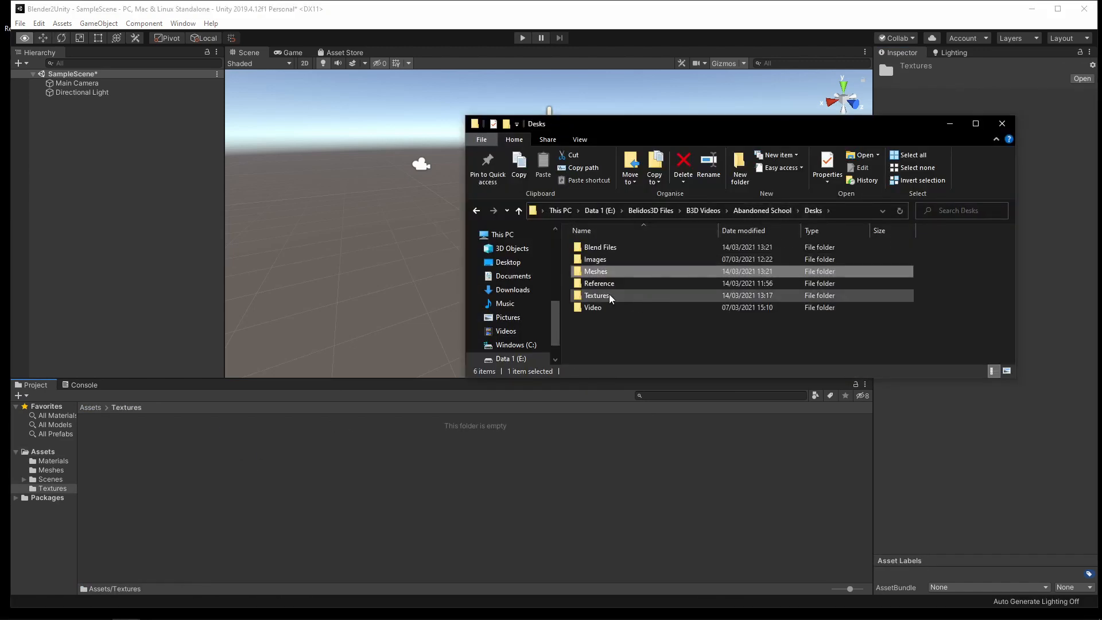
double_click(610, 295)
drag(773, 290, 163, 441)
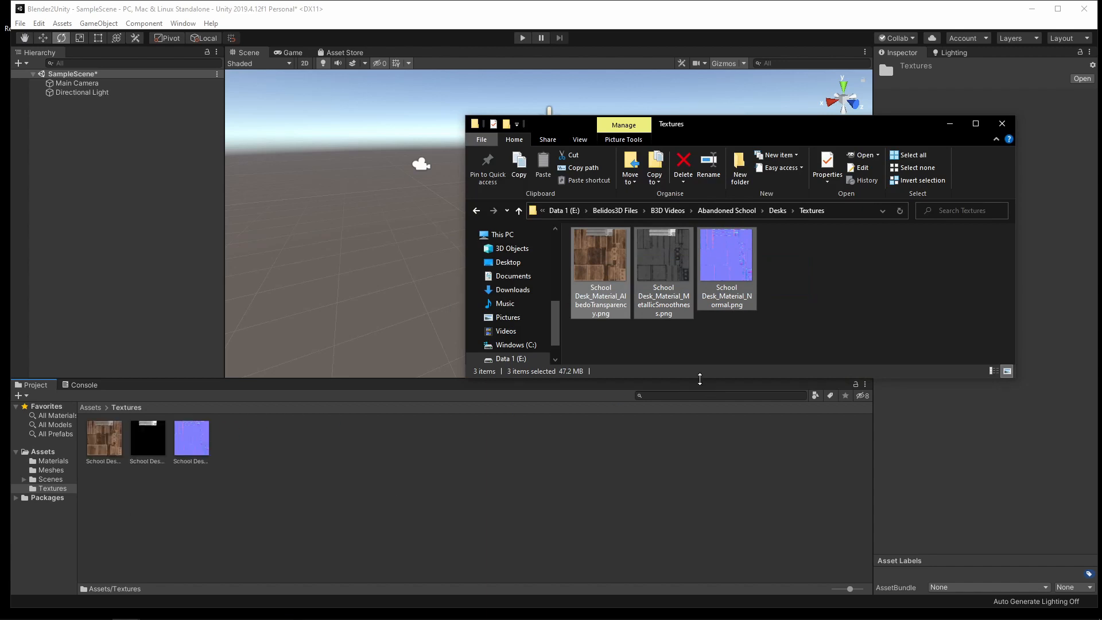
Review the imported textures' import settings and set the School Desk_Material_Normal texture type to Normal map
click(99, 449)
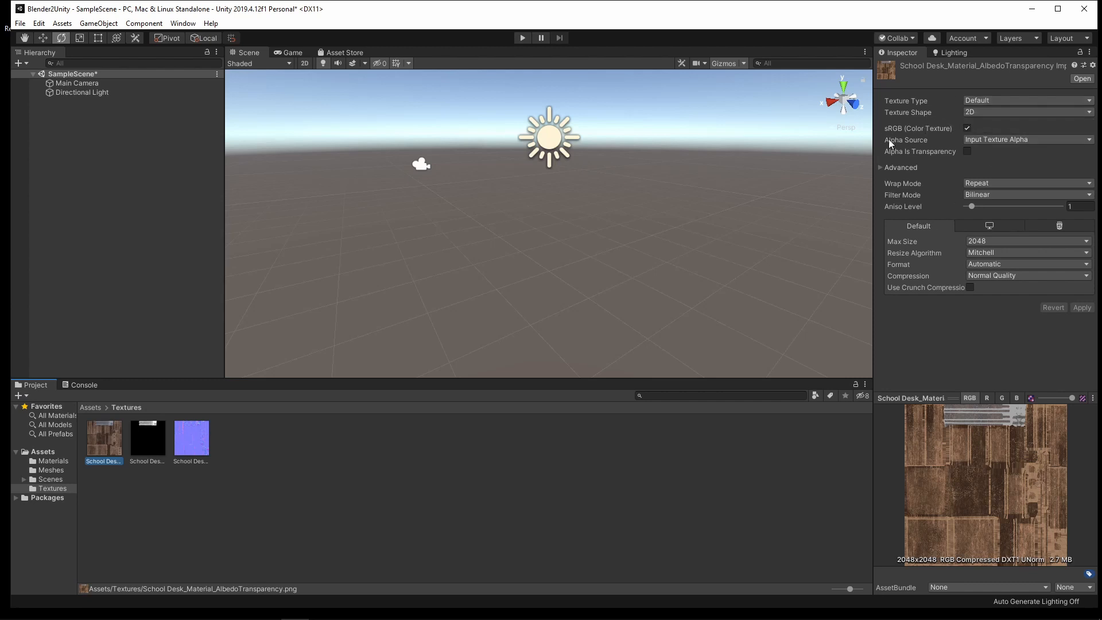
click(148, 445)
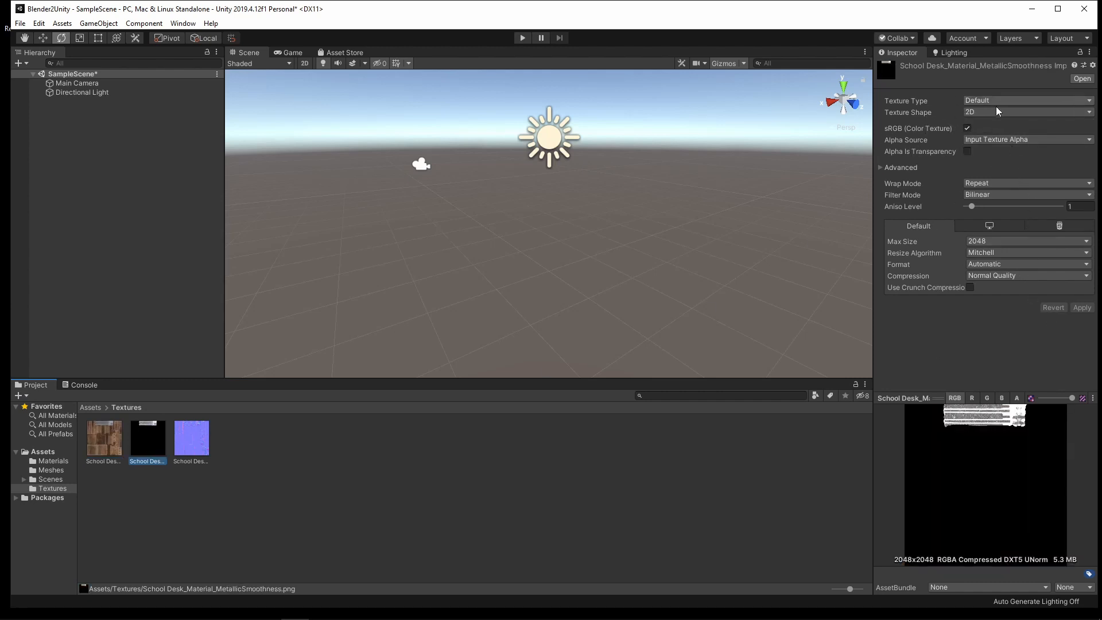
click(200, 443)
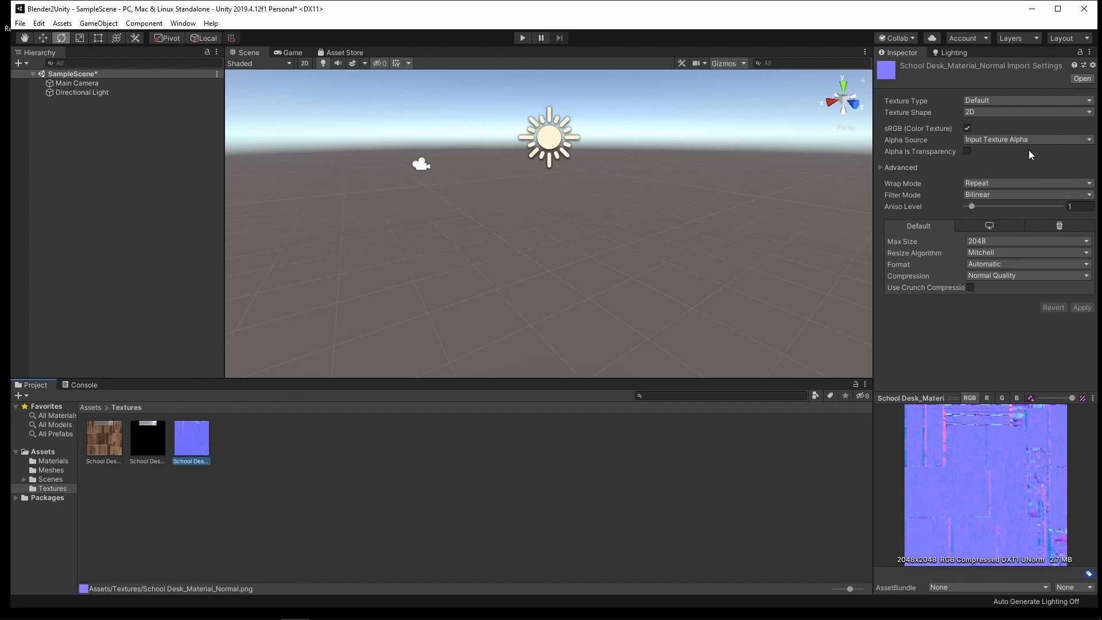
click(987, 100)
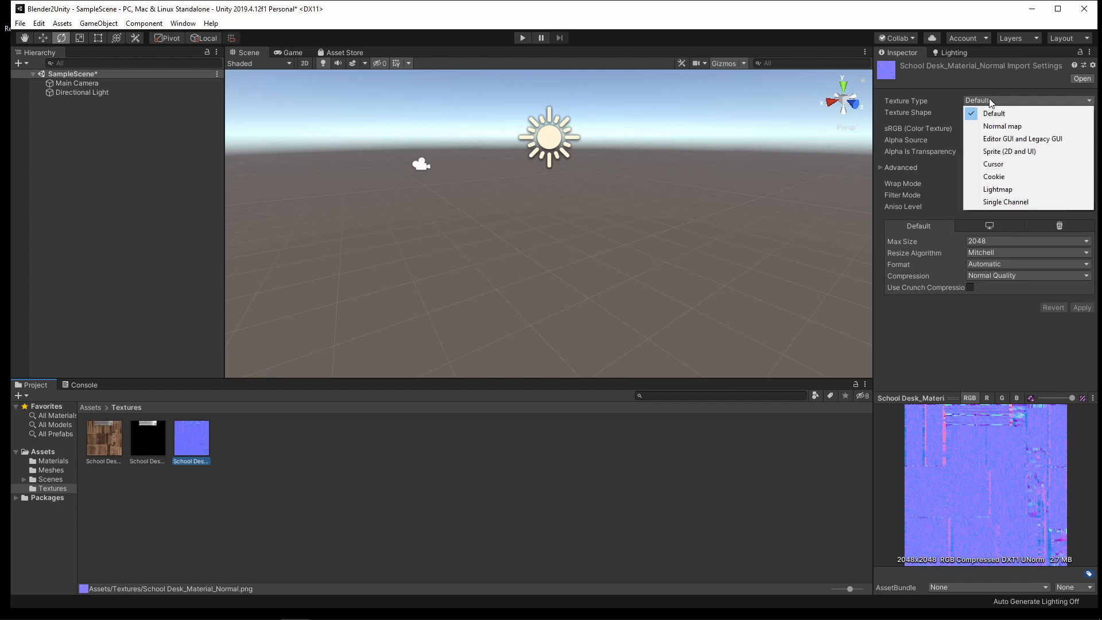
click(1004, 126)
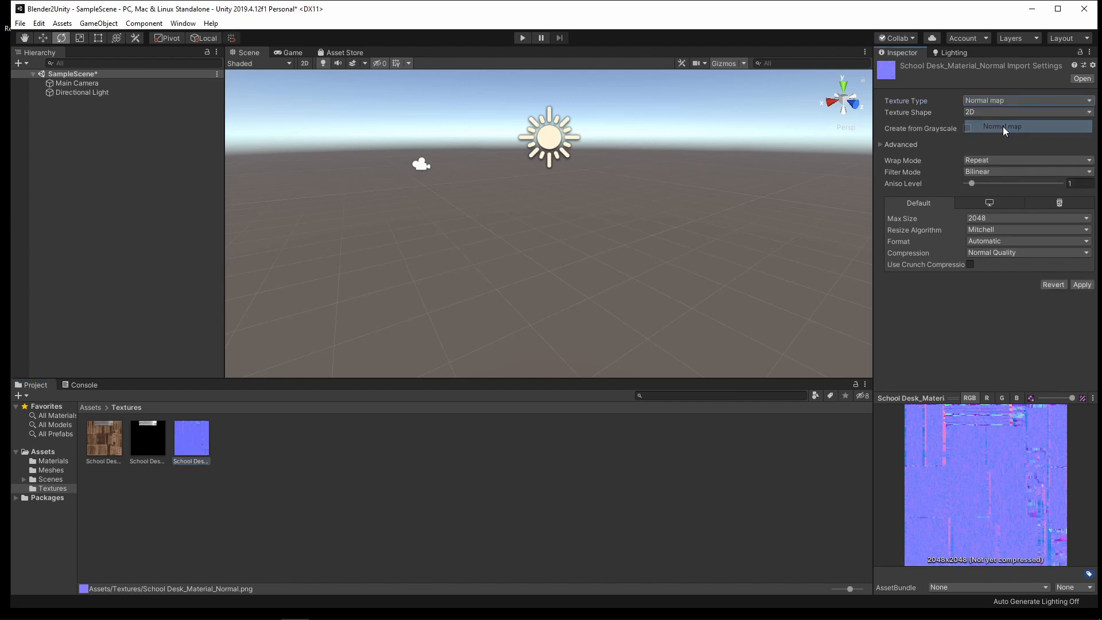
click(1072, 284)
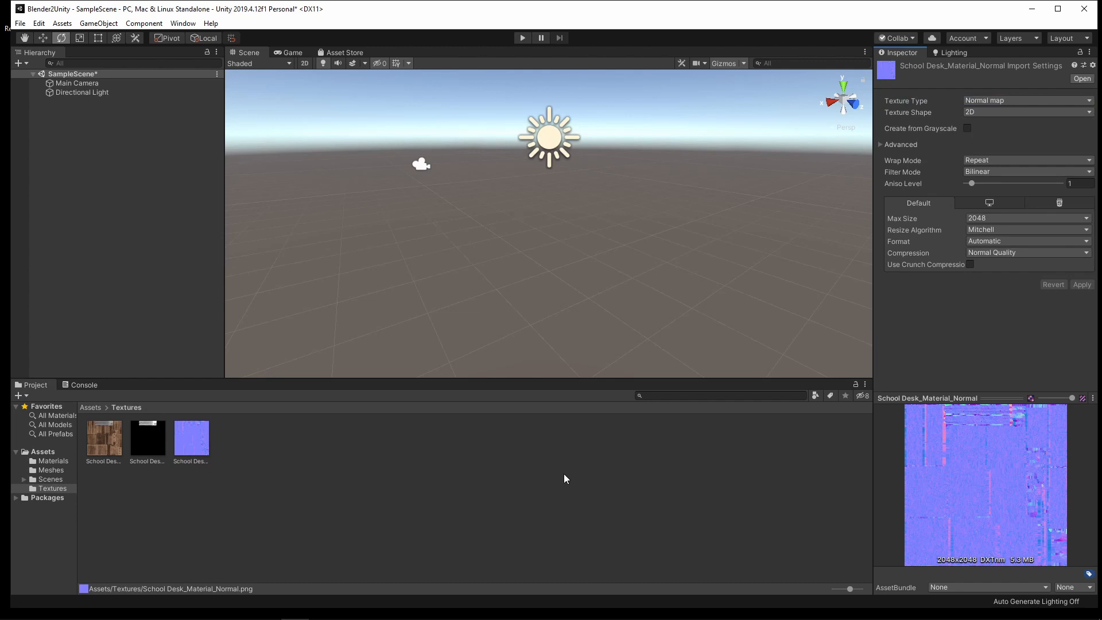
click(92, 407)
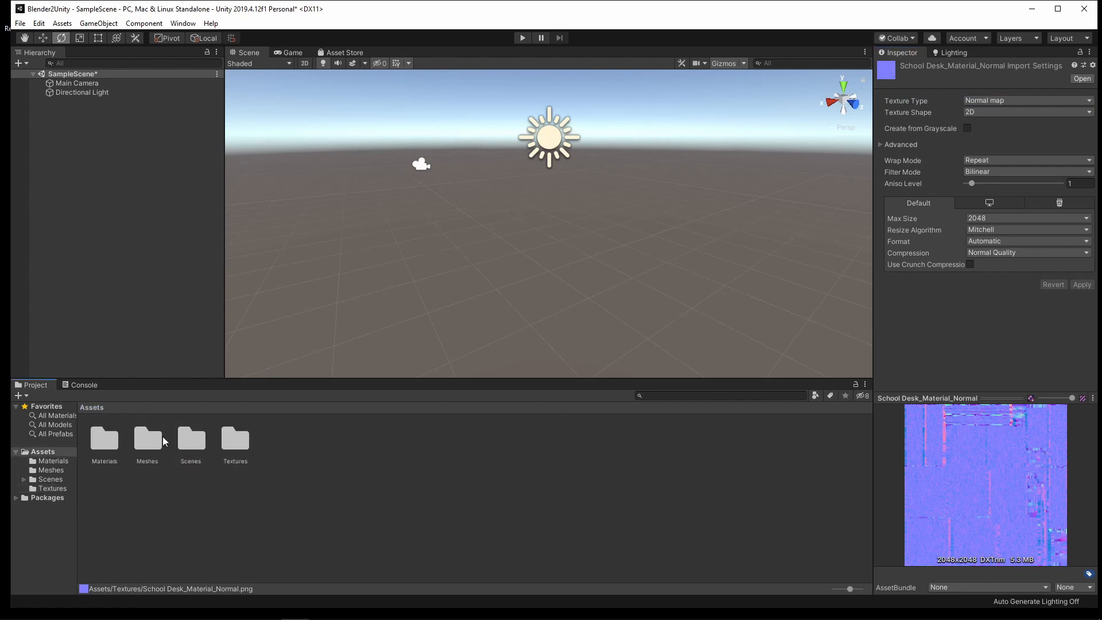
double_click(109, 444)
click(116, 447)
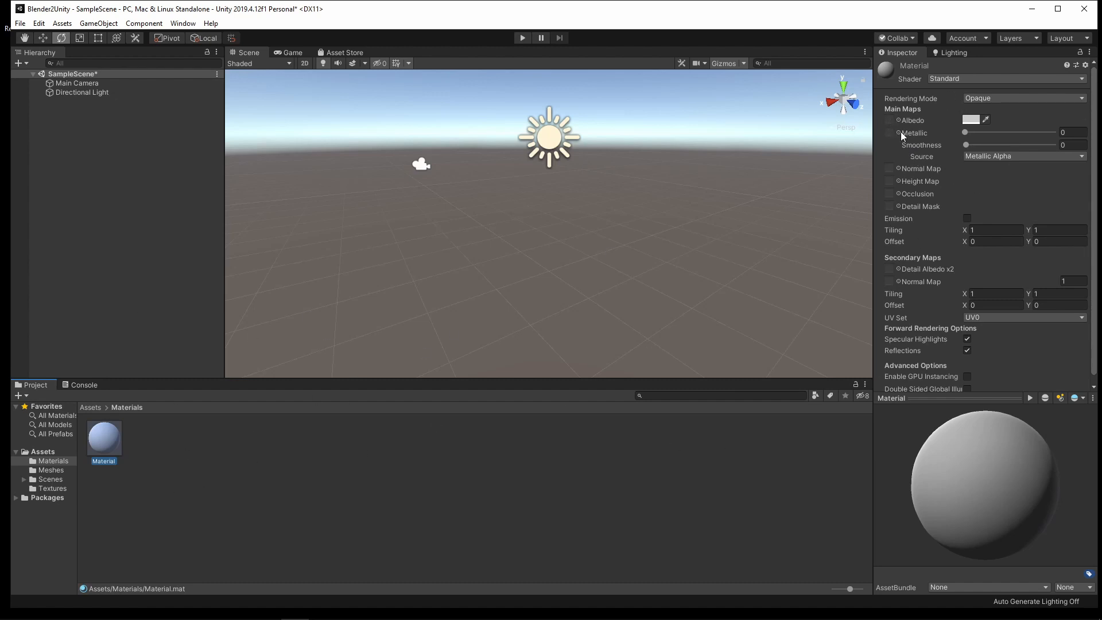
click(91, 408)
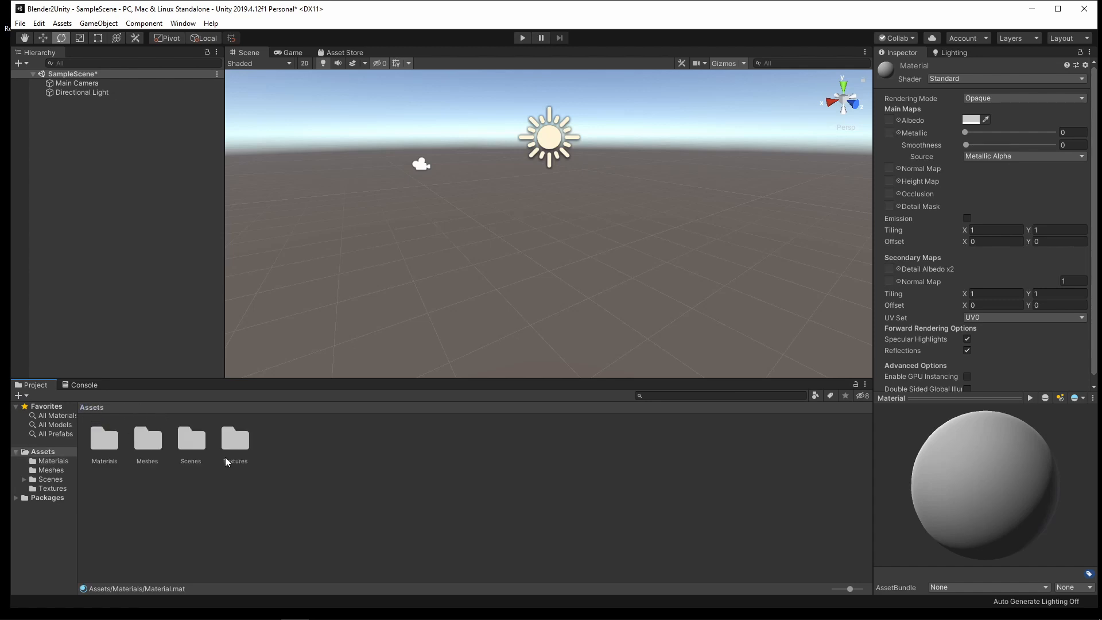
double_click(227, 462)
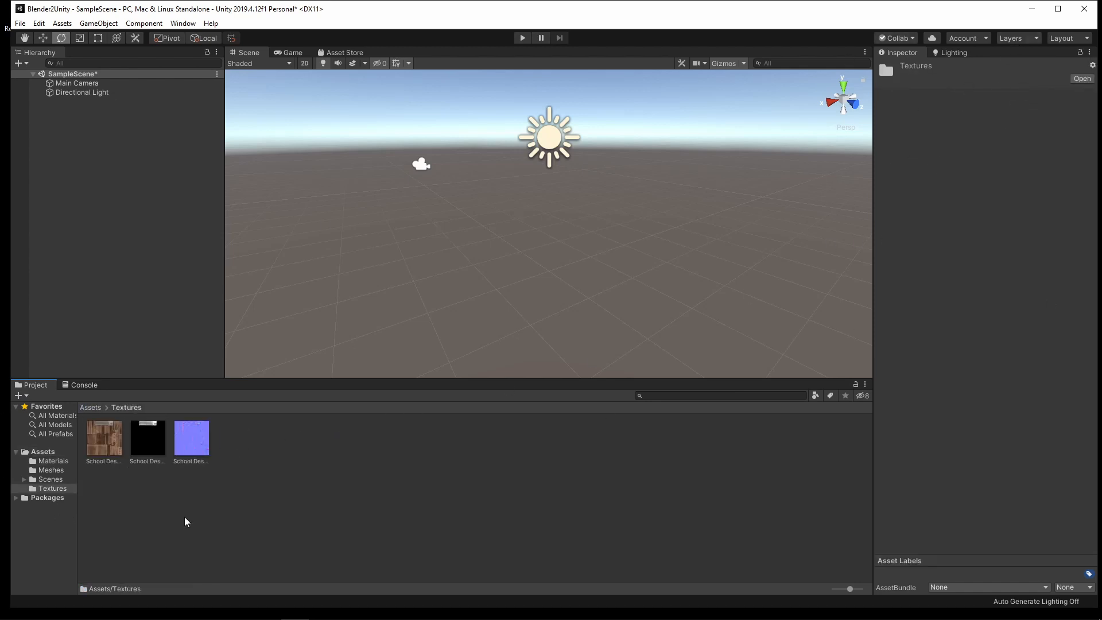
Lock the Inspector on the Material asset in the Materials folder
click(107, 408)
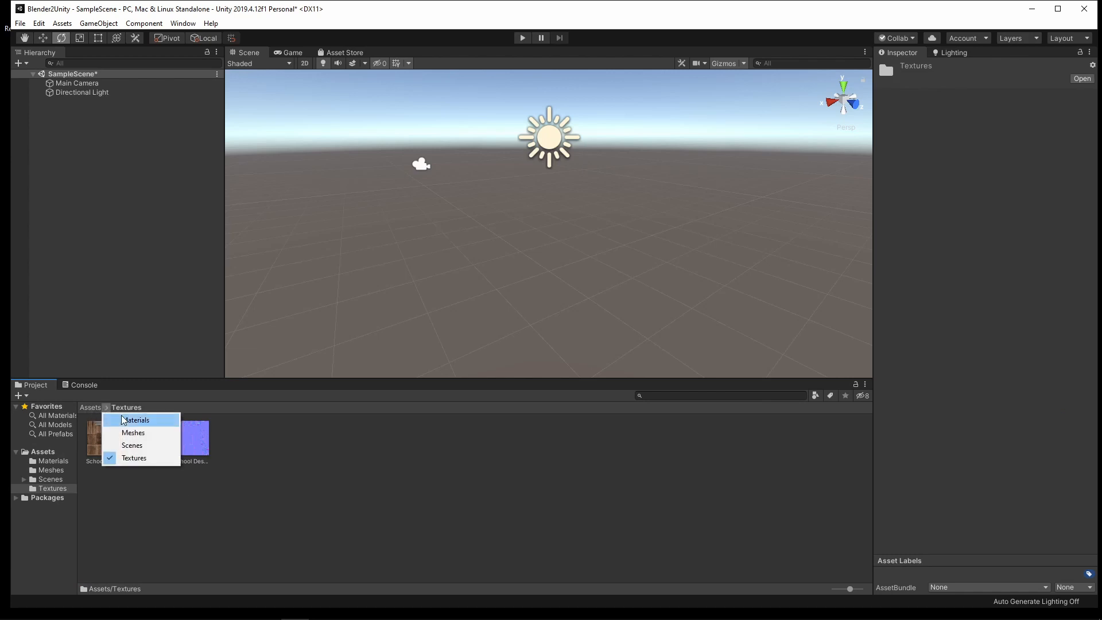
click(123, 420)
click(103, 437)
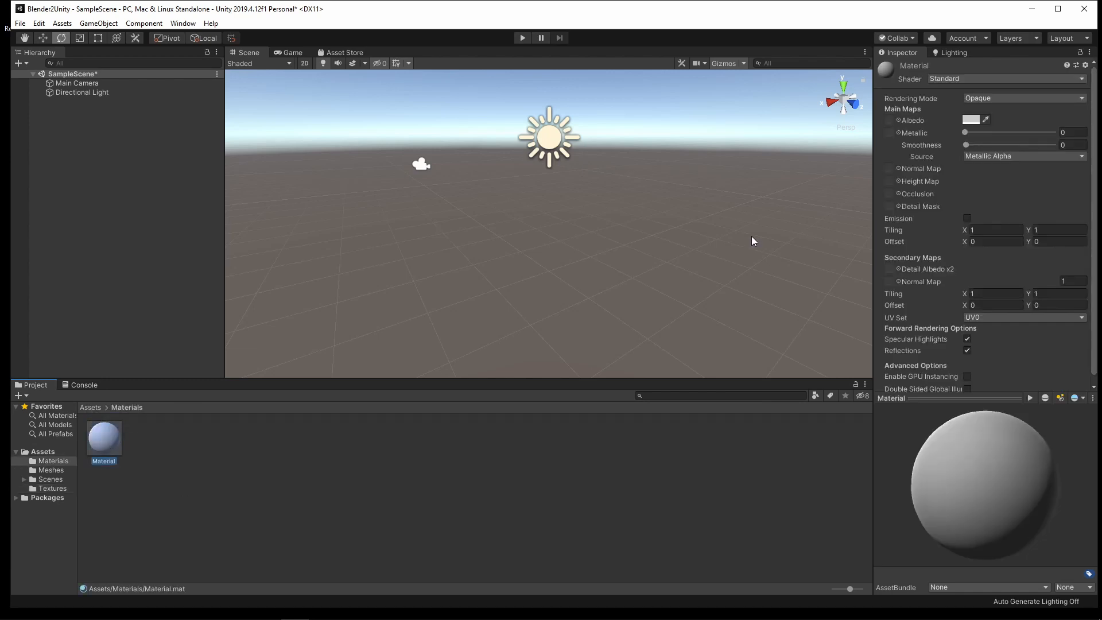
click(1080, 53)
Assign the AlbedoTransparency, MetallicSmoothness and Normal textures to the material's Albedo, Metallic and Normal Map slots
click(85, 398)
click(90, 407)
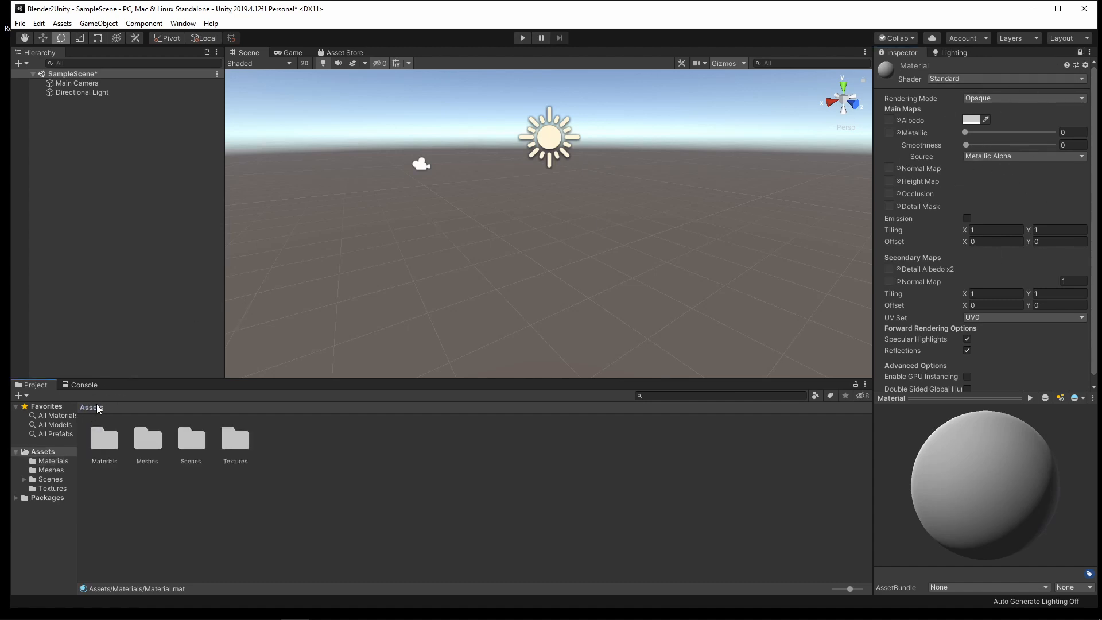
click(227, 445)
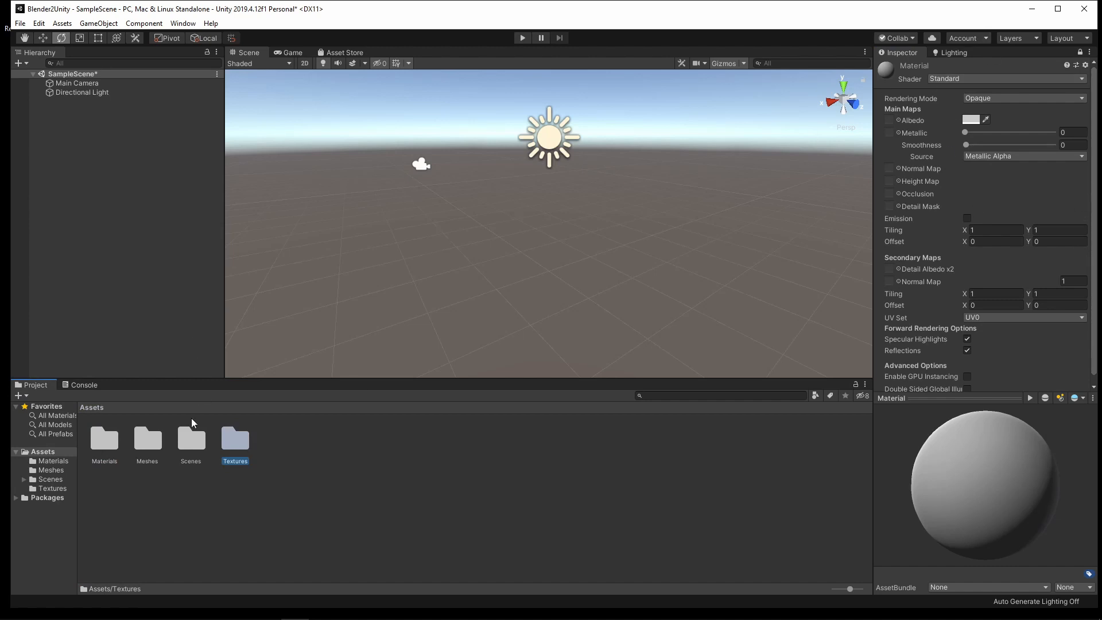
double_click(235, 441)
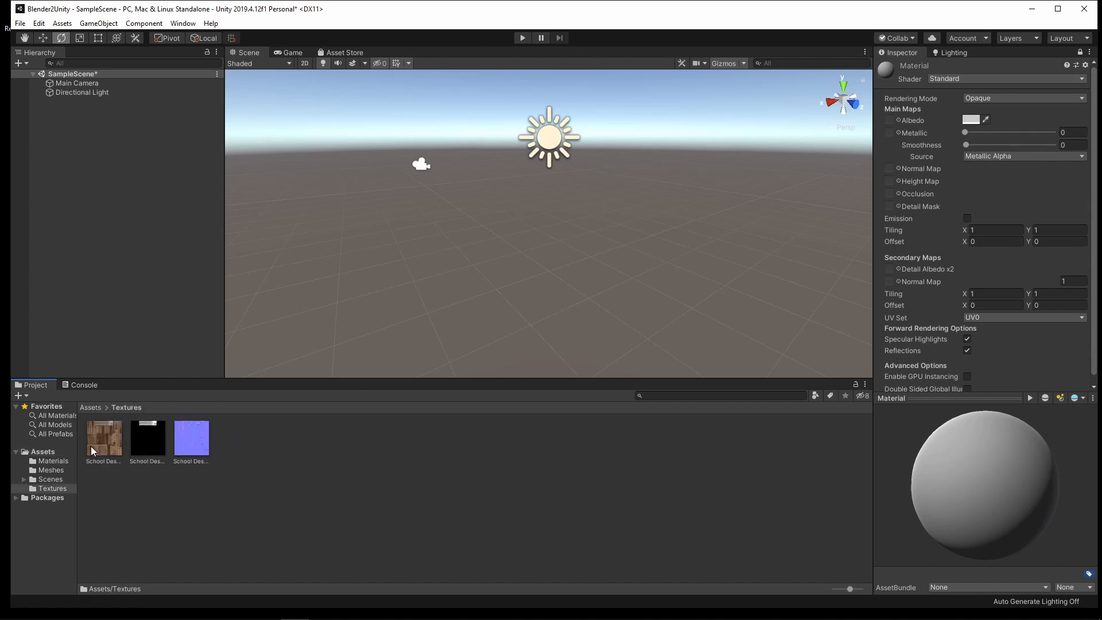
drag(91, 446, 887, 117)
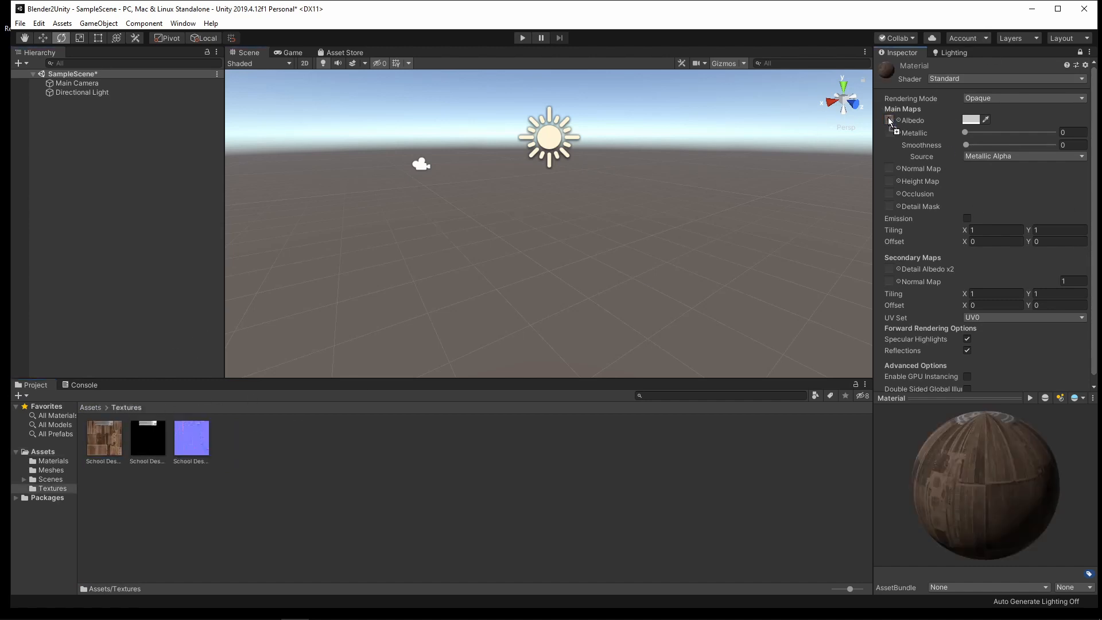
drag(139, 445, 891, 136)
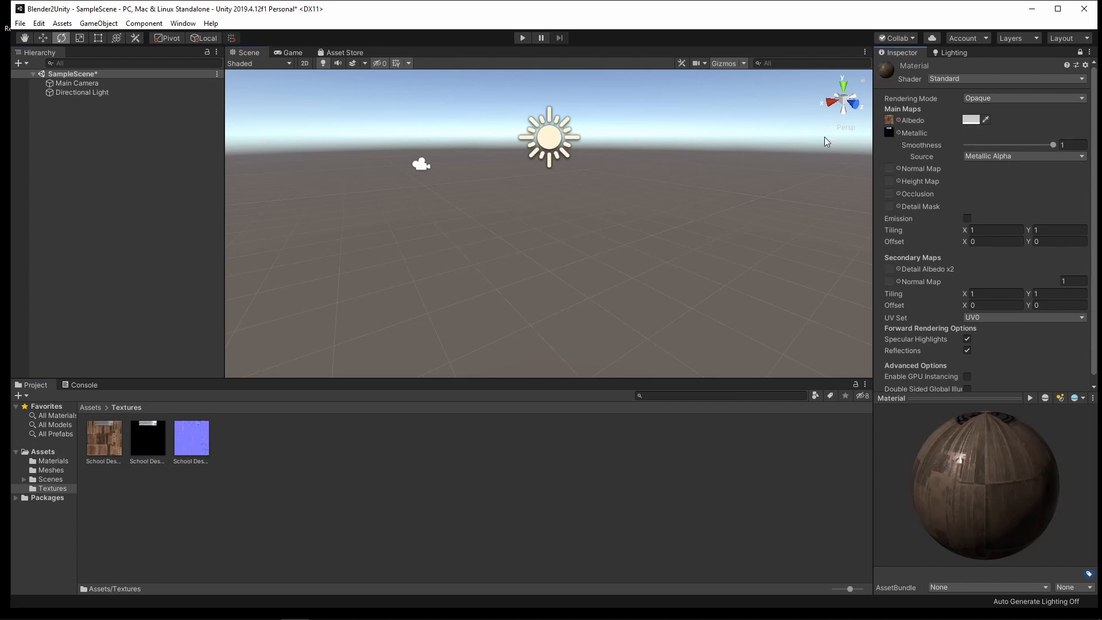
drag(204, 446, 890, 170)
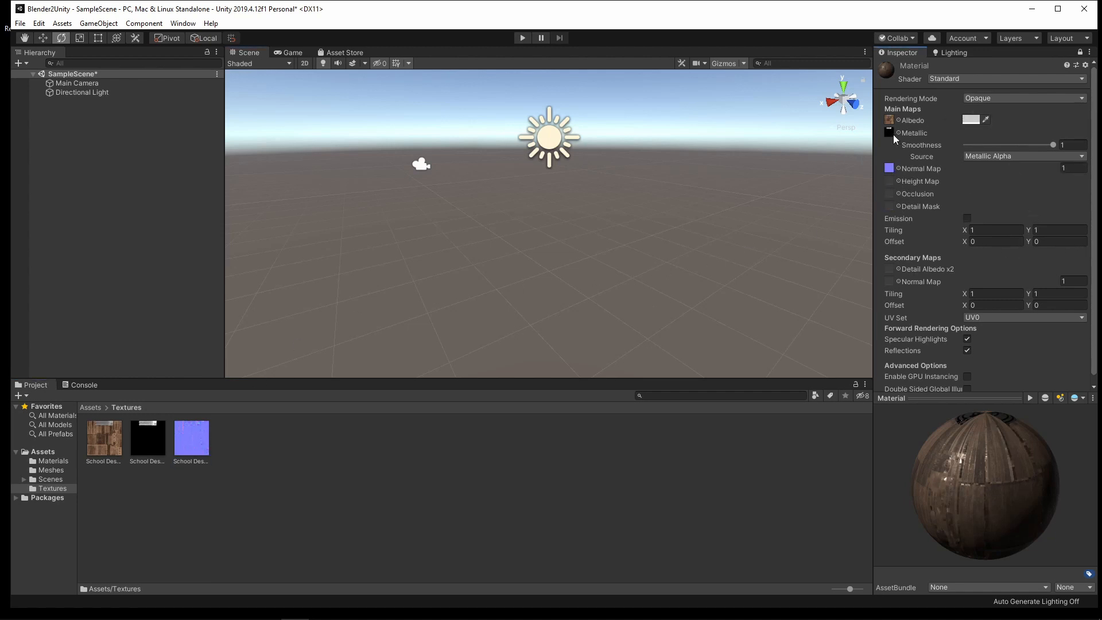
Set the material's Smoothness to 0.9
click(909, 132)
click(1059, 144)
text(.9)
Add the School_Desk model from the Meshes folder to SampleScene
click(97, 408)
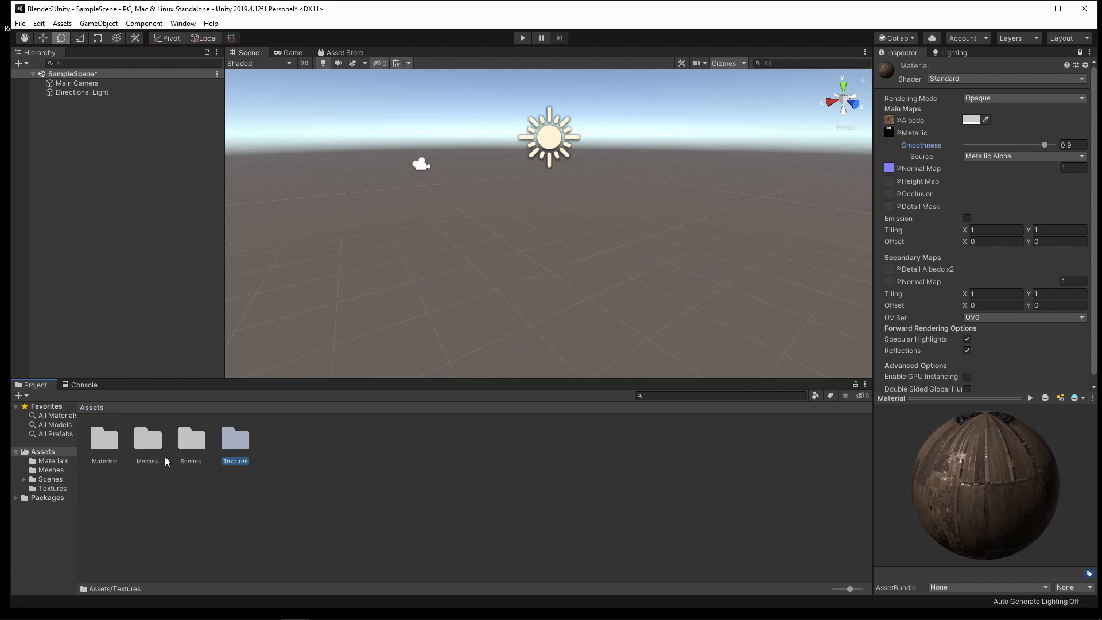
double_click(149, 452)
drag(105, 454, 88, 133)
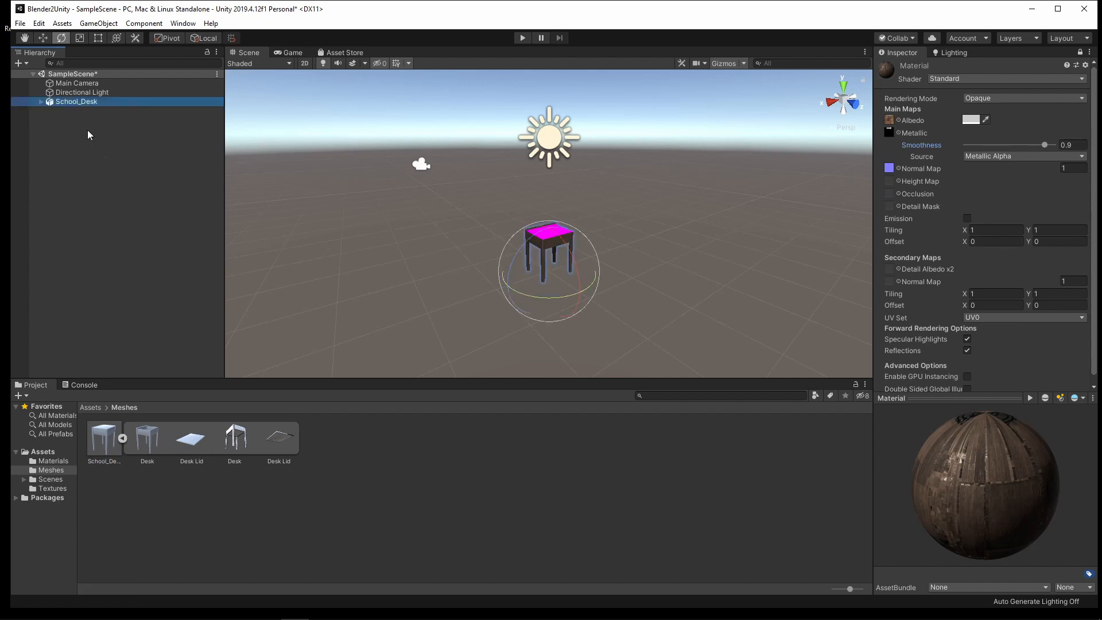
Apply the Material asset from the Materials folder to the lid of the school desk in the scene
click(90, 408)
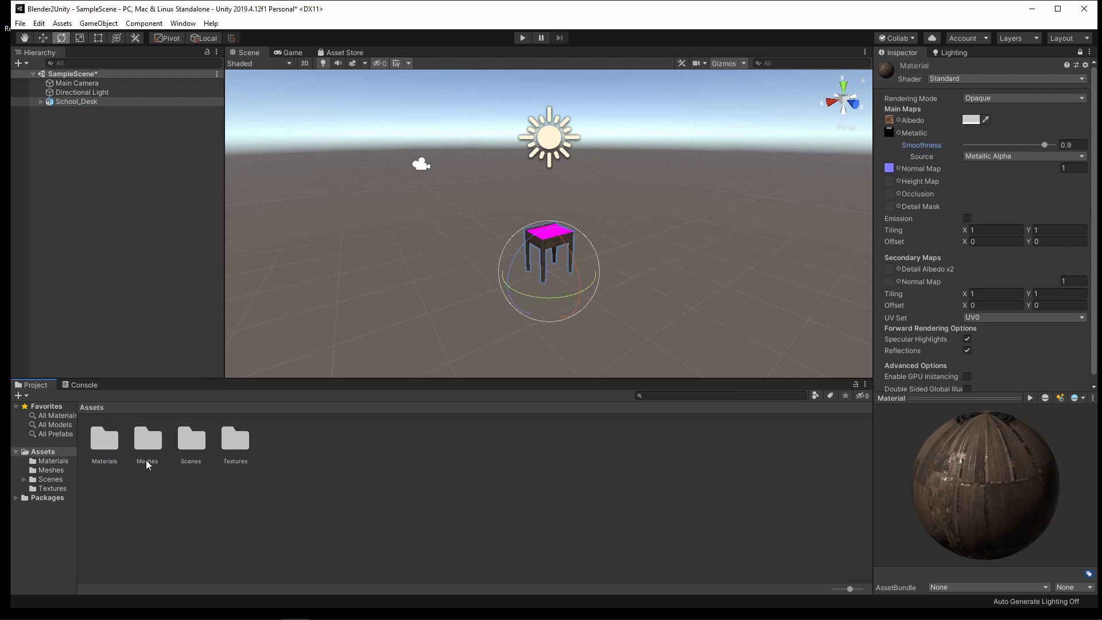
click(112, 453)
double_click(111, 455)
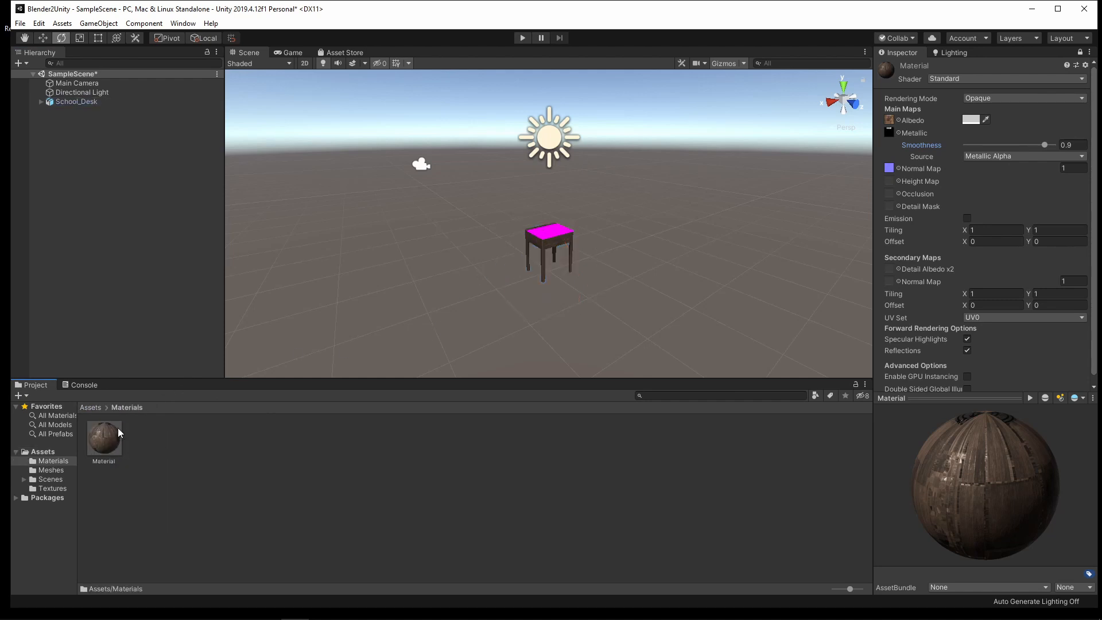
drag(119, 429, 552, 229)
Set the material's Normal Map strength to 0.5
scroll(553, 228, up, 2)
scroll(549, 239, up, 4)
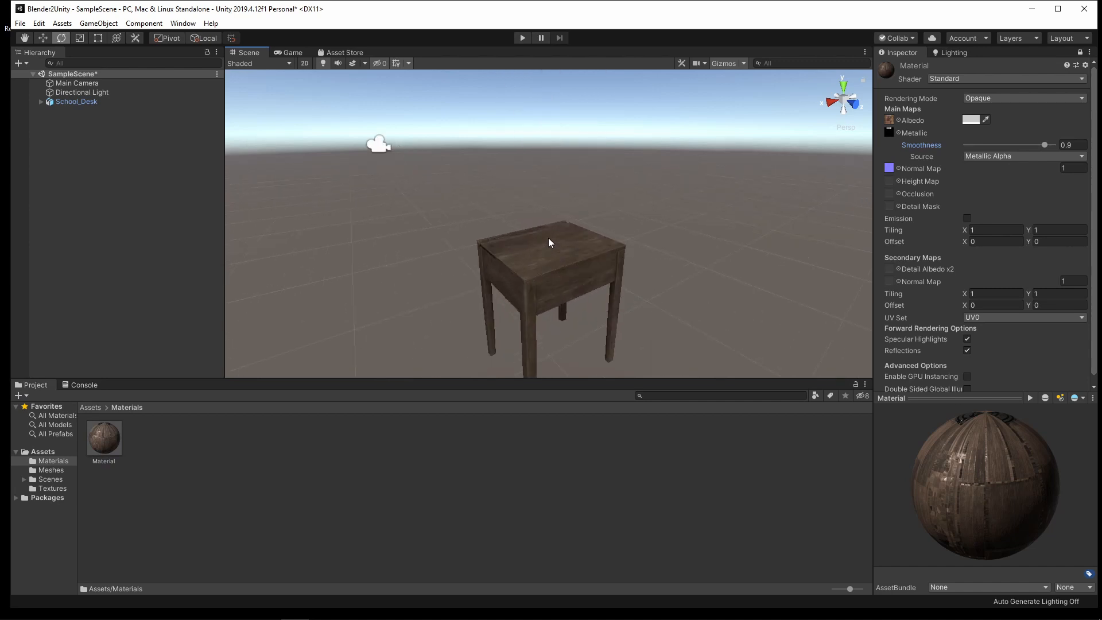
middle_drag(542, 265, 500, 278)
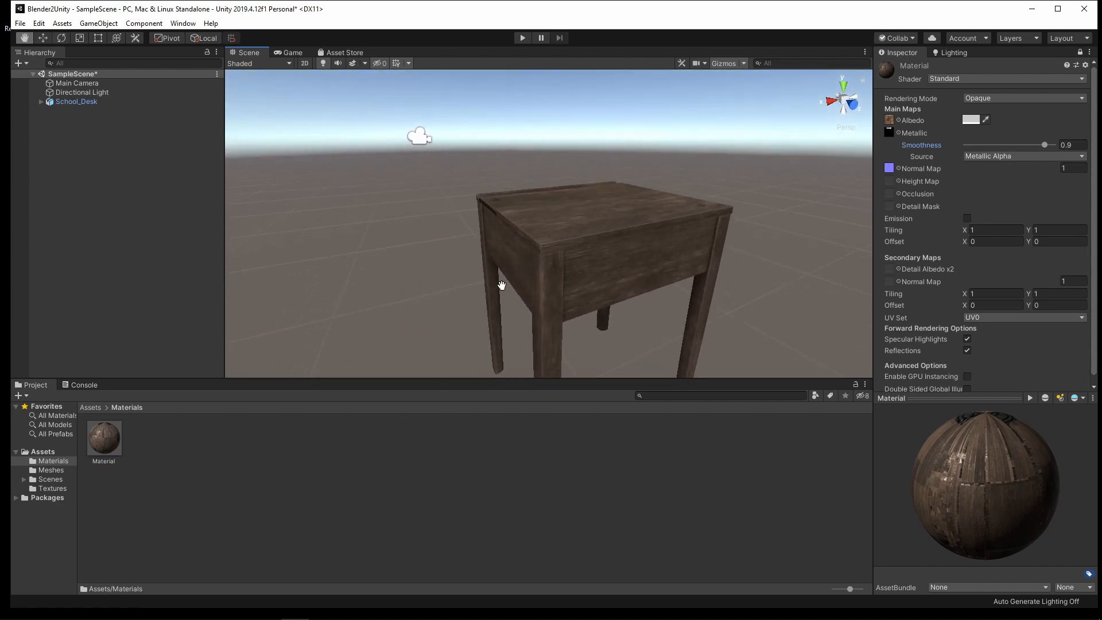
mouse_move(571, 289)
alt+mouse_down()
mouse_move(598, 282)
mouse_move(580, 290)
alt+mouse_up()
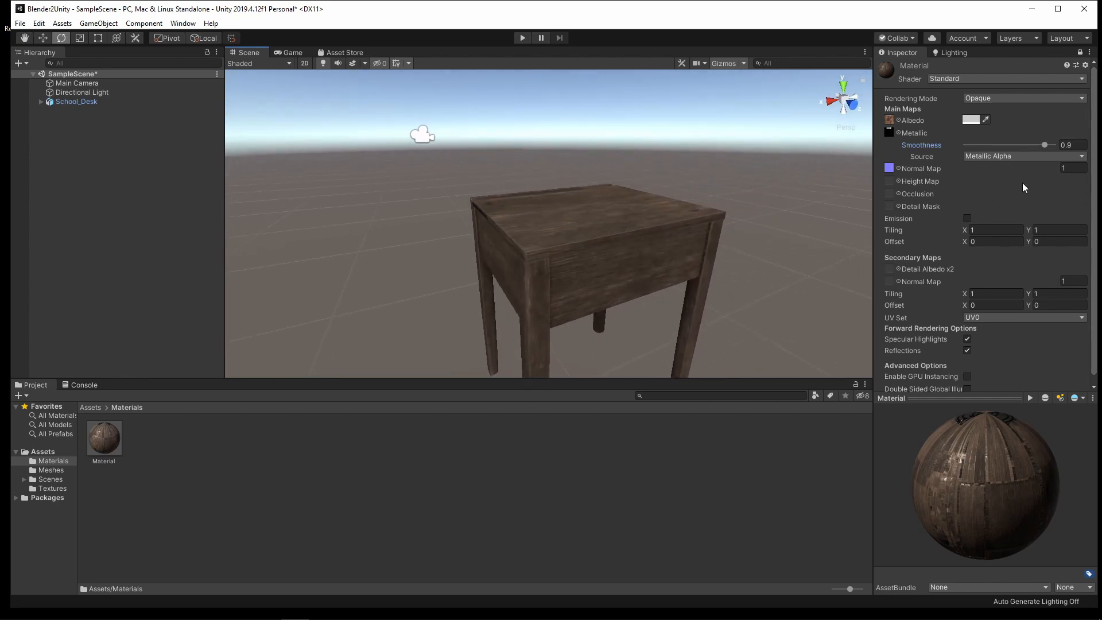
click(1068, 168)
text(0.8)
double_click(1068, 168)
key(BackSpace)
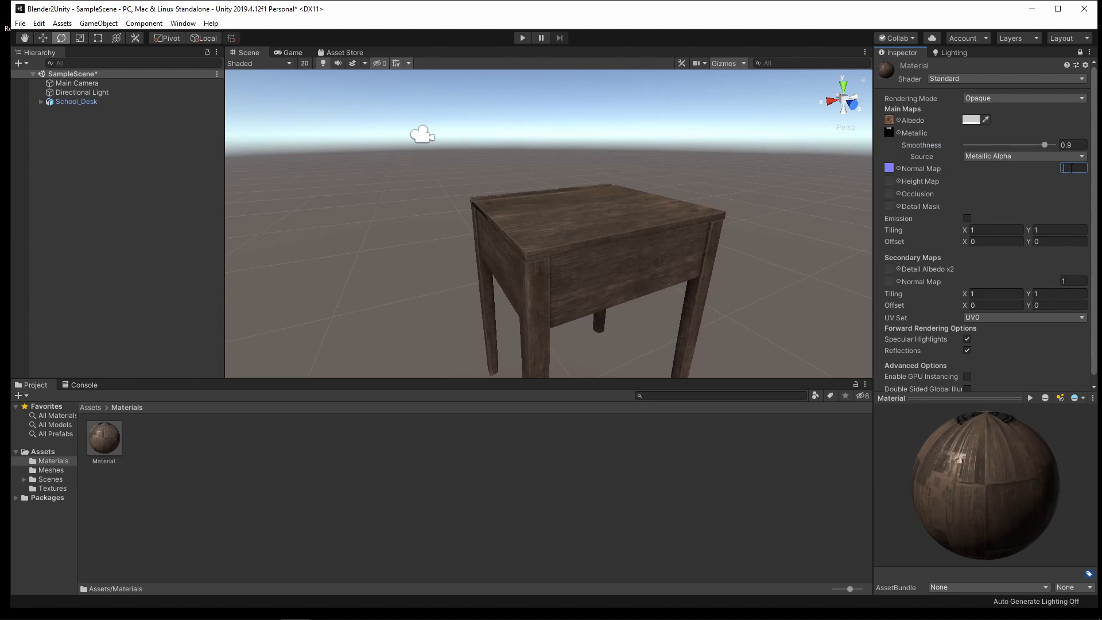
text(0.5)
Examine the wood texture and normal detail on the desk's lid and body, up close and from a distance
right_drag(562, 220, 585, 341)
key(w)
key(s)
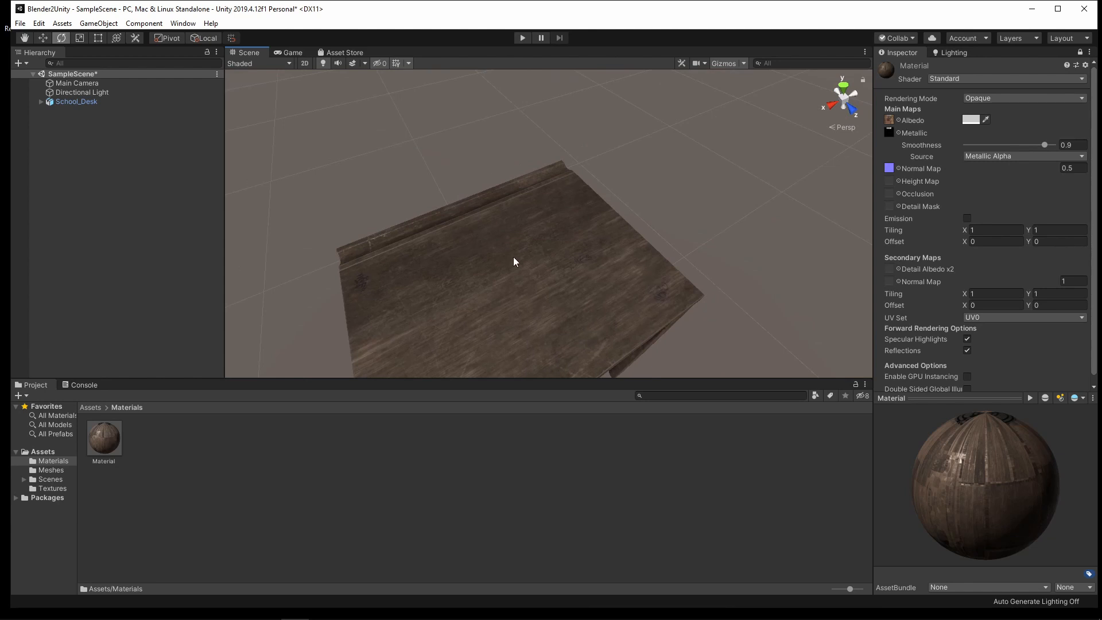
right_drag(361, 287, 426, 315)
key(w)
key(s)
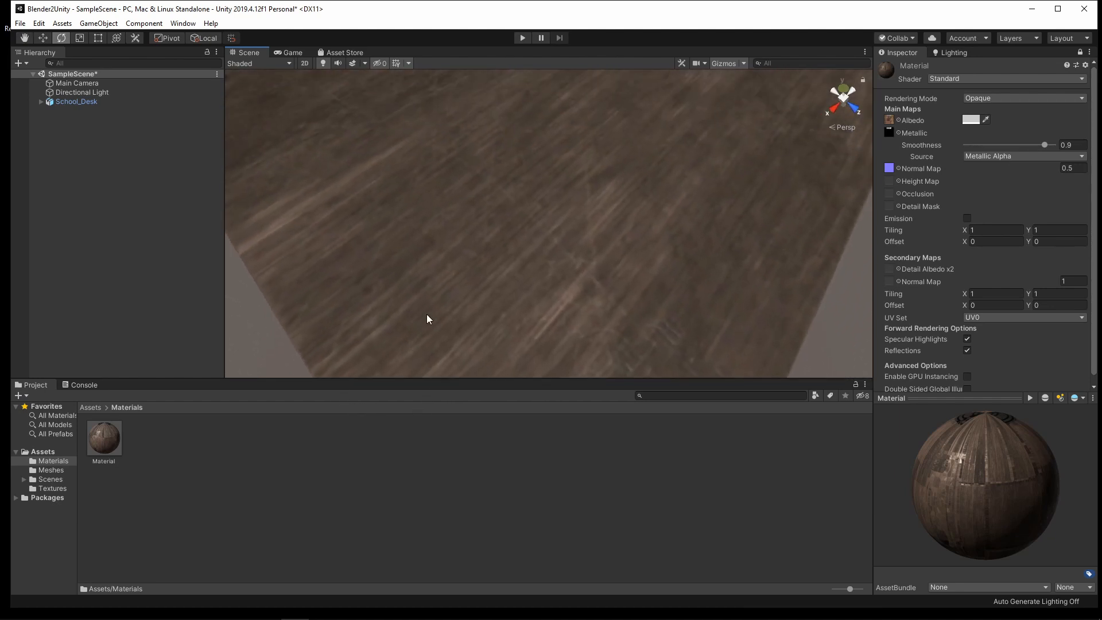
scroll(509, 284, down, 6)
scroll(508, 284, down, 3)
right_drag(563, 278, 545, 161)
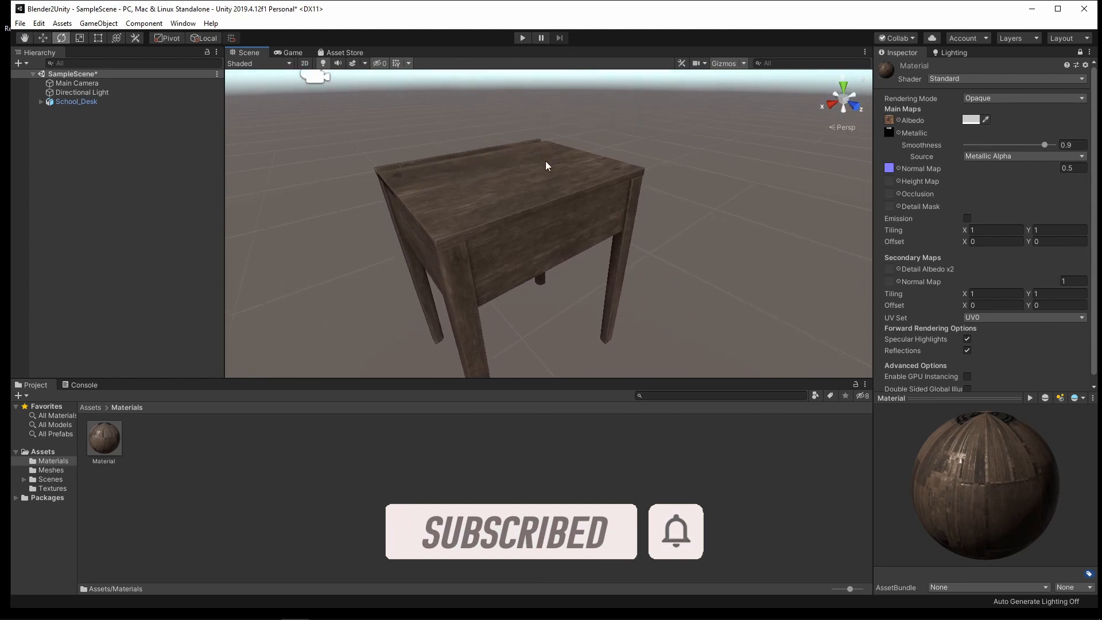